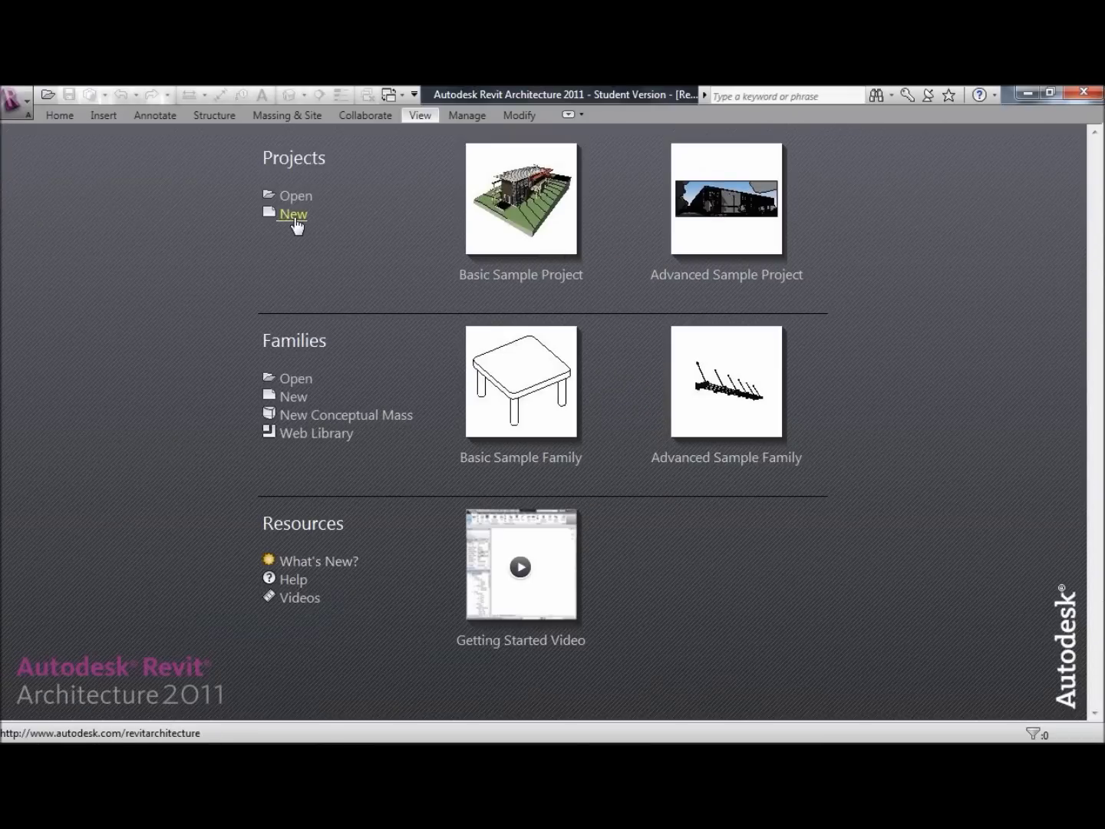
Create a new project and open its North elevation view
left_click(294, 215)
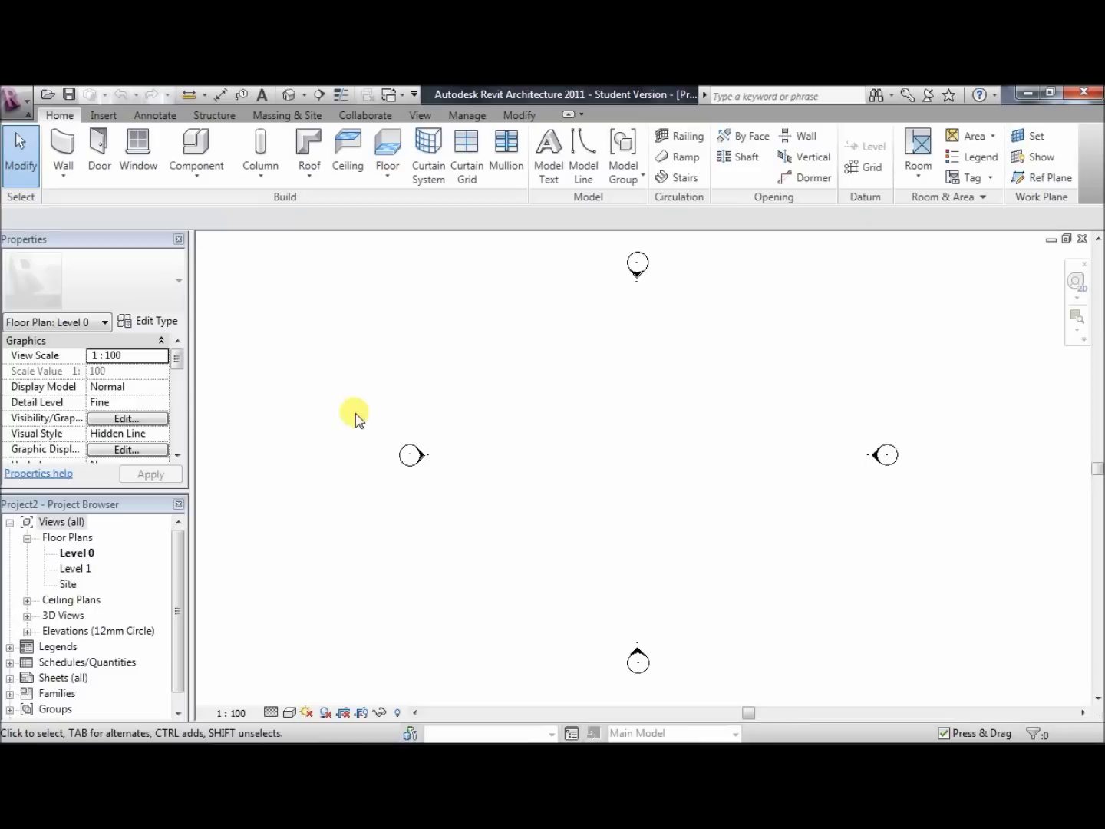
left_click_drag(355, 414, 259, 512)
double_click(55, 637)
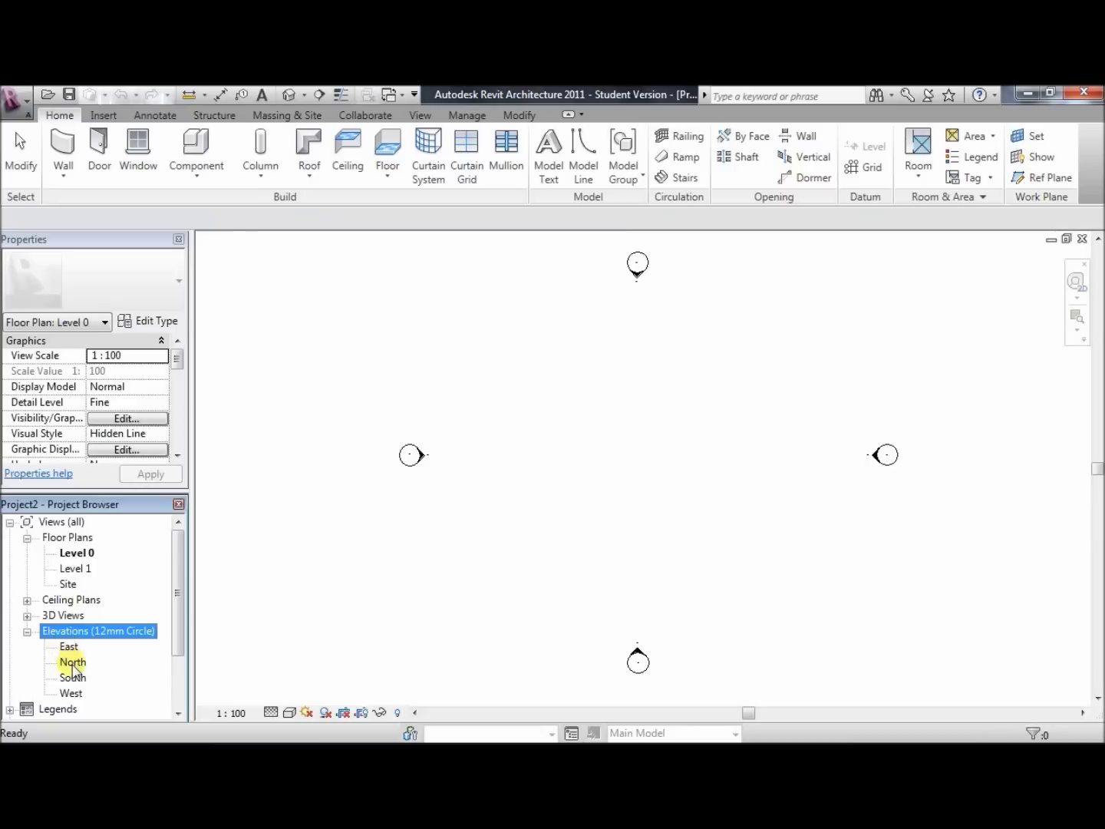
double_click(72, 665)
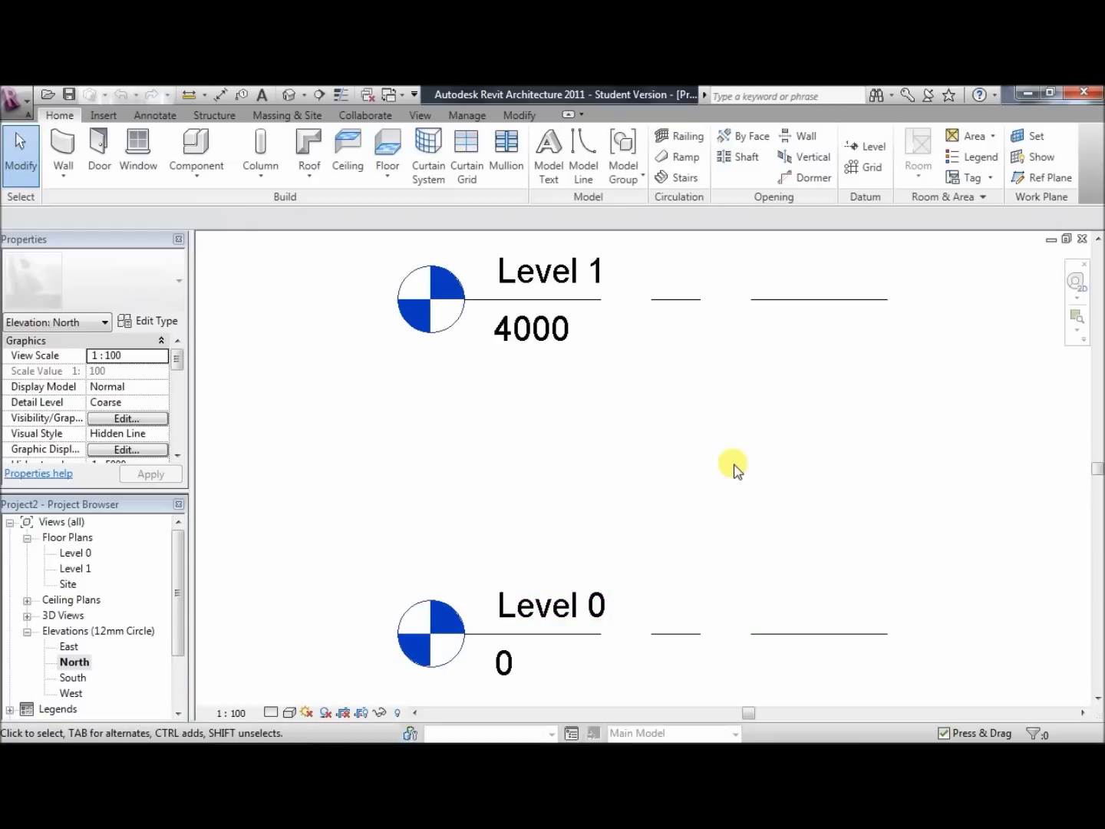
Draw a new level above Level 1 at an elevation of about 5400, aligned with the ends of the existing level lines
left_click(1077, 329)
left_click(1005, 366)
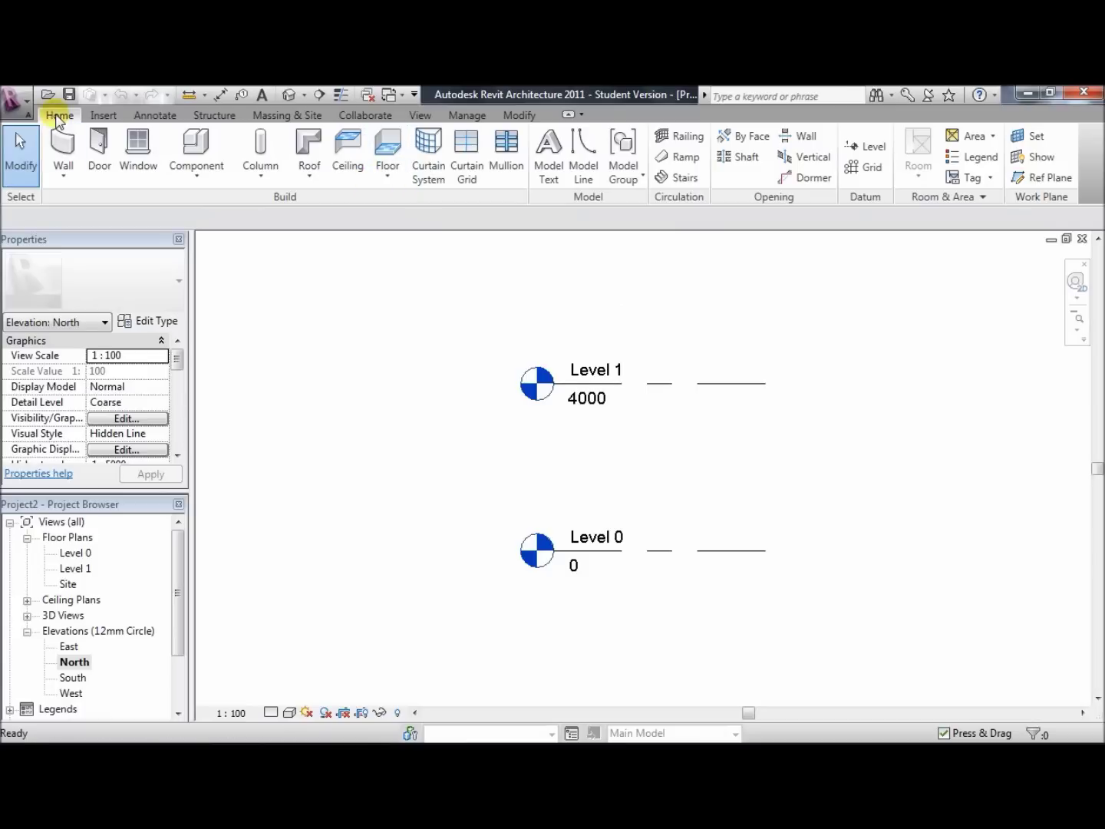
left_click(853, 149)
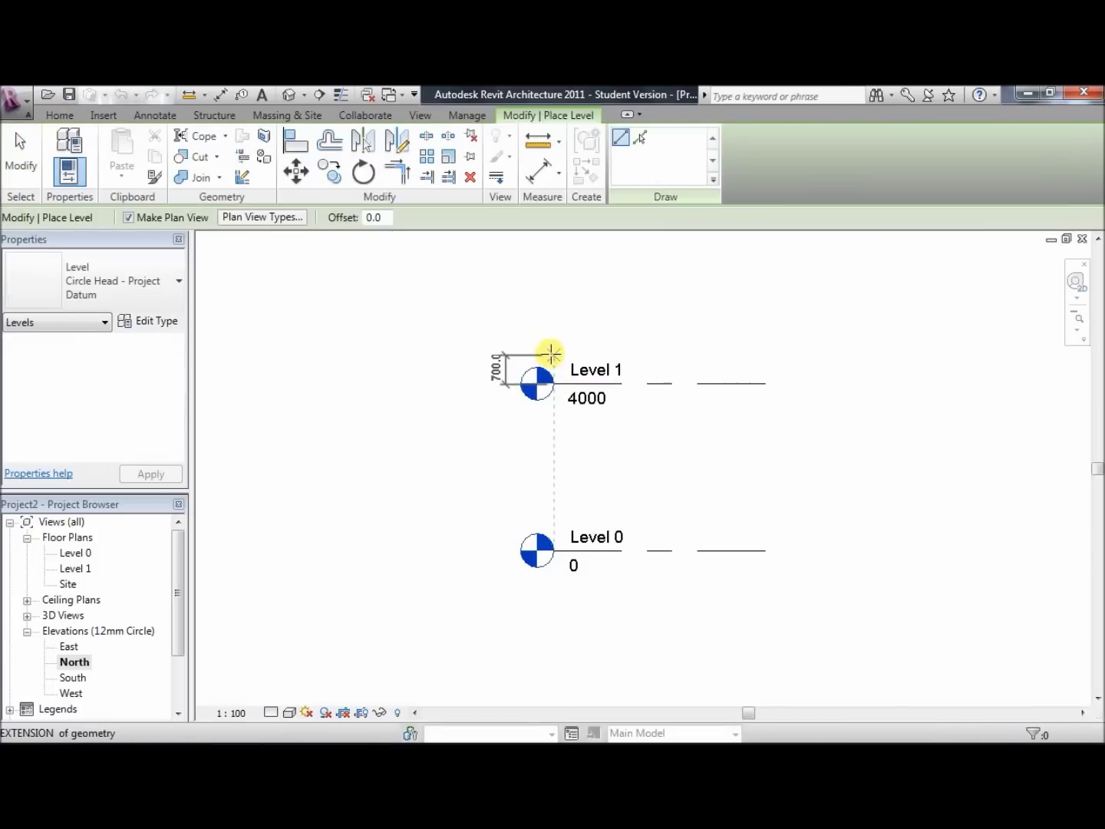
left_click(549, 325)
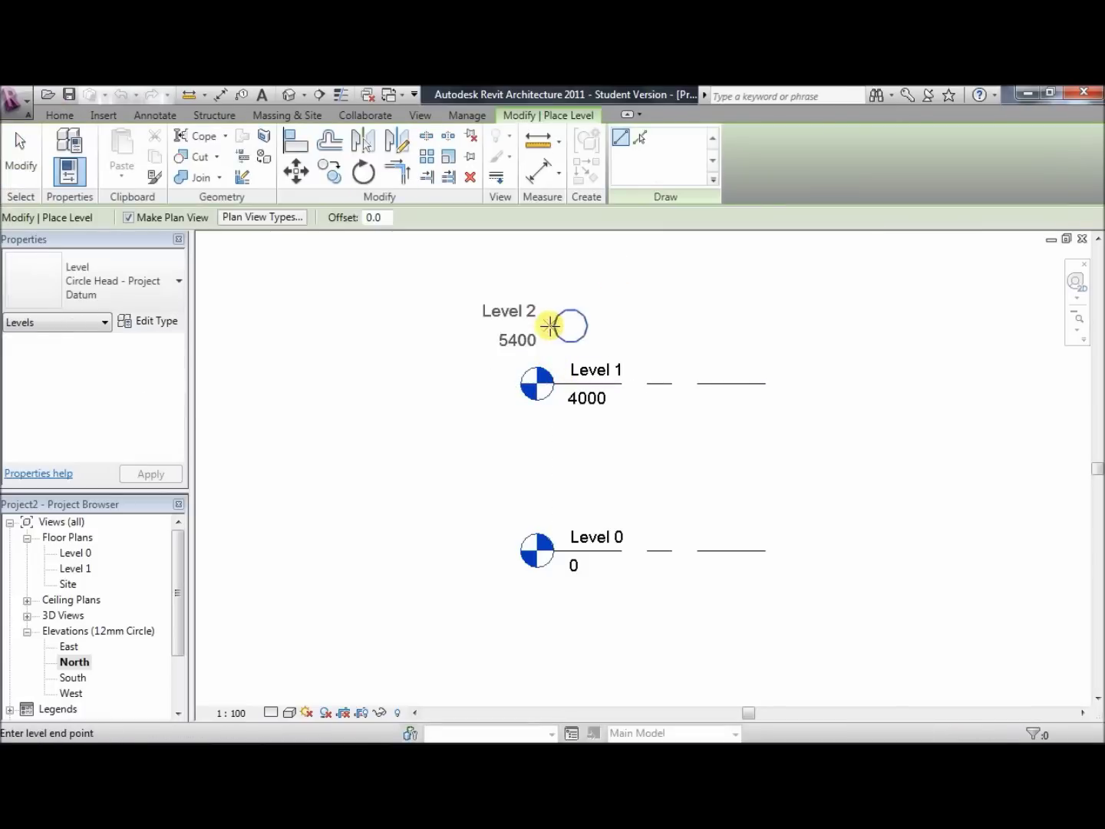
left_click(763, 326)
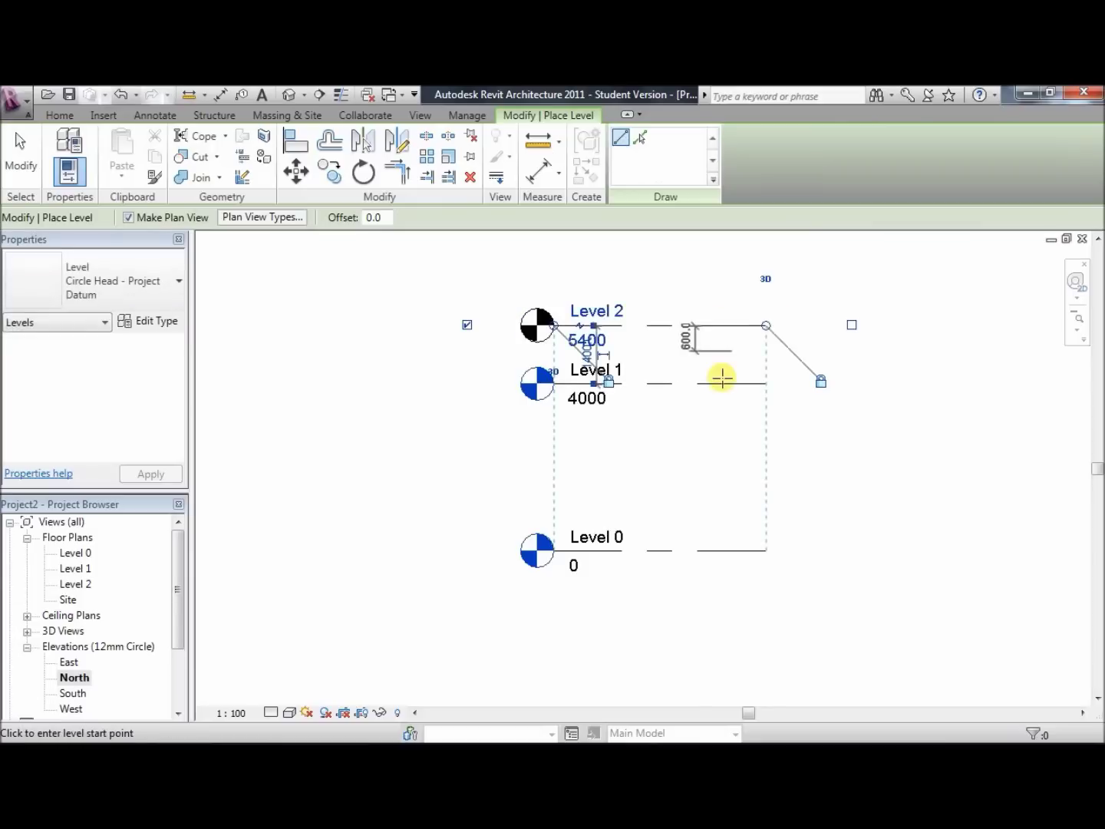
key("Escape")
key("Escape")
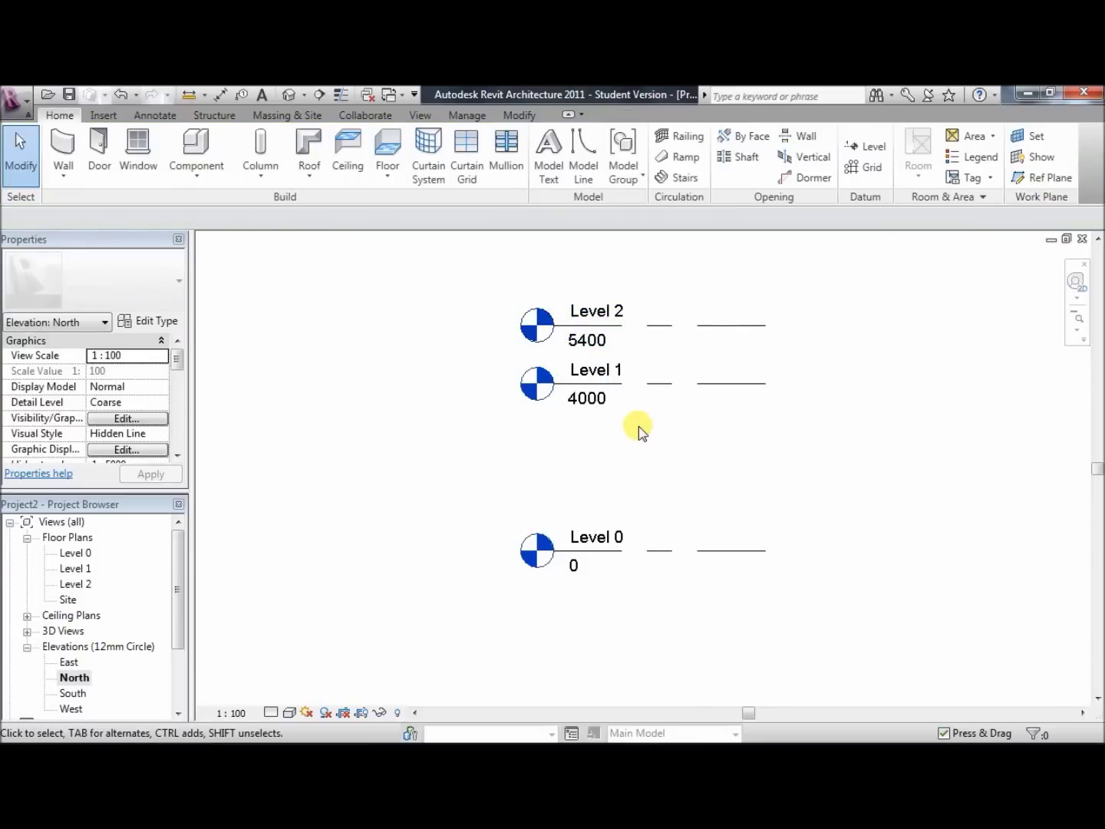
Set the elevation of Level 1 to 3500
left_click(603, 405)
left_click(602, 403)
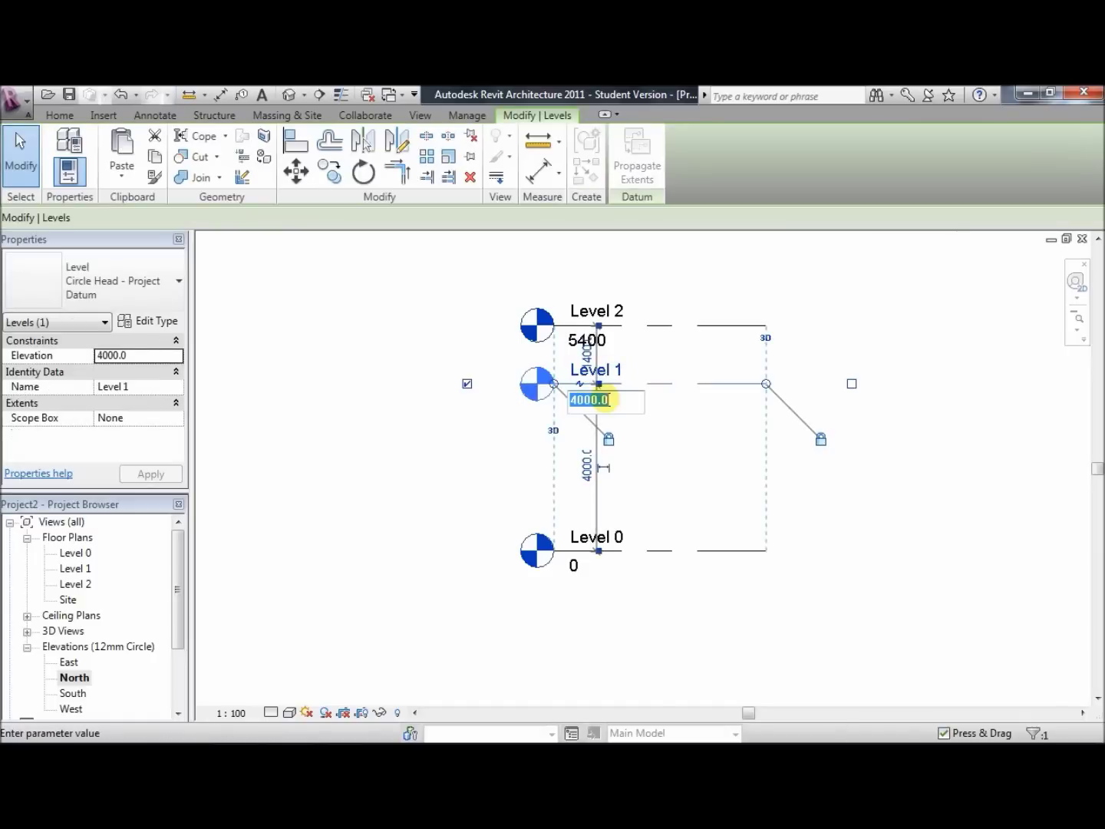
type("350")
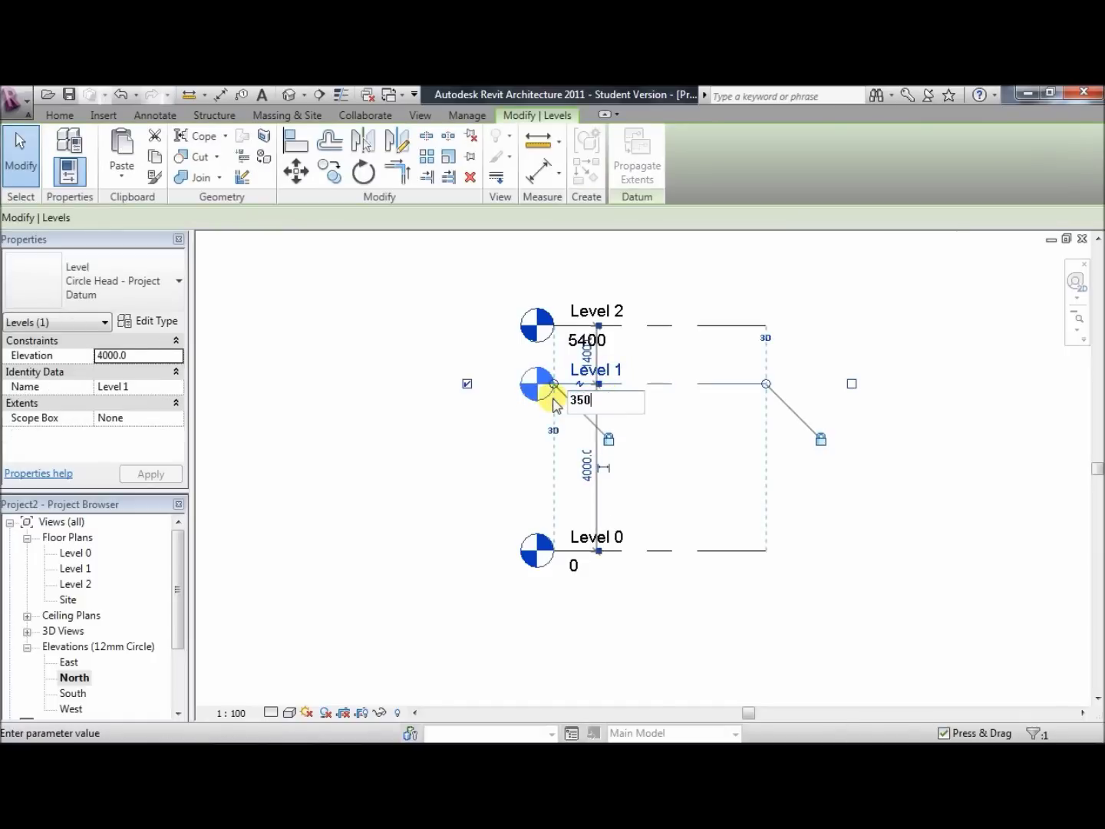
type("0")
key("Return")
Set the elevation of Level 2 to 8500
left_click(589, 340)
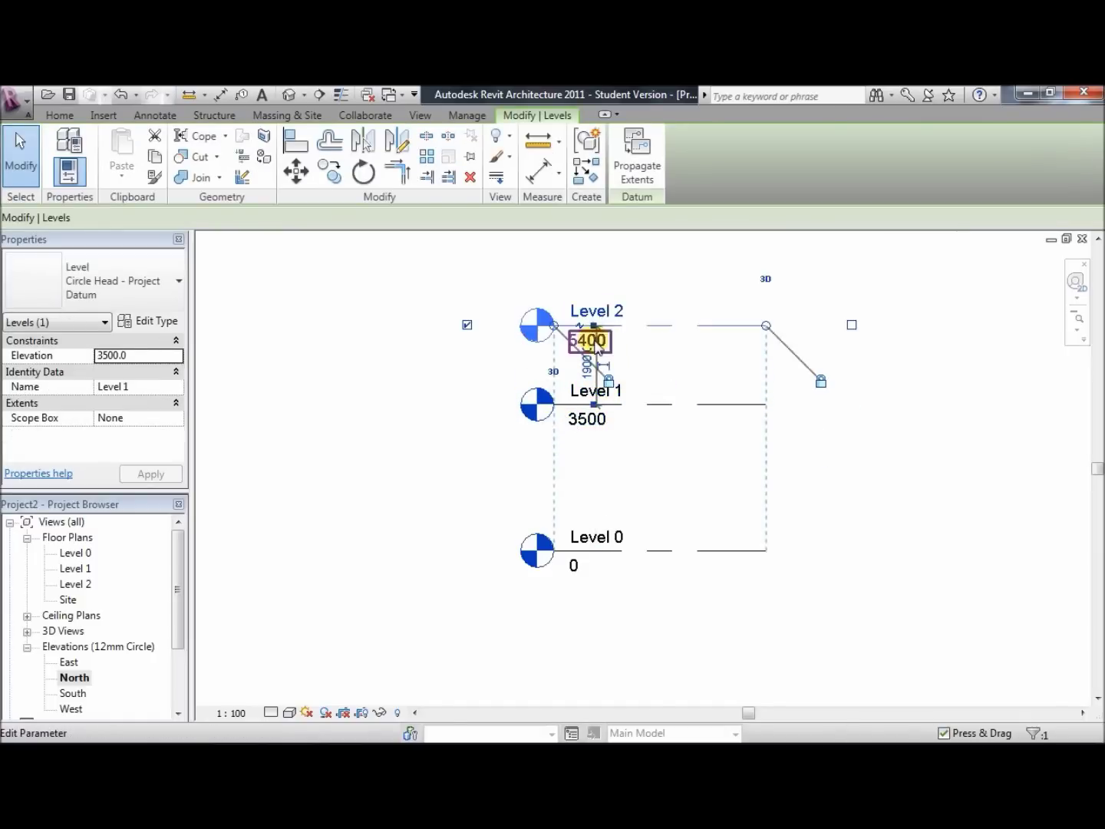
left_click(606, 342)
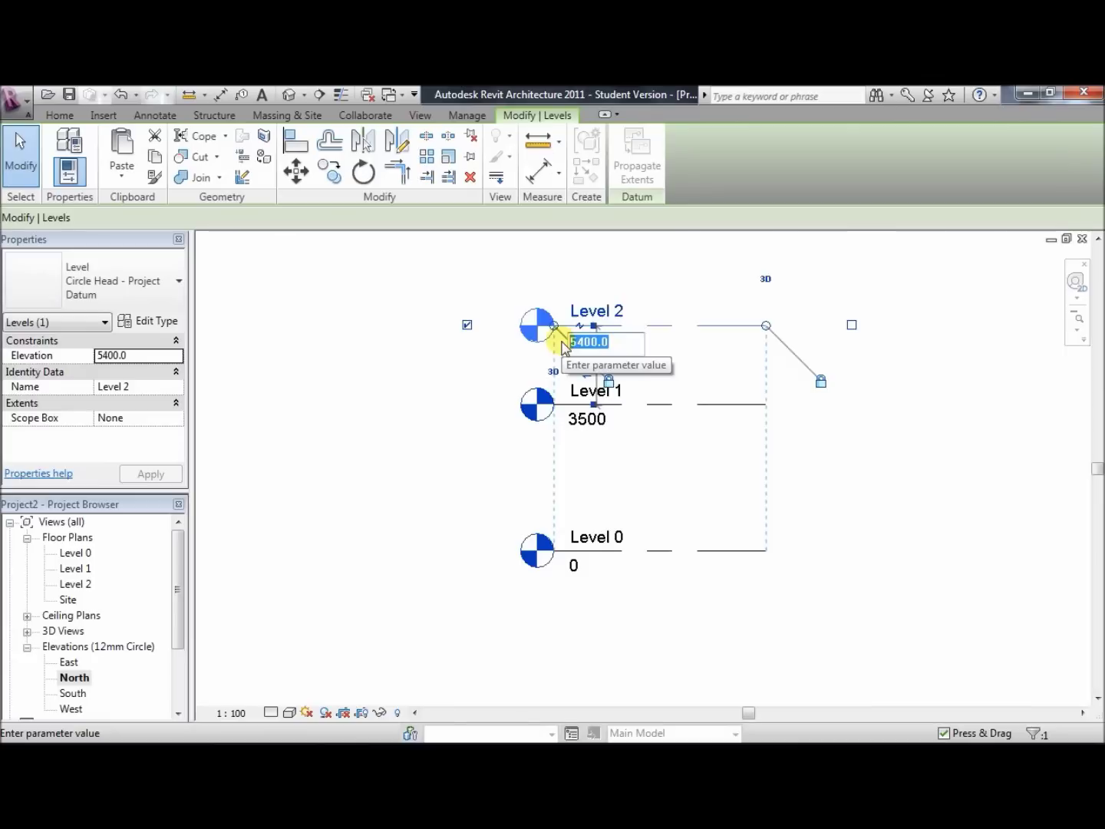
type("850")
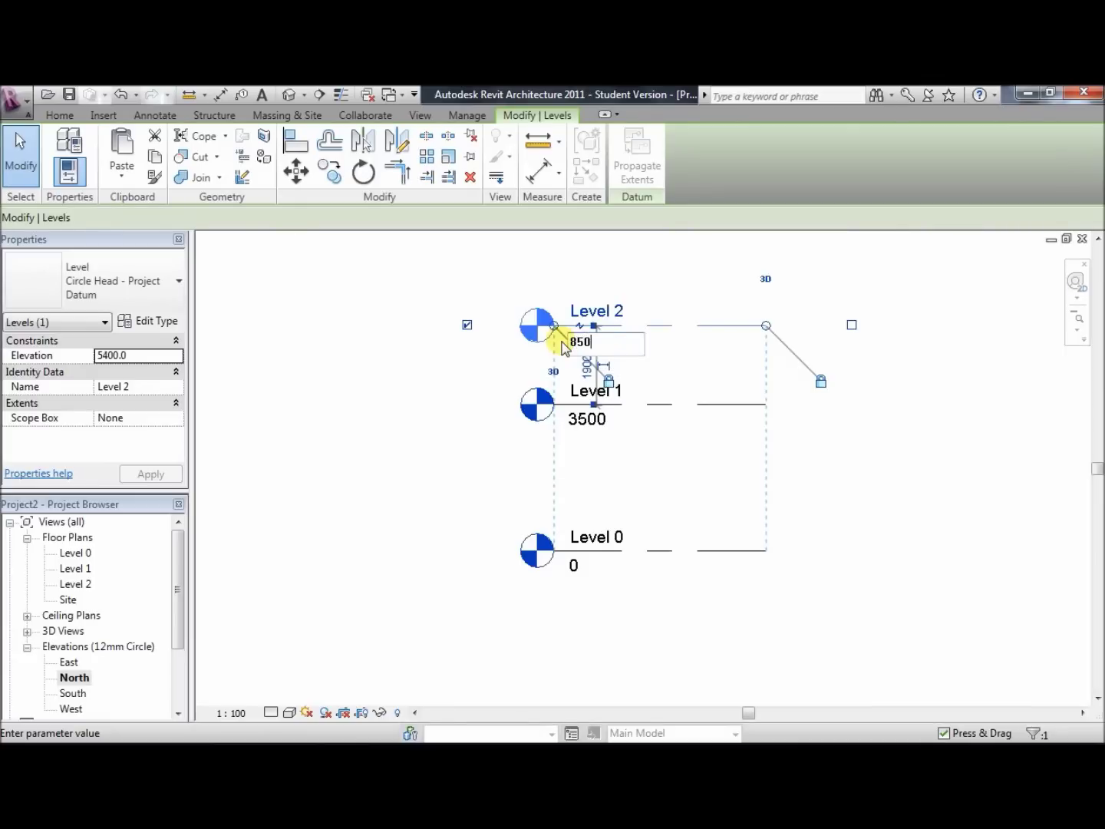
type("0")
key("Return")
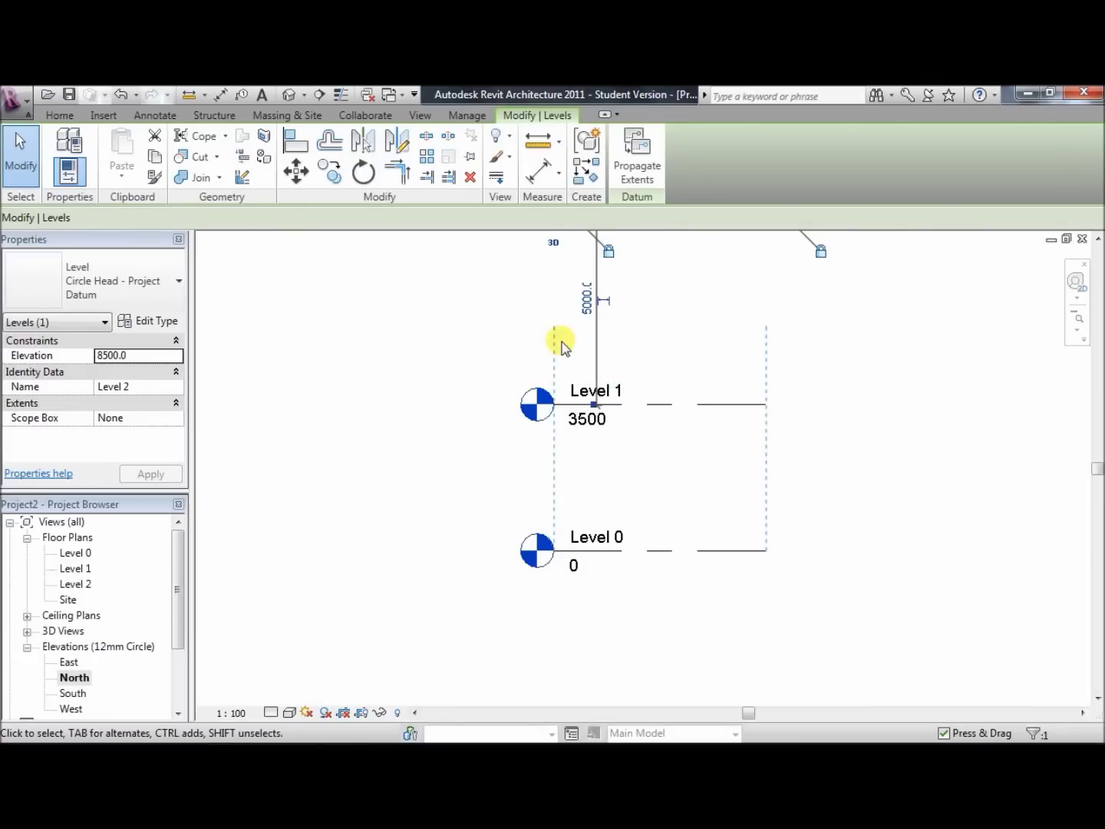
left_click(505, 357)
Rename Level 0 as "00 - Ground Level" and rename its corresponding views too
left_click(1078, 330)
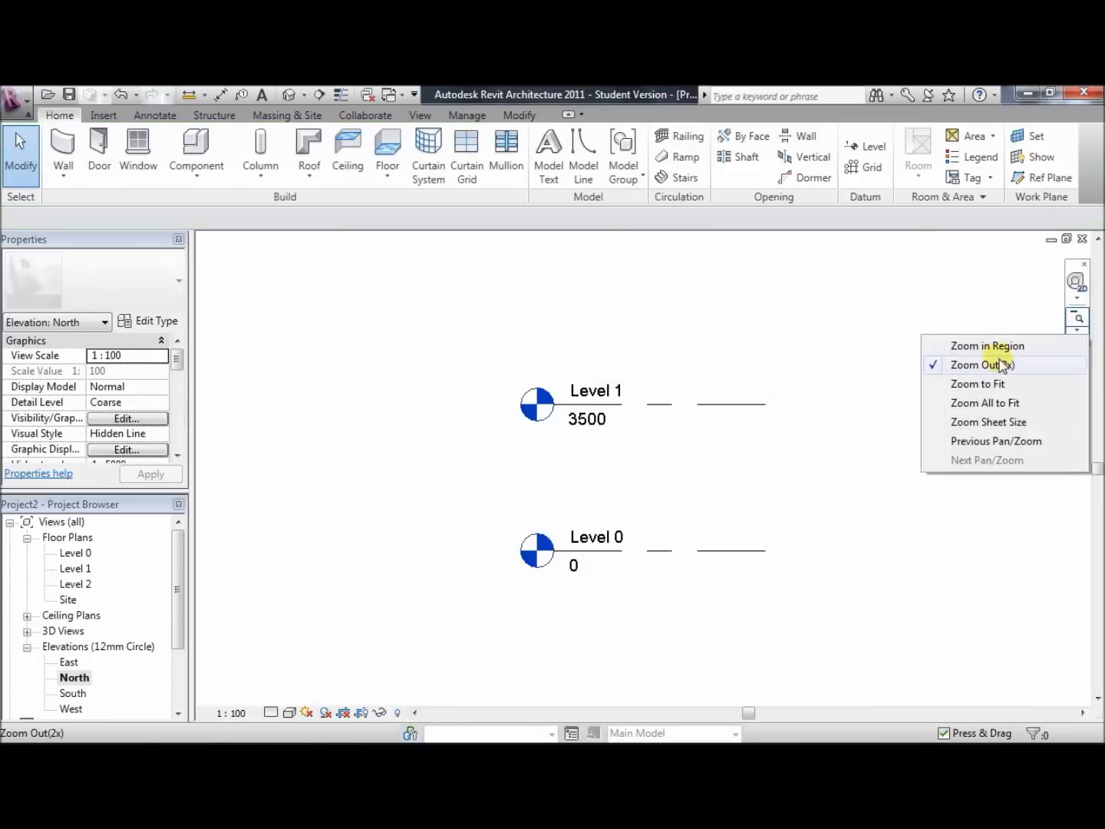
left_click(977, 384)
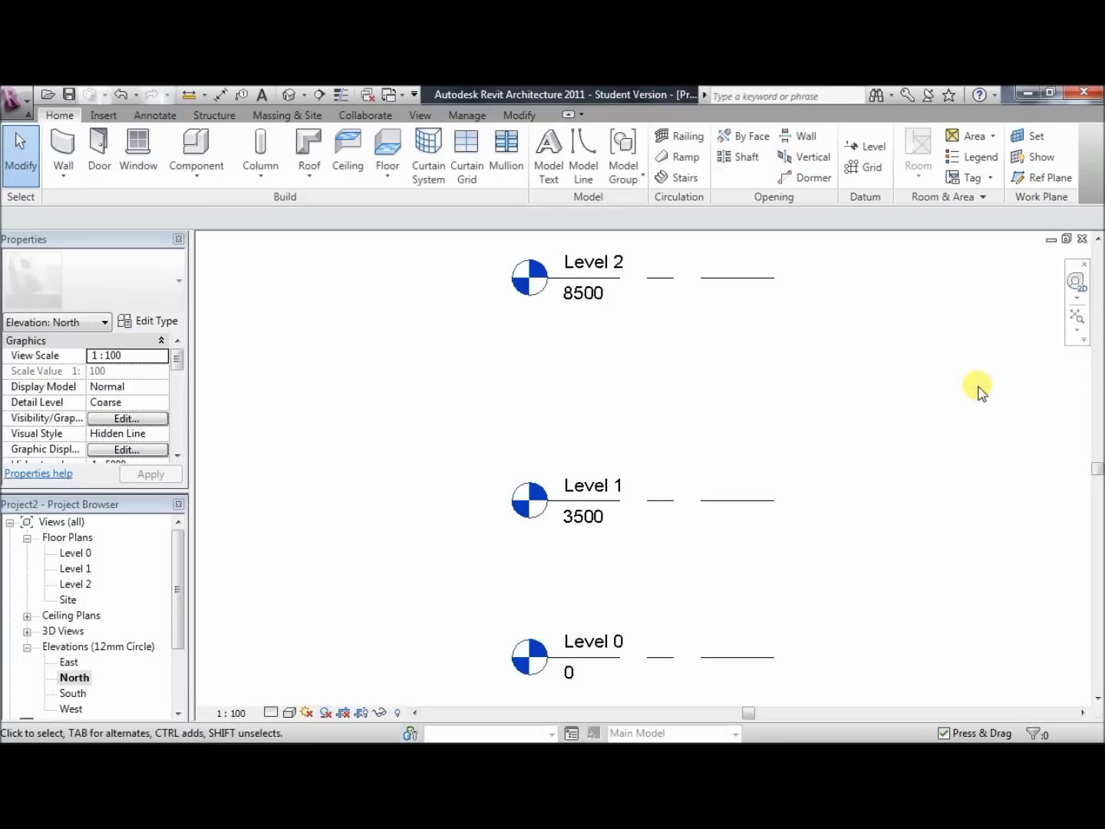
double_click(612, 641)
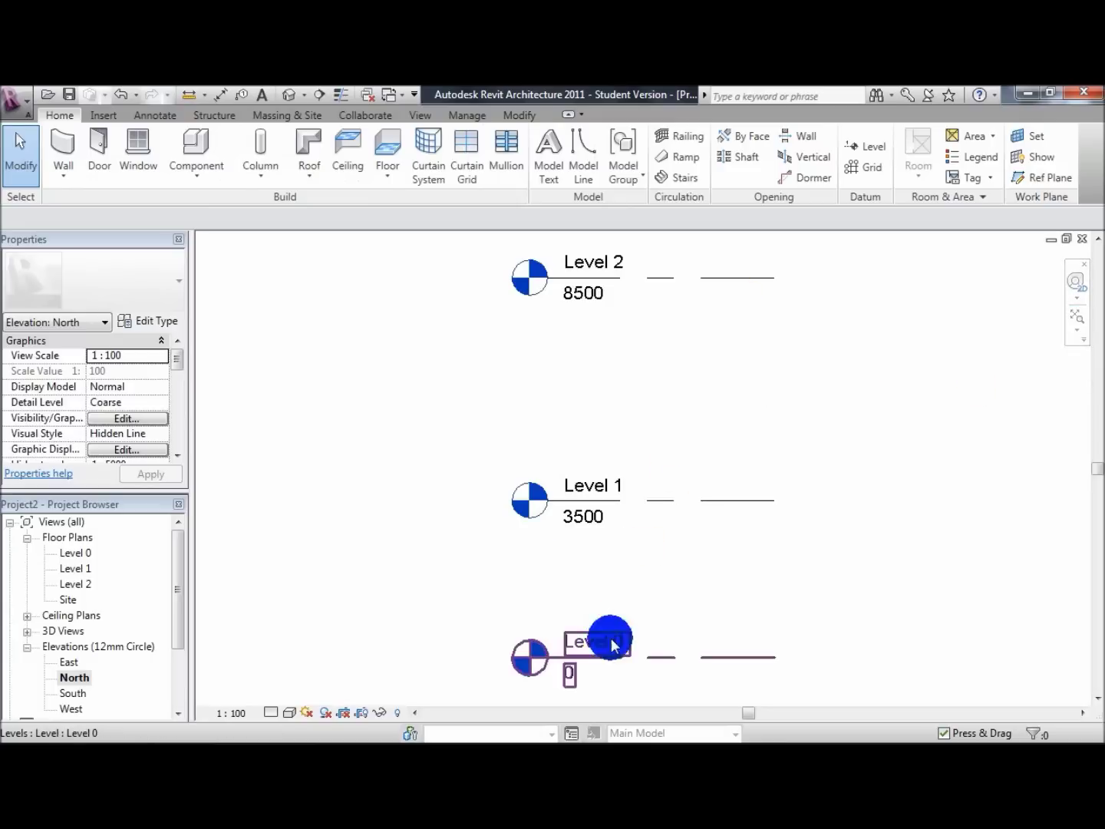
left_click(613, 642)
type("00")
type(" - Ground Lev")
type("el")
left_click(638, 586)
left_click(604, 428)
Rename Level 1 as "01 - First Level", including its corresponding views
double_click(587, 486)
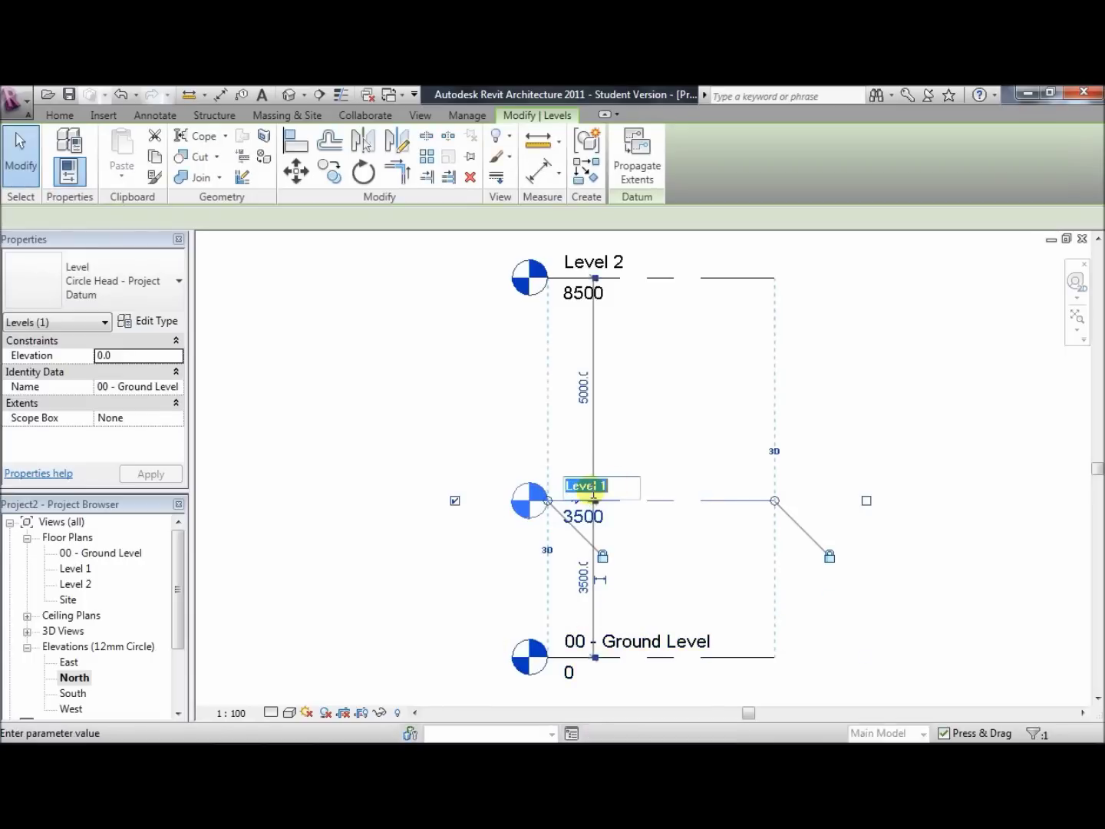
type("01 ")
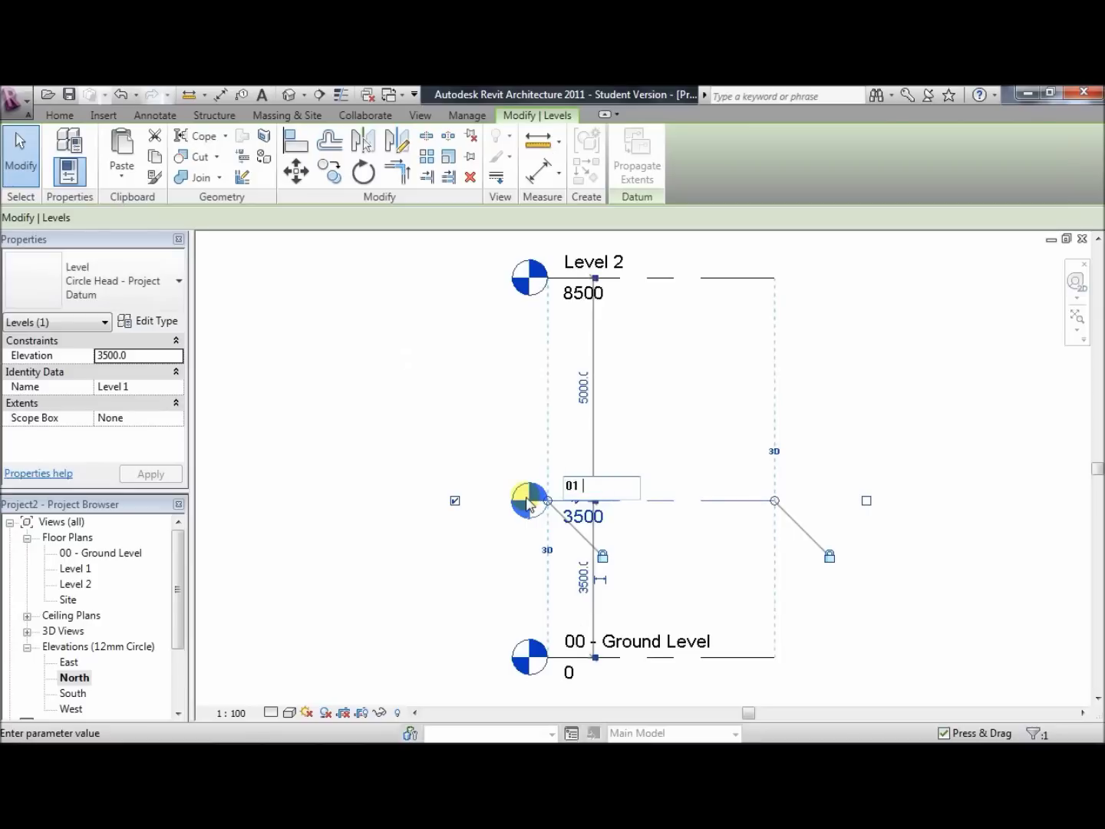
type("- First Level")
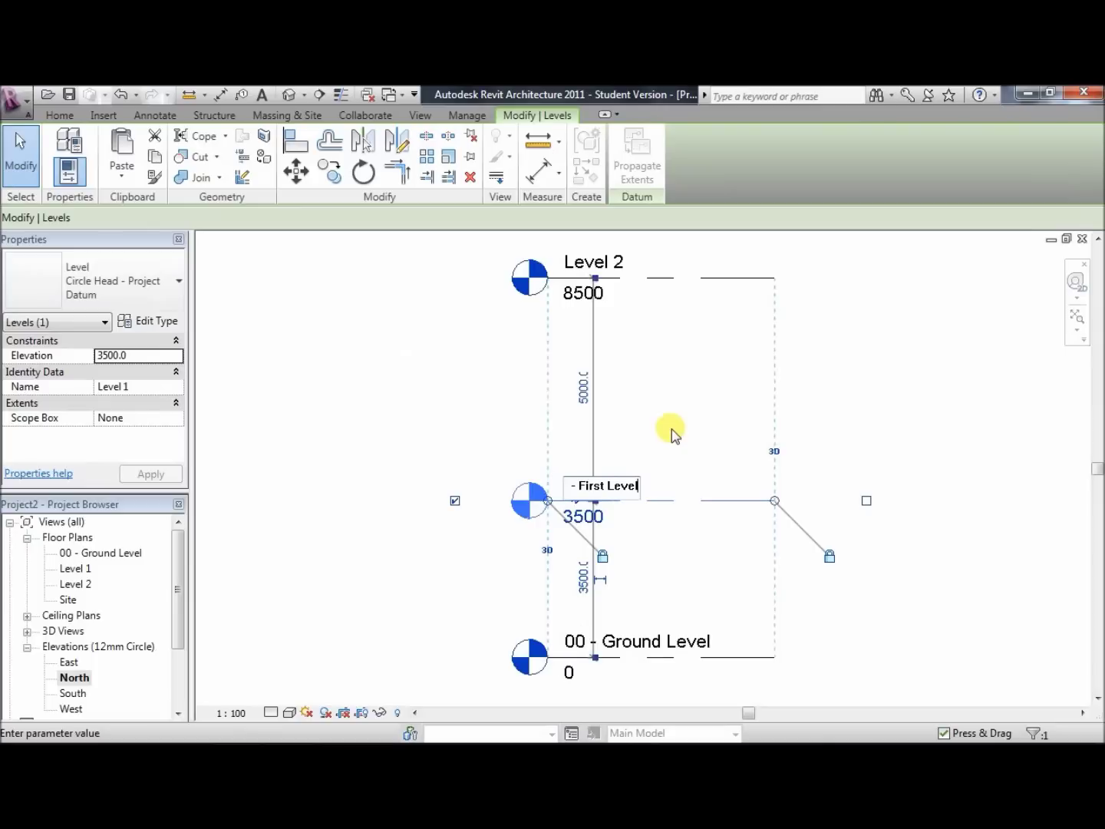
key("Return")
left_click(620, 427)
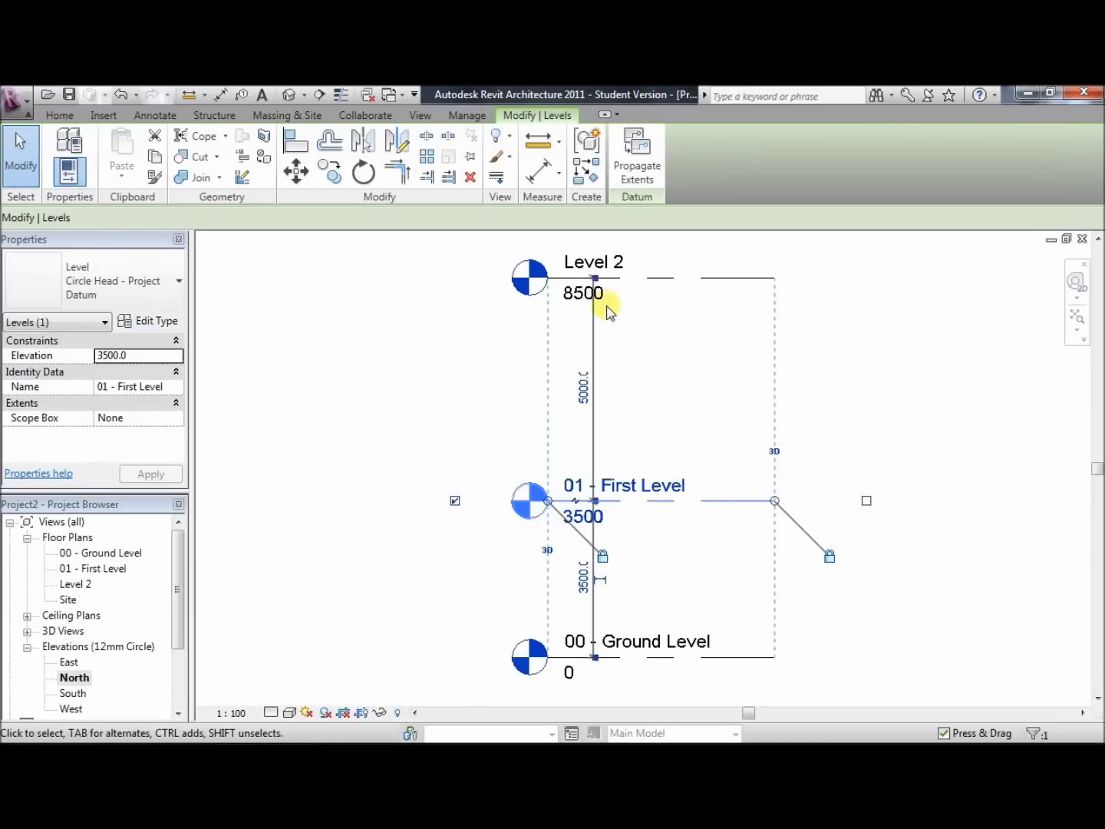
Rename Level 2 as "02 - Roof Level", including its corresponding views
left_click(605, 265)
left_click(611, 262)
type("0")
type("2 - Ro")
type("of Level")
key("Return")
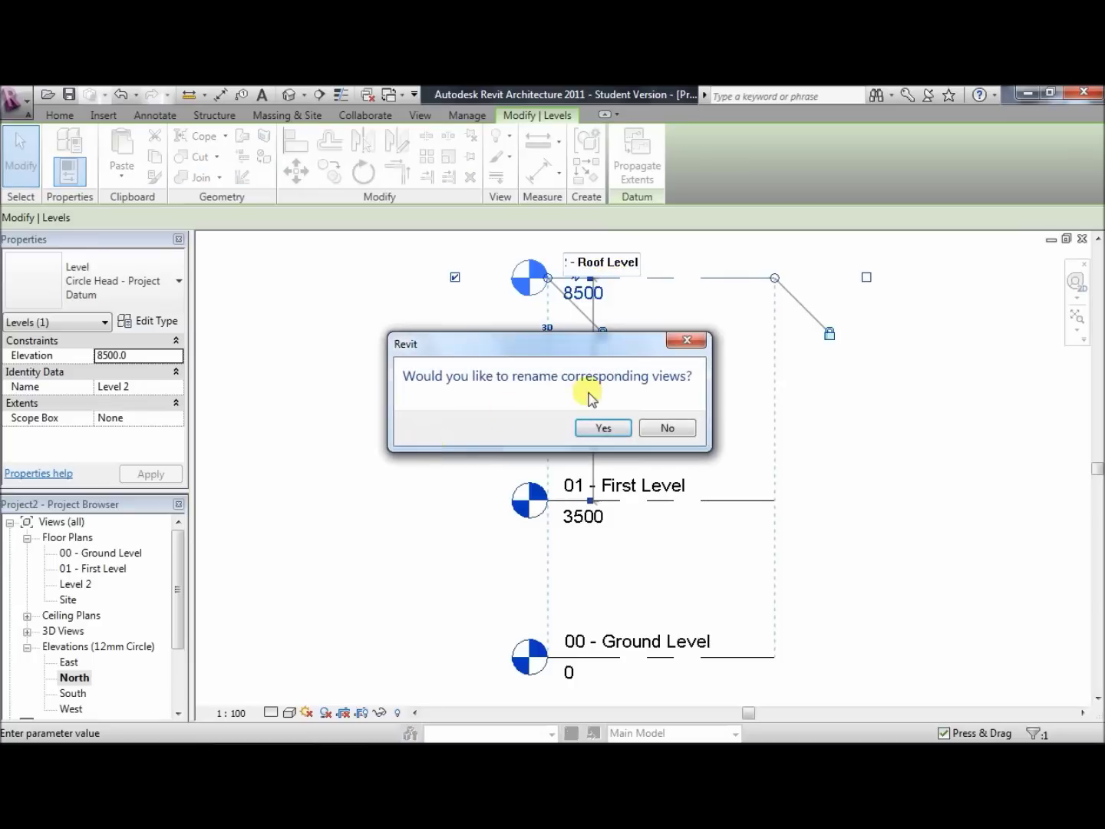
left_click(603, 429)
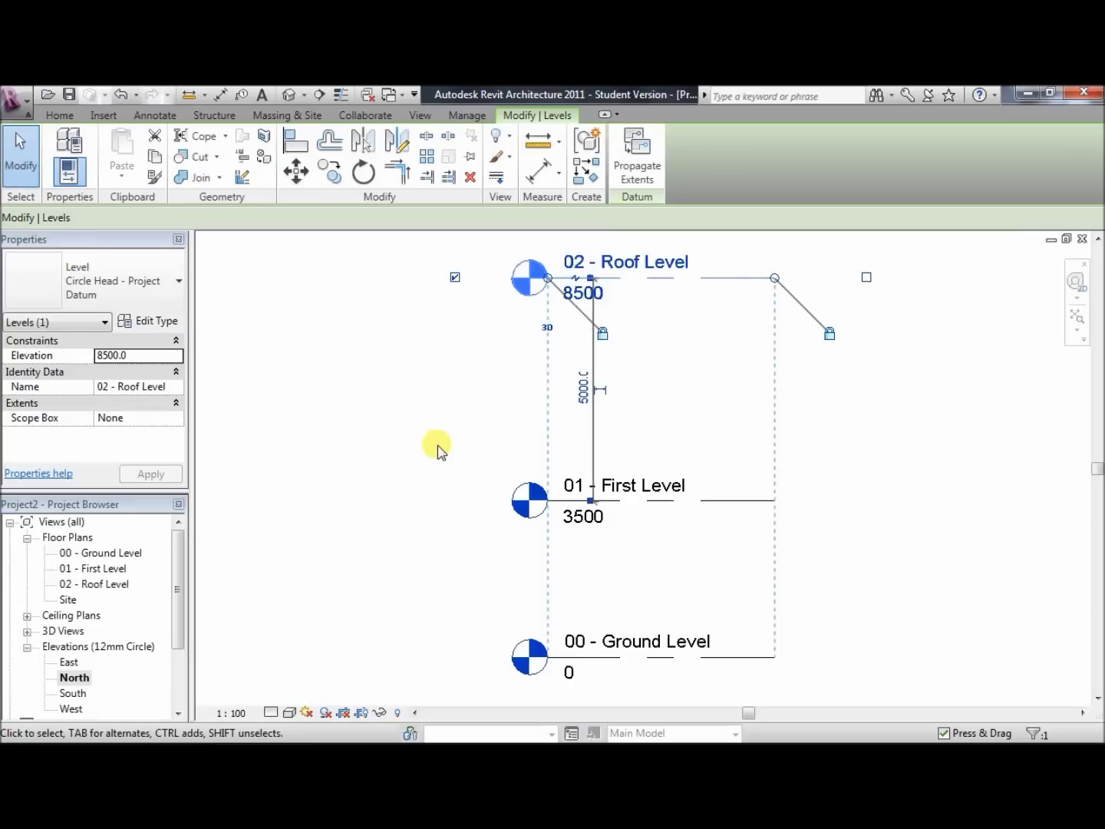
key("Escape")
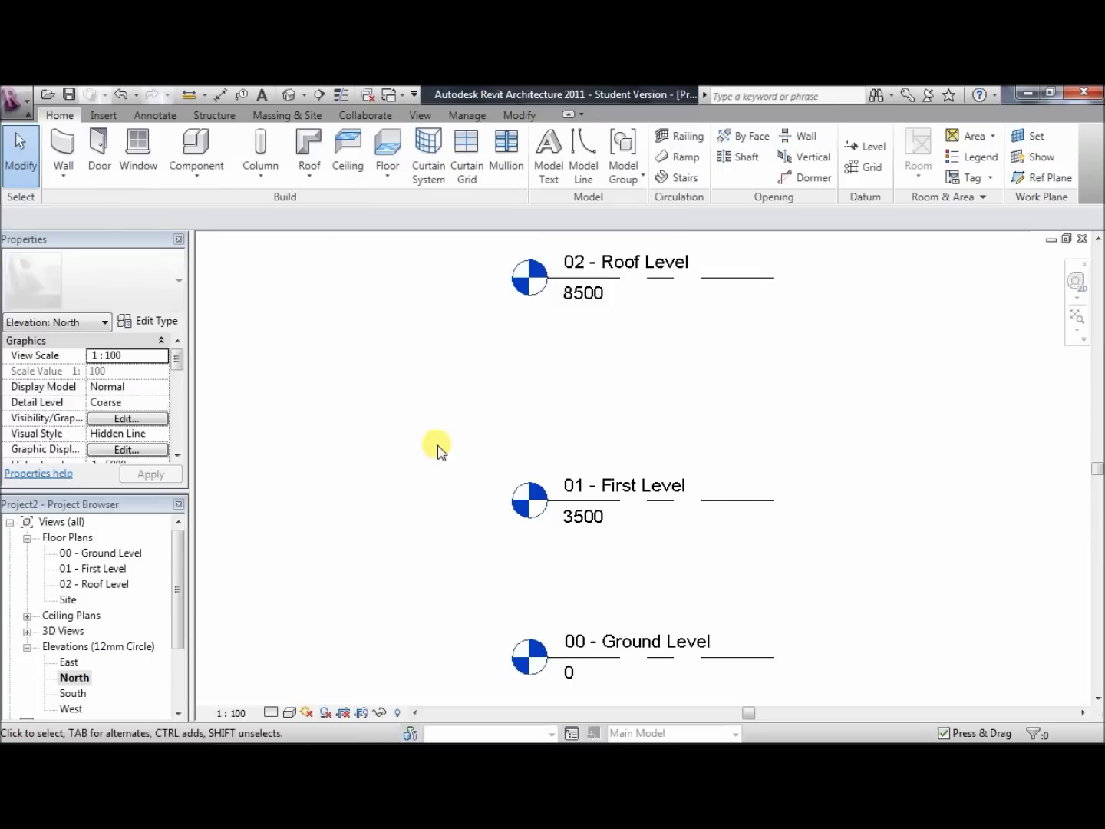
In the 00 - Ground Level floor plan, change the exterior finish layer of the Cav - 102 75i 100 p - Lwt wall type to Concrete - Cast In Situ
double_click(130, 554)
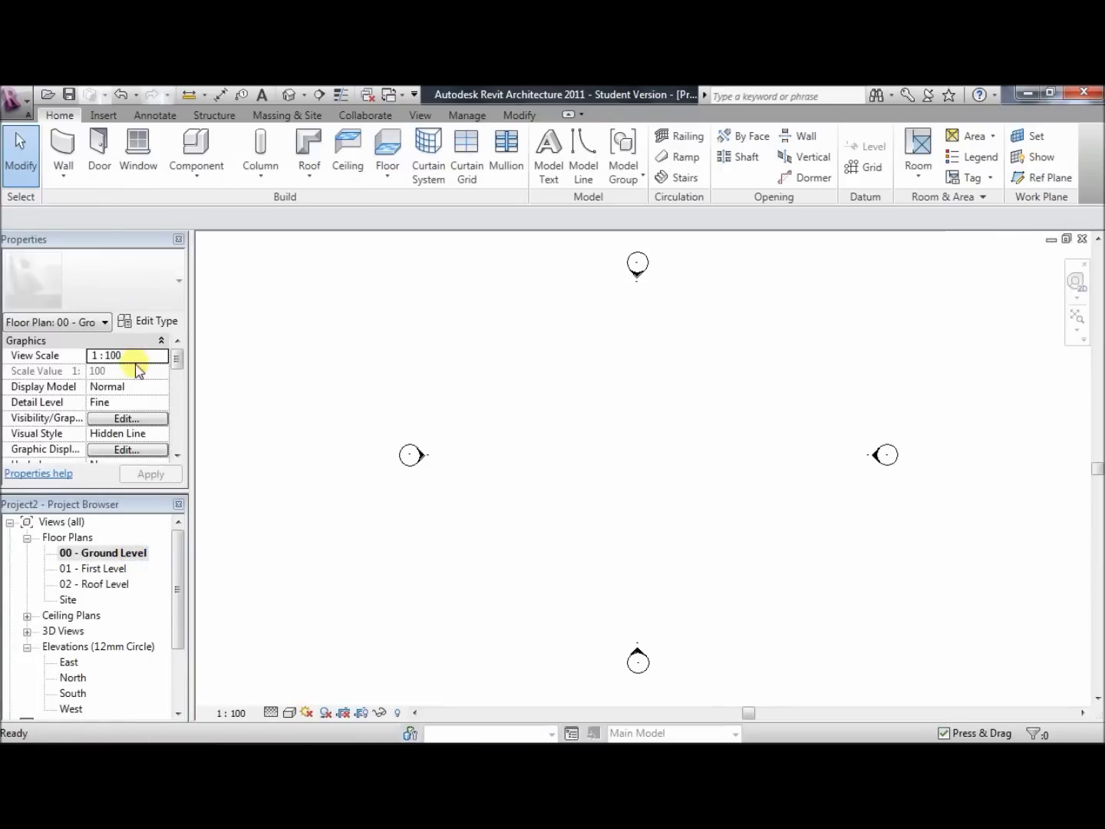
left_click(67, 157)
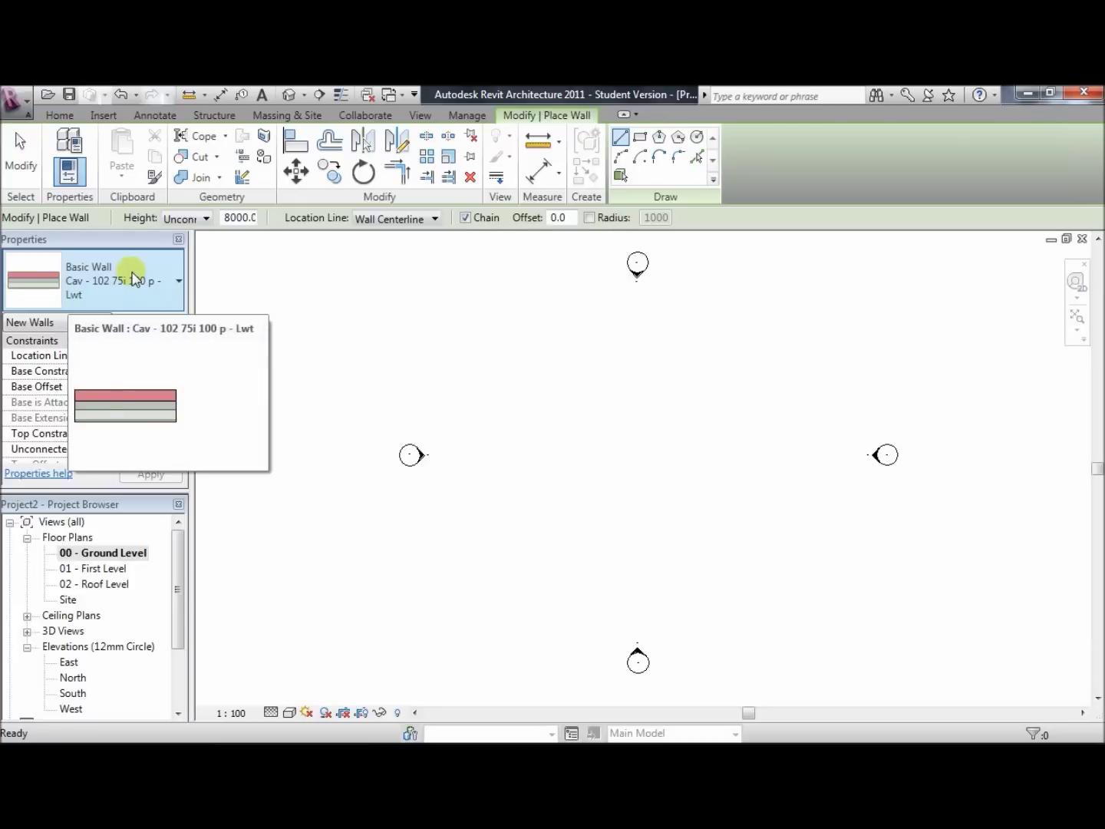
left_click(166, 322)
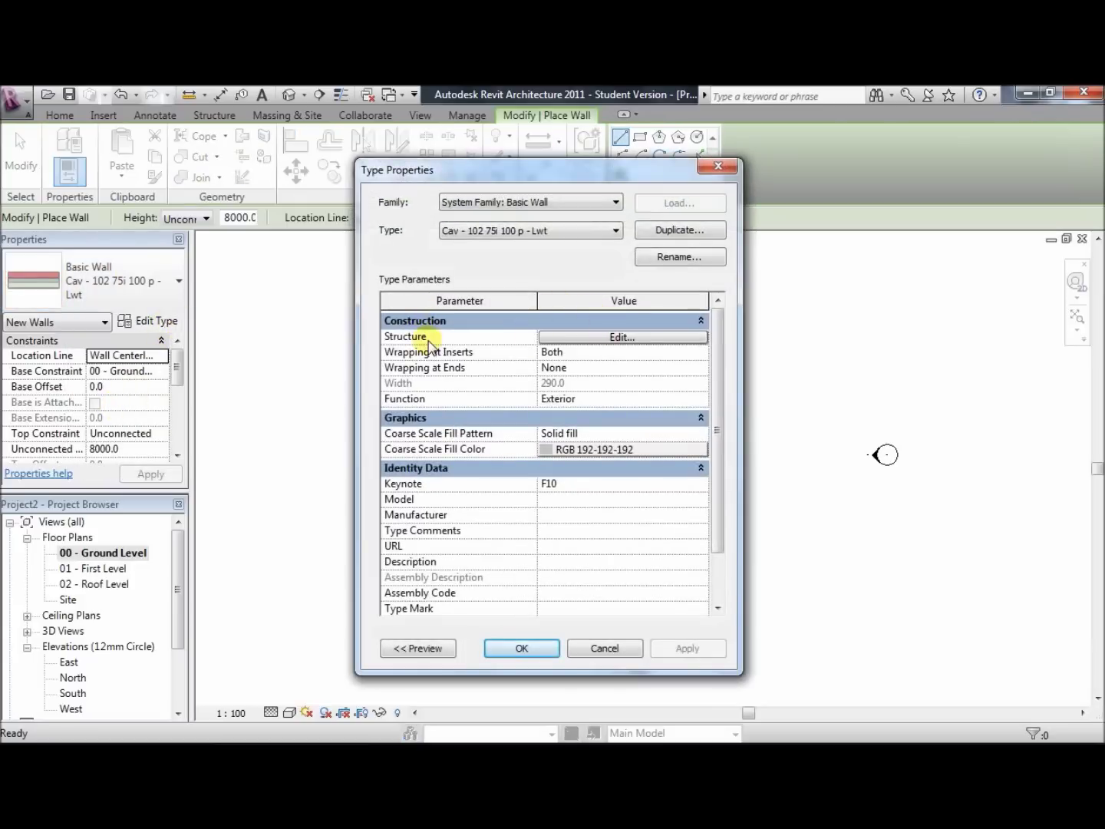
left_click(587, 338)
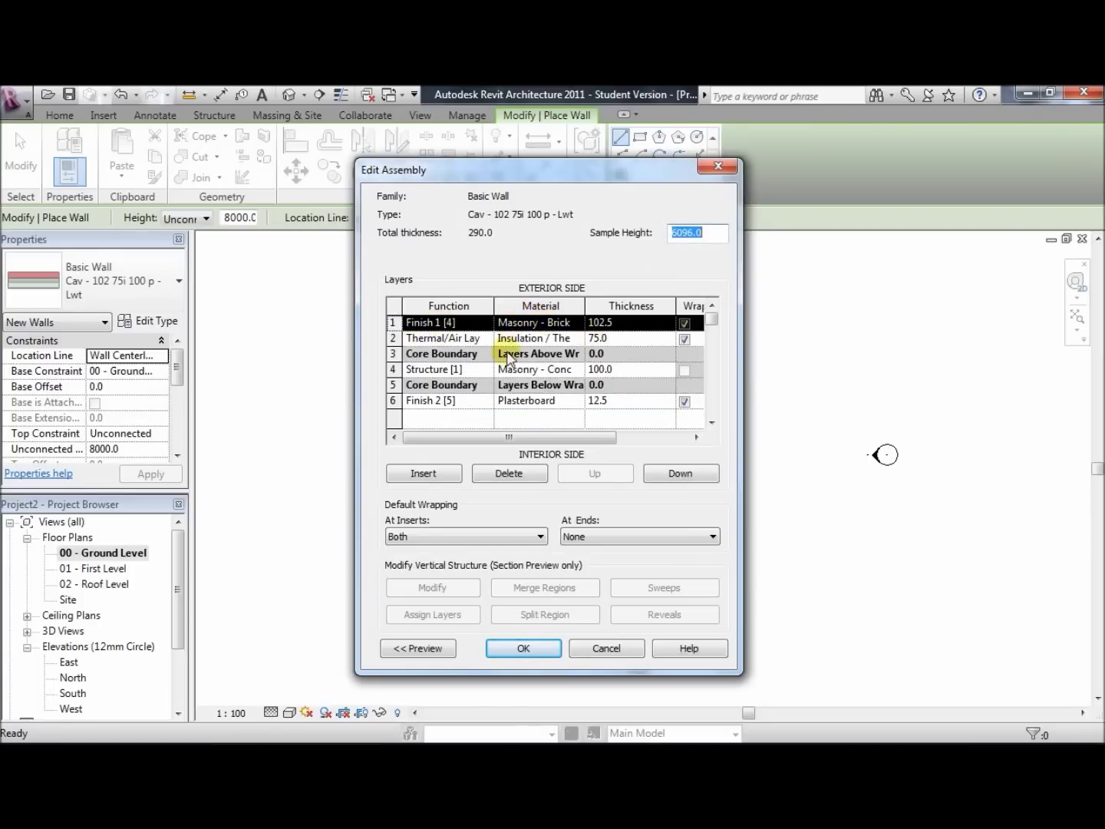
left_click(557, 321)
left_click(578, 322)
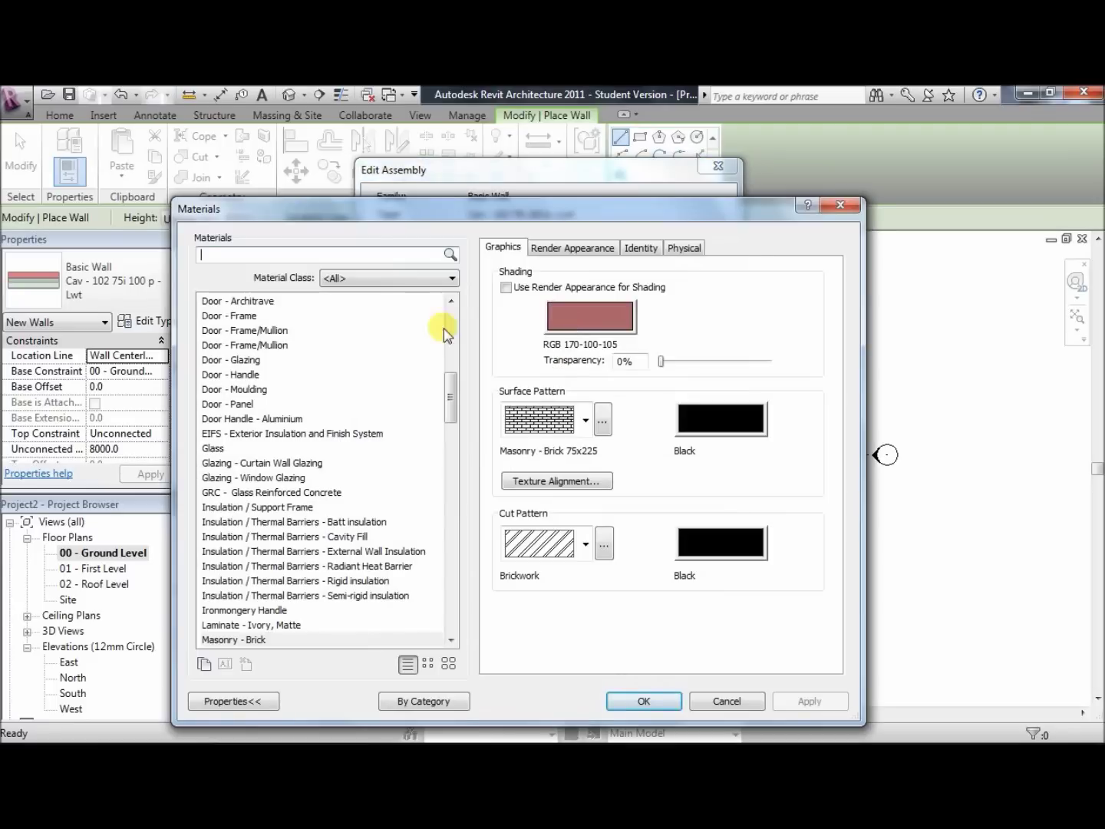
left_click_drag(453, 388, 365, 353)
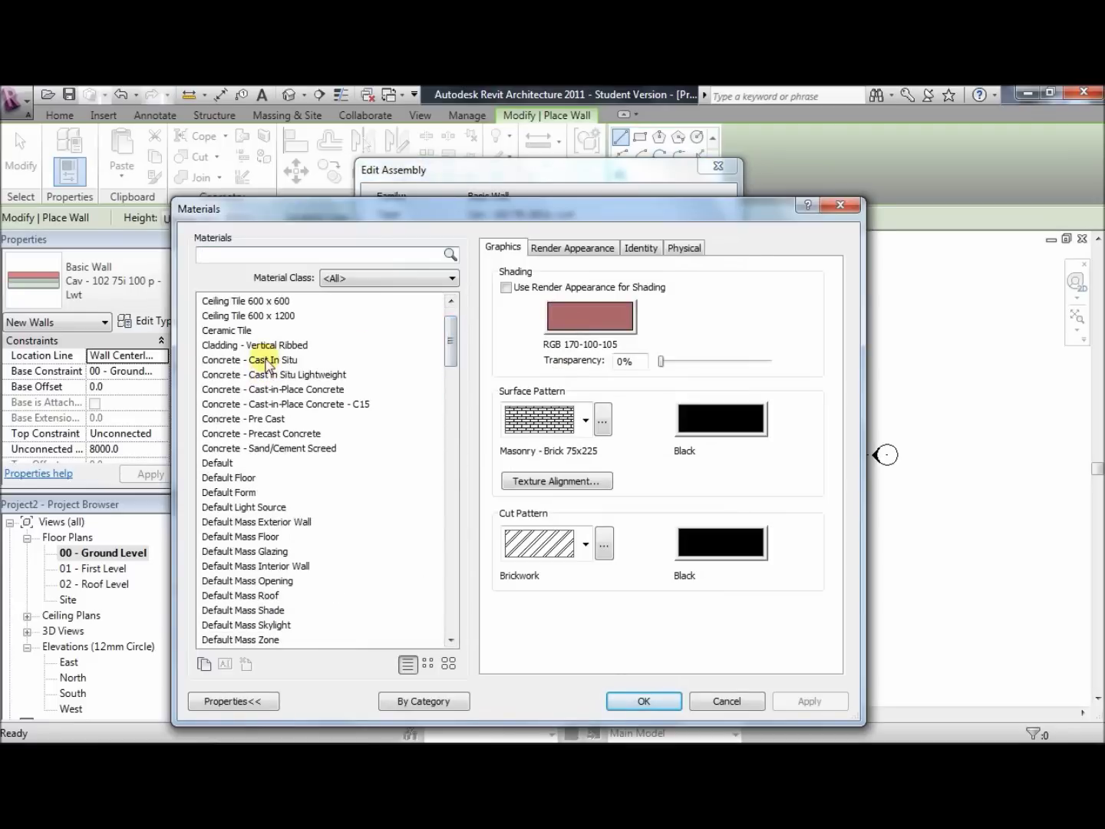
left_click(268, 361)
left_click(641, 701)
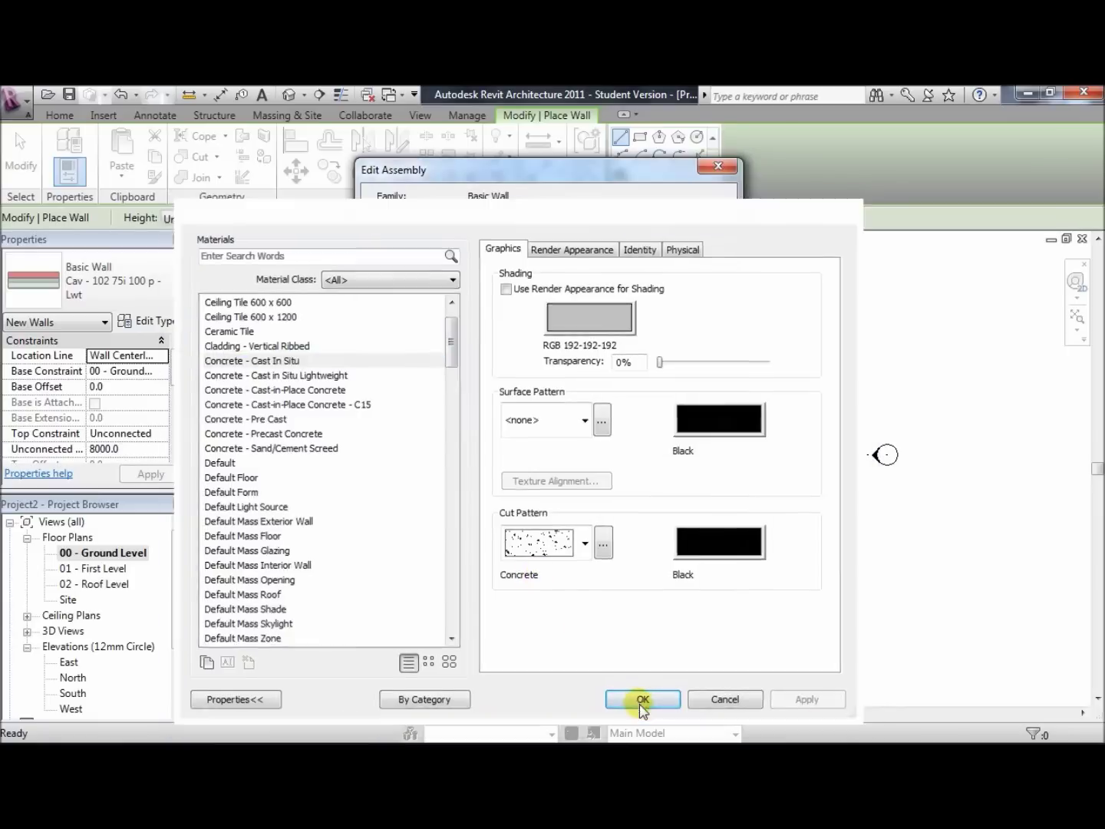
left_click(554, 649)
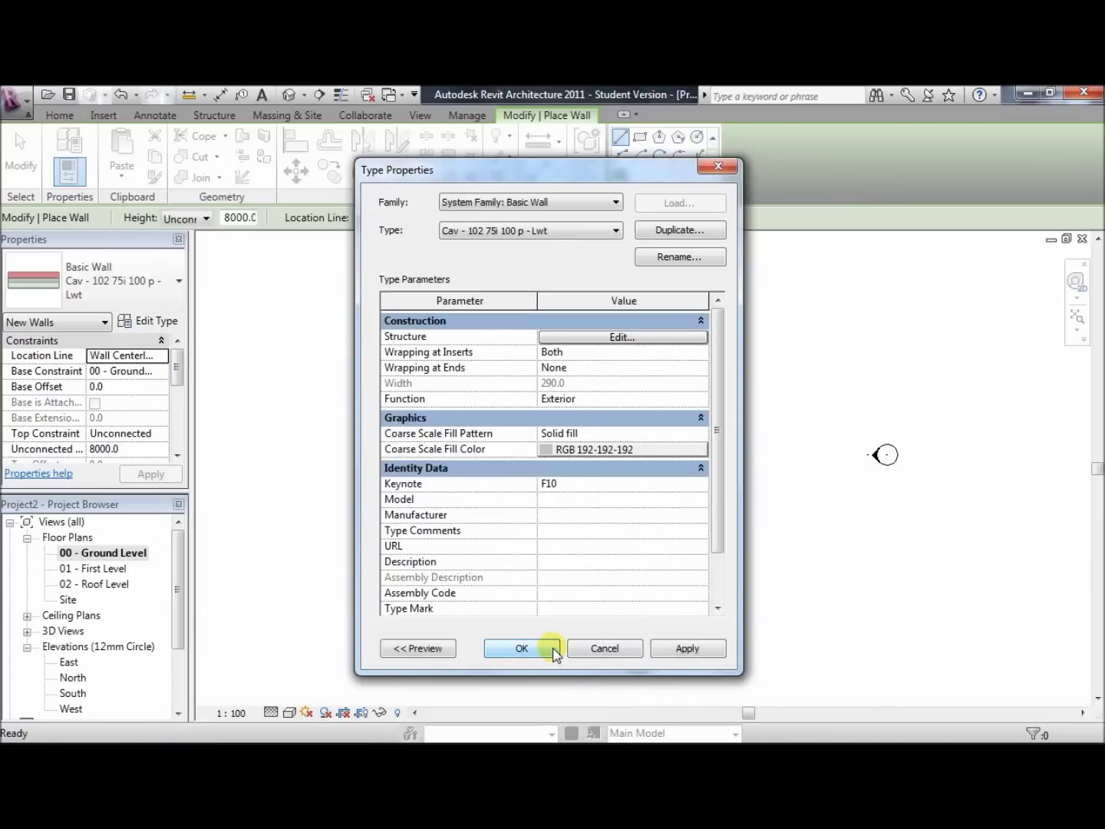
left_click(542, 649)
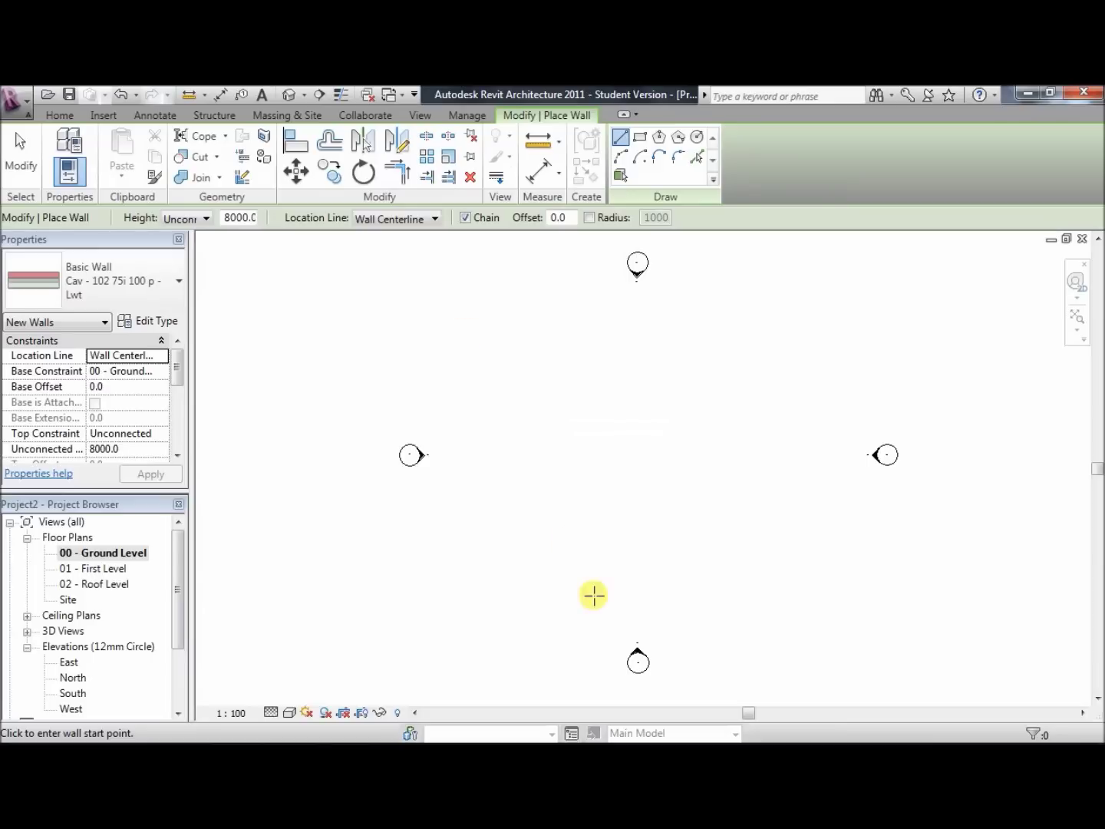
Start the wall chain with a 3000 mm wall running down the plan and a 5000 mm wall running left from its end
left_click(571, 561)
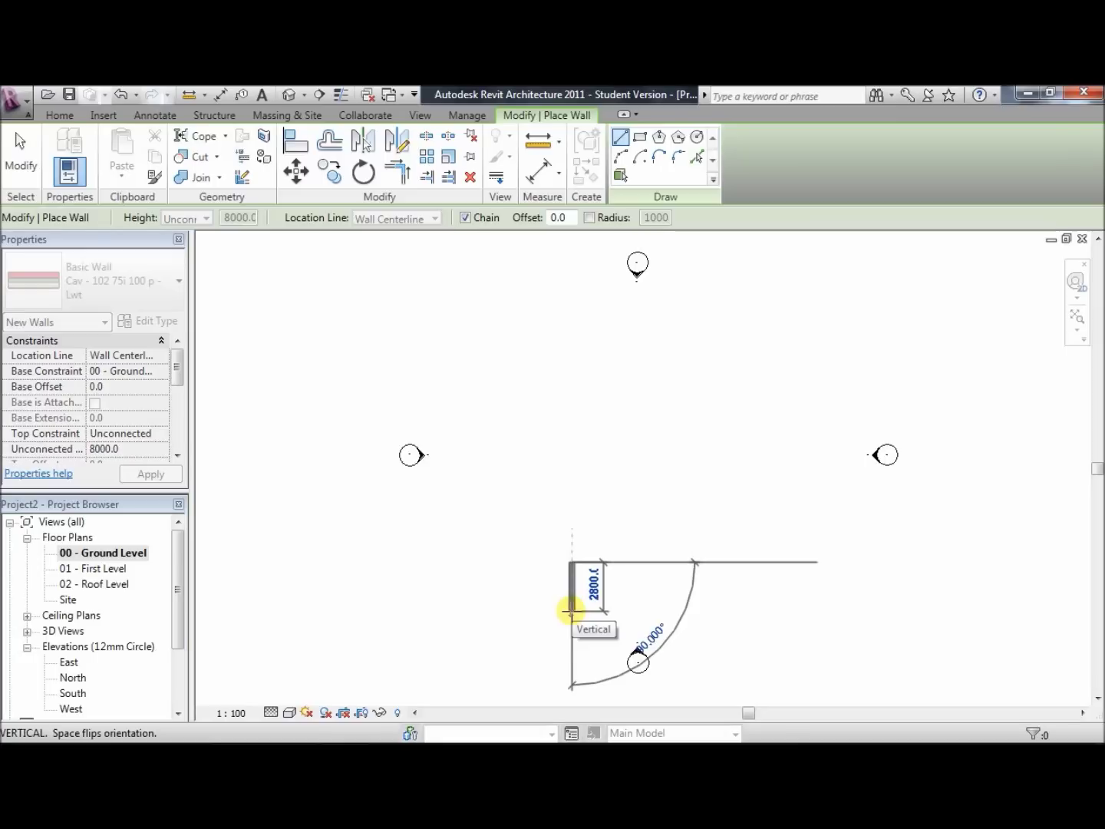
type("3000")
key("Return")
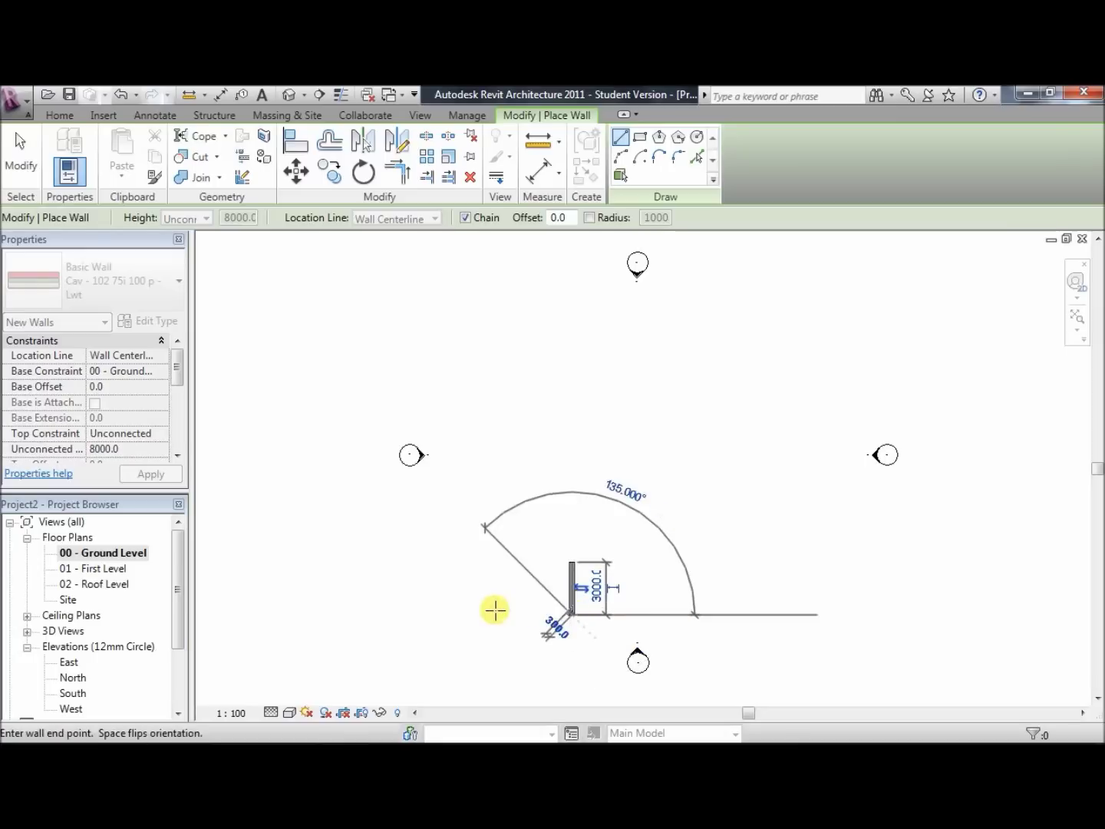
type("5000")
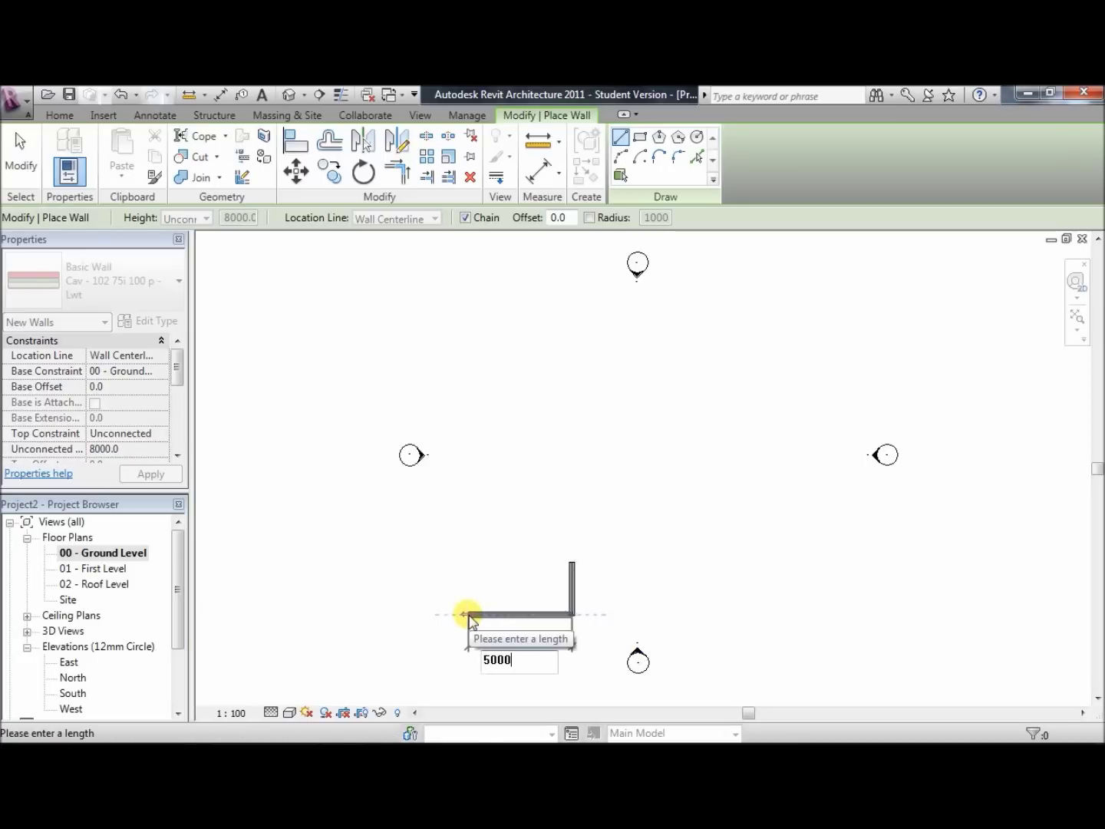
key("Return")
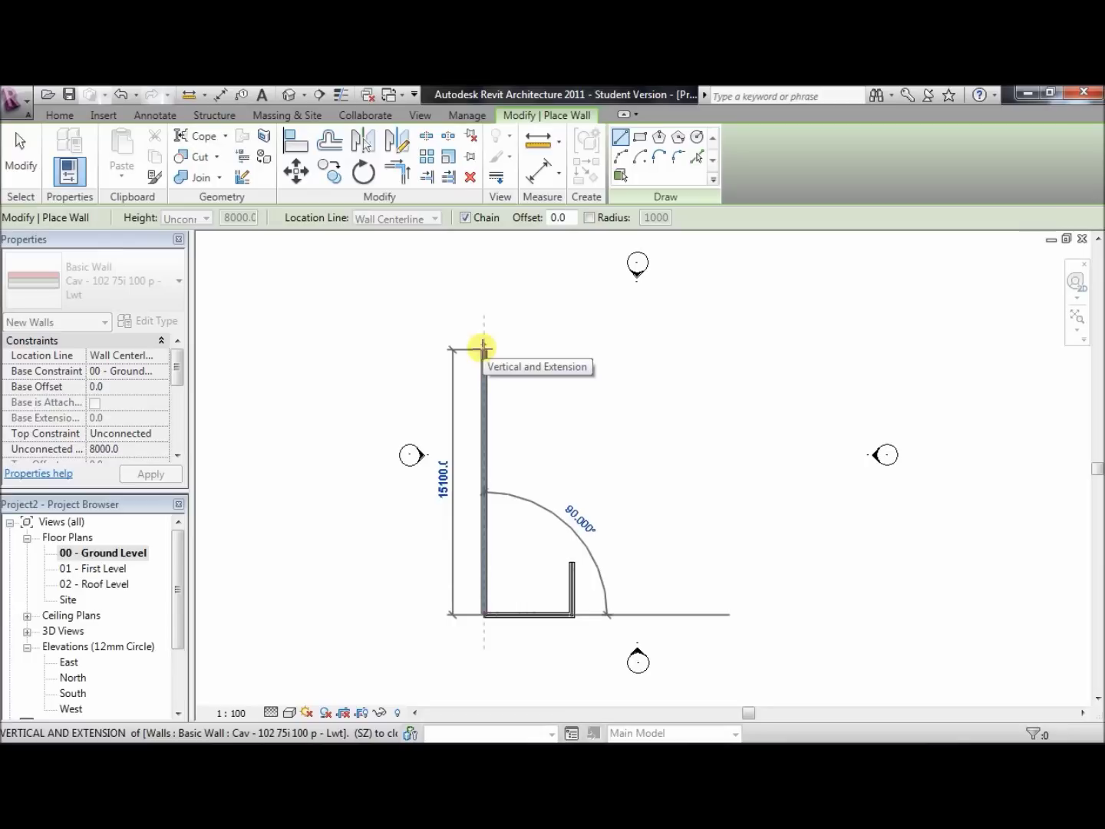
Continue the wall chain with a 15000 mm wall going up and a 20000 mm wall running right along the top of the plan
type("15")
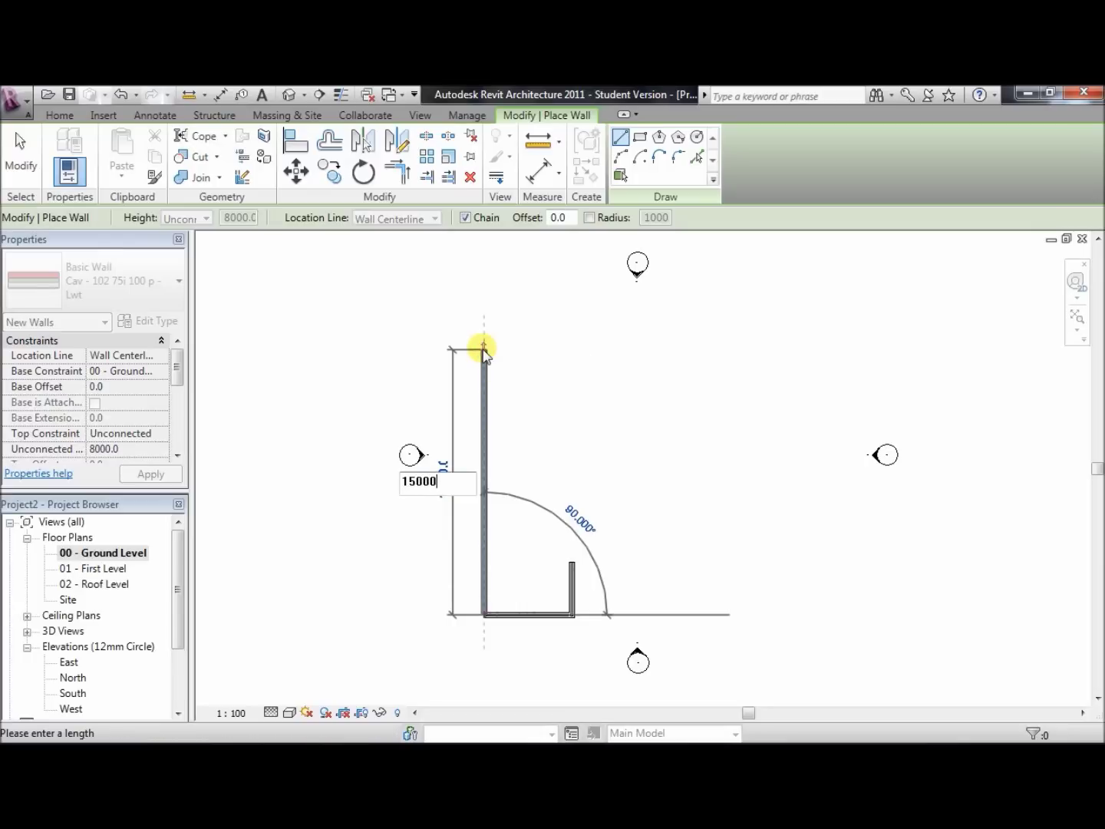
type("000")
key("Return")
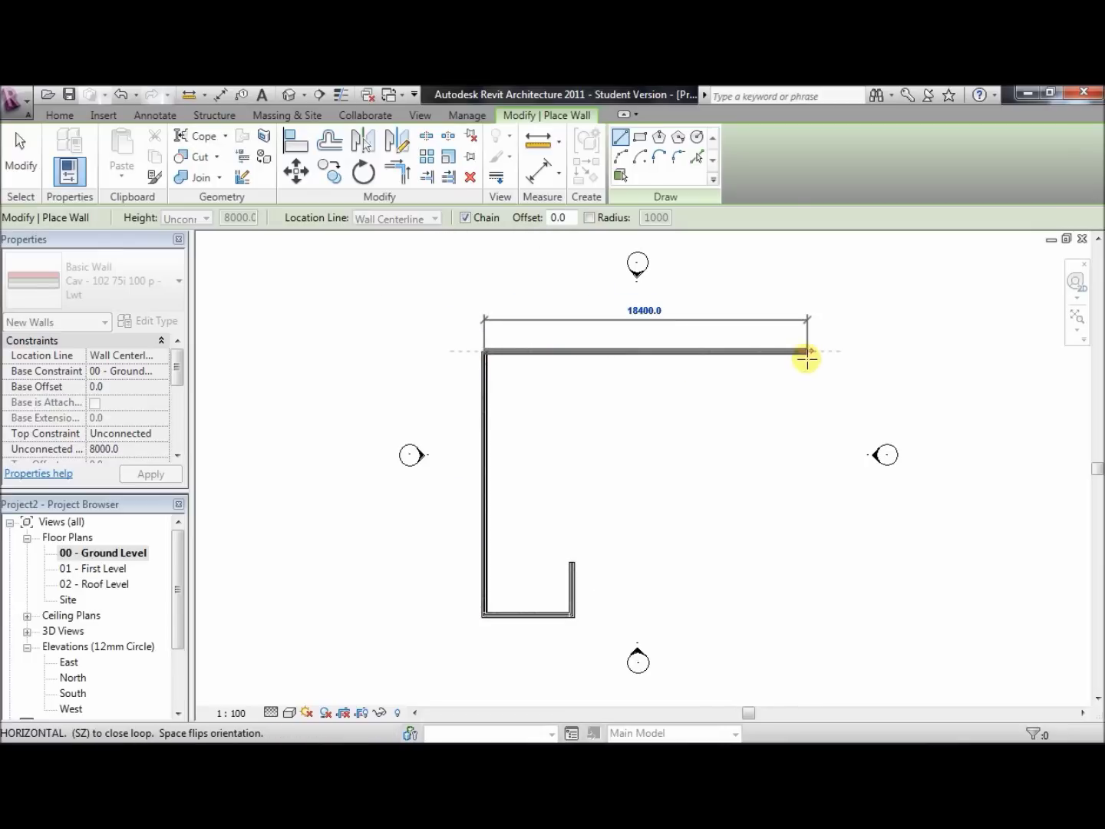
type("20000")
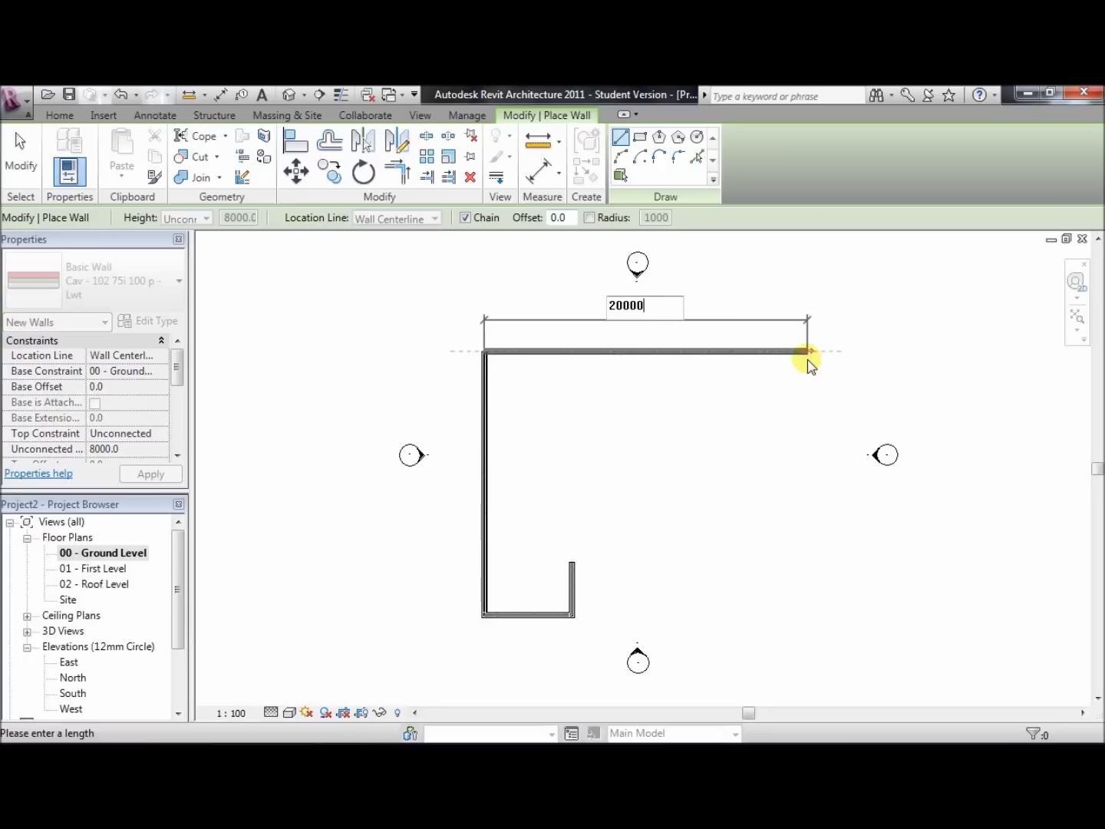
key("Return")
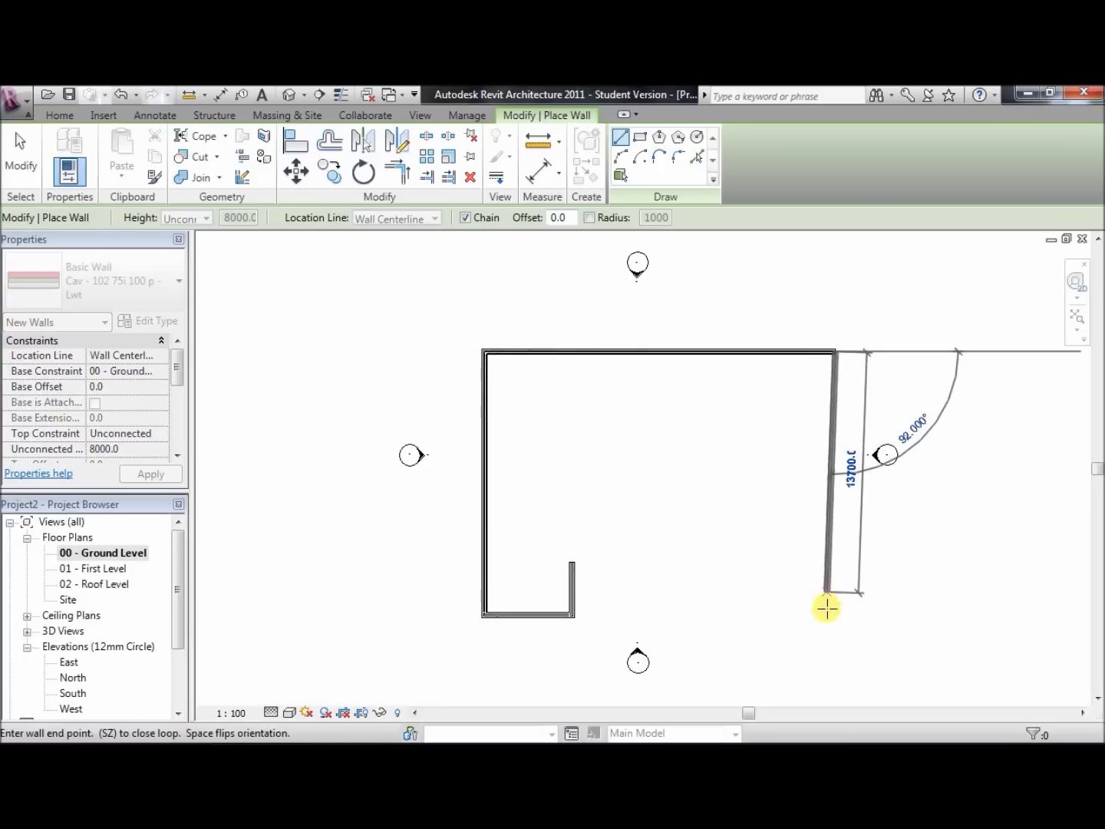
Complete the wall outline with a 15000 mm right side, a 5000 mm bottom return and a 3000 by 10000 mm recess closing at the start point
left_click(836, 613)
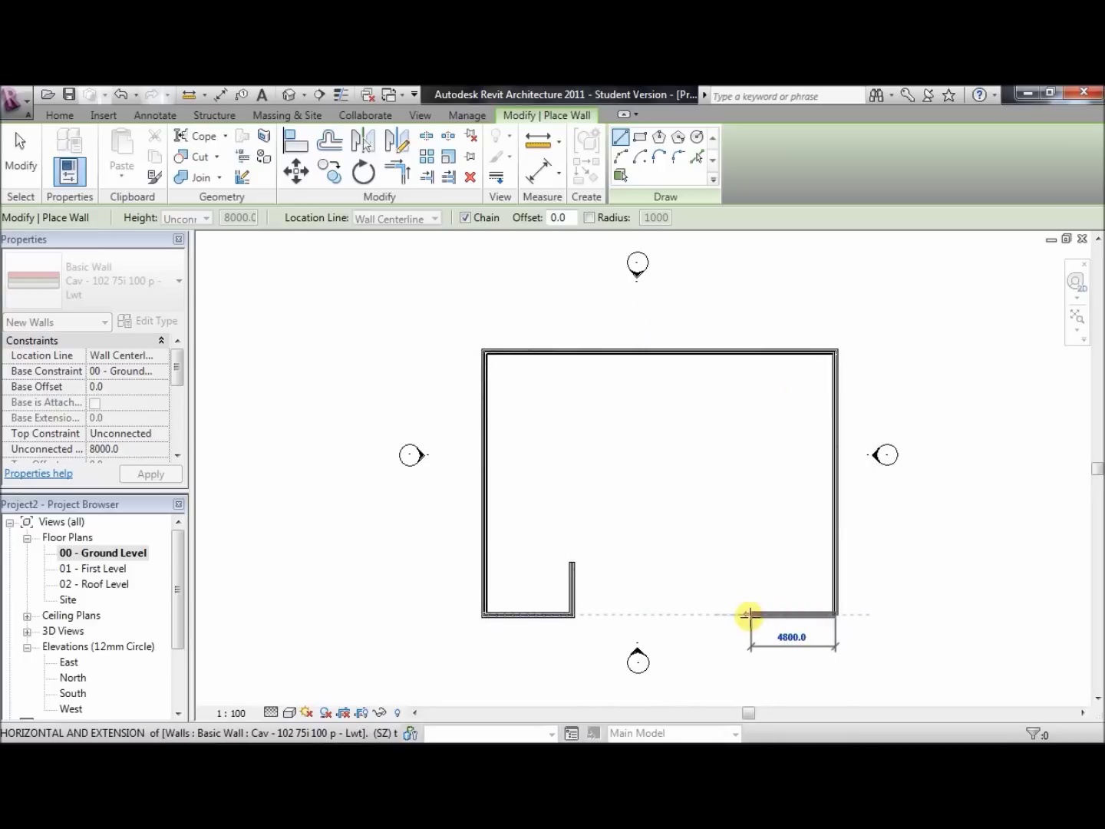
type("5000")
key("Return")
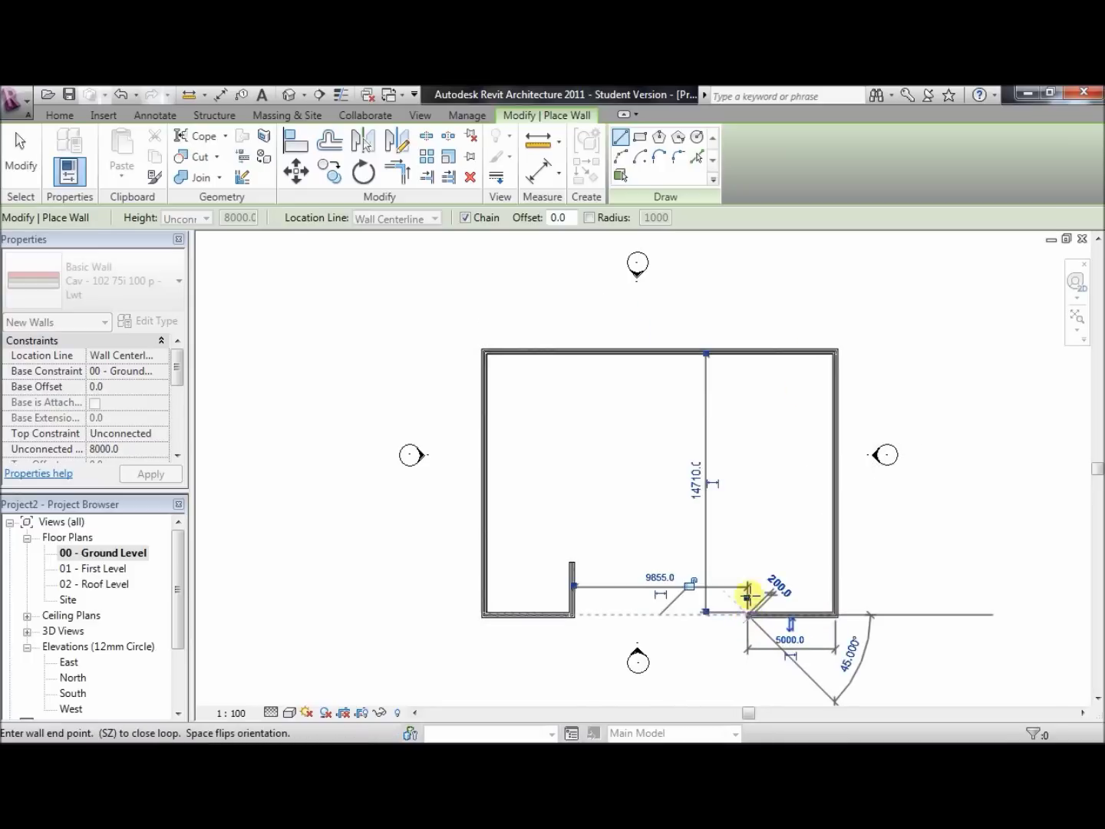
left_click(746, 563)
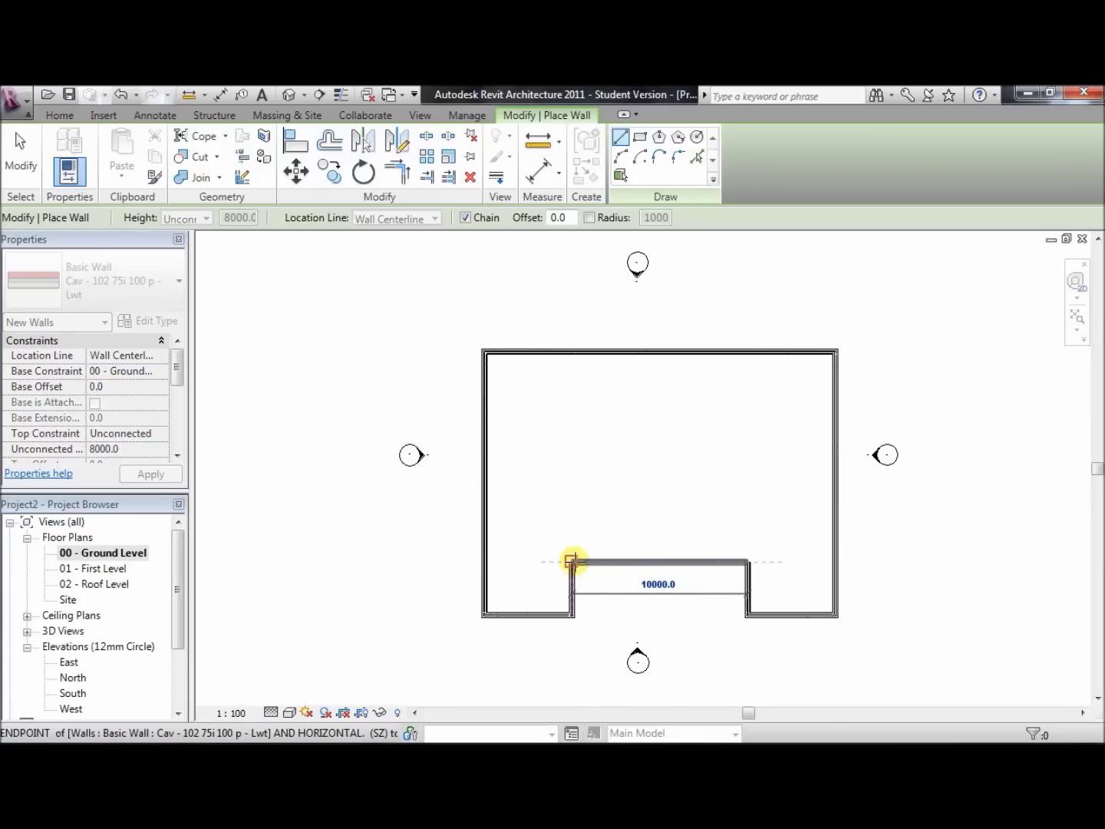
left_click(570, 562)
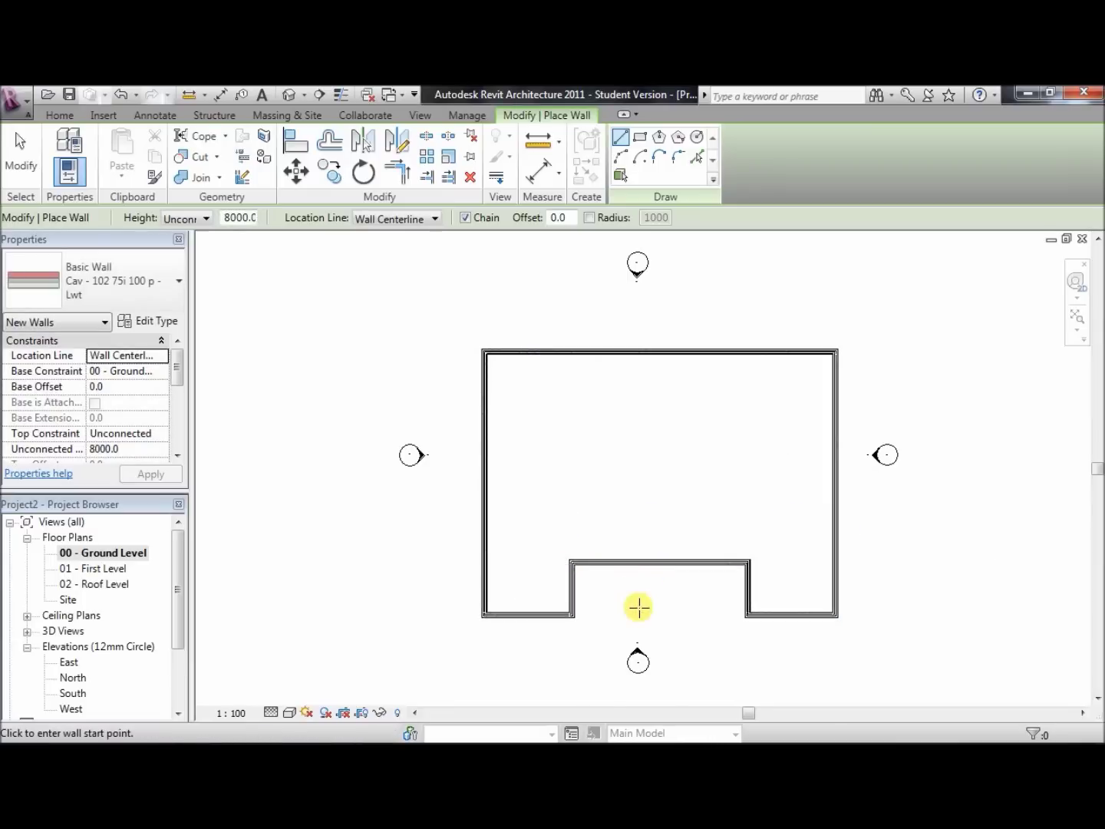
key("Escape")
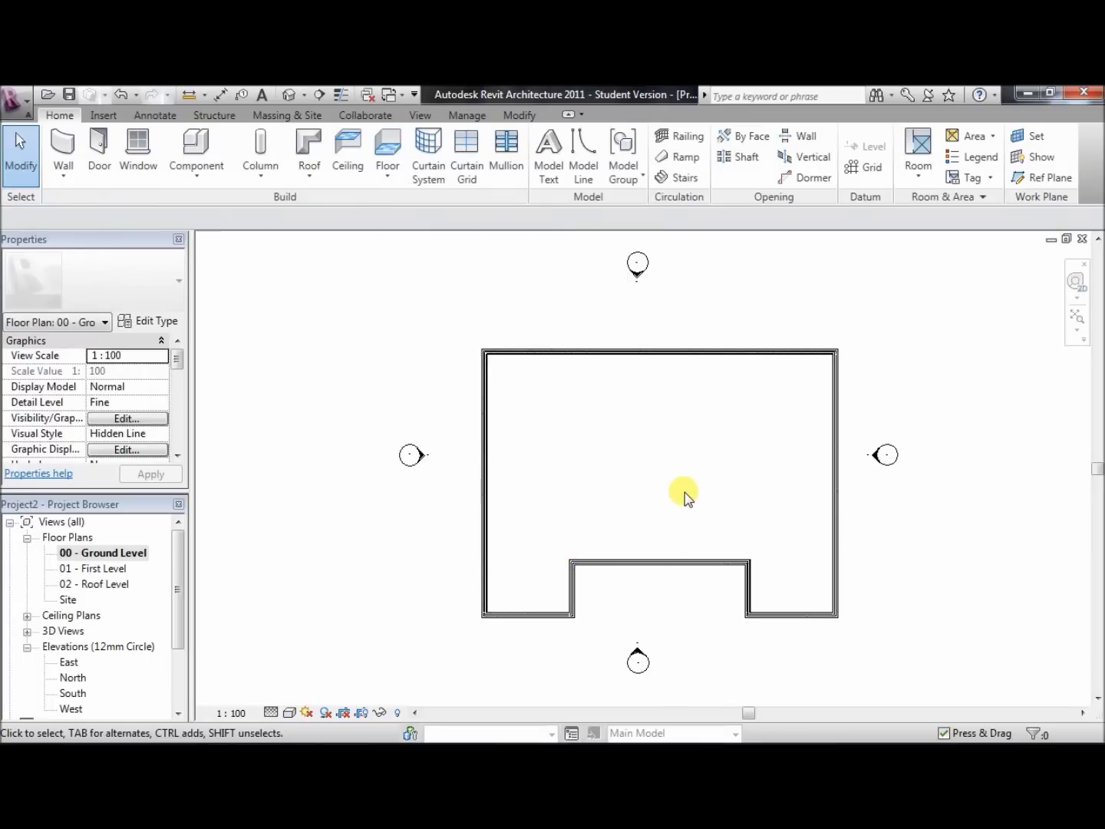
left_click(581, 361)
left_click(485, 500)
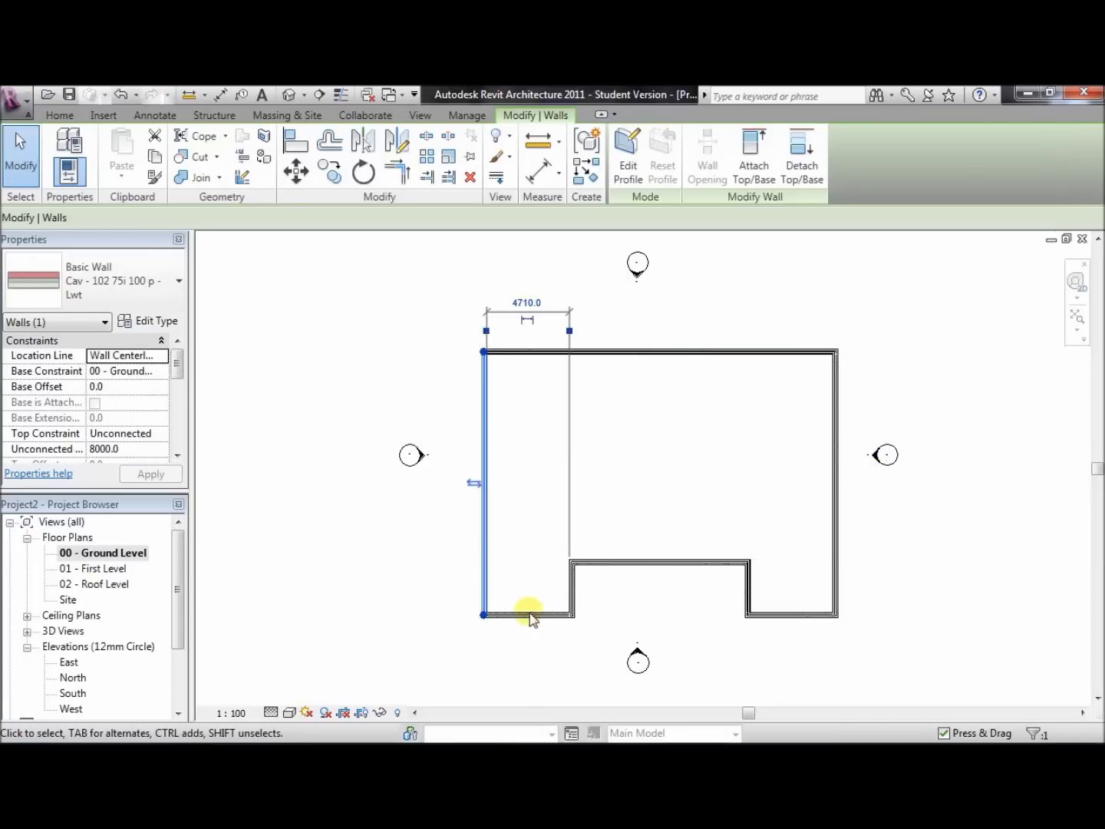
left_click(569, 590)
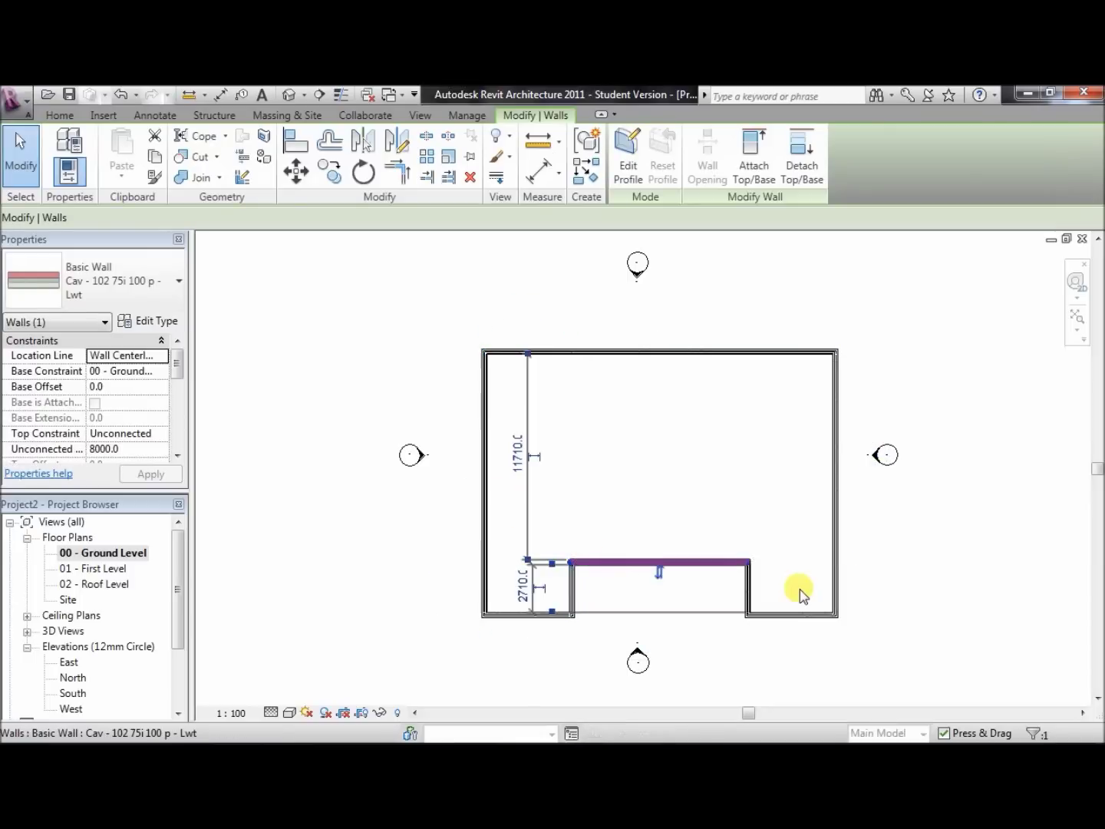
left_click(749, 592)
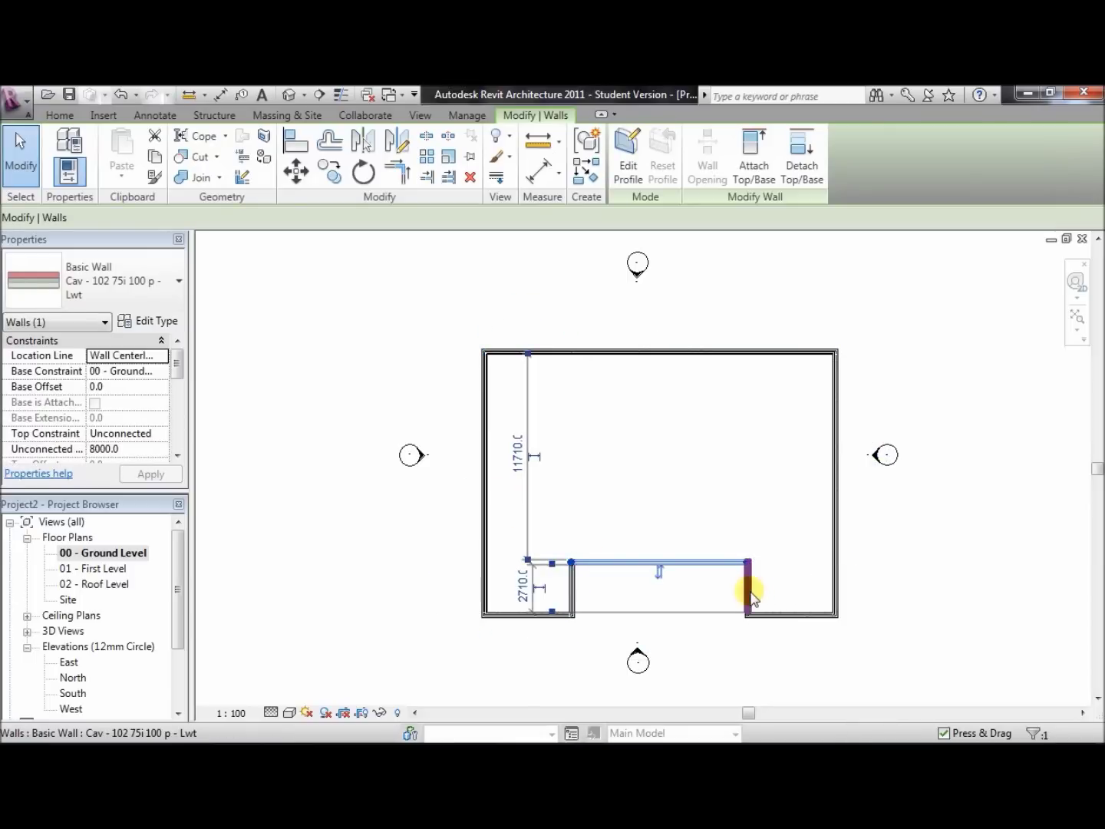
left_click(835, 563)
left_click(683, 360)
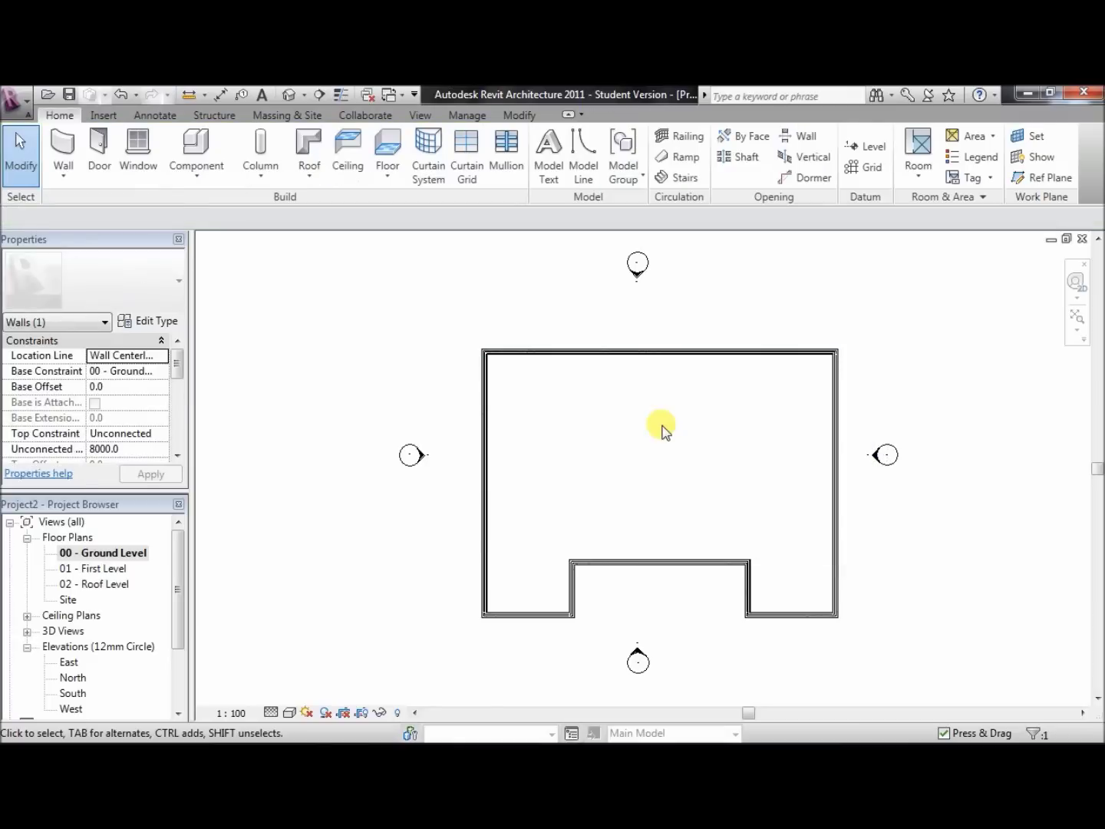
Select all walls of this type visible in the view and constrain their tops up to the level giving a 3500 mm height
right_click(489, 392)
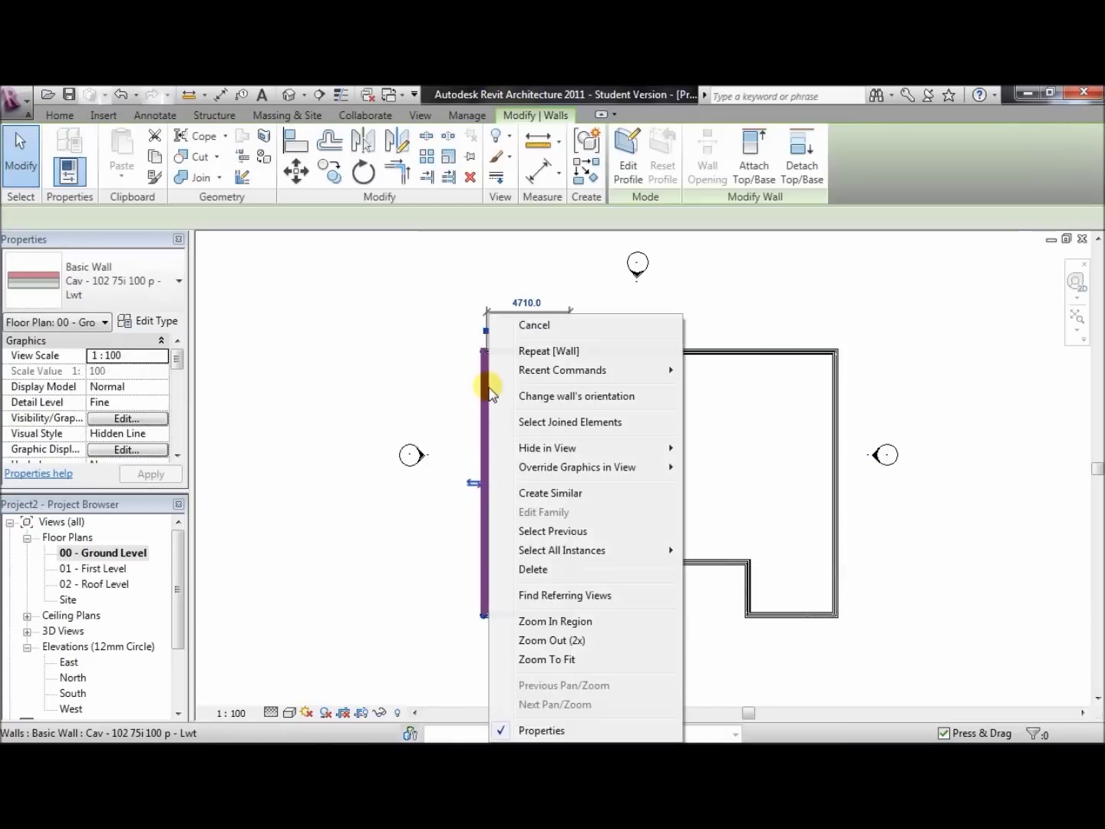
mouse_move(587, 554)
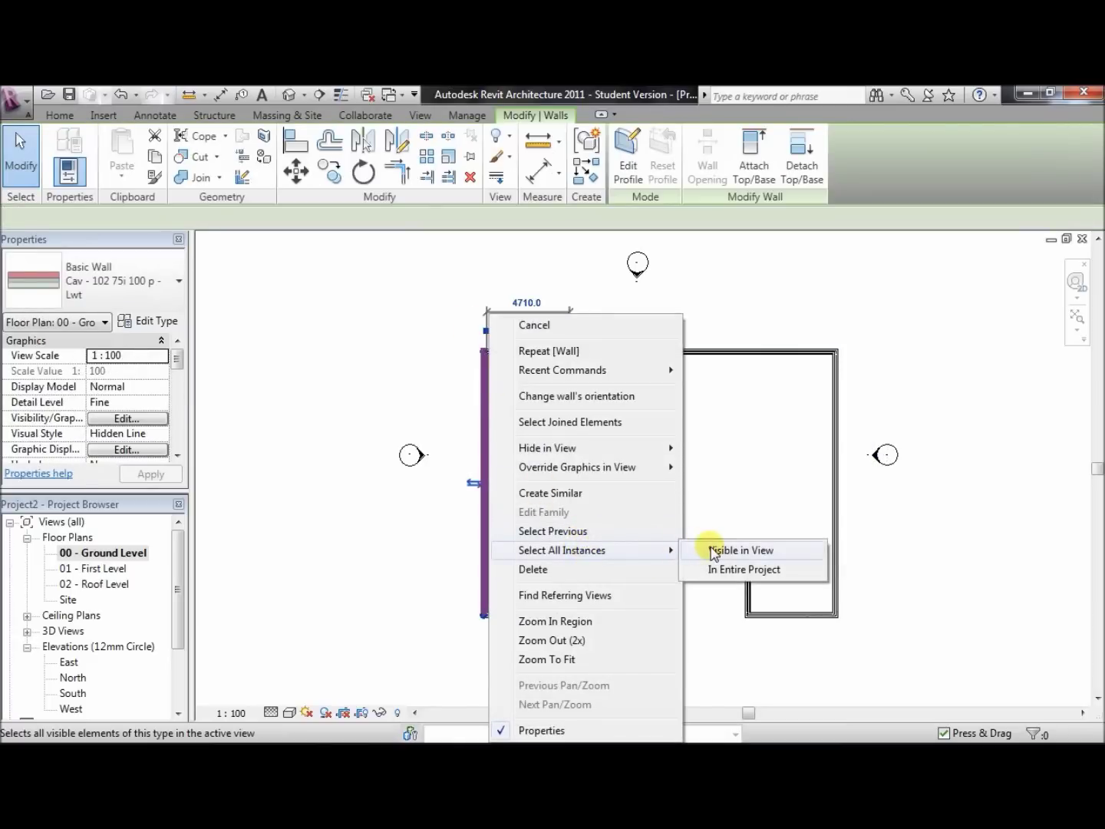
left_click(714, 551)
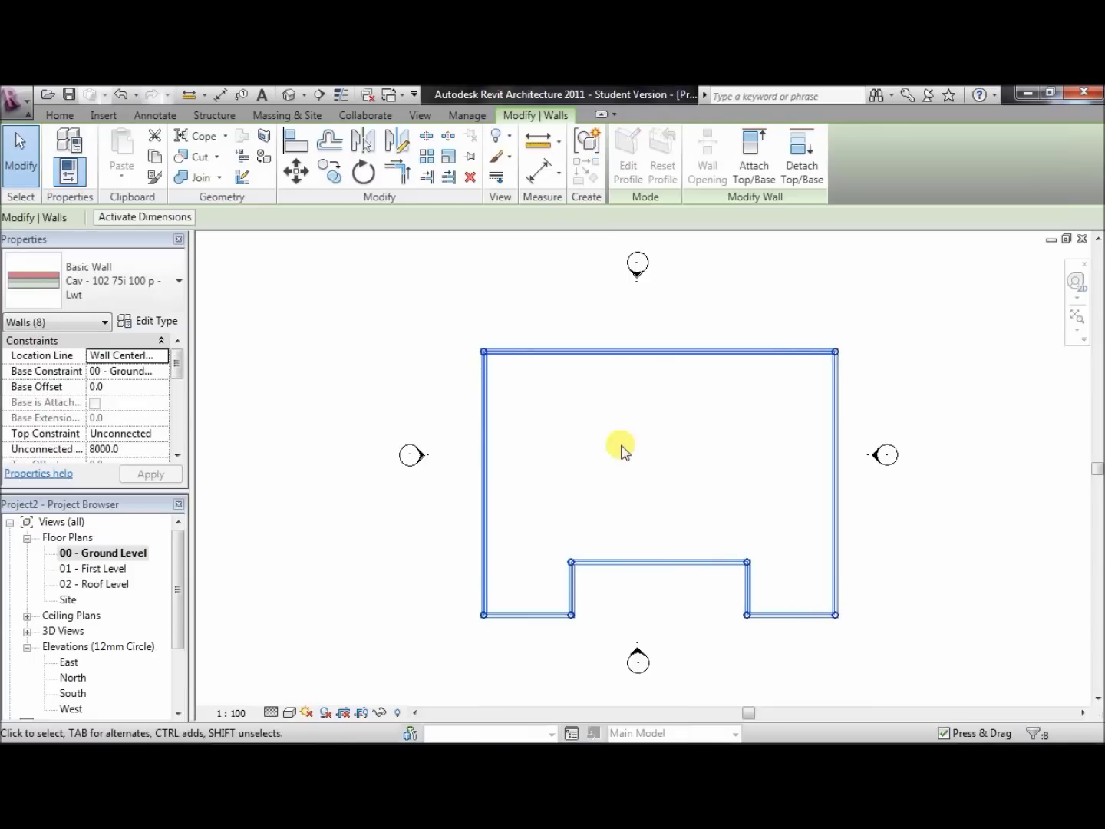
left_click(167, 434)
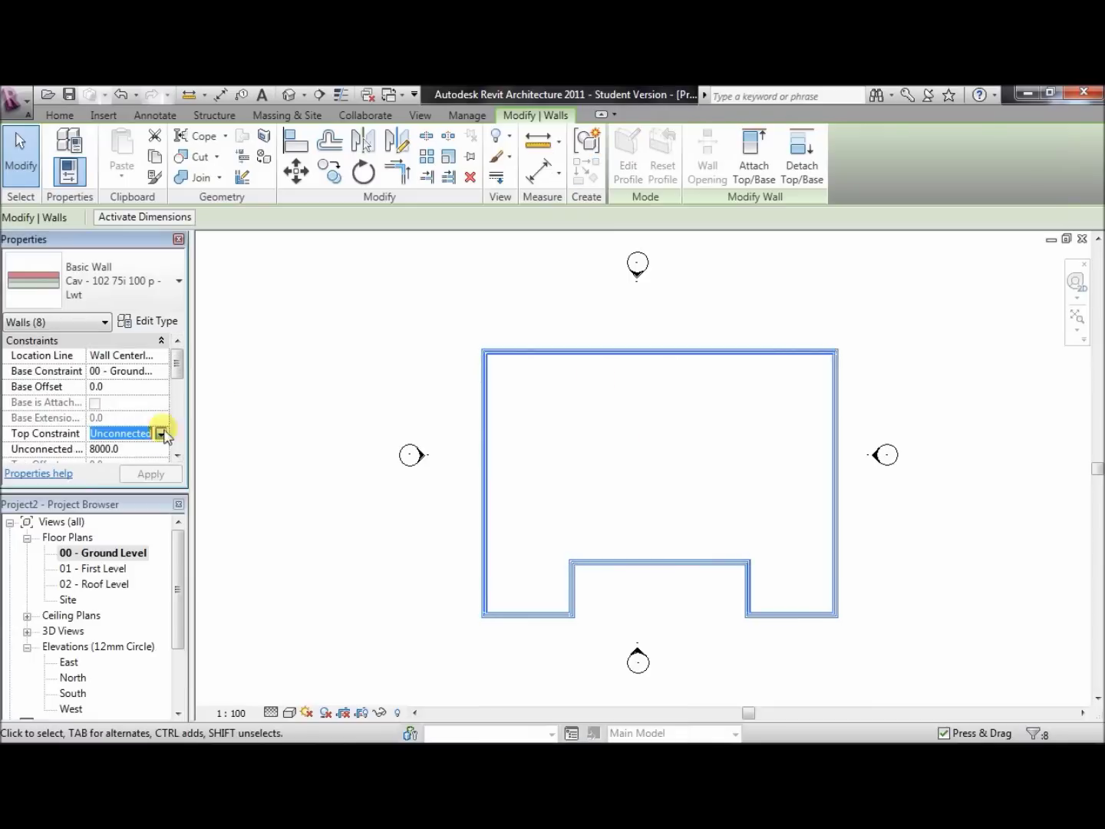
left_click(162, 434)
left_click(161, 474)
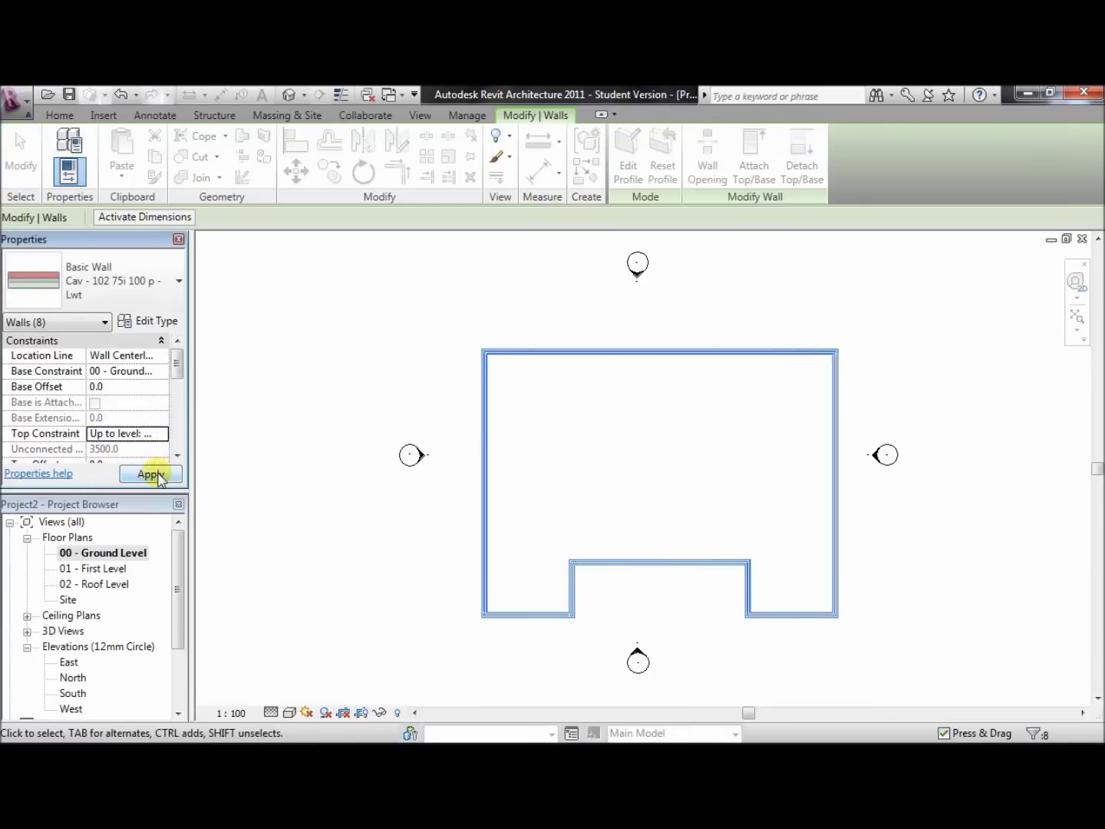
left_click(350, 539)
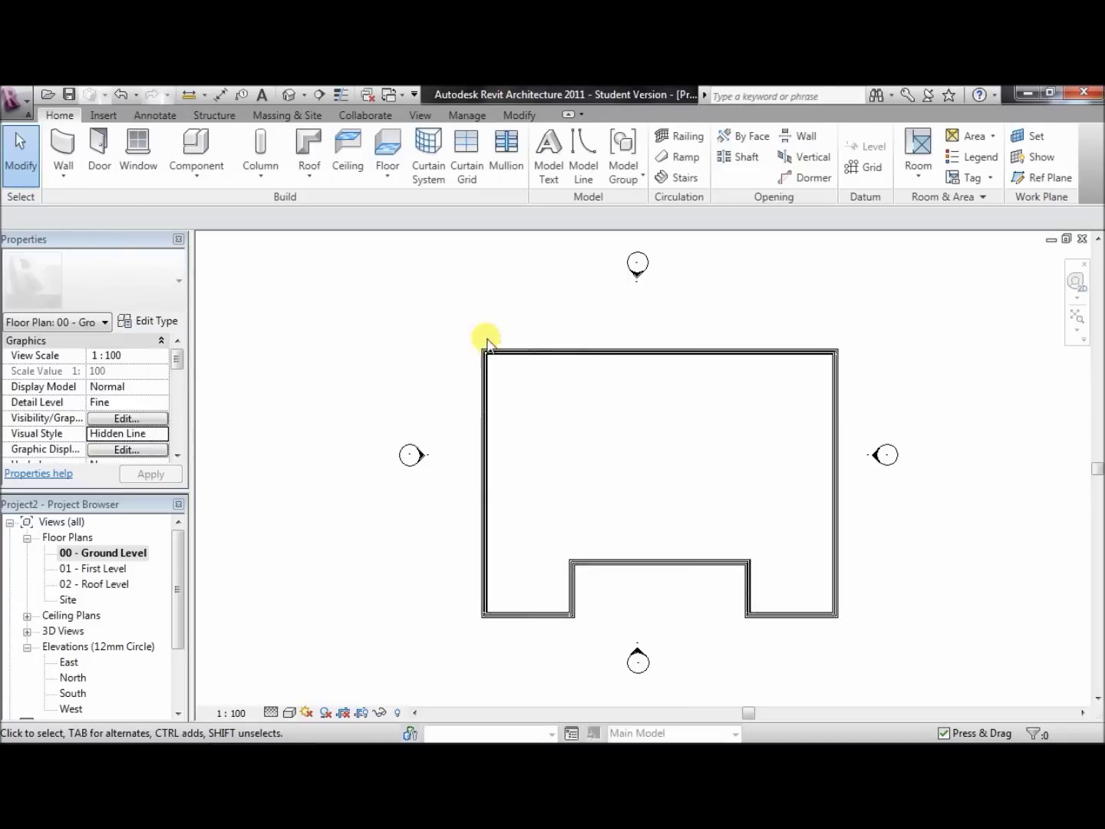
Create a floor on 00 - Ground Level by sketching a closed line boundary along the outer face of all eight walls, including the recess
left_click(389, 152)
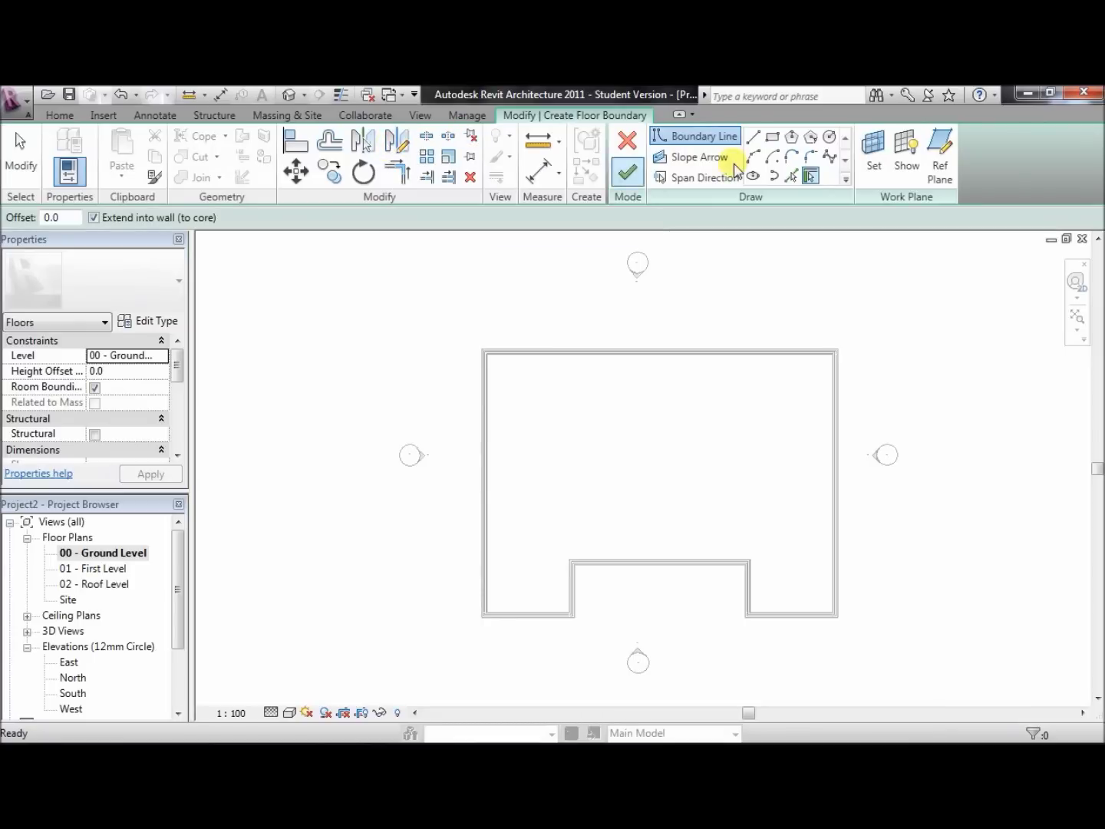
left_click(752, 138)
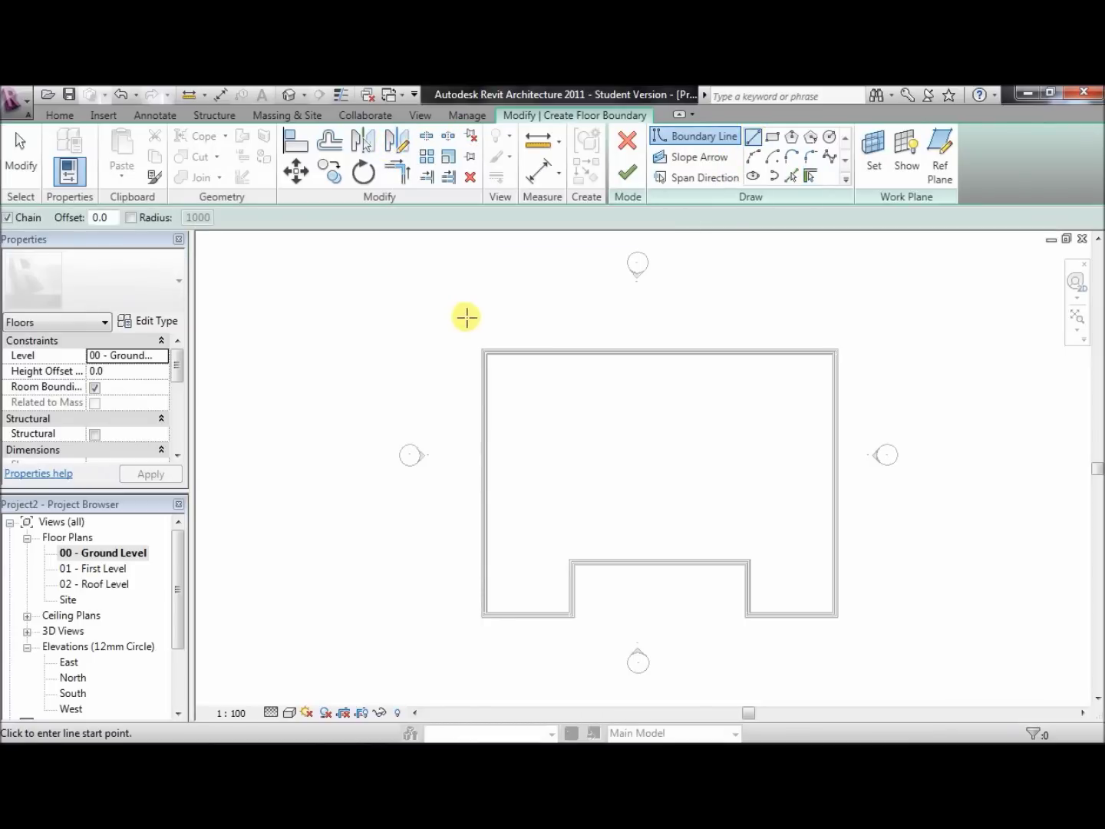
left_click(482, 348)
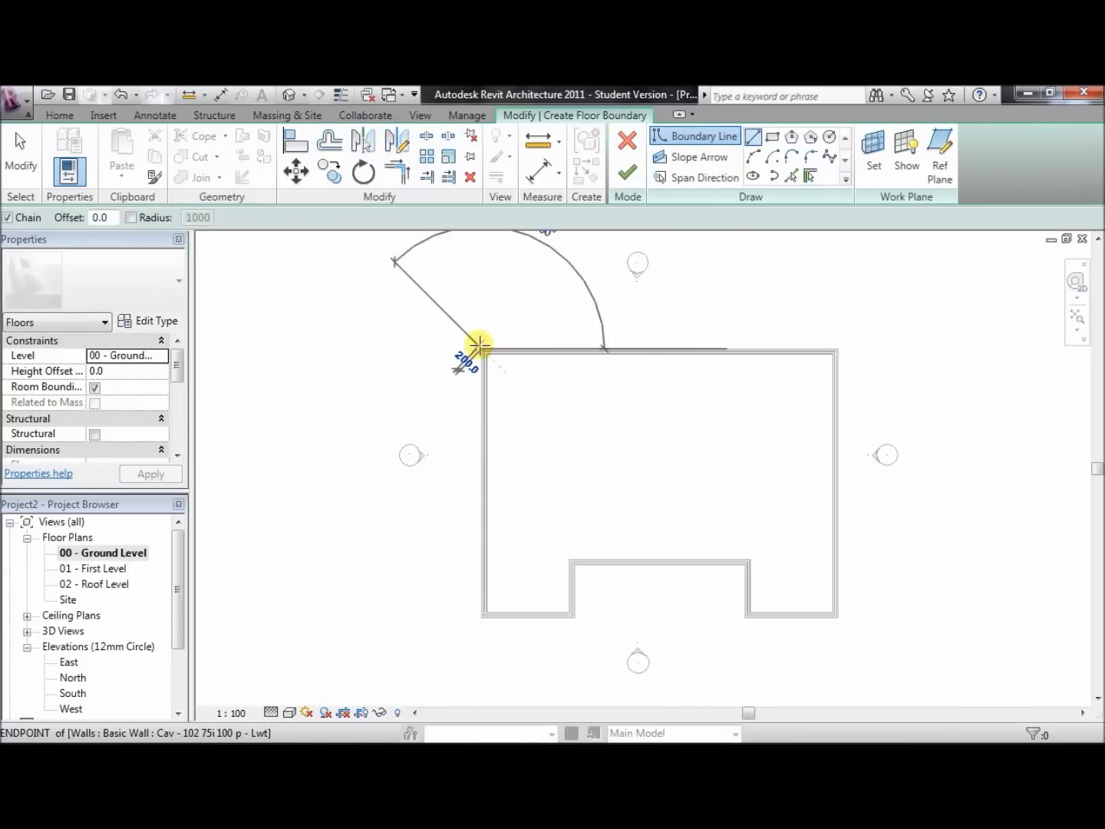
left_click(838, 348)
left_click(837, 617)
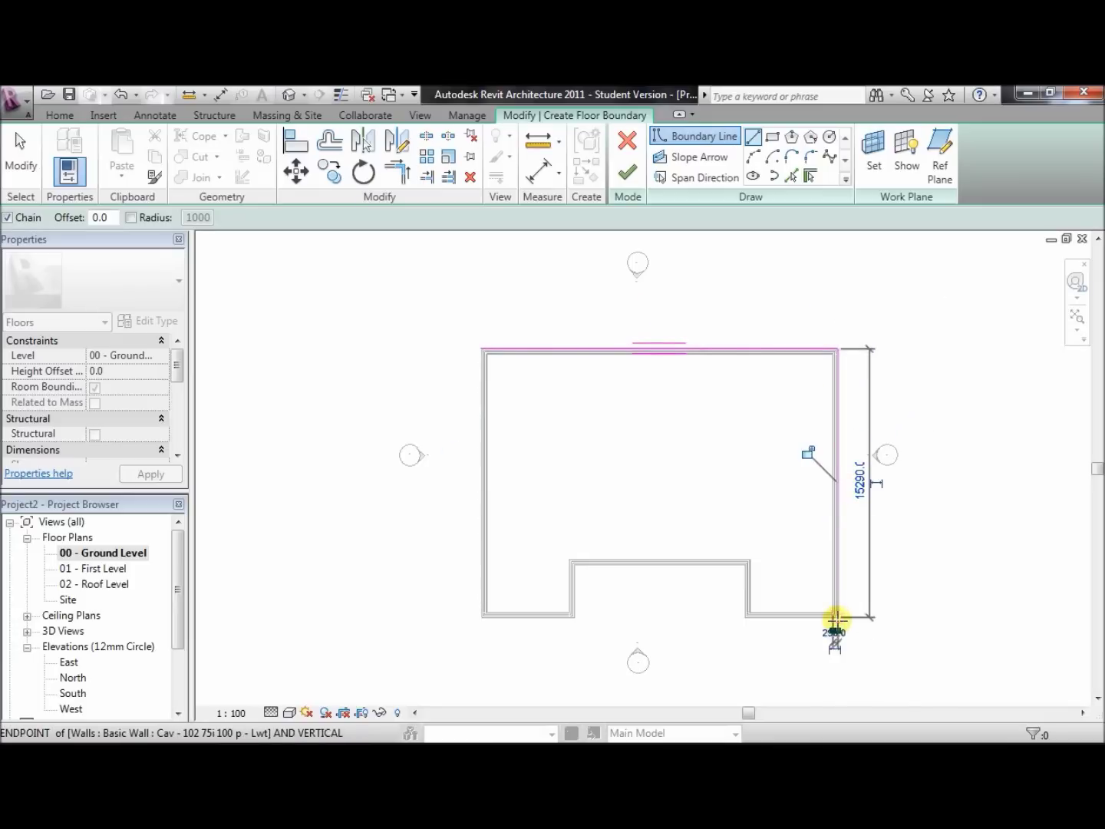
left_click(742, 616)
left_click(745, 564)
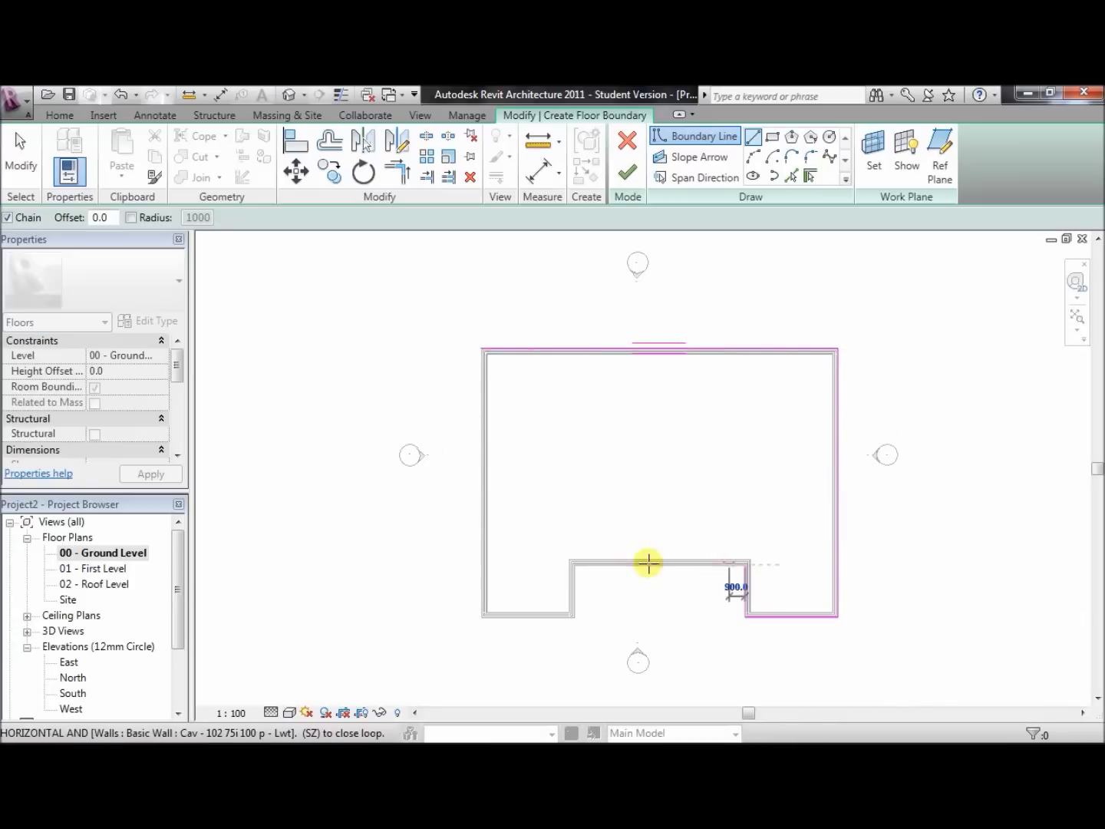
left_click(575, 563)
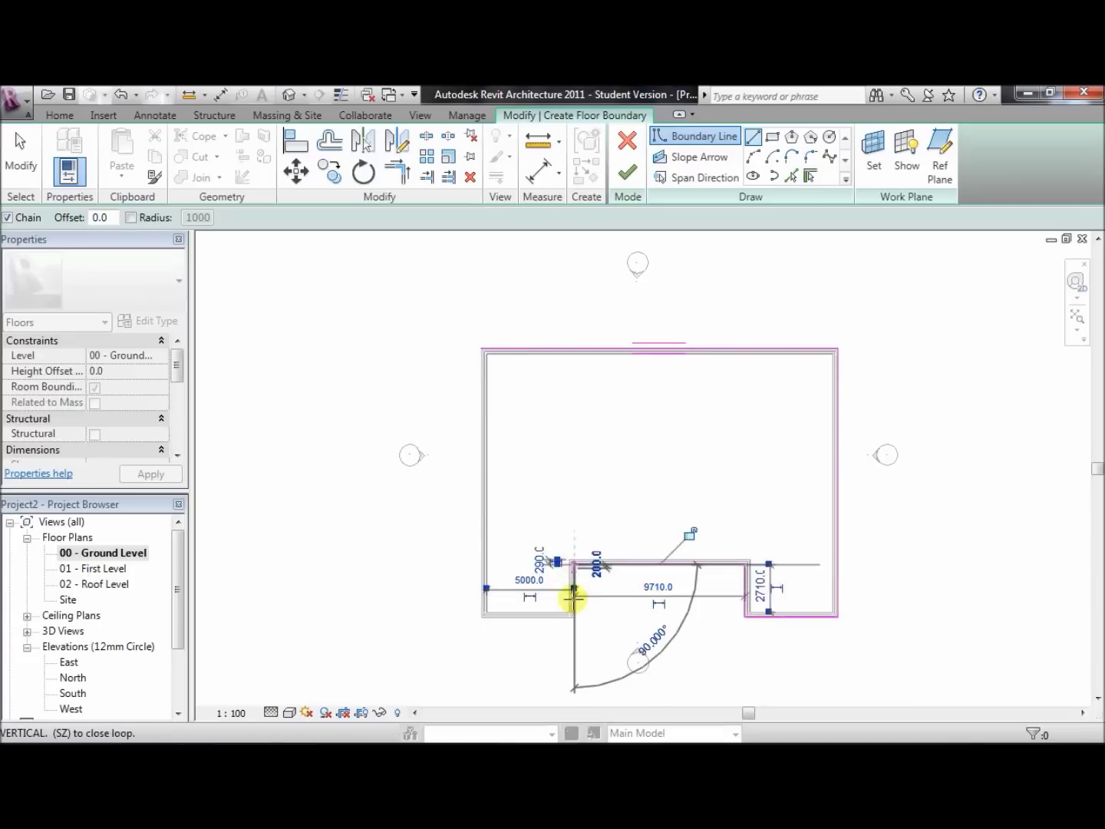
left_click(574, 617)
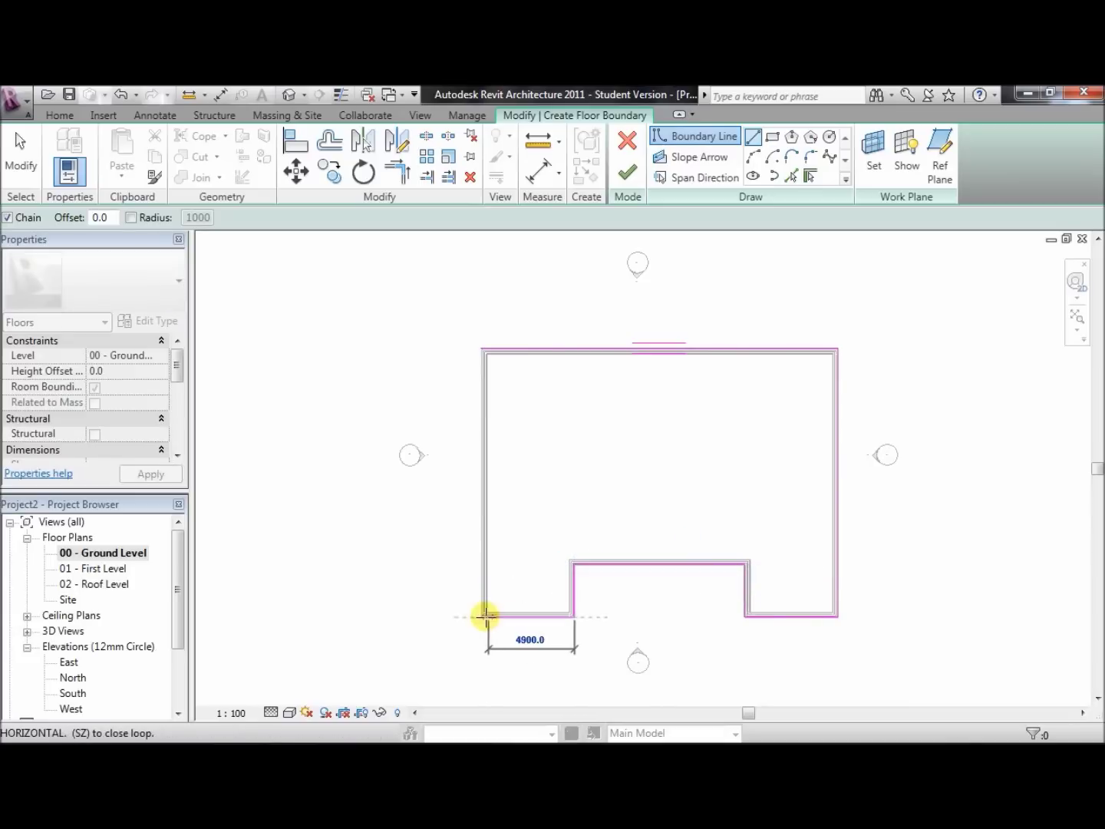
left_click(480, 616)
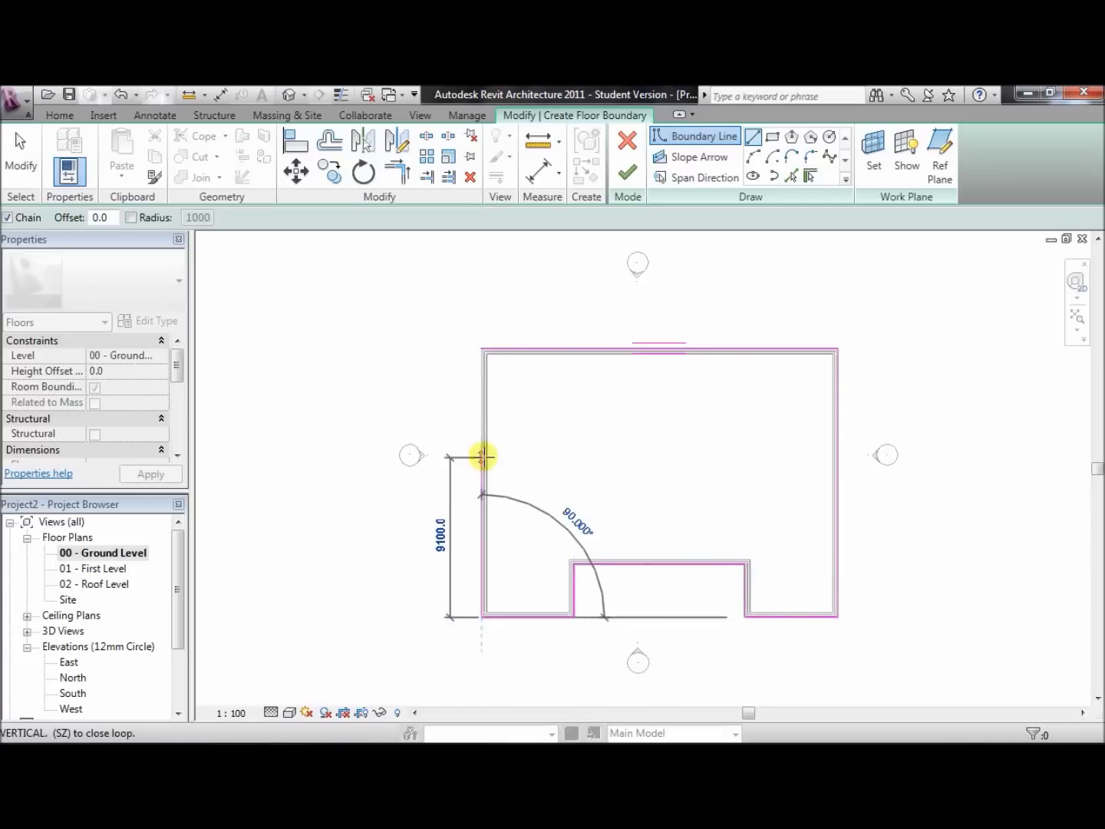
left_click(480, 349)
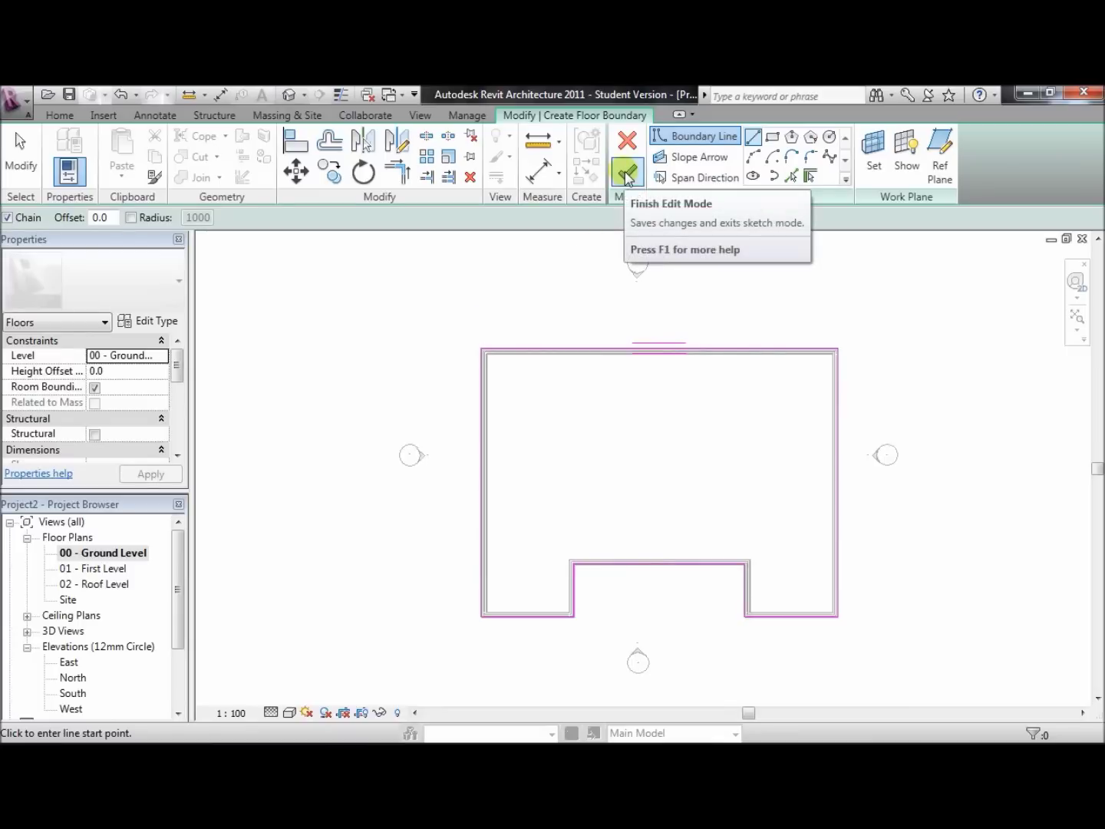
left_click(627, 176)
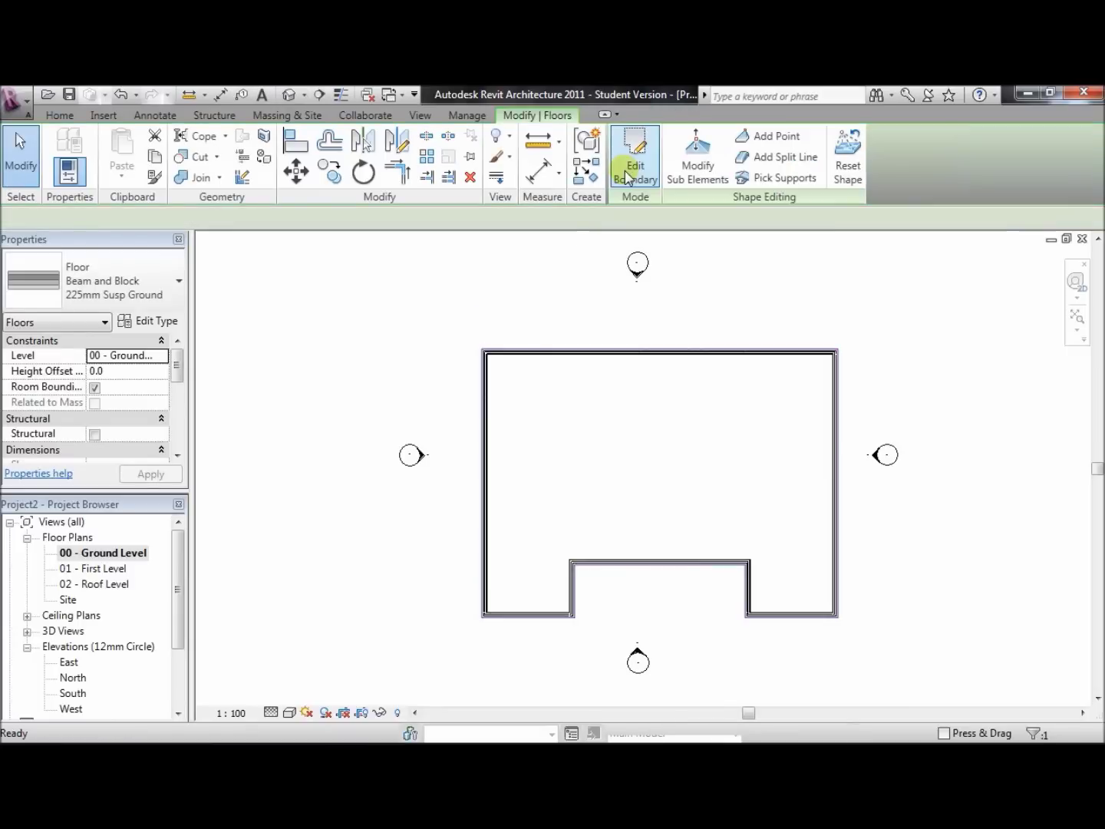
left_click(552, 258)
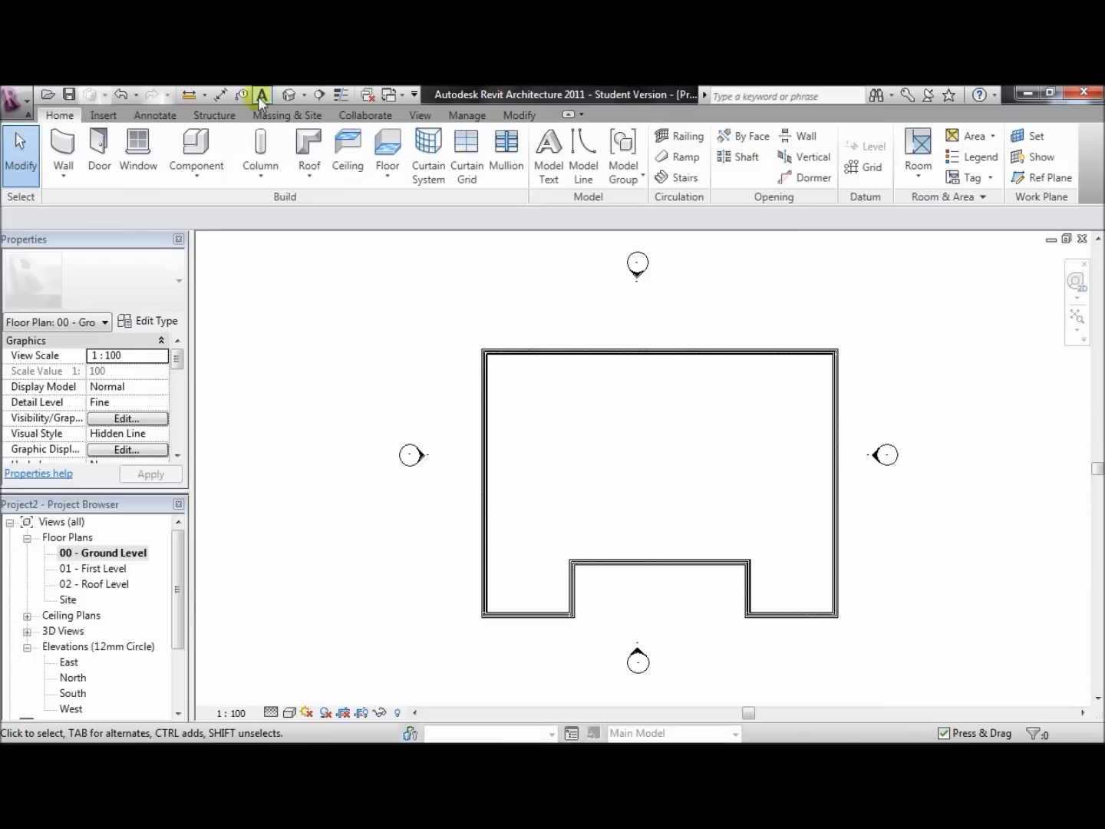
Start a footprint roof based on 01 - First Level and sketch a rectangular boundary over the plan's left wing, following its outer wall faces
left_click(308, 146)
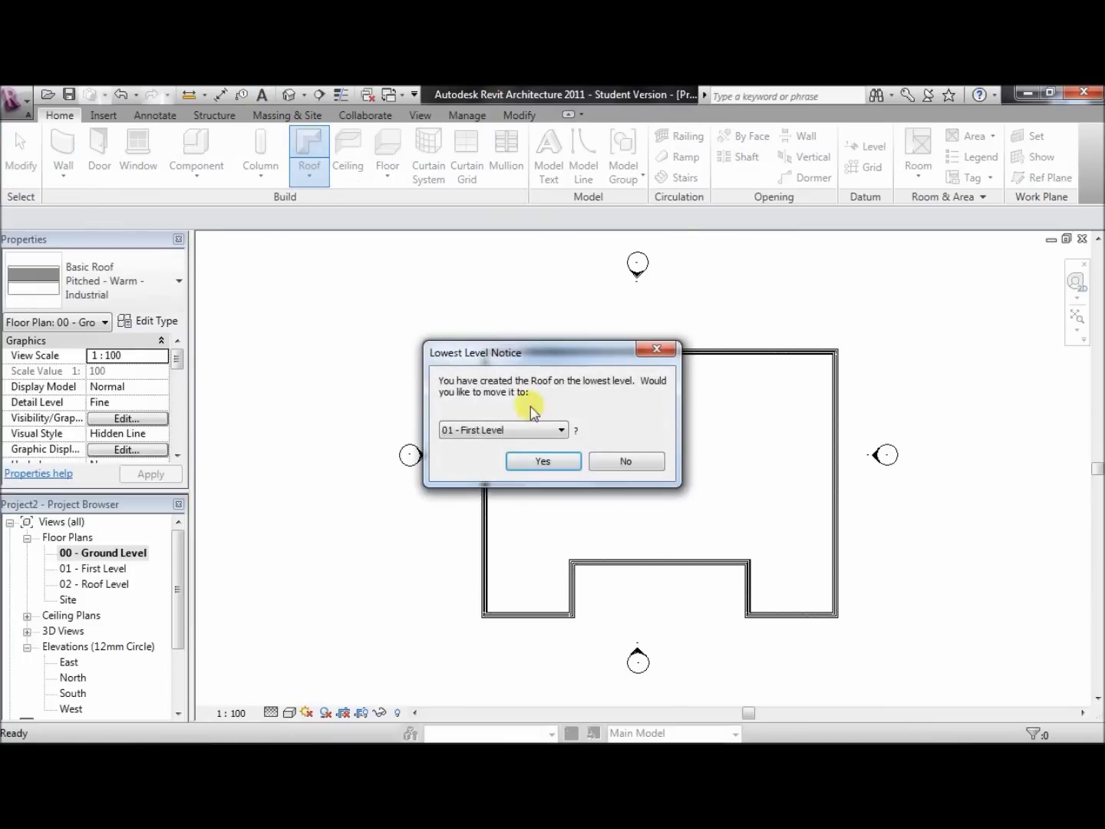
left_click(521, 463)
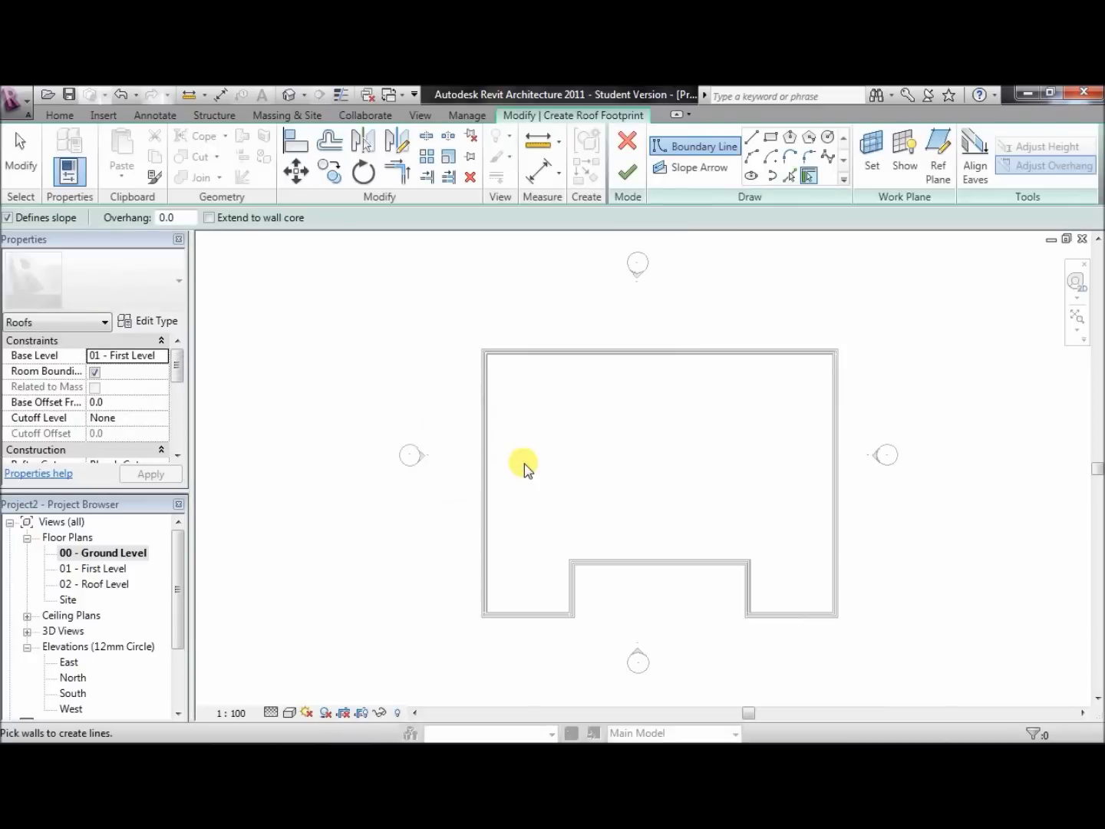
left_click(772, 142)
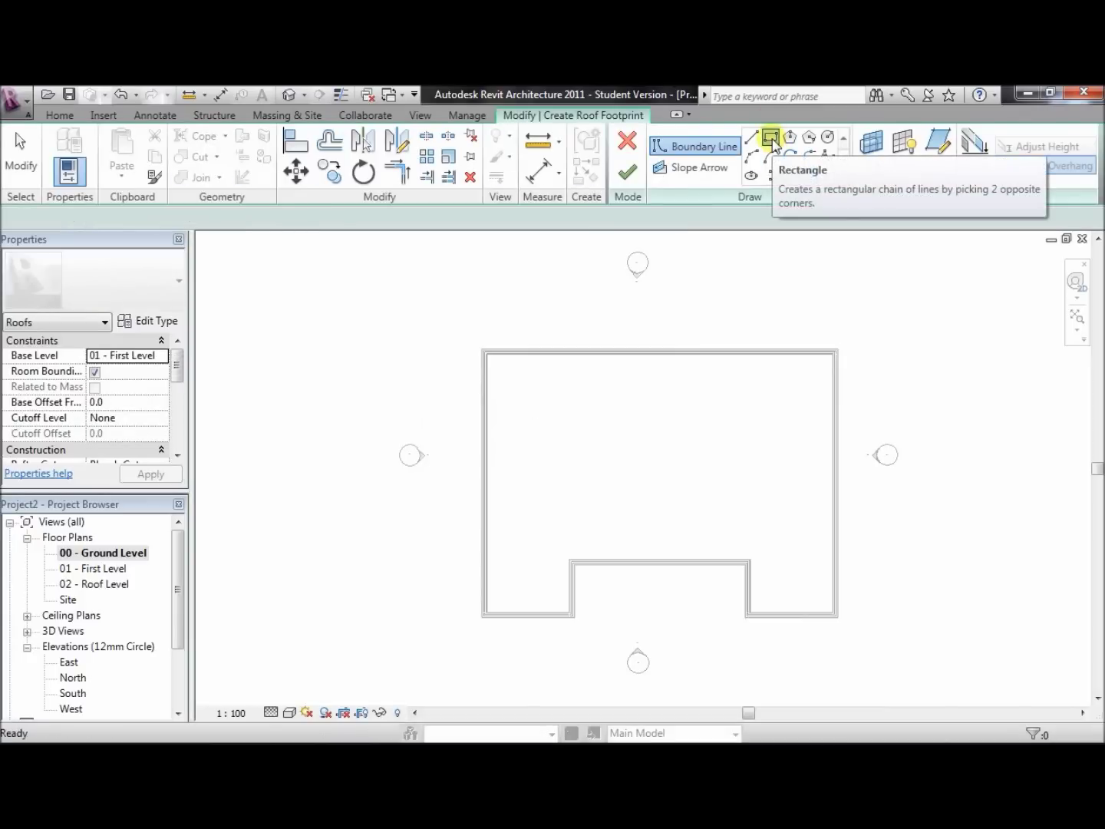
left_click(481, 348)
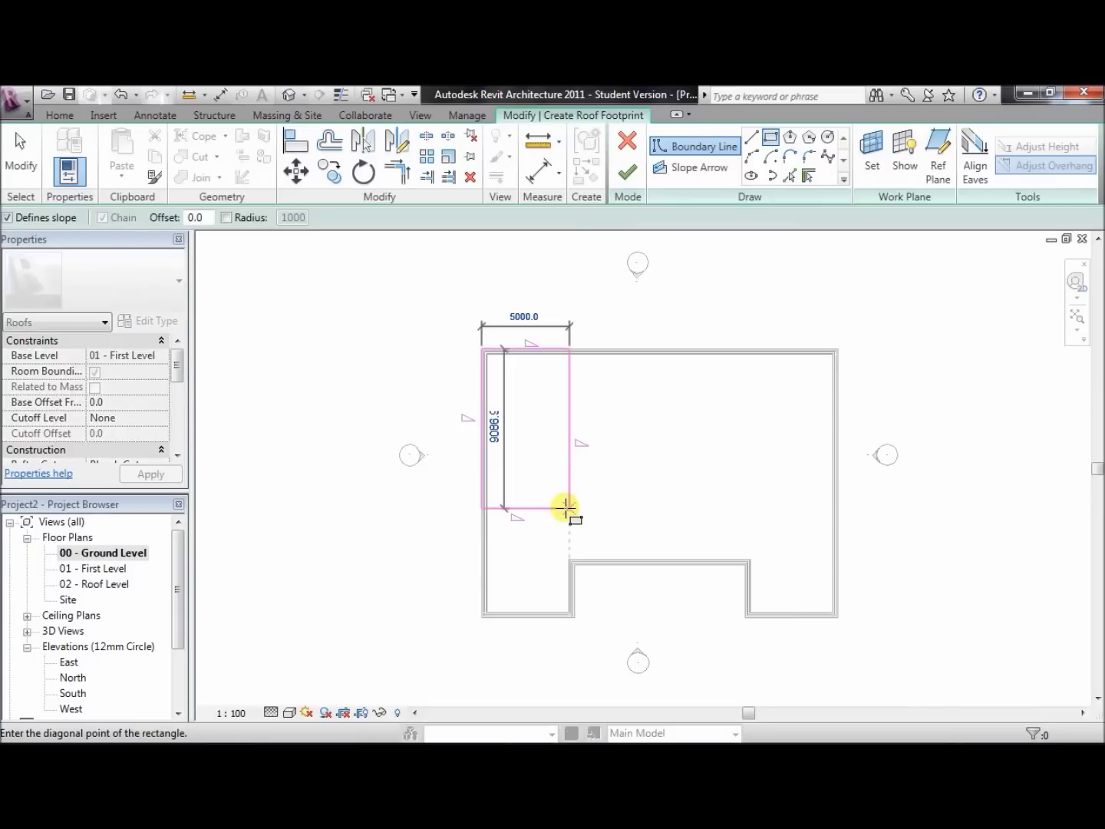
left_click(575, 620)
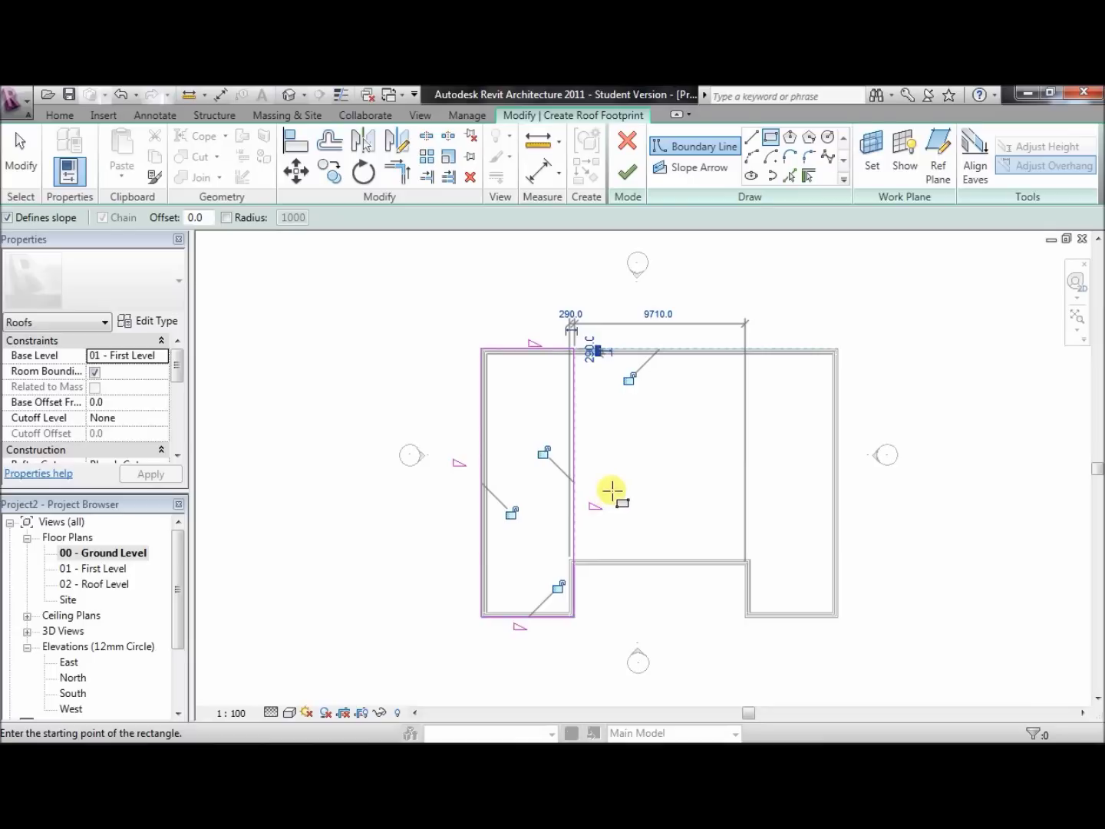
key("Escape")
key("Escape")
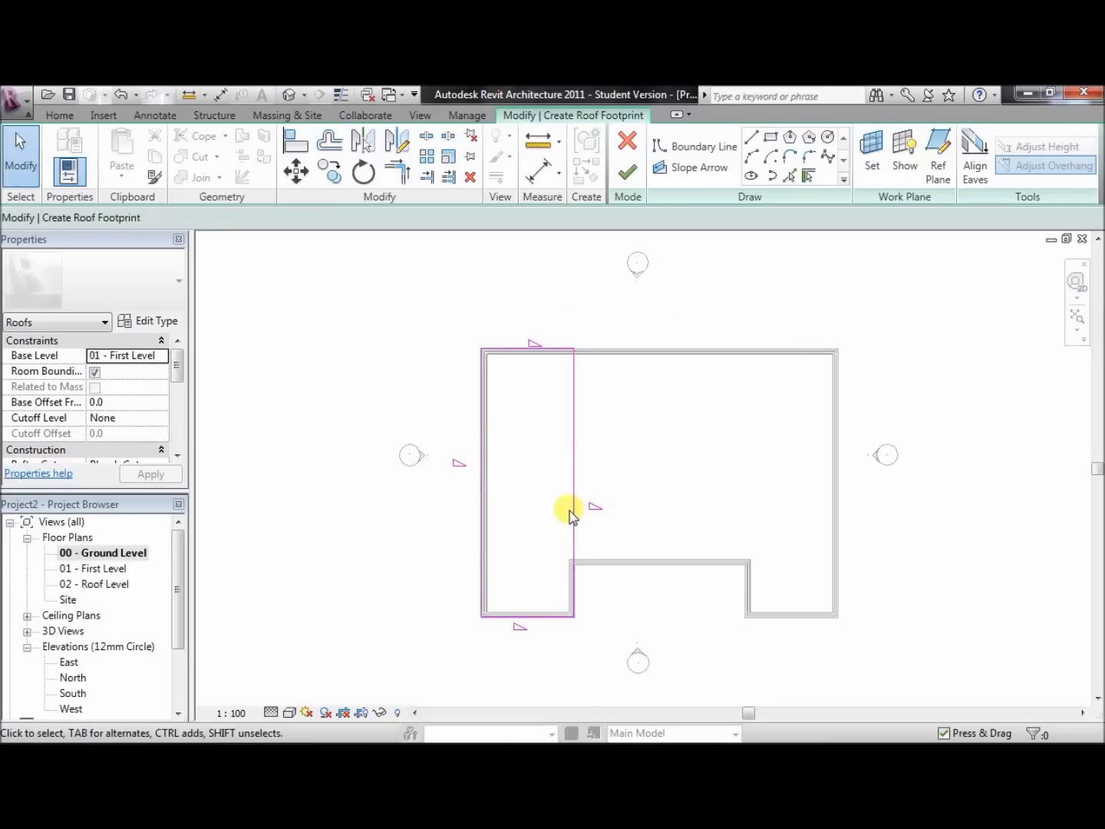
Set the slope of the roof boundary's right and bottom edges to 0°
left_click(573, 515)
left_click(614, 507)
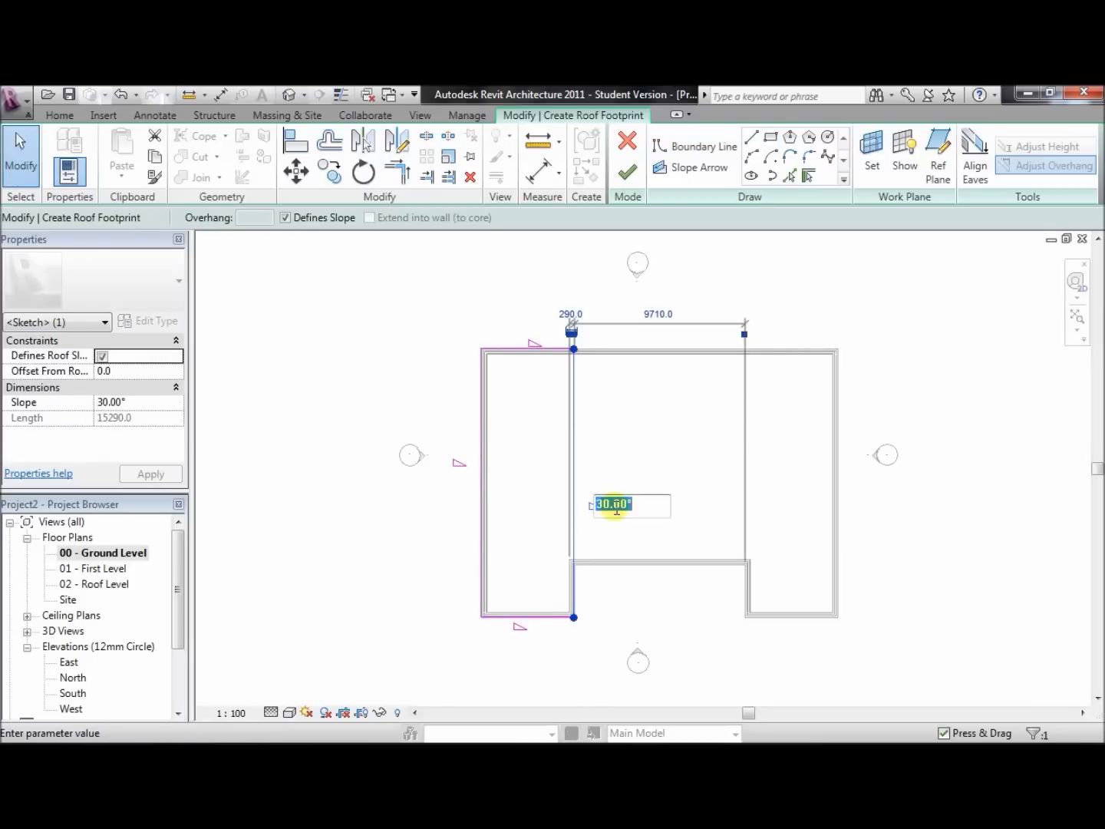
key("Return")
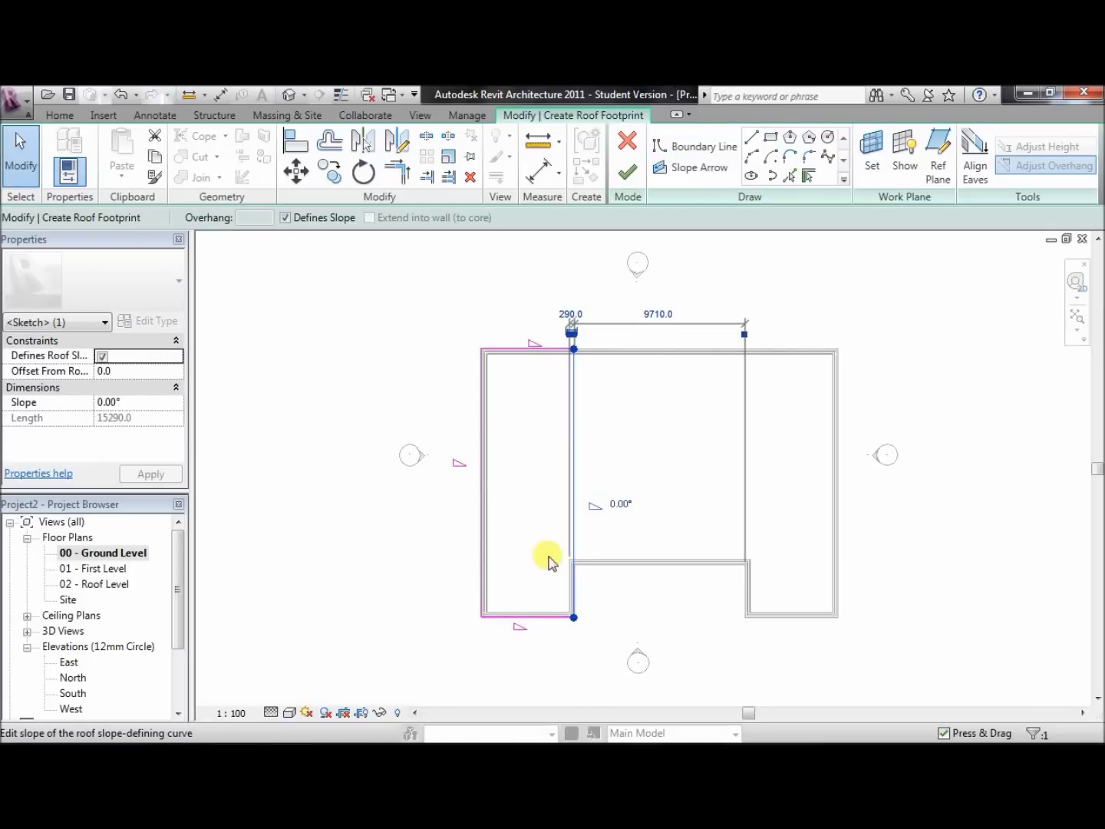
left_click(518, 618)
left_click(524, 626)
type("0")
key("Return")
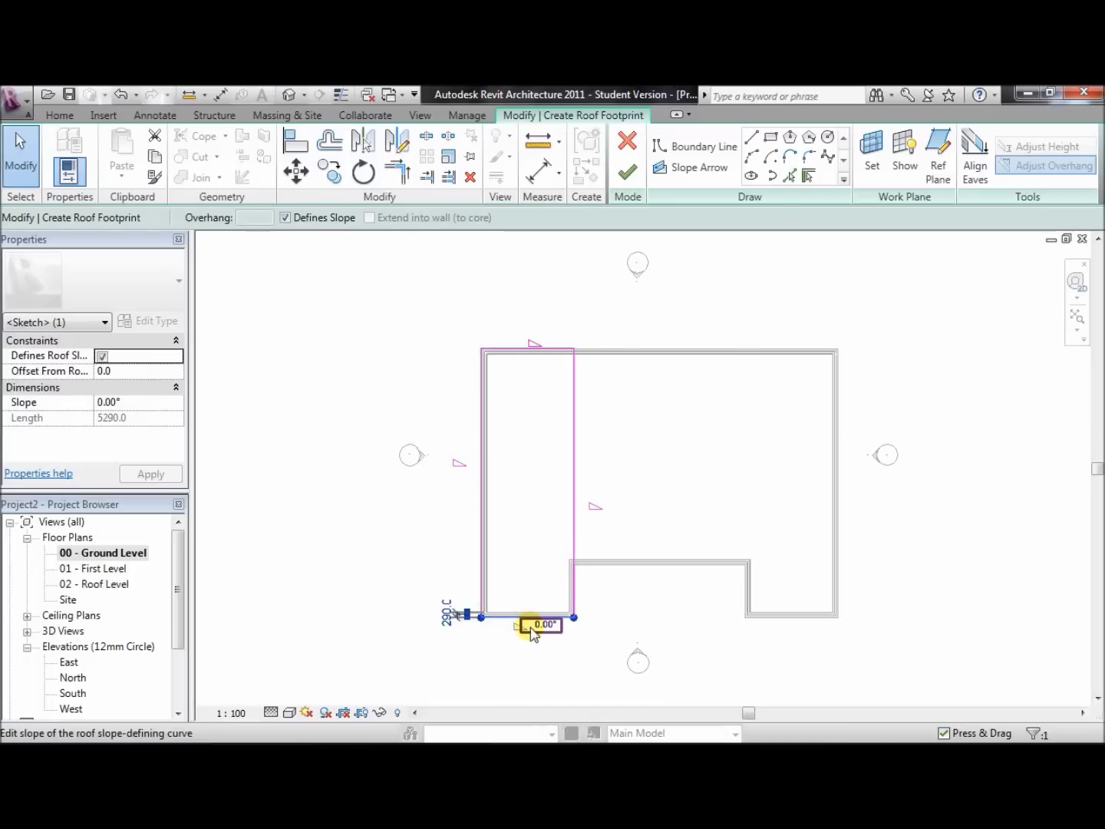
Set the slope of the roof boundary's left and top edges to 0° and finish the roof
left_click(481, 463)
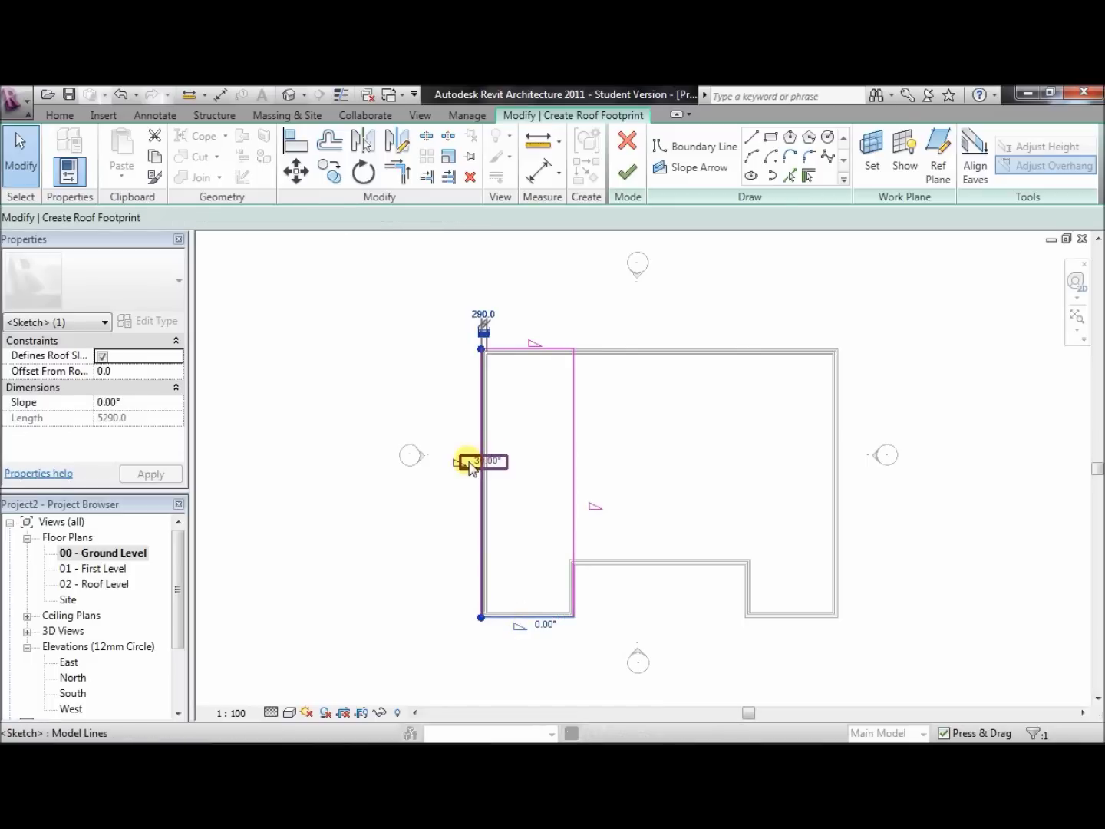
left_click(481, 458)
type("0")
key("Return")
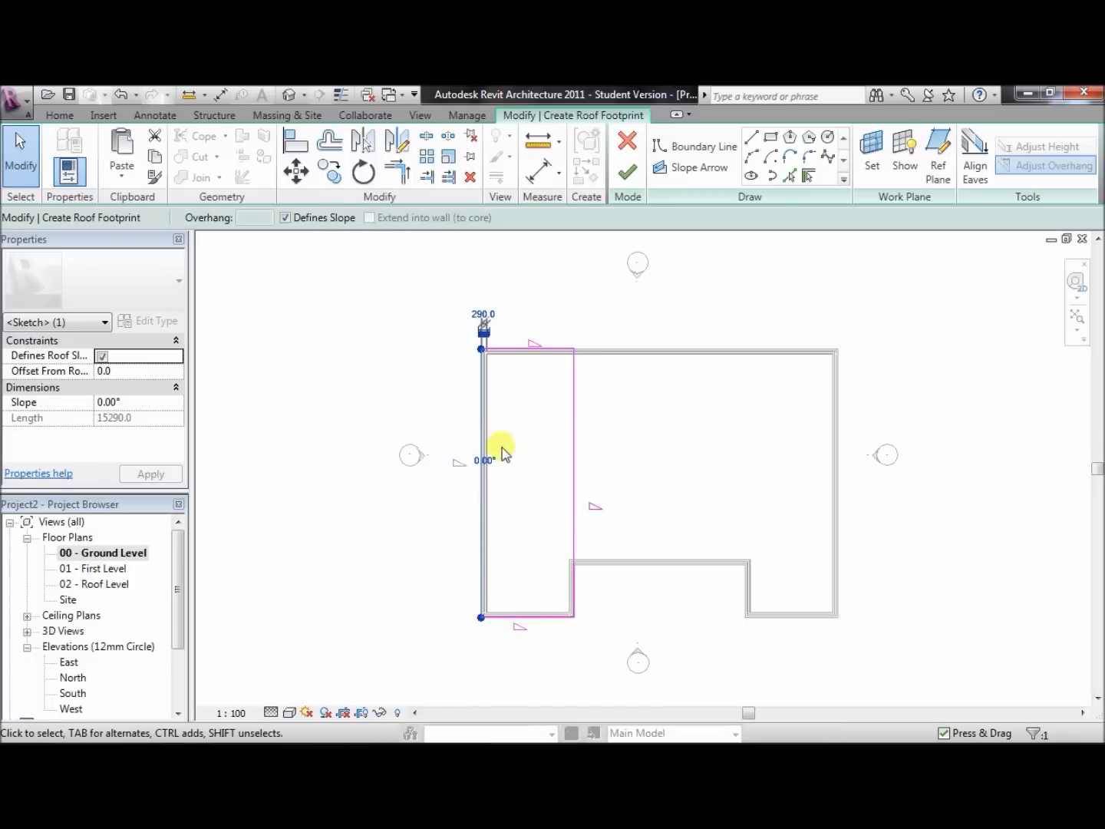
left_click(532, 349)
left_click(544, 343)
type("0")
key("Return")
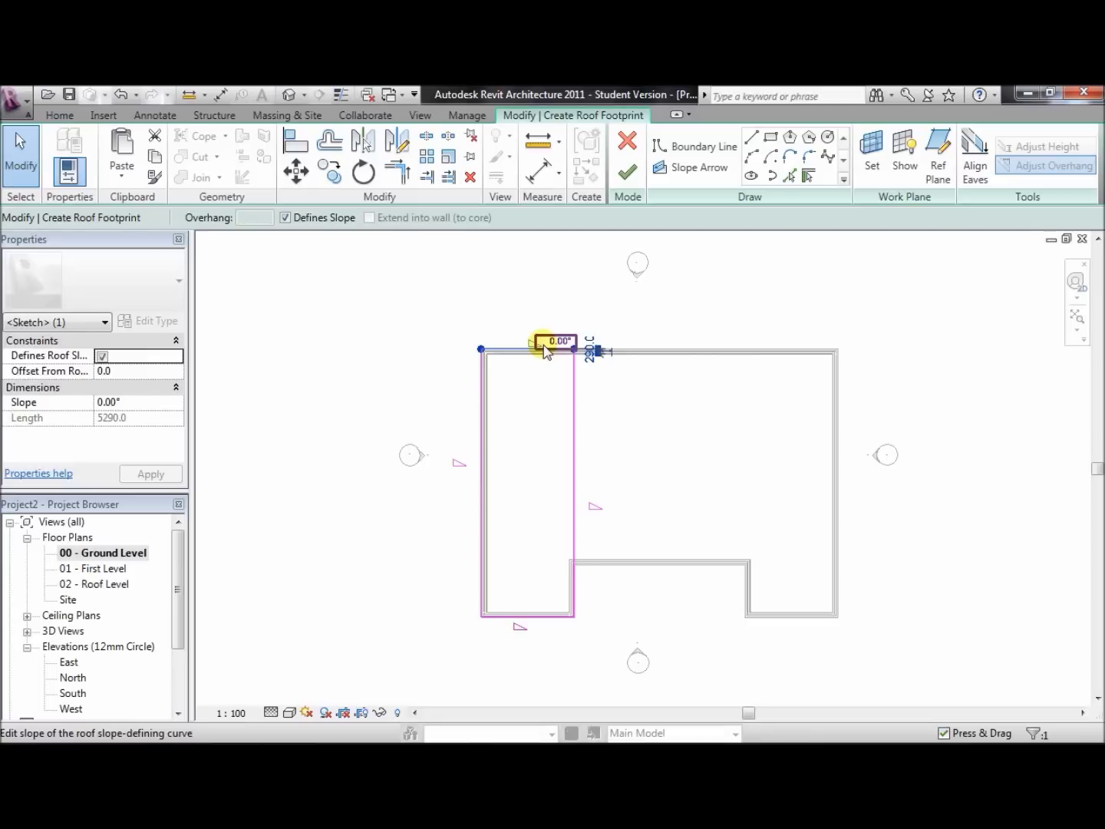
left_click(542, 399)
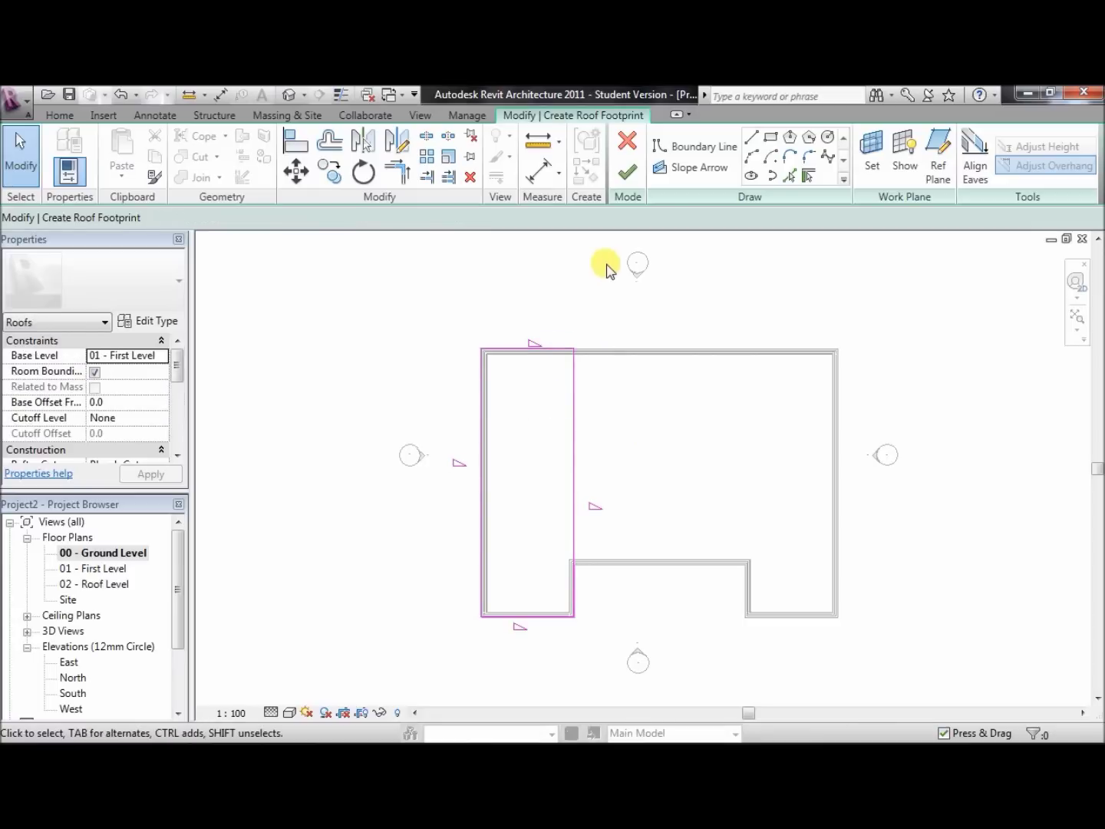
left_click(628, 176)
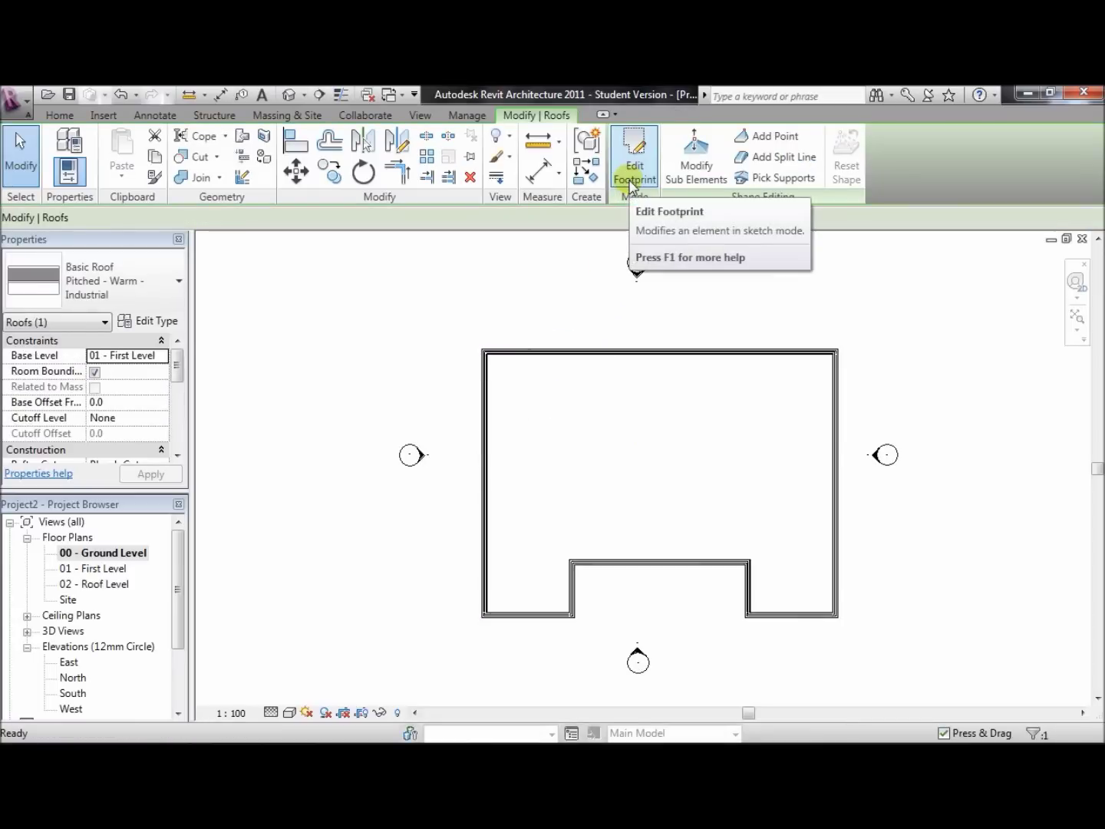
In the 01 - First Level plan, mirror a copy of the roof to the right wing about a vertical axis through the recess wall's midpoint
double_click(104, 569)
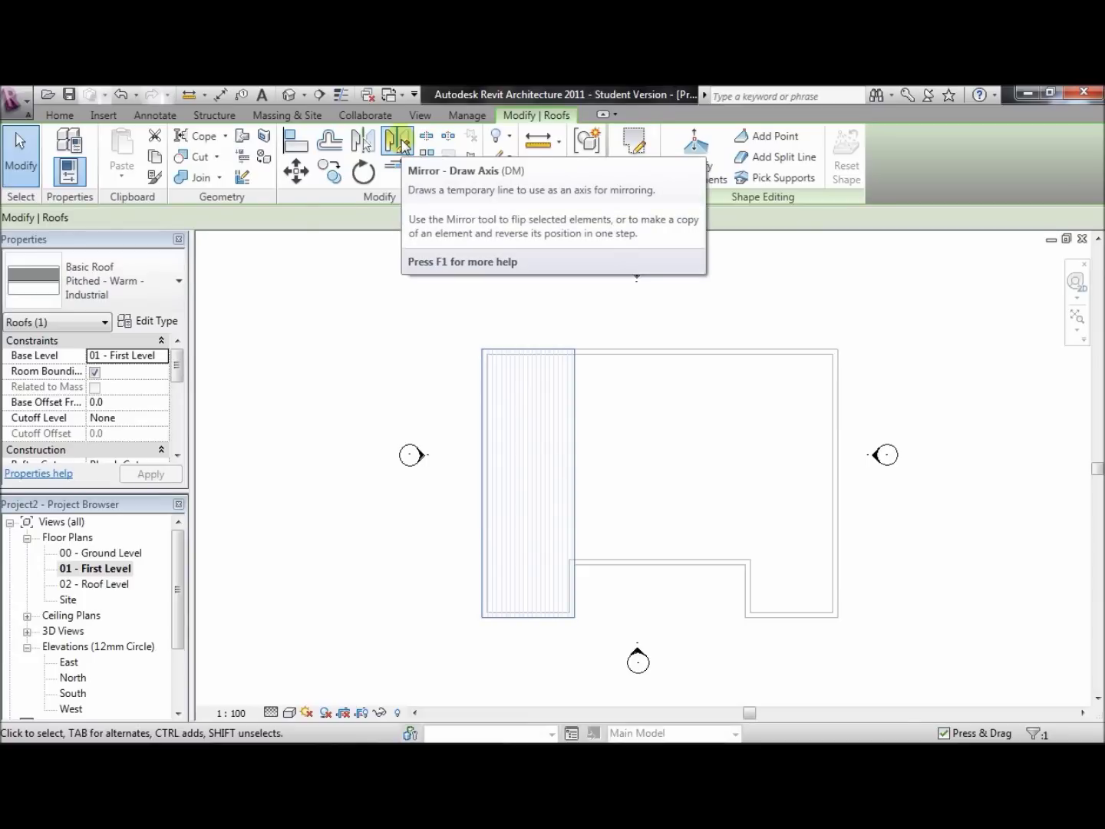
left_click(401, 143)
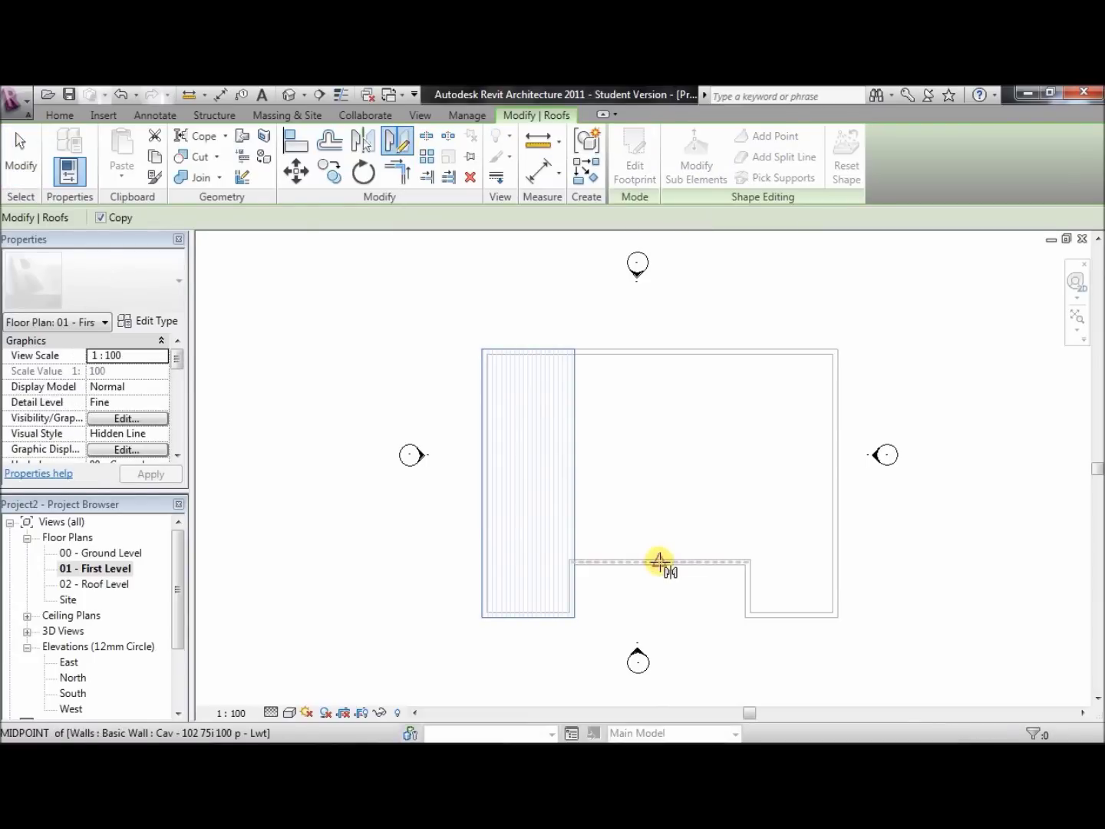
left_click(659, 562)
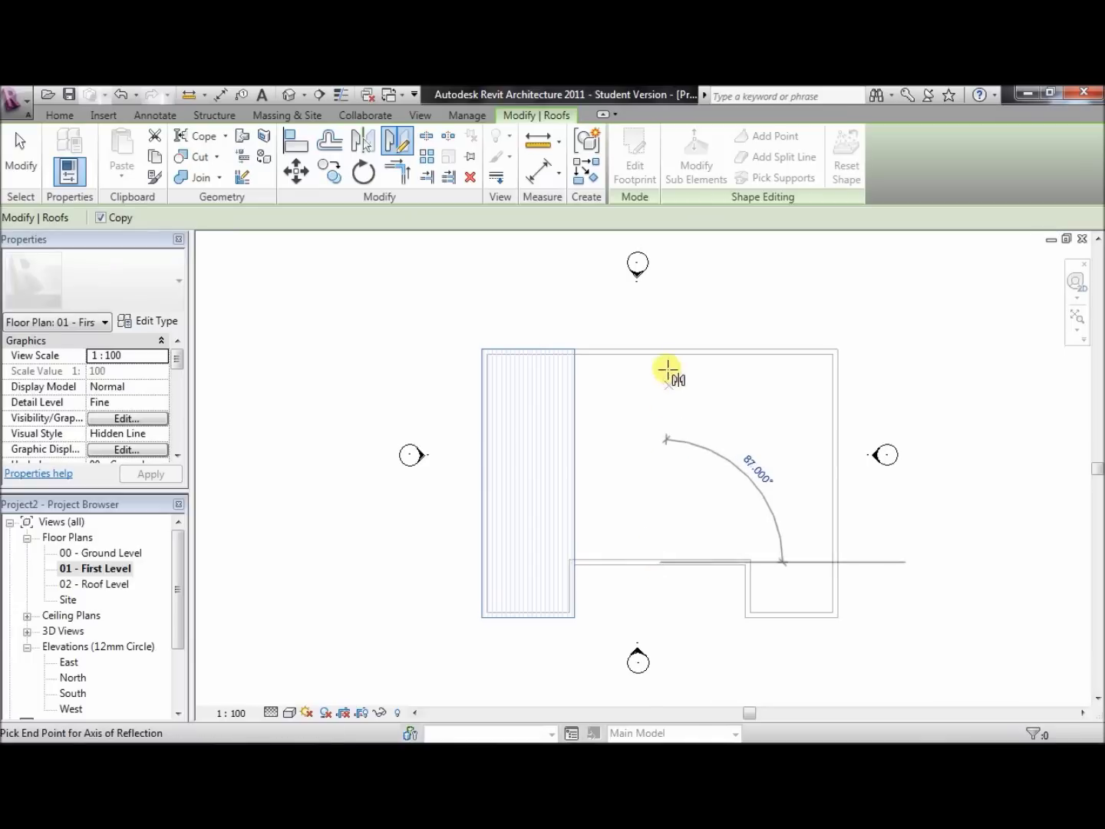
left_click(658, 323)
key("Escape")
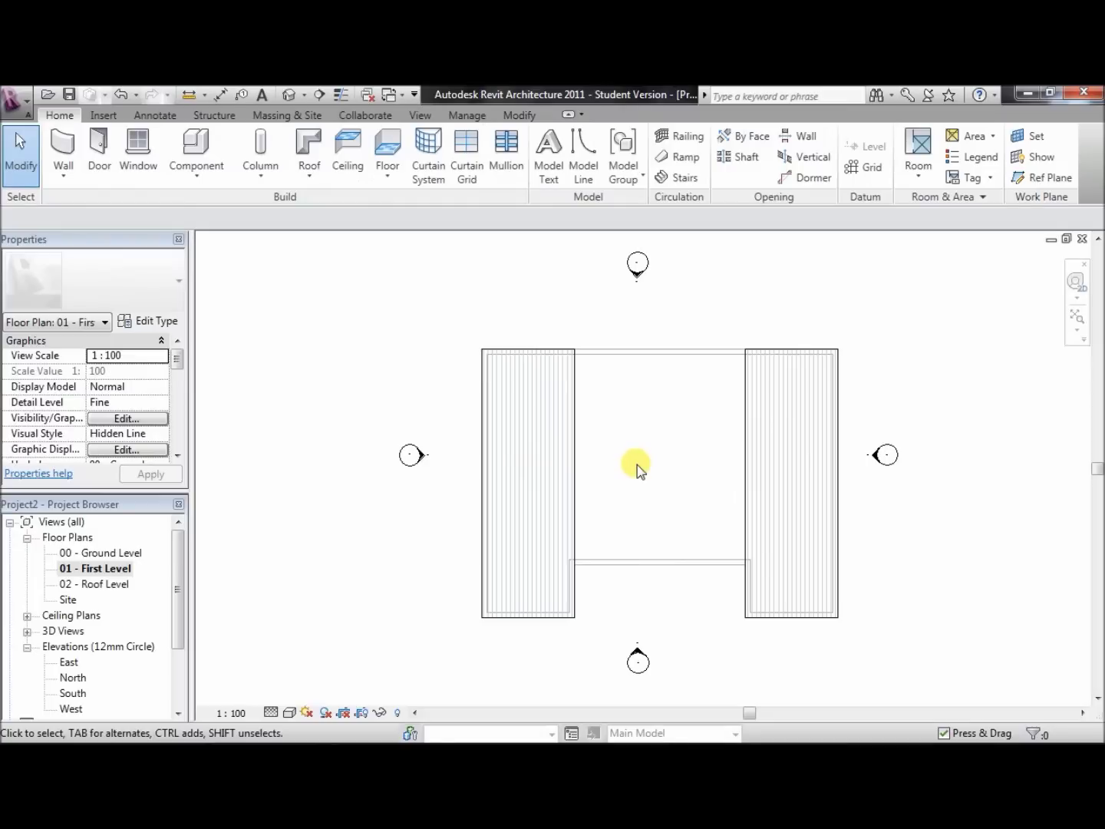
Start a new wall in the 01 - First Level plan and duplicate its type, Cav - 102 75i 100 p - Lwt, as Interior Wall
left_click(1078, 332)
left_click(997, 346)
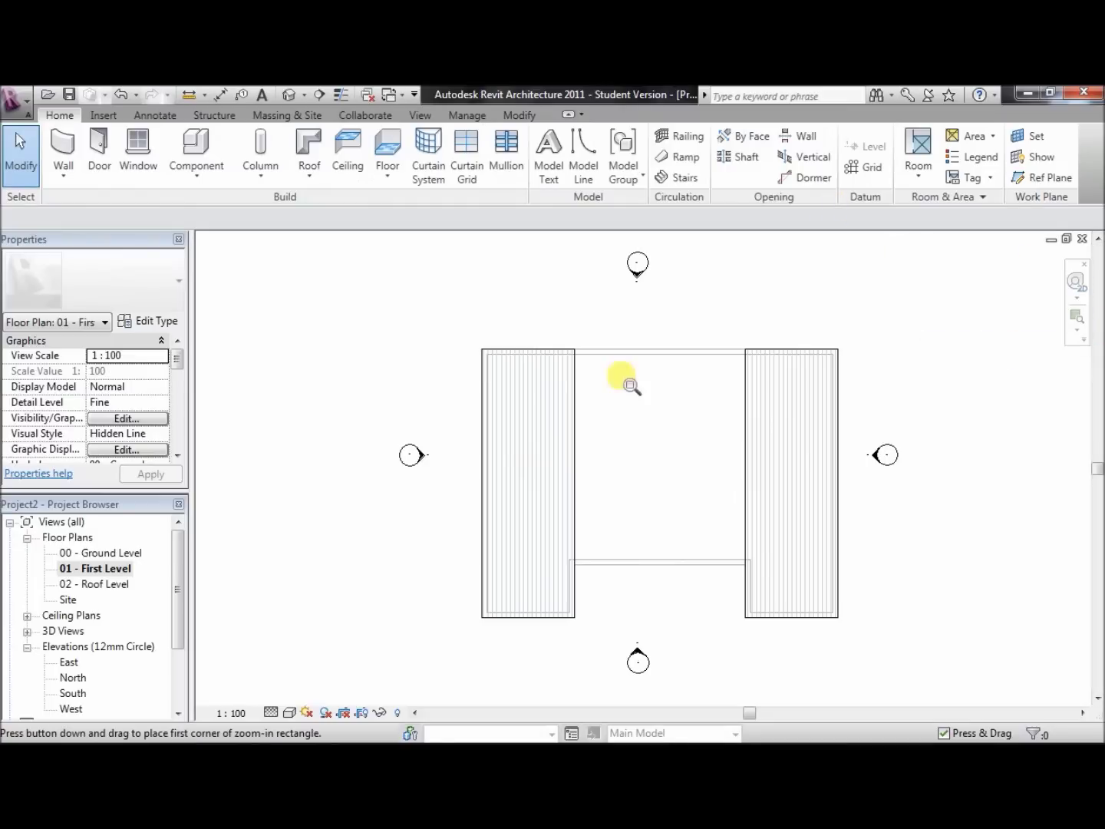
left_click_drag(542, 324, 771, 593)
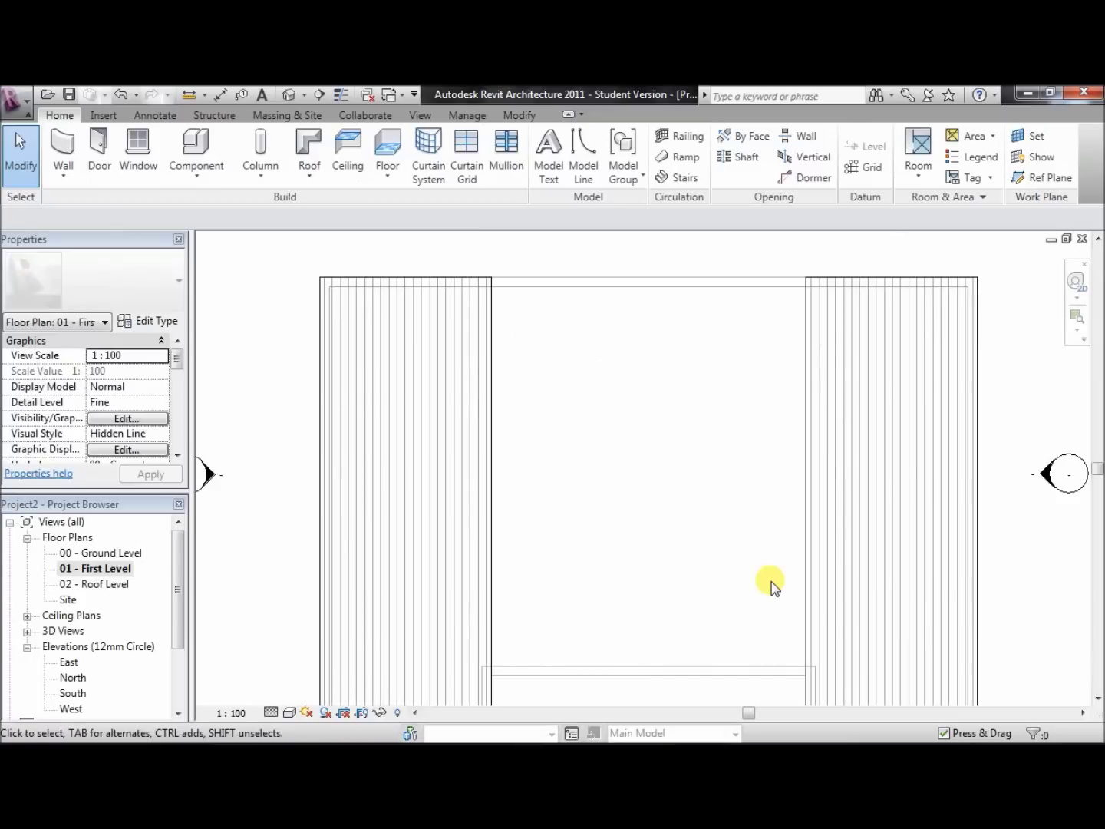
double_click(120, 569)
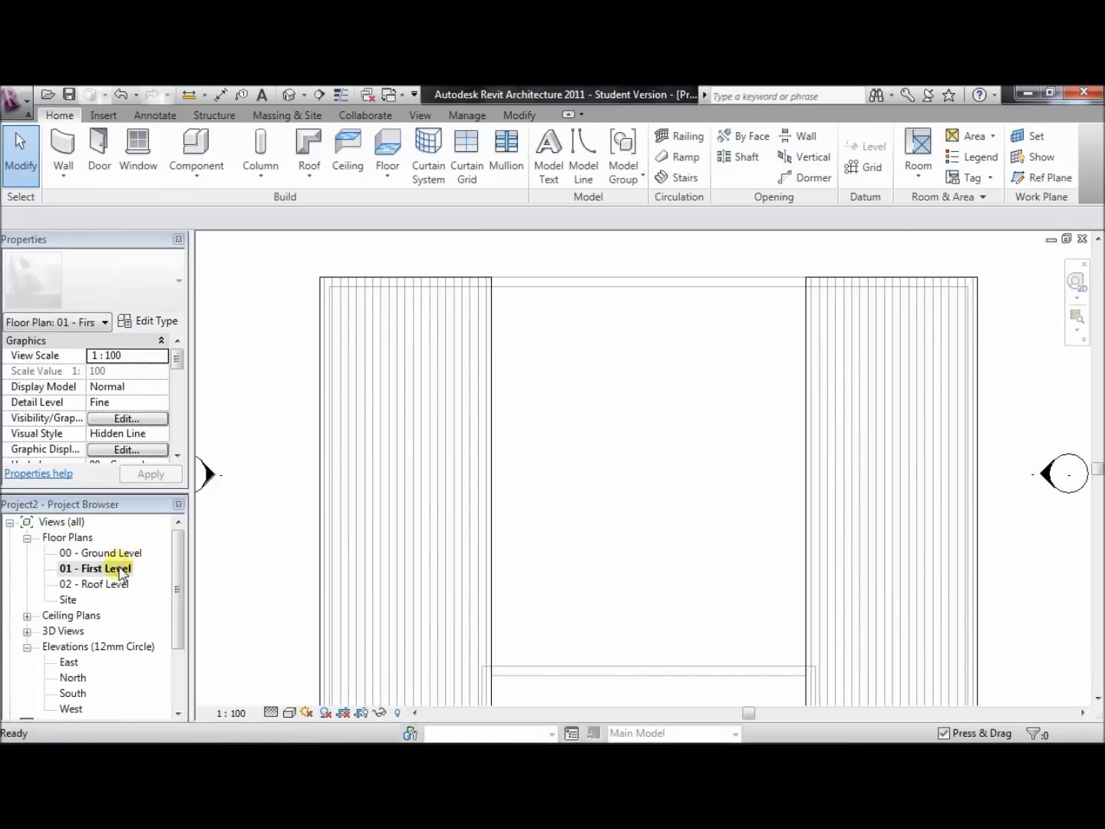
left_click(66, 149)
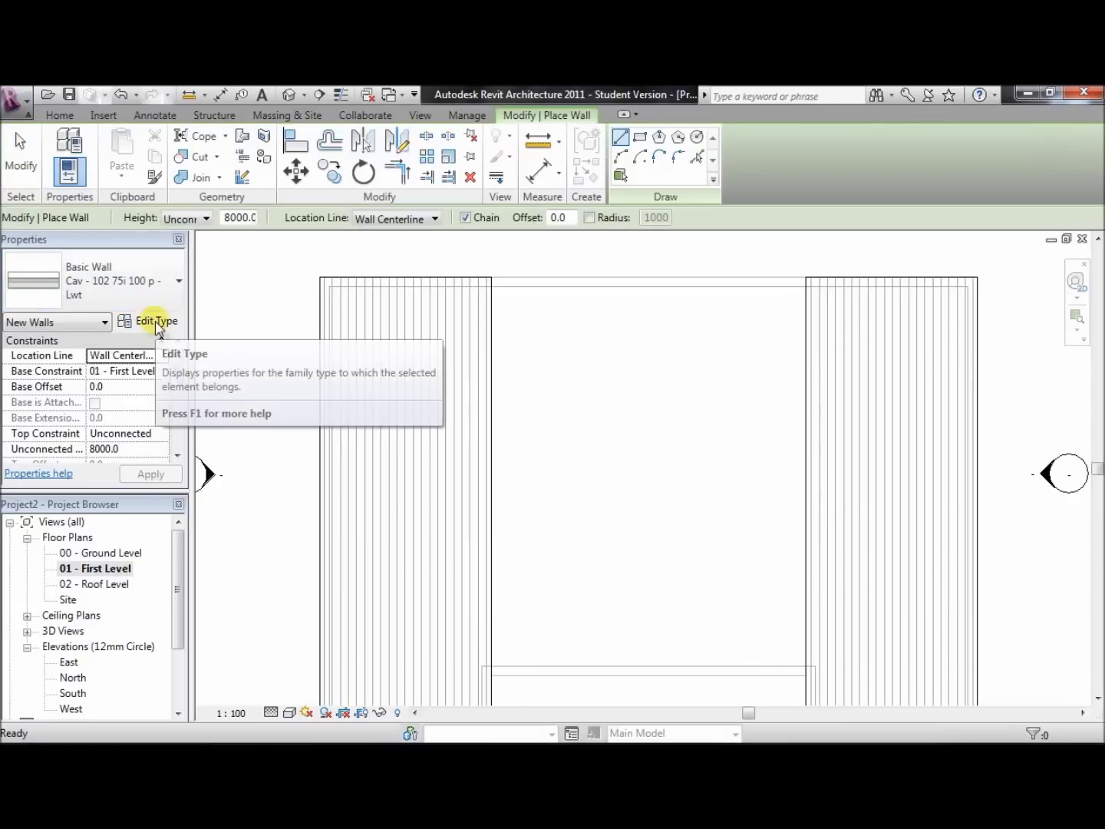
left_click(156, 322)
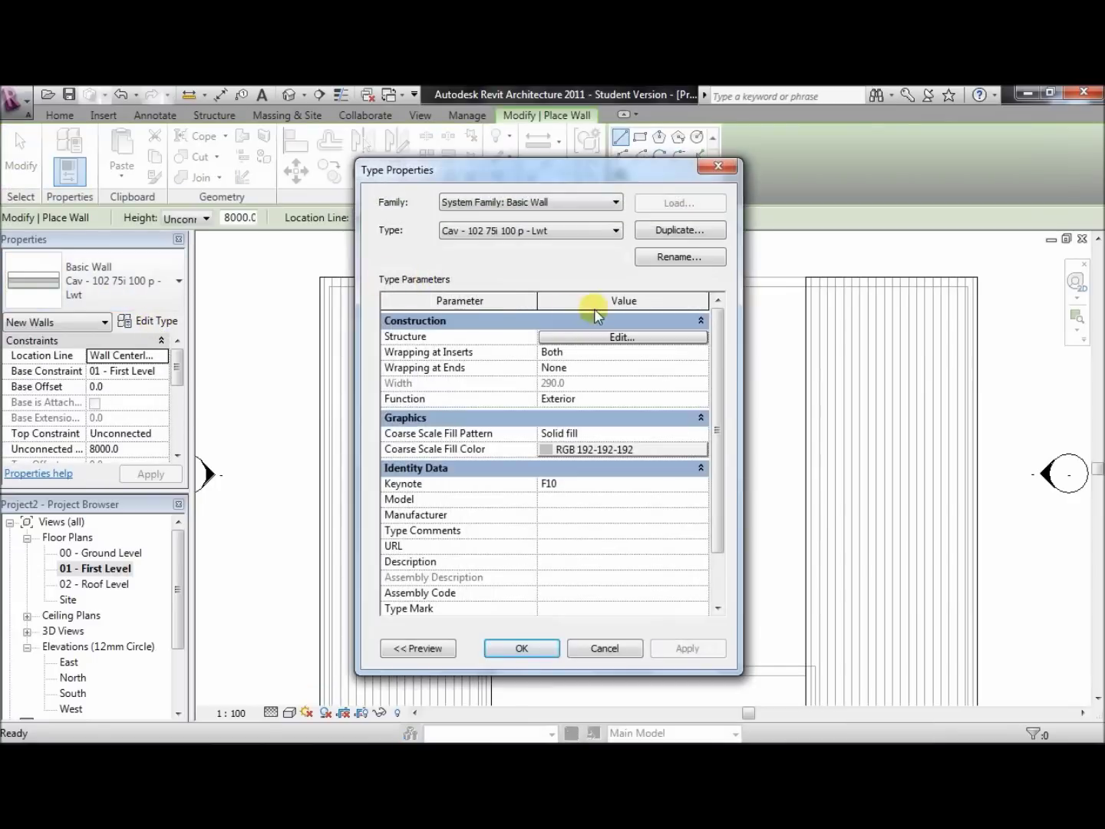
left_click(655, 231)
type("In")
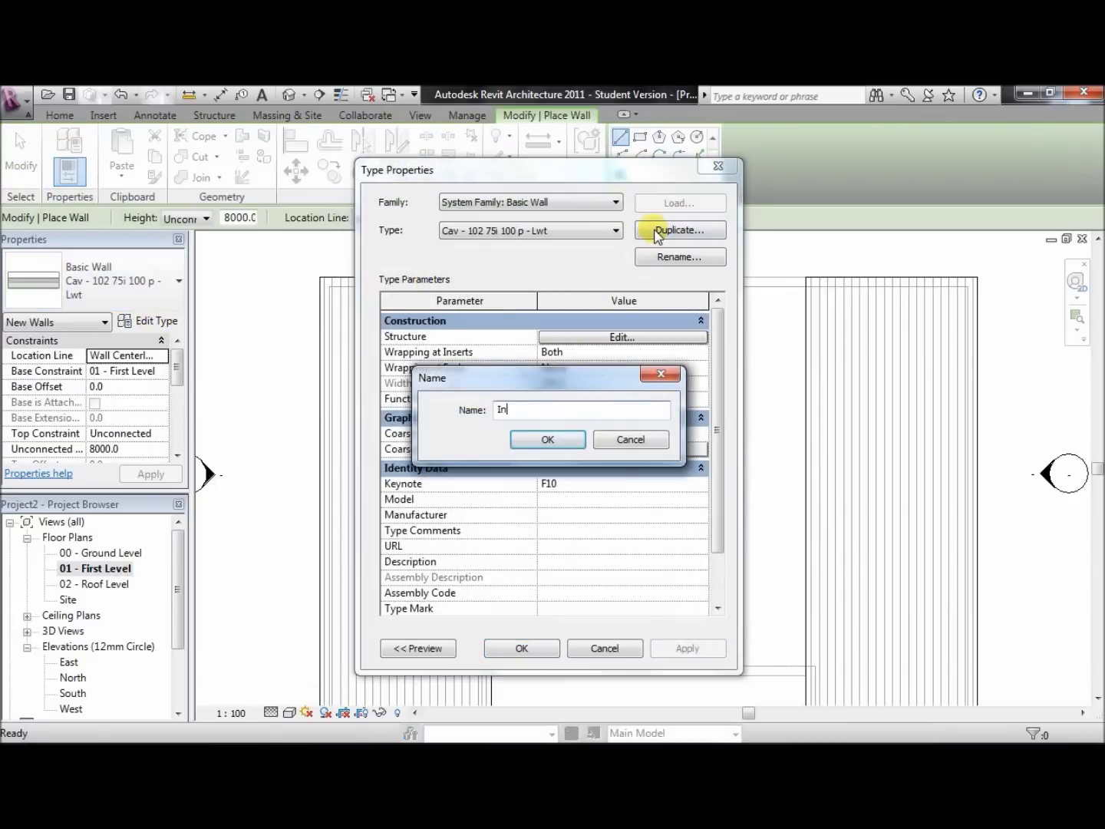
left_click(542, 443)
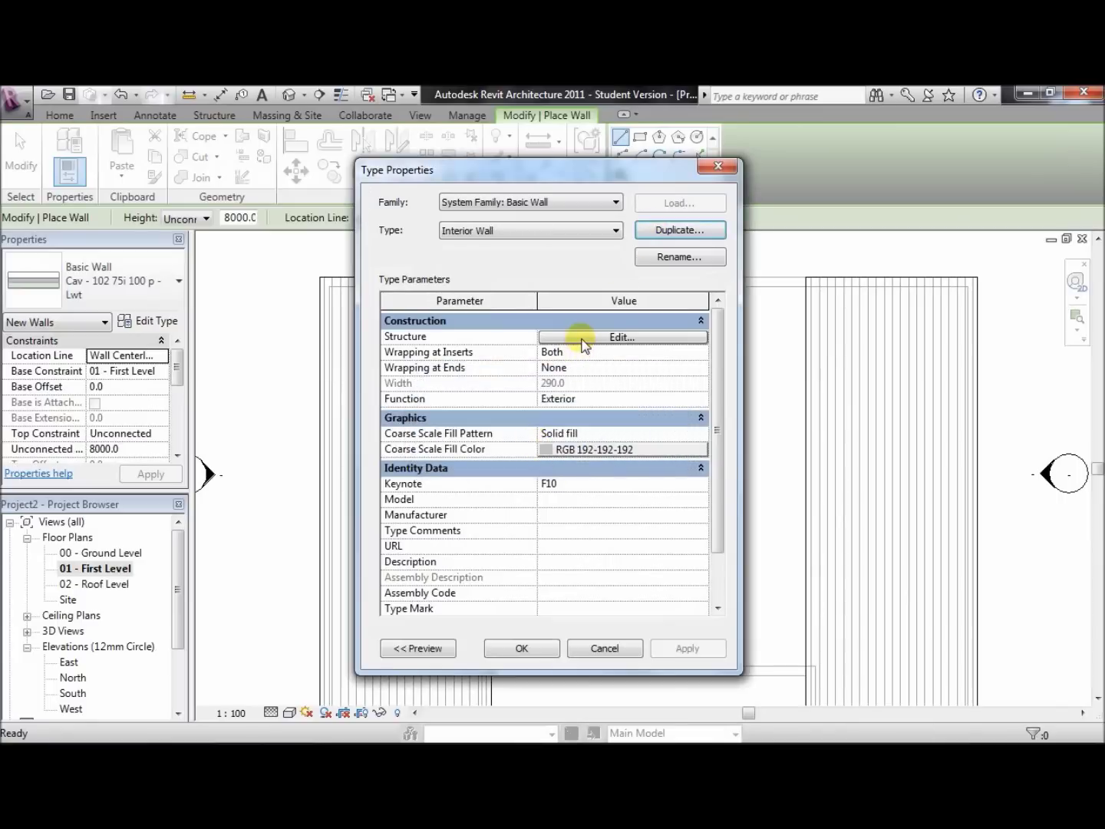
Change the material of the Interior Wall type's Finish 1 [4] layer to Plasterboard and accept the type changes
left_click(583, 340)
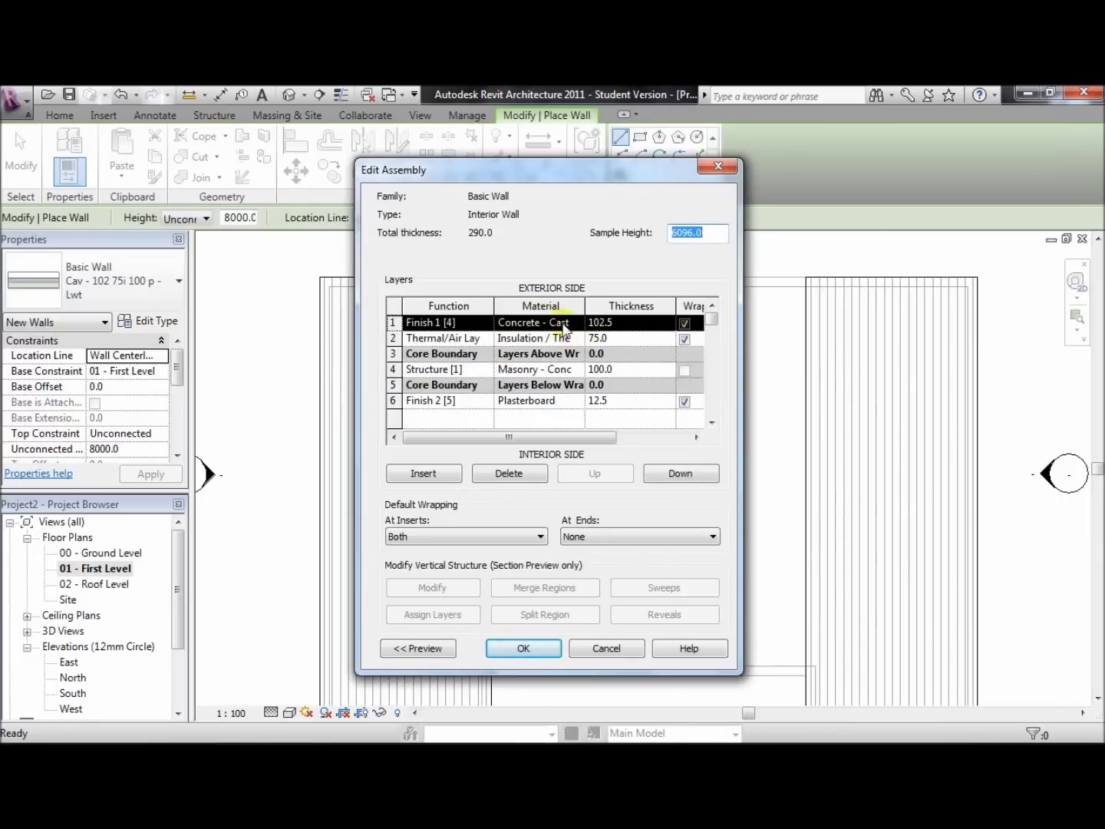
left_click(542, 323)
left_click(577, 323)
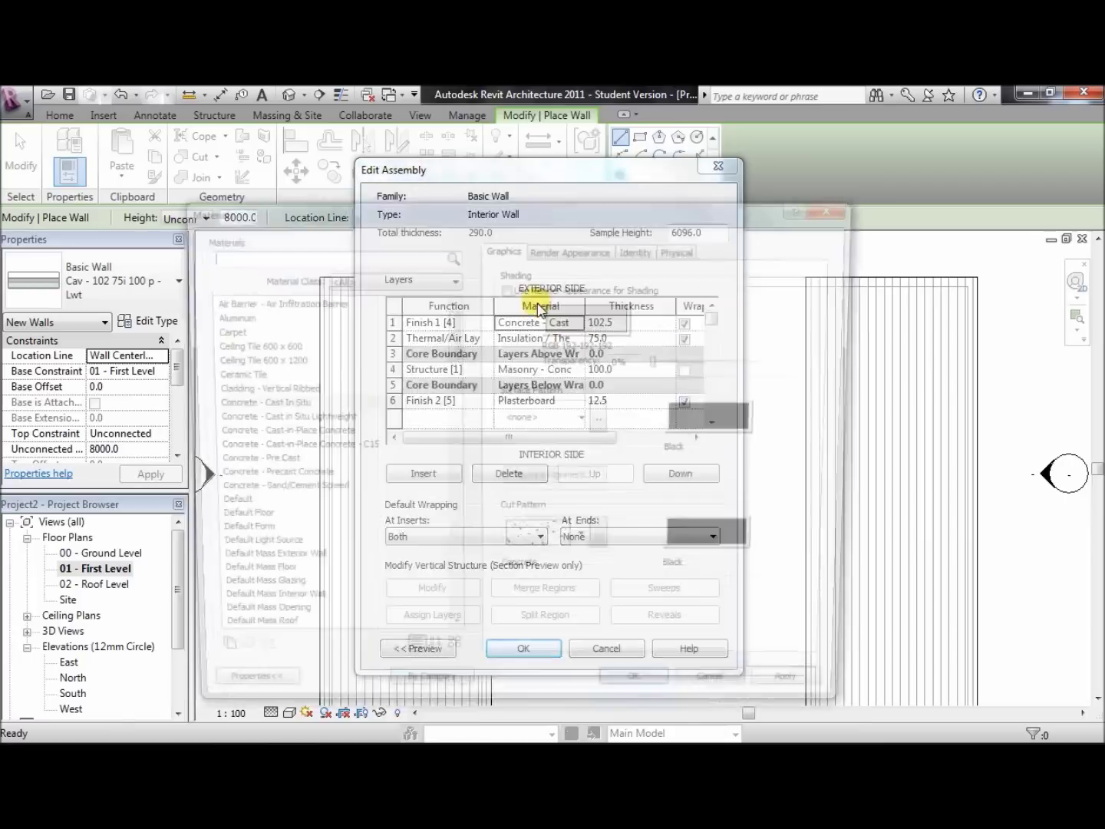
left_click(449, 541)
mouse_move(450, 541)
left_mouse_down()
mouse_move(447, 609)
mouse_move(460, 515)
left_mouse_up()
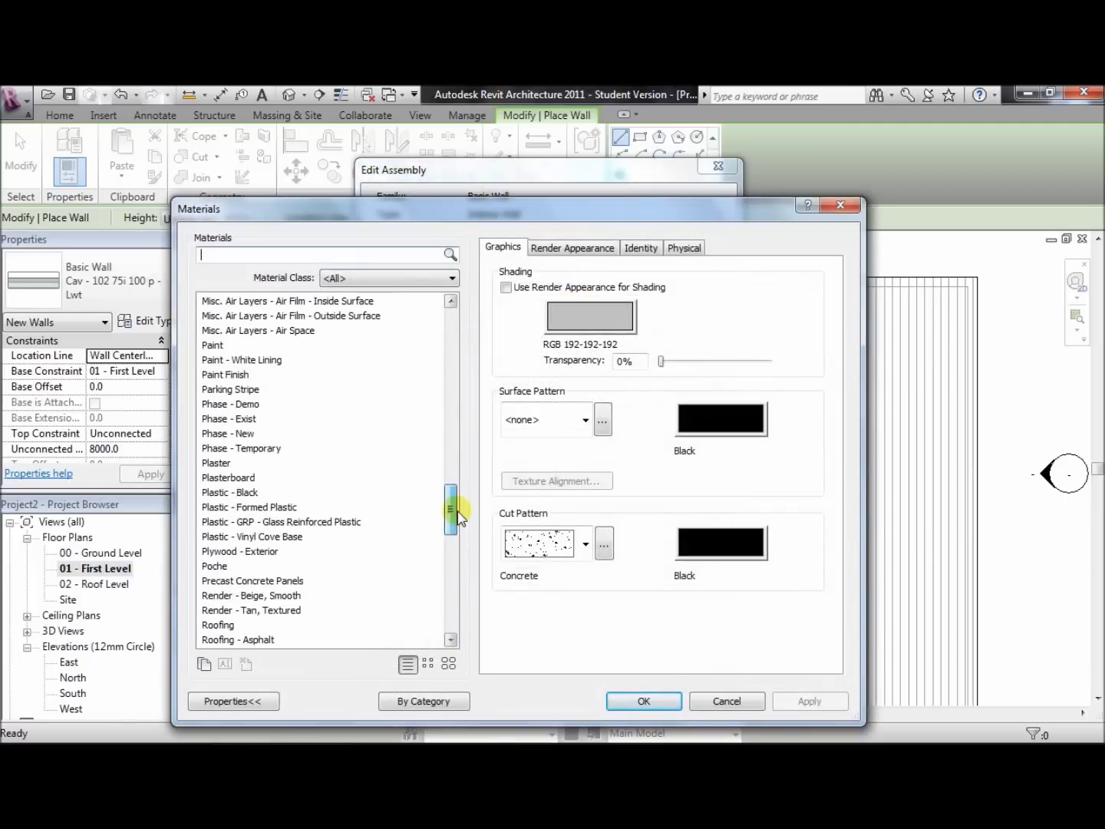
left_click(302, 478)
left_click(633, 698)
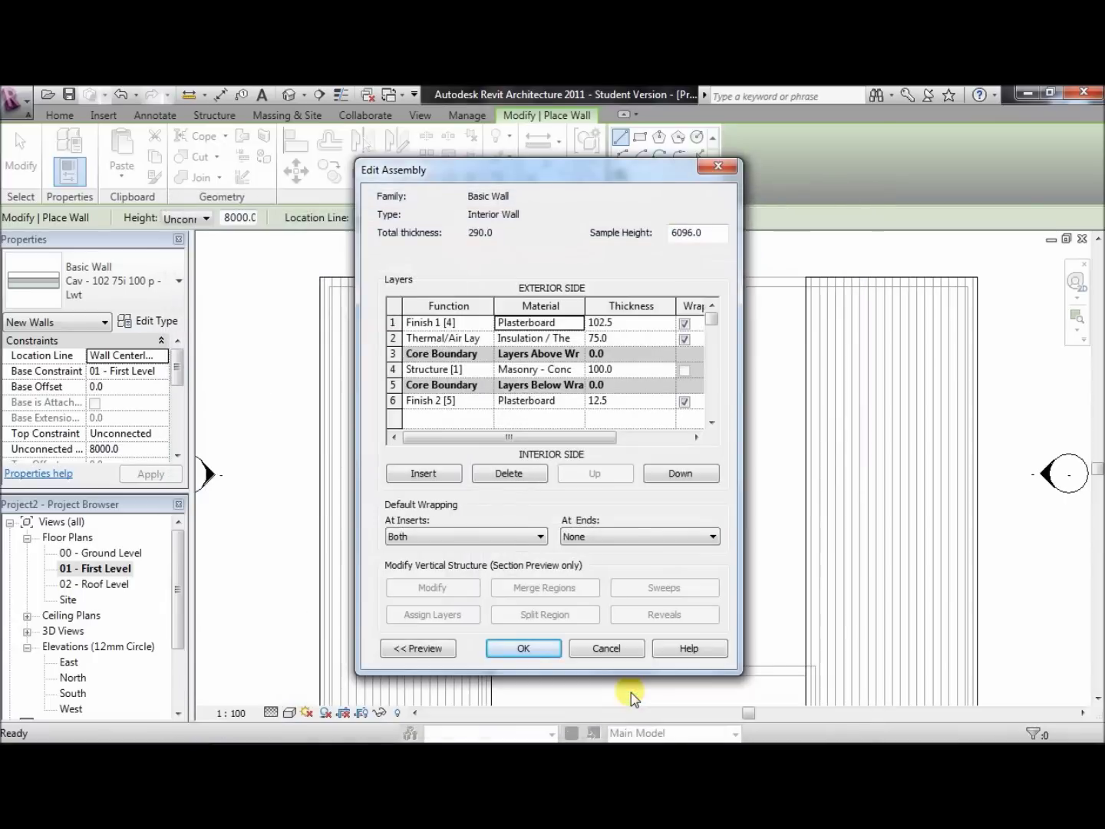
left_click(545, 648)
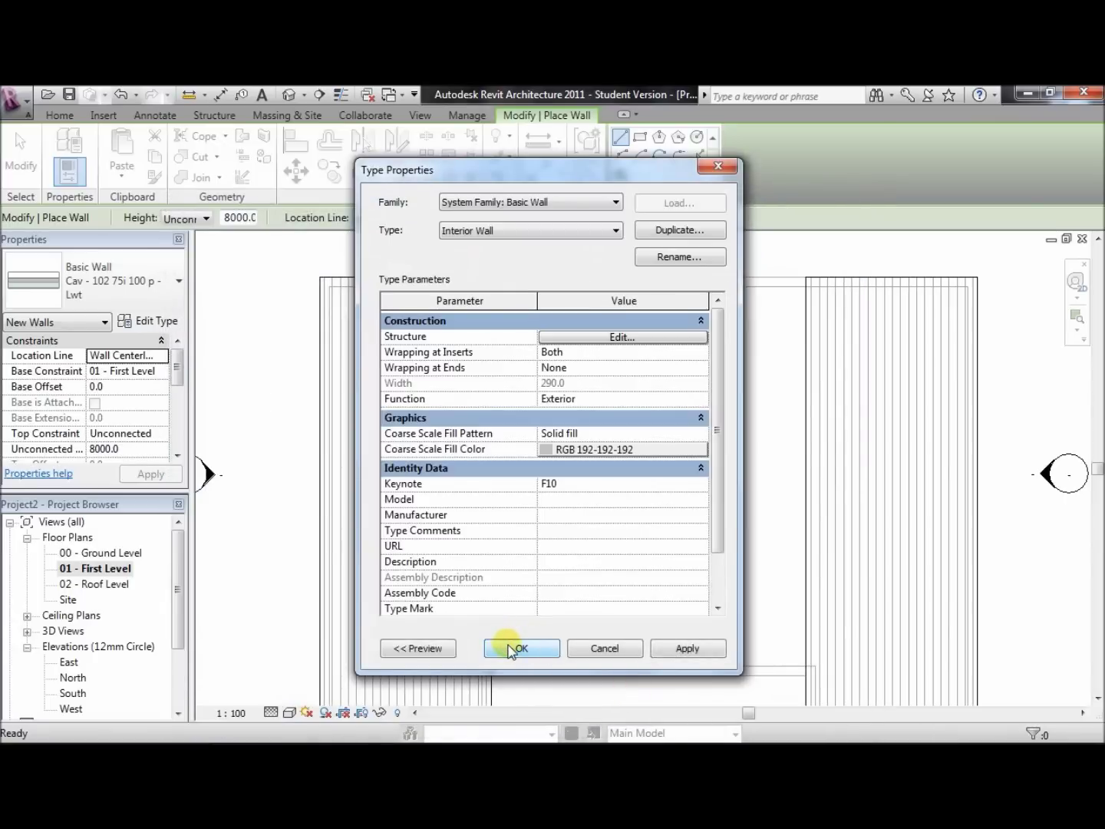
left_click(510, 648)
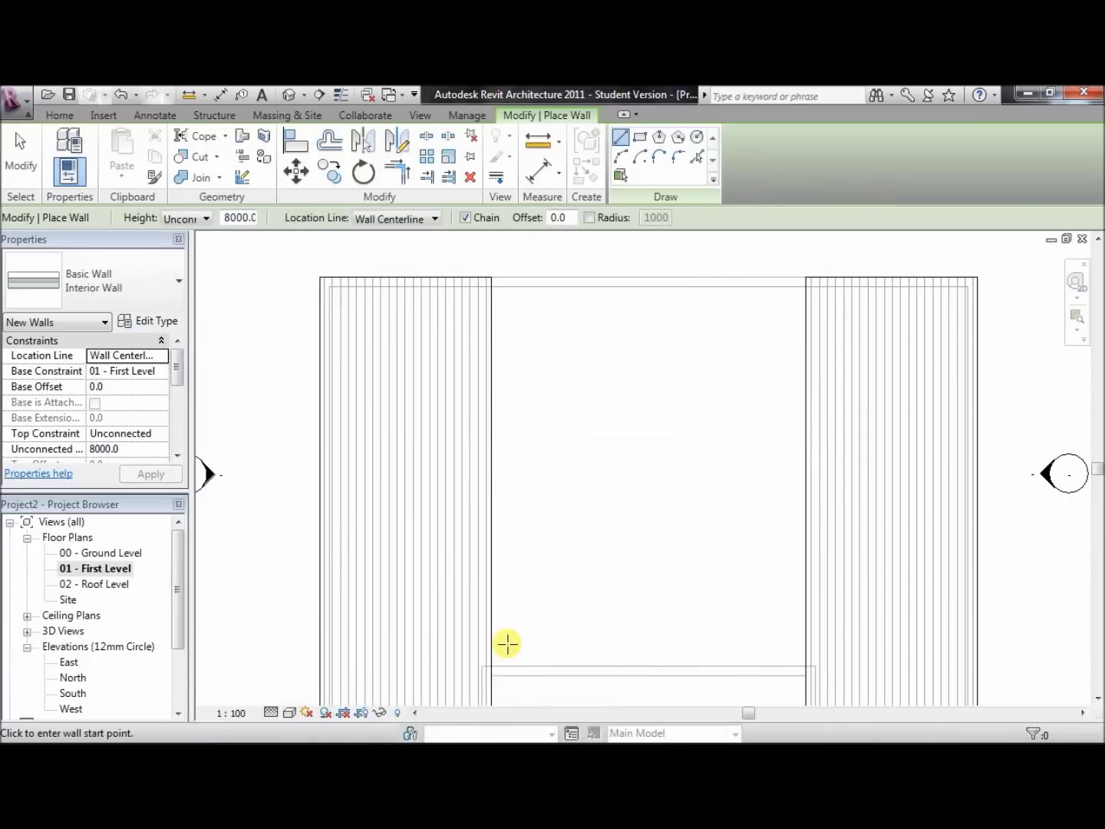
Set the new walls' base constraint to 00 - Ground Level and their top constraint up to level 01 - First Level
left_click(162, 377)
left_click(148, 387)
left_click(162, 432)
left_click(161, 433)
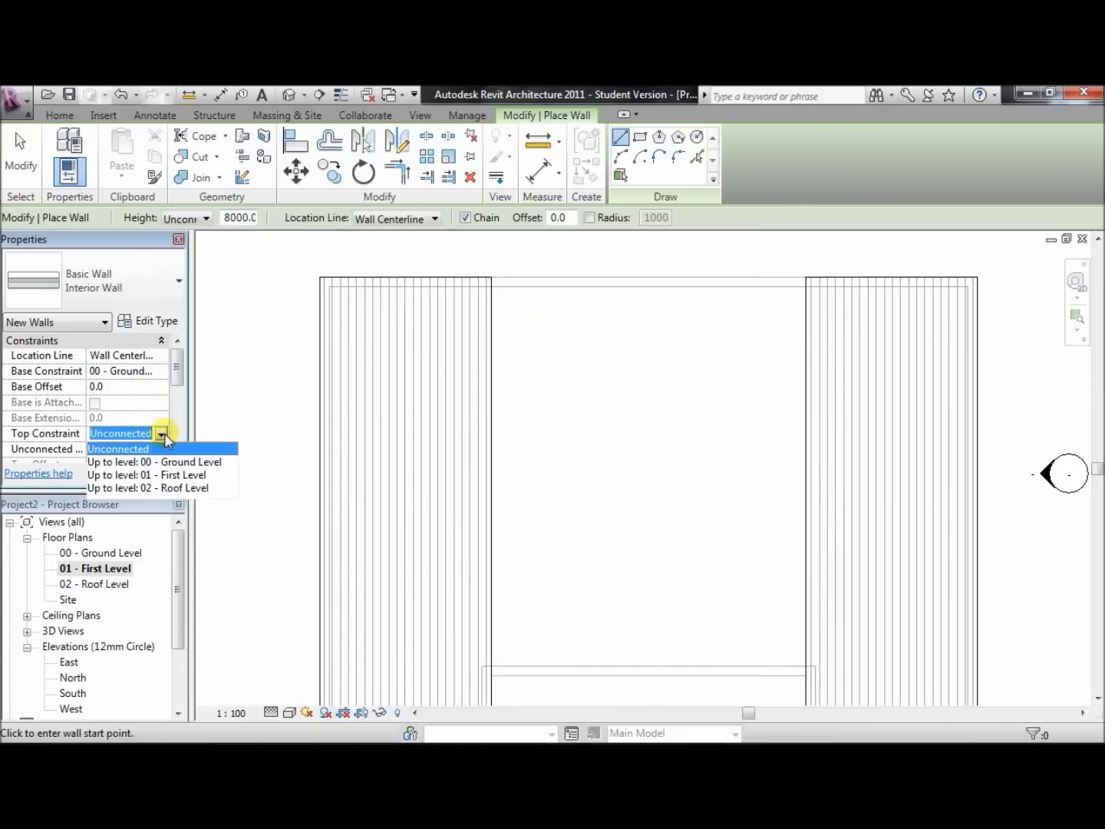
left_click(140, 474)
left_click(148, 474)
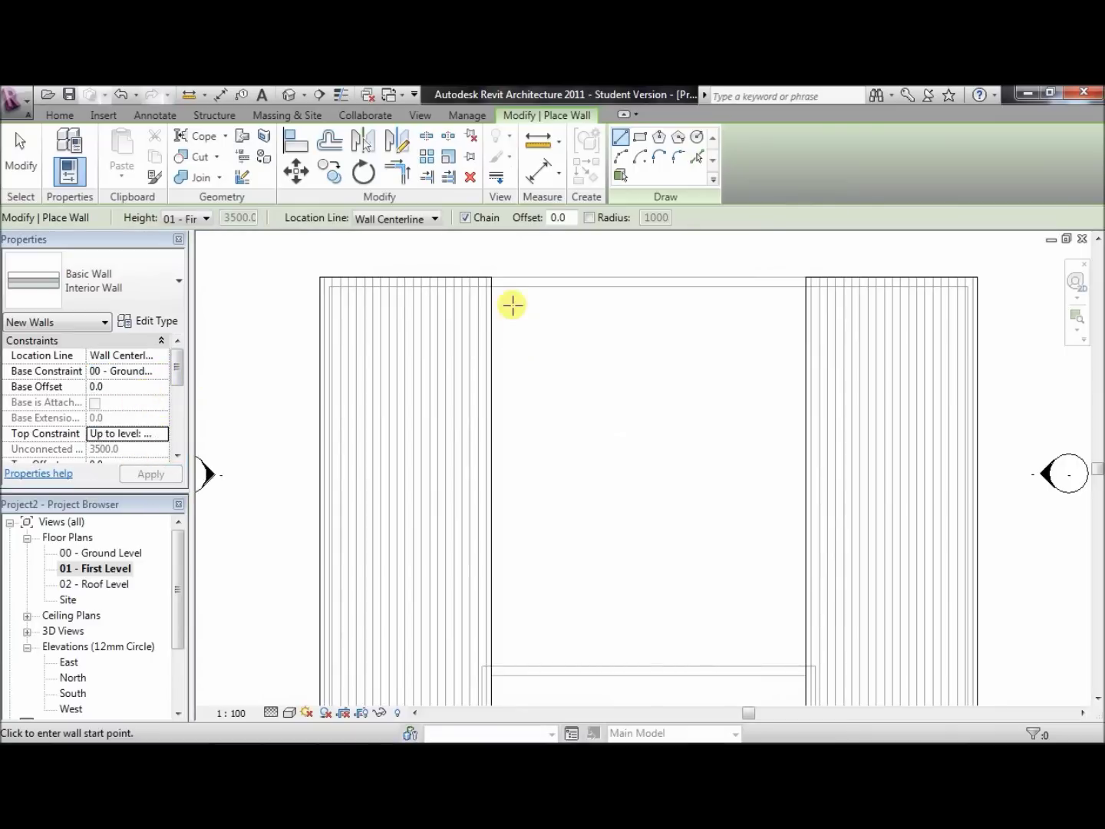
Draw a vertical interior wall from the top exterior wall down to the recess wall, just right of the left roof's inner edge
left_click(512, 283)
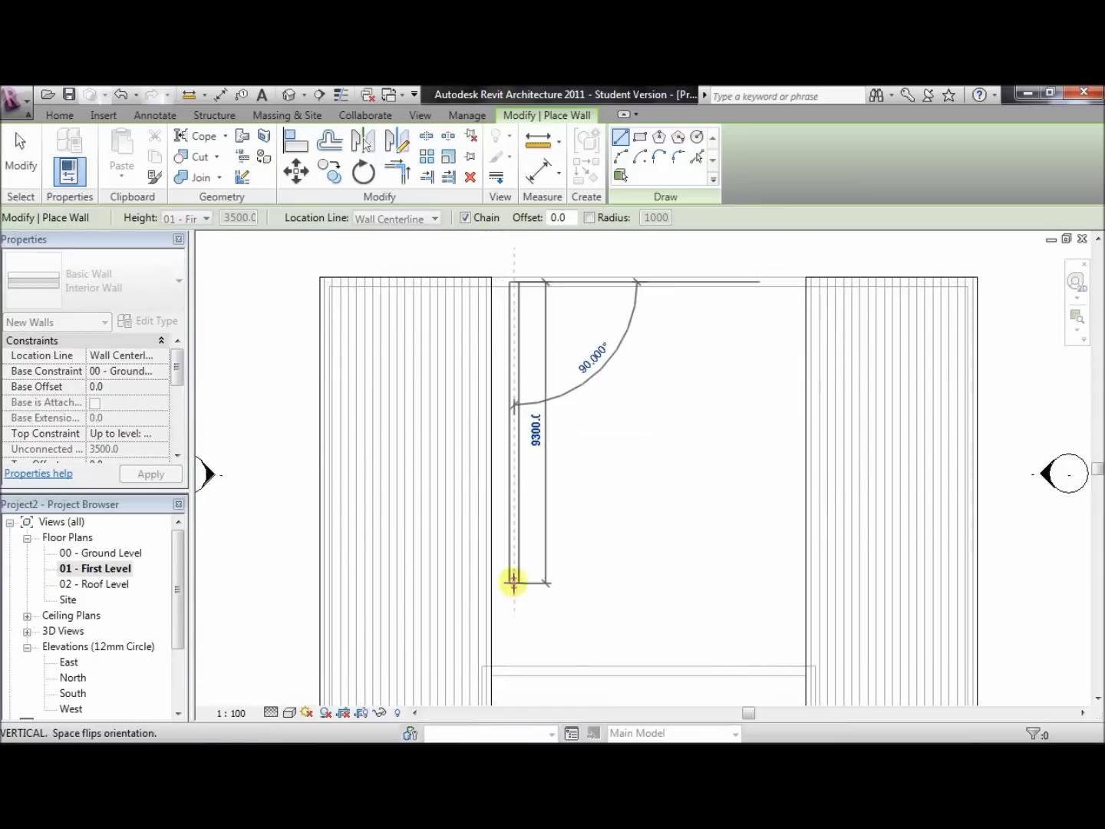
left_click(514, 671)
key("Escape")
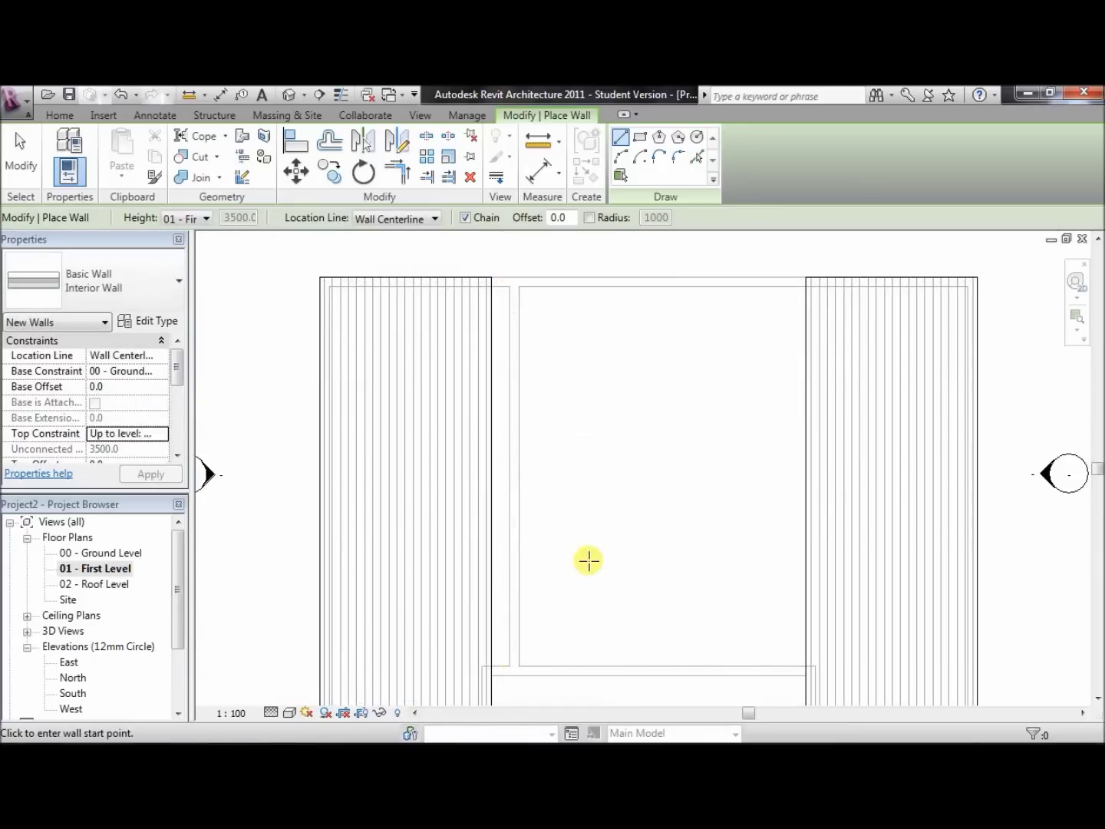
Draw a second vertical interior wall from the top exterior wall down to the recess wall, just left of the right roof's inner edge
left_click(782, 281)
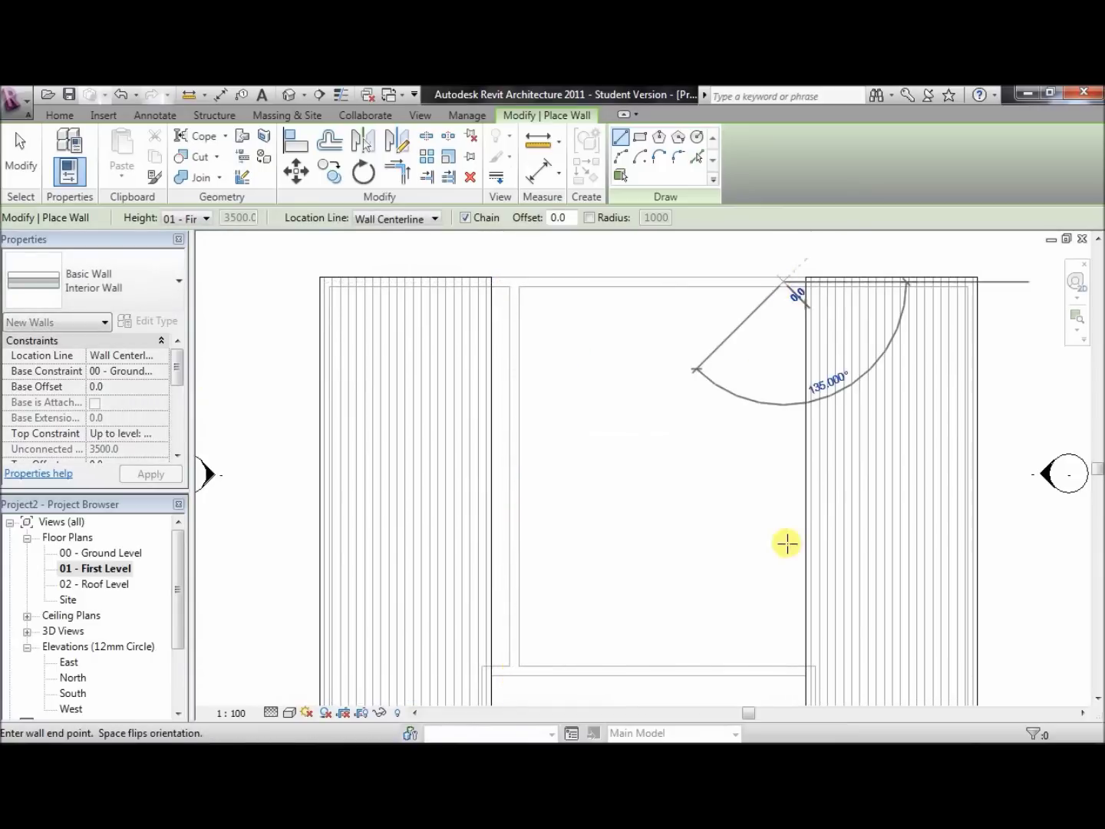
left_click(782, 666)
key("Escape")
key("Escape")
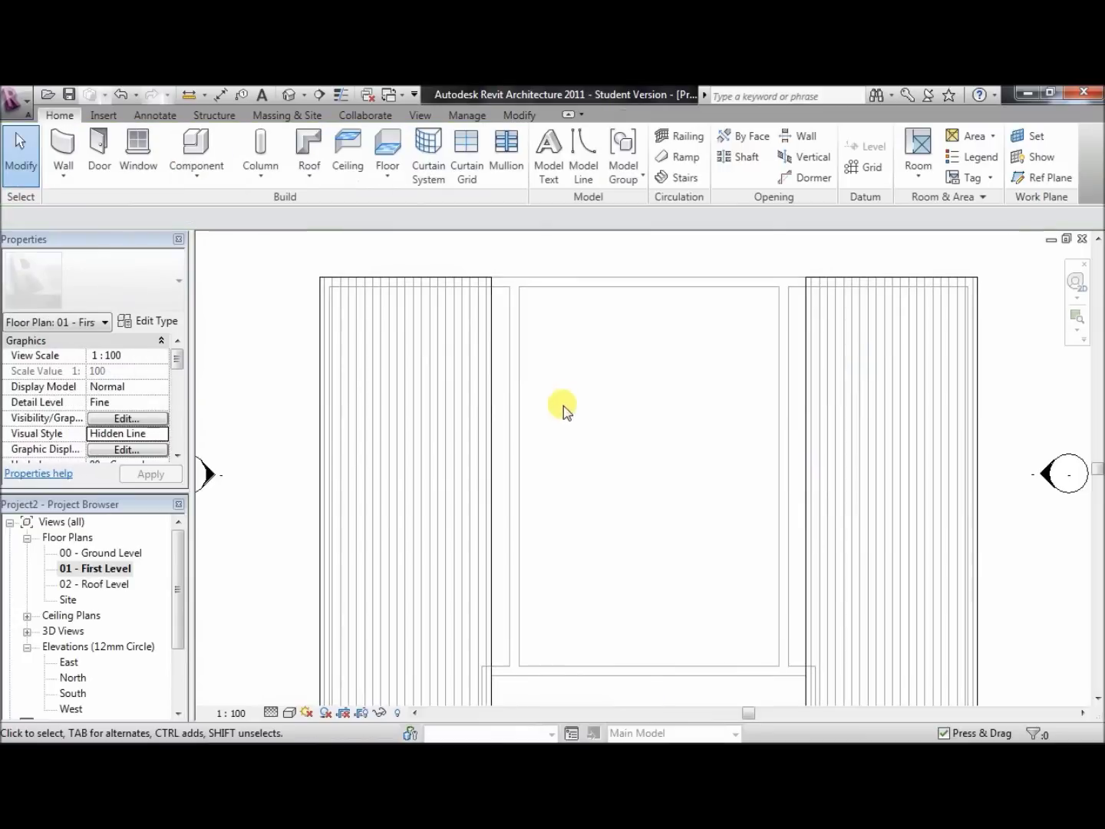
Align the outer faces of both interior walls with the inner edges of the left and right roofs
left_click(512, 417)
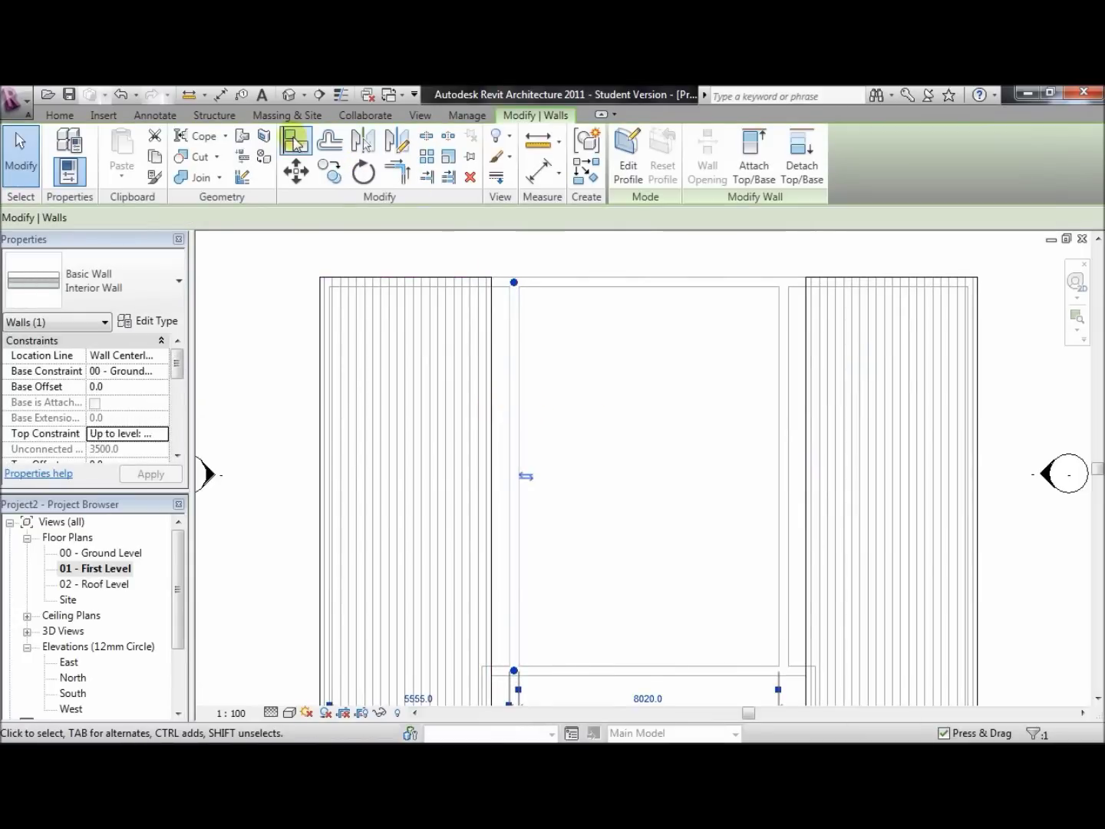
left_click(295, 142)
left_click(491, 337)
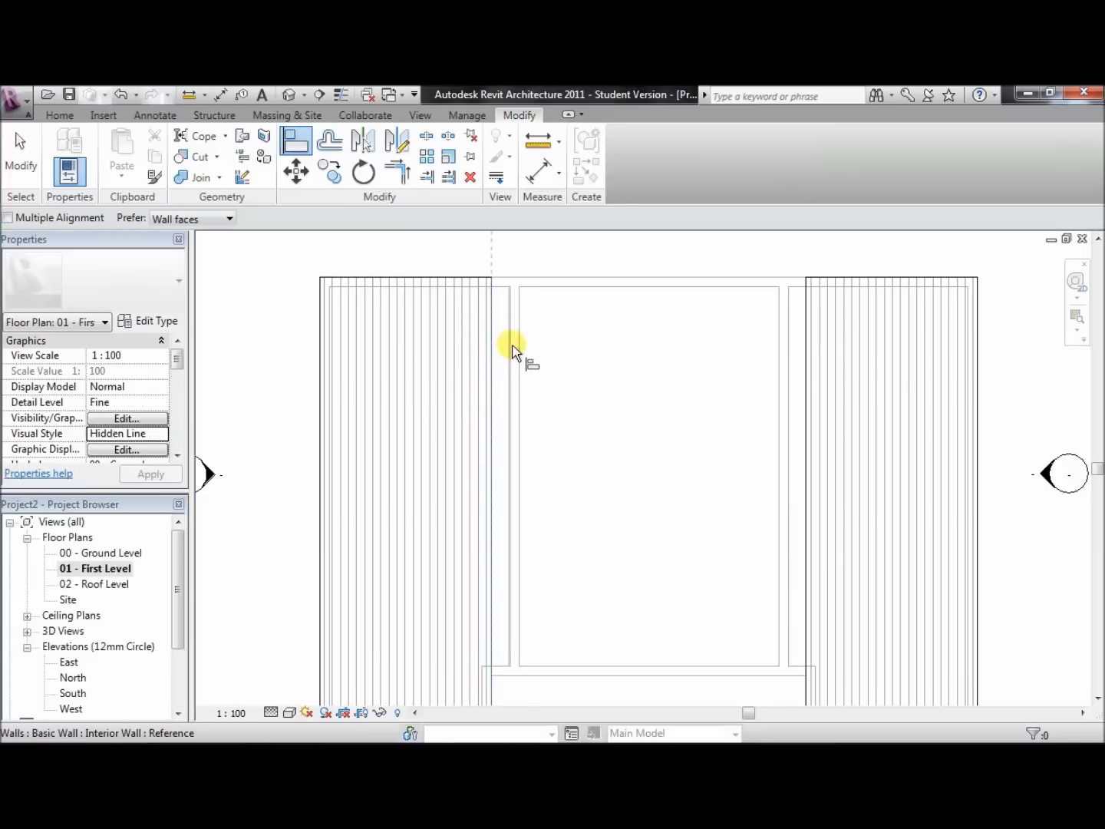
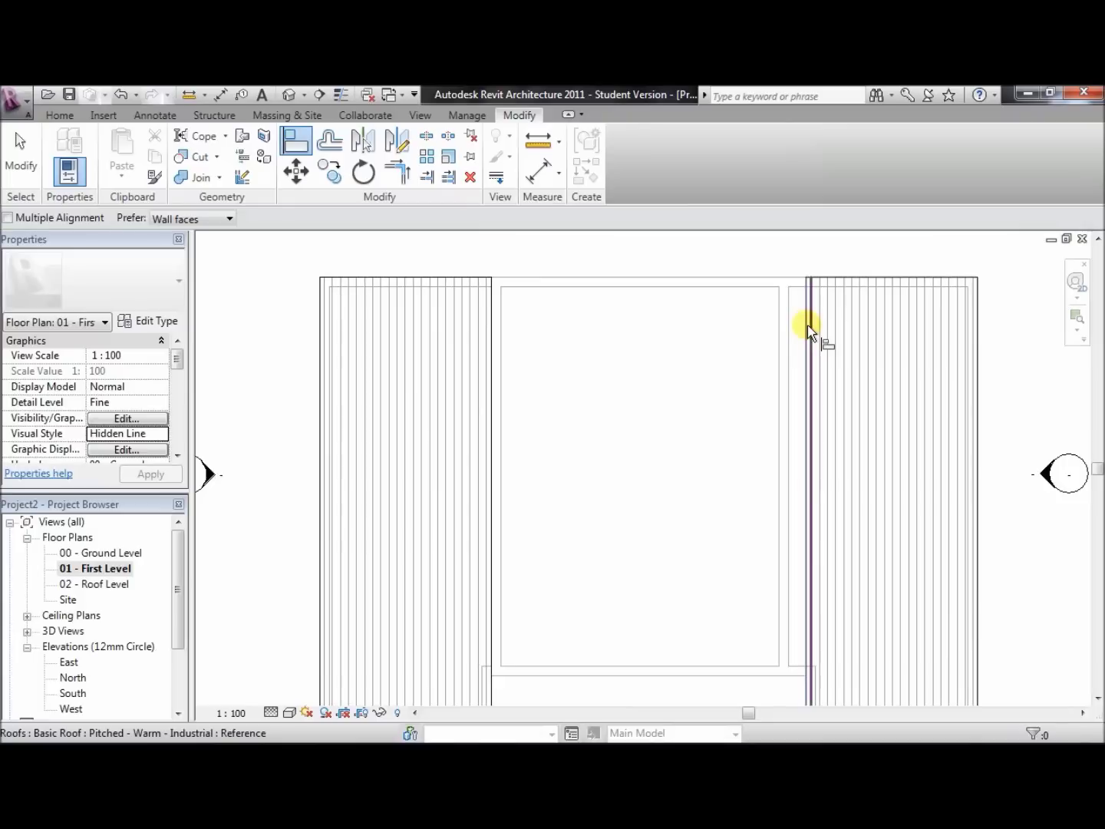
left_click(806, 335)
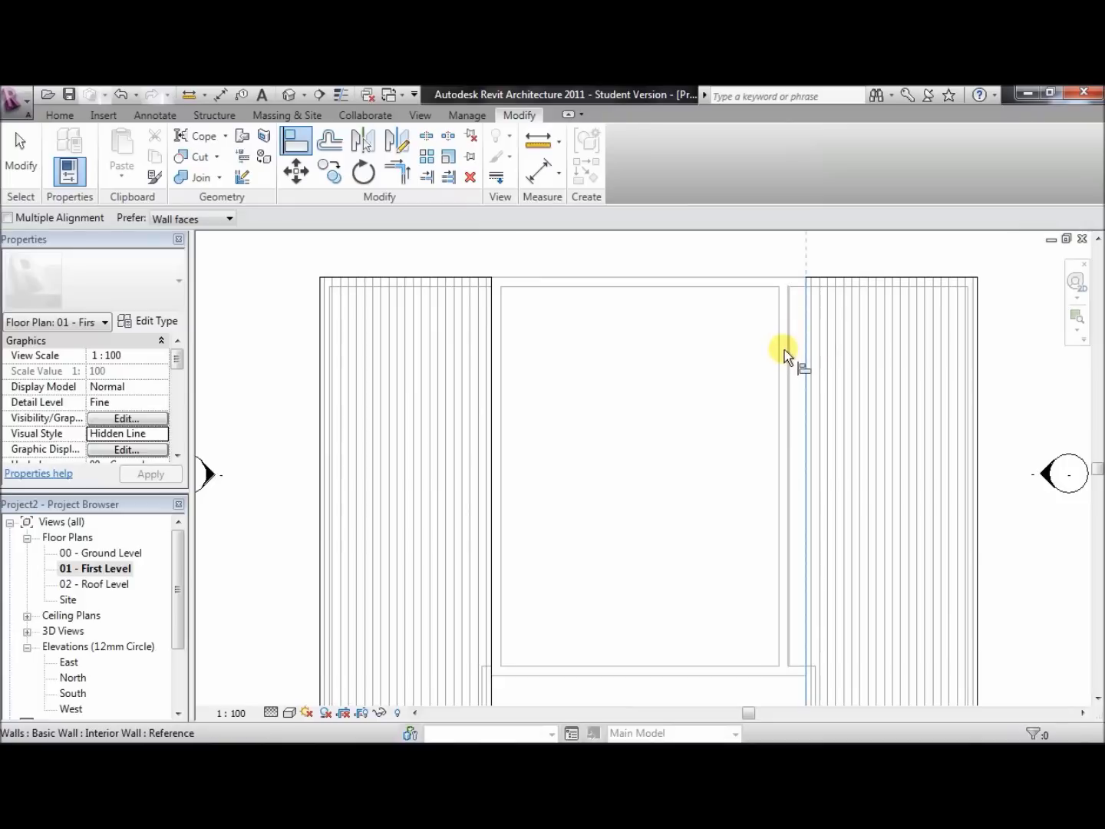
left_click(784, 349)
key("Escape")
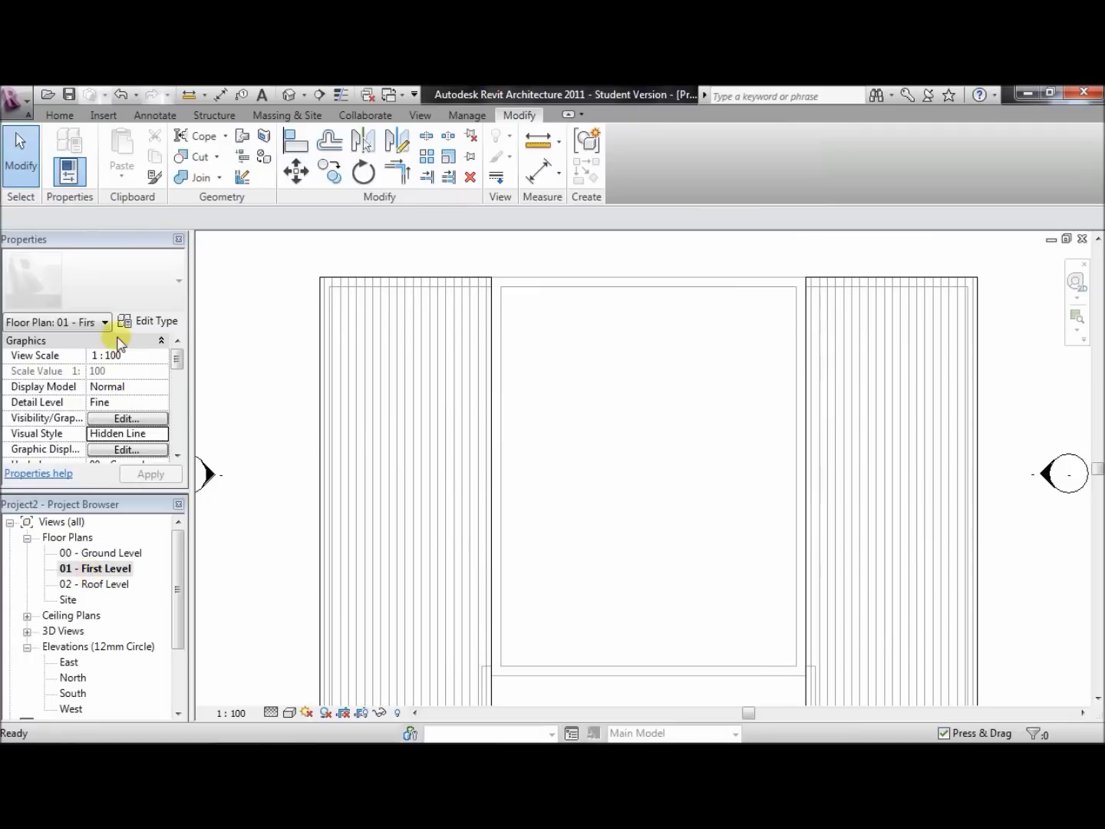
Start a new wall in the first level plan using the Cav - 102 75i 100 p - Lwt wall type
left_click(73, 115)
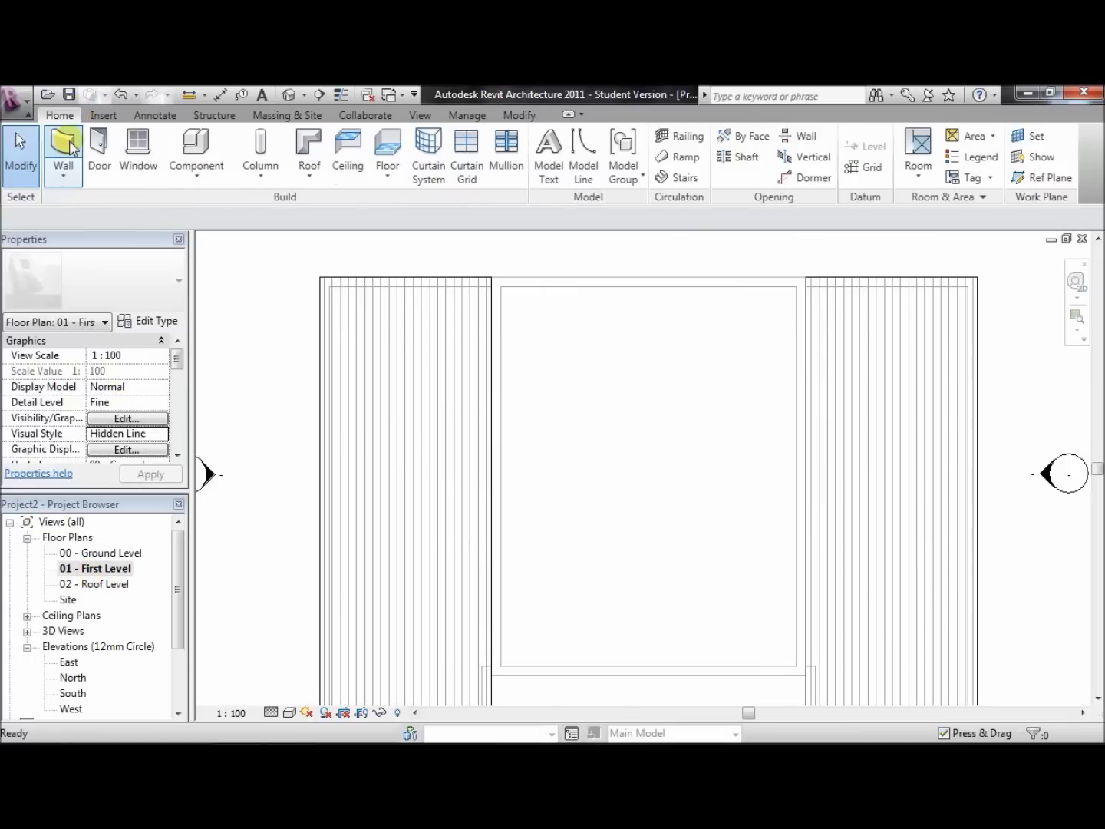
left_click(72, 148)
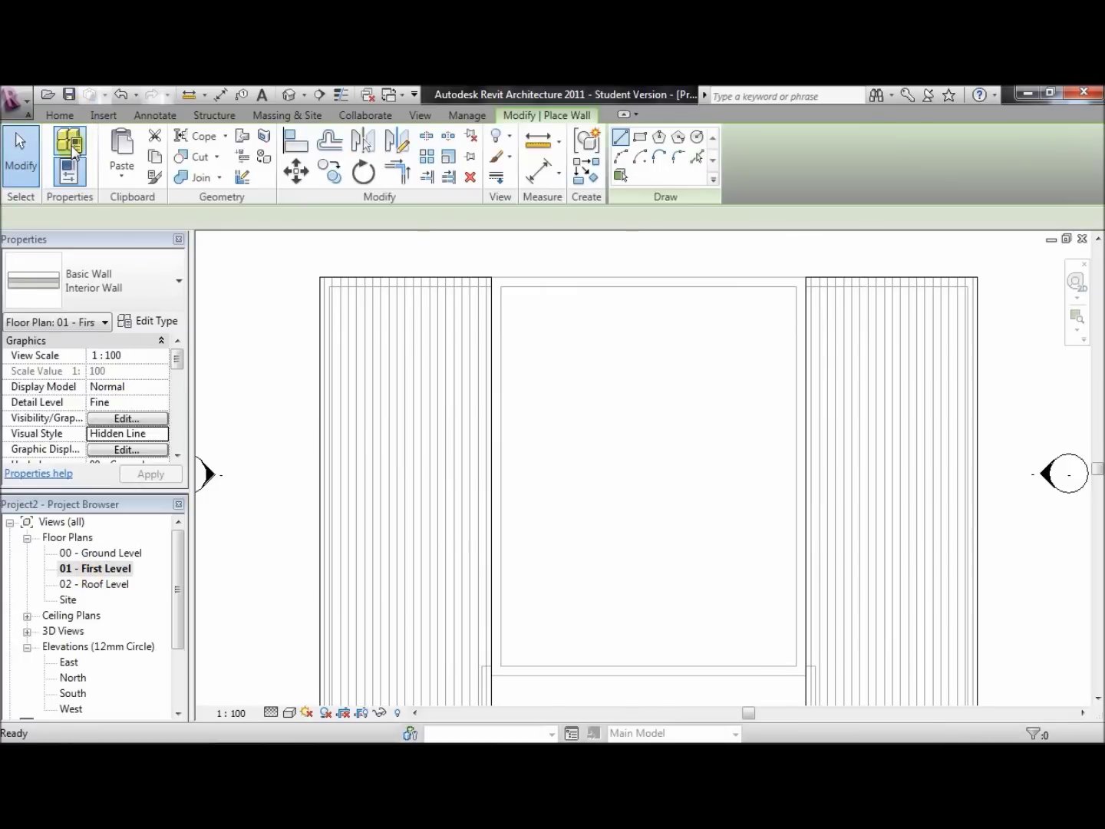
left_click(160, 291)
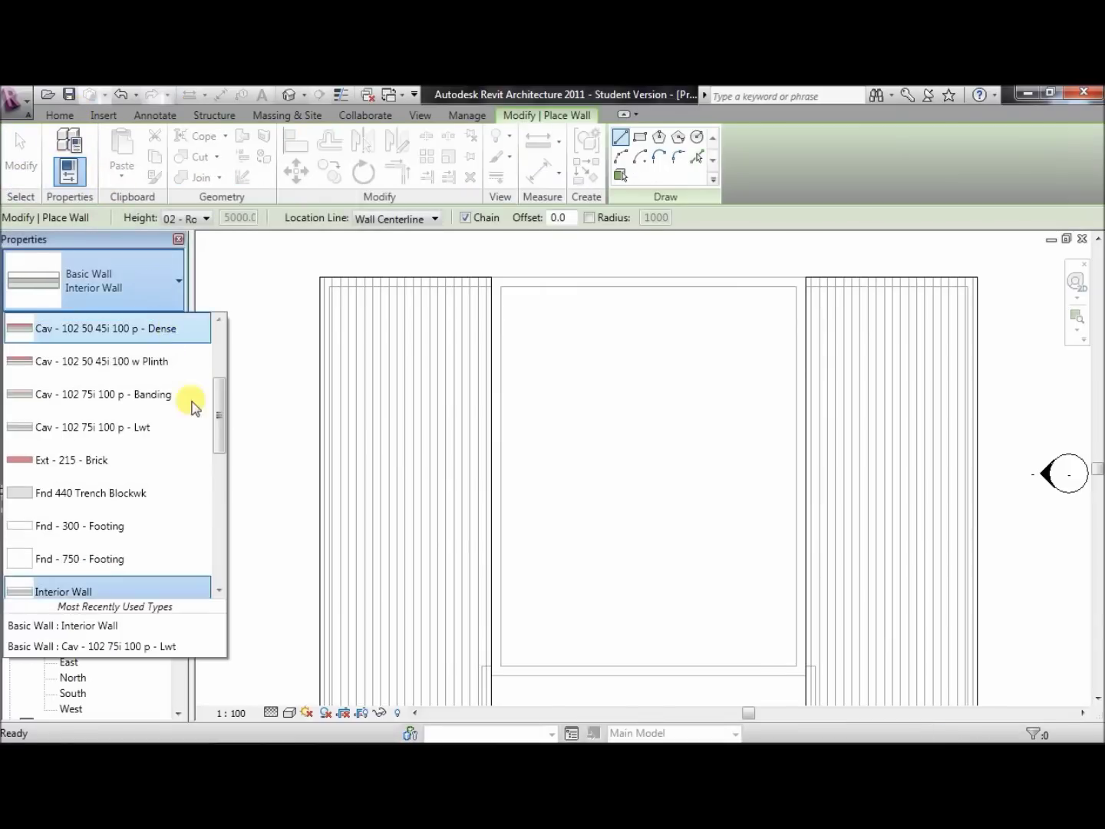
left_click_drag(217, 414, 217, 394)
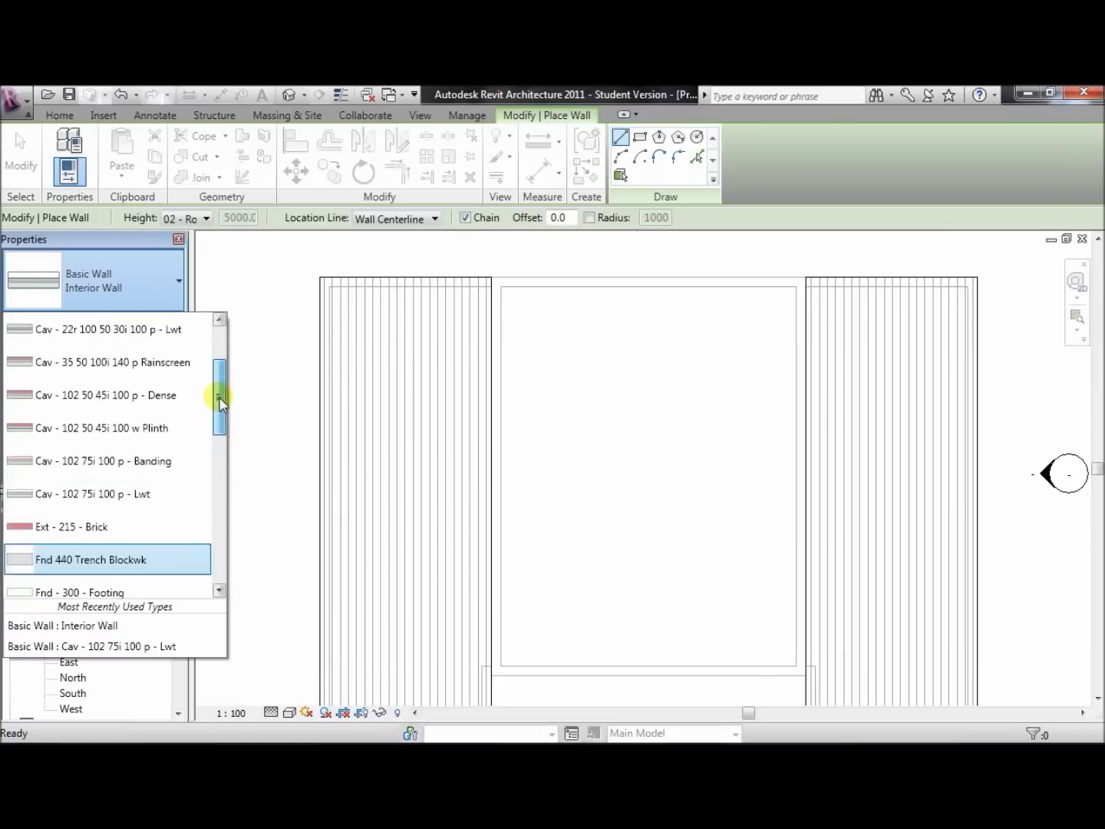
mouse_move(143, 499)
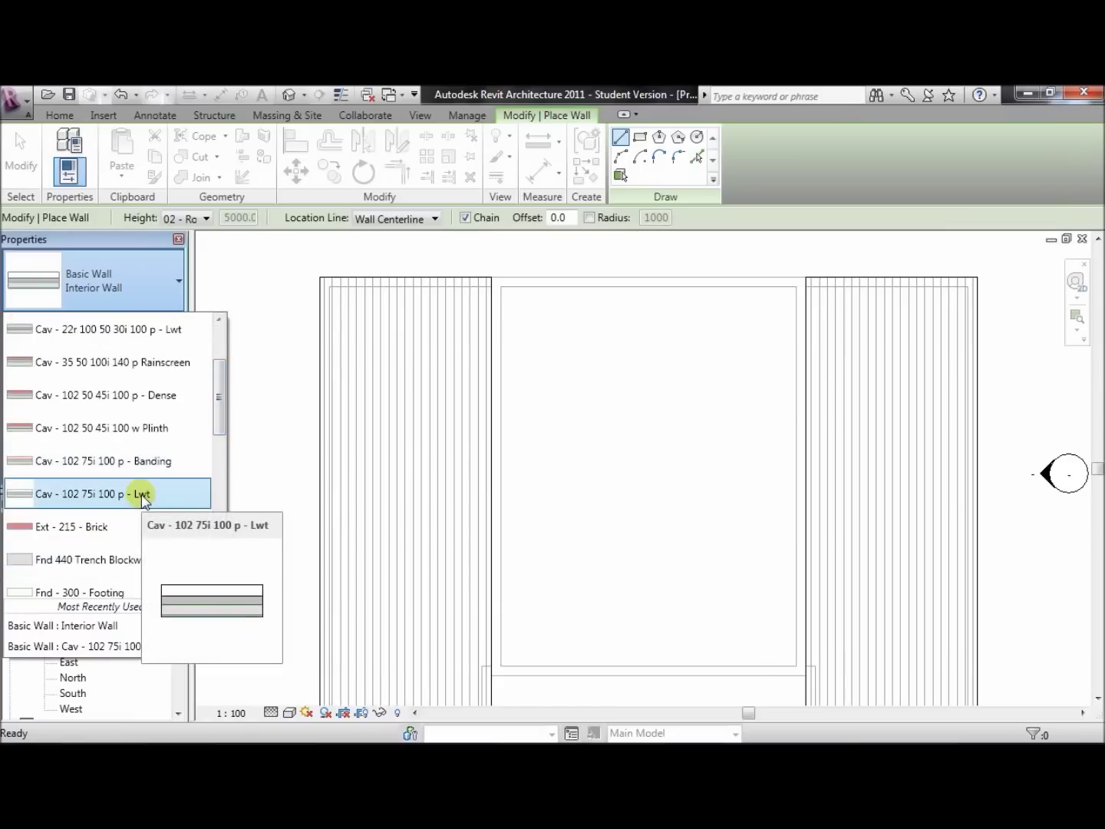
left_click(143, 495)
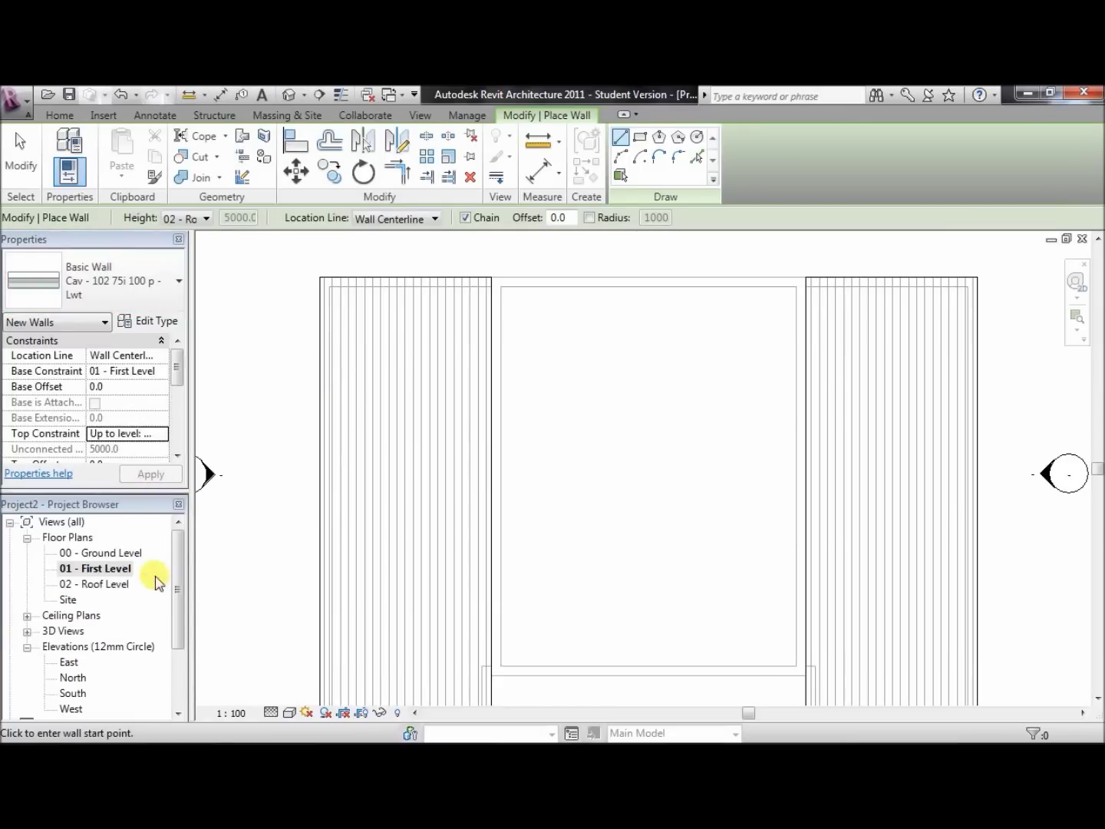
Set the new walls' base constraint to 01 - First Level, top constraint to Unconnected and unconnected height to 3500
left_click(160, 370)
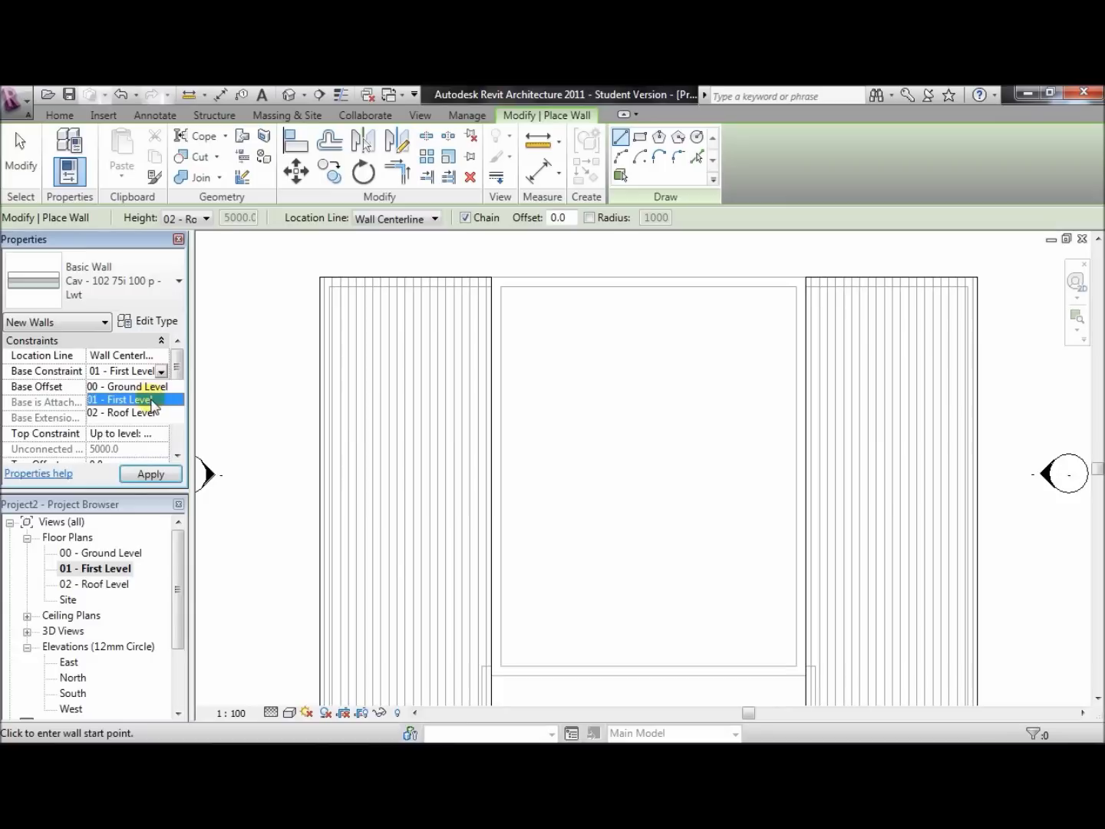
left_click(151, 404)
left_click(160, 434)
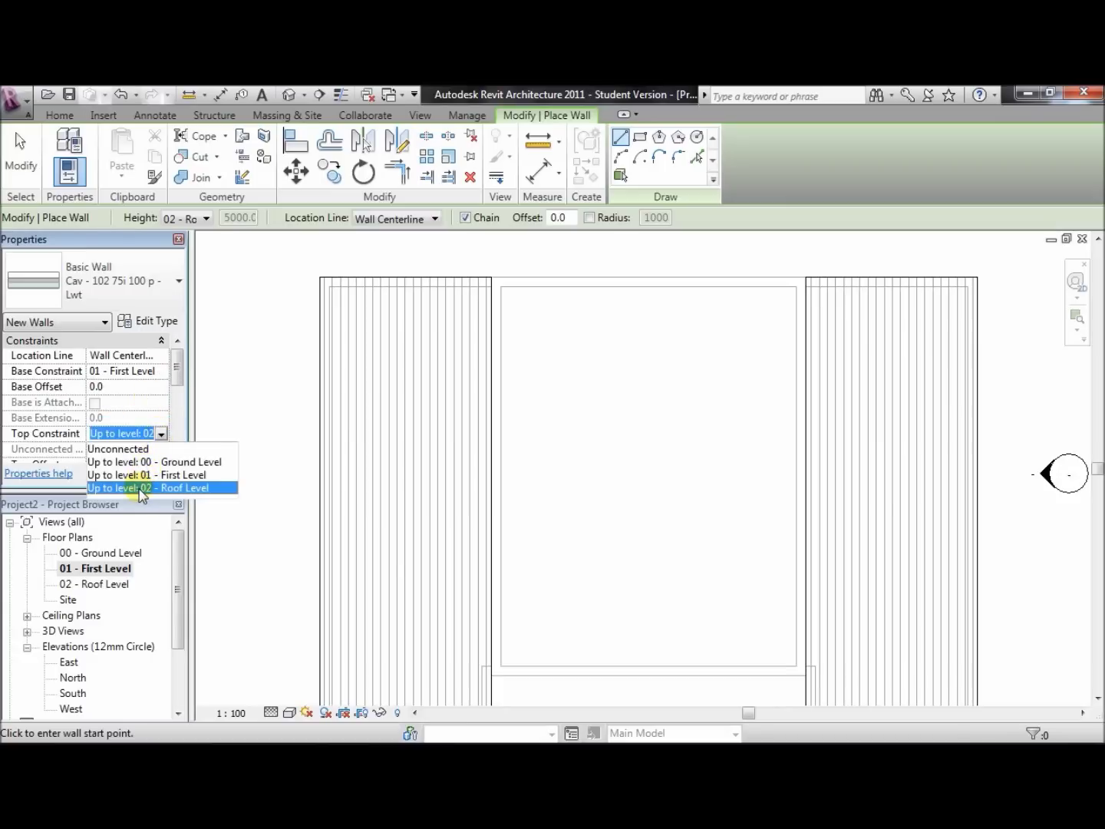
left_click(142, 448)
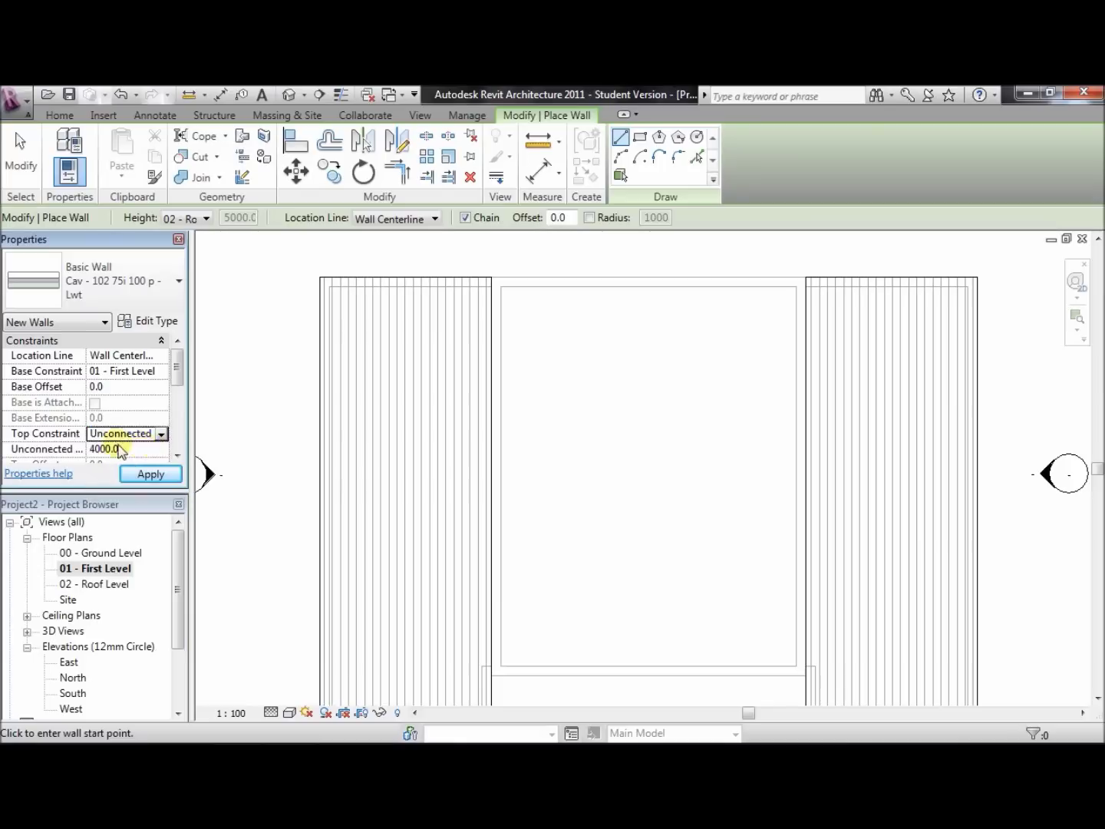
left_click(123, 450)
type("3500")
left_click(143, 472)
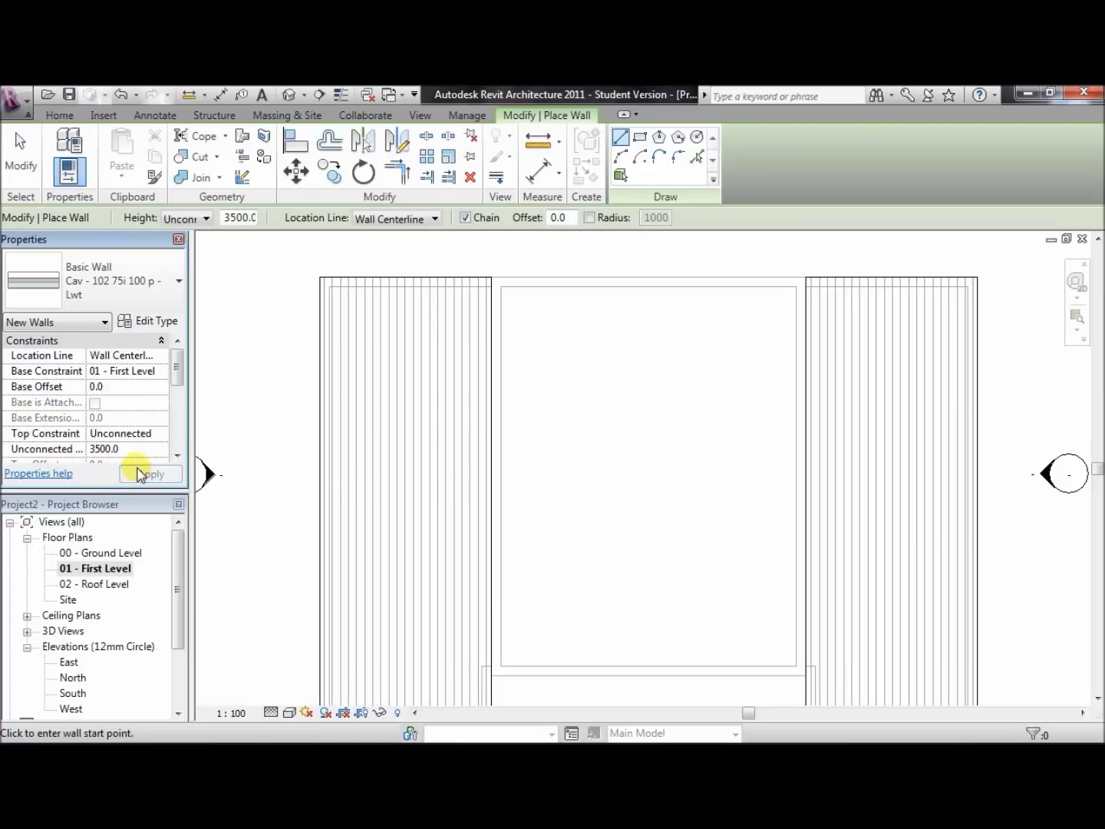
Draw chained walls from the recess wall up over the left interior wall, across the top exterior wall and down over the right interior wall
left_click(496, 286)
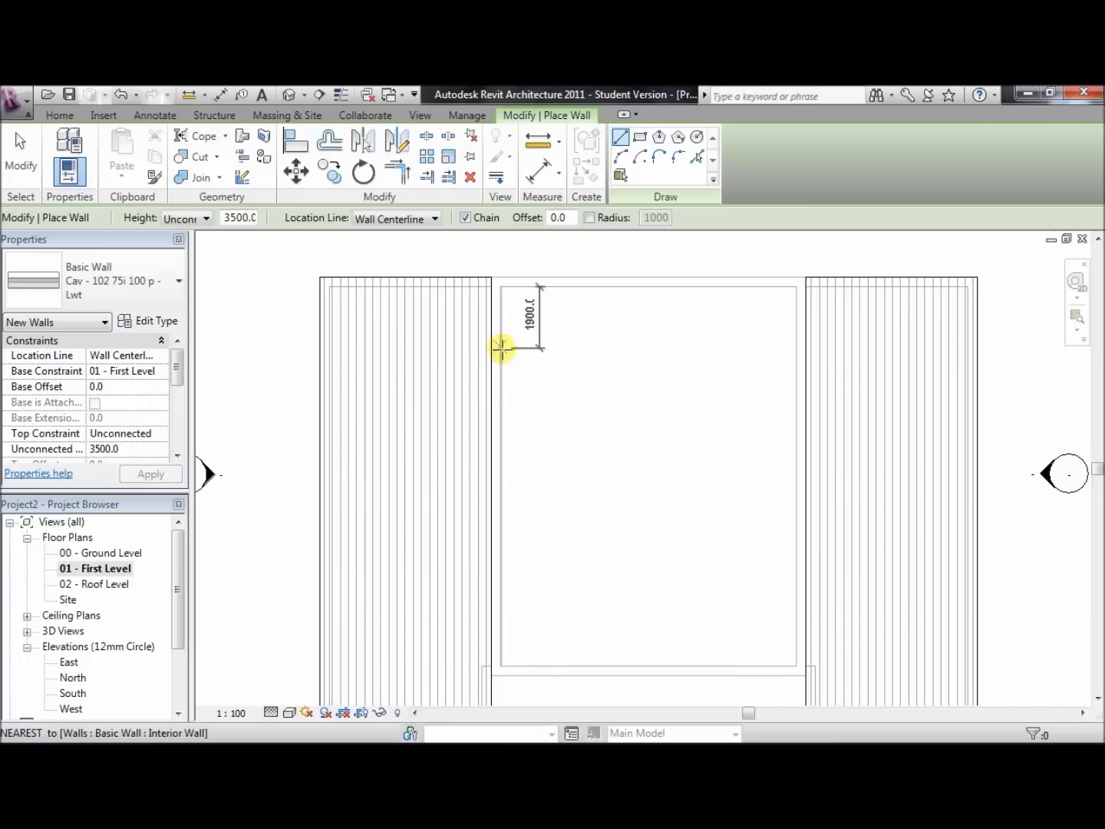
left_click(495, 669)
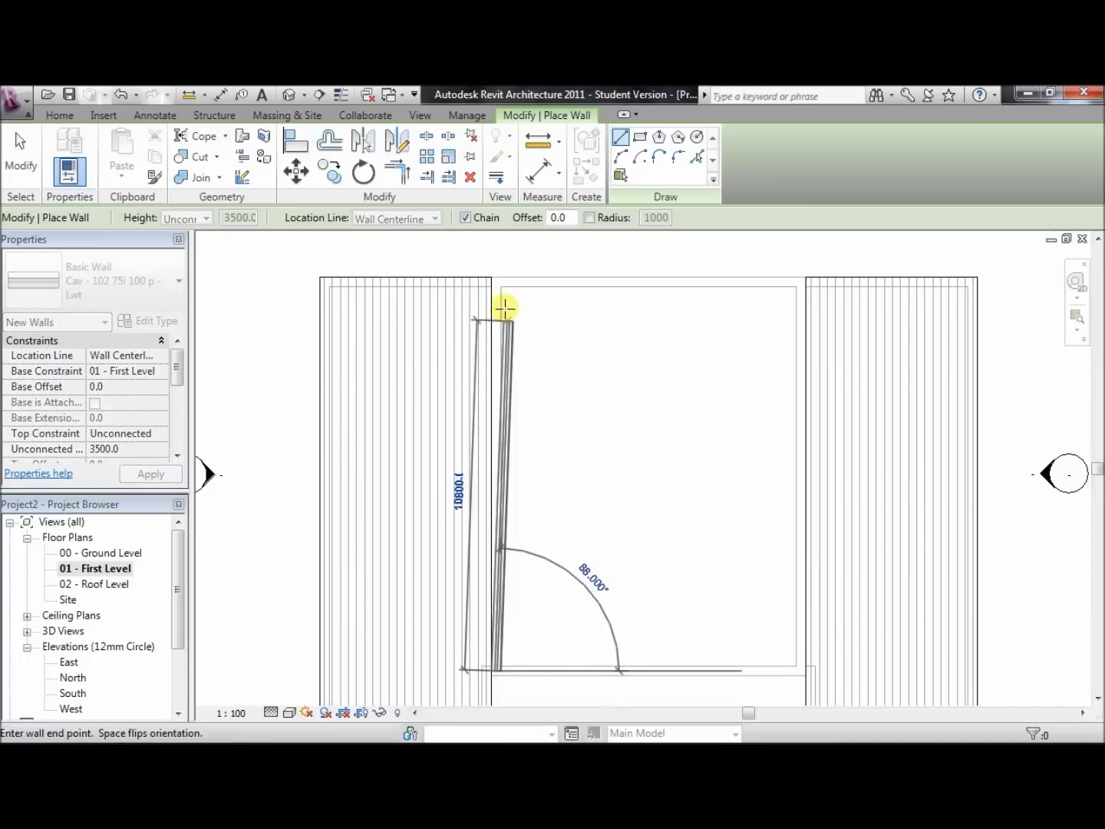
left_click(495, 282)
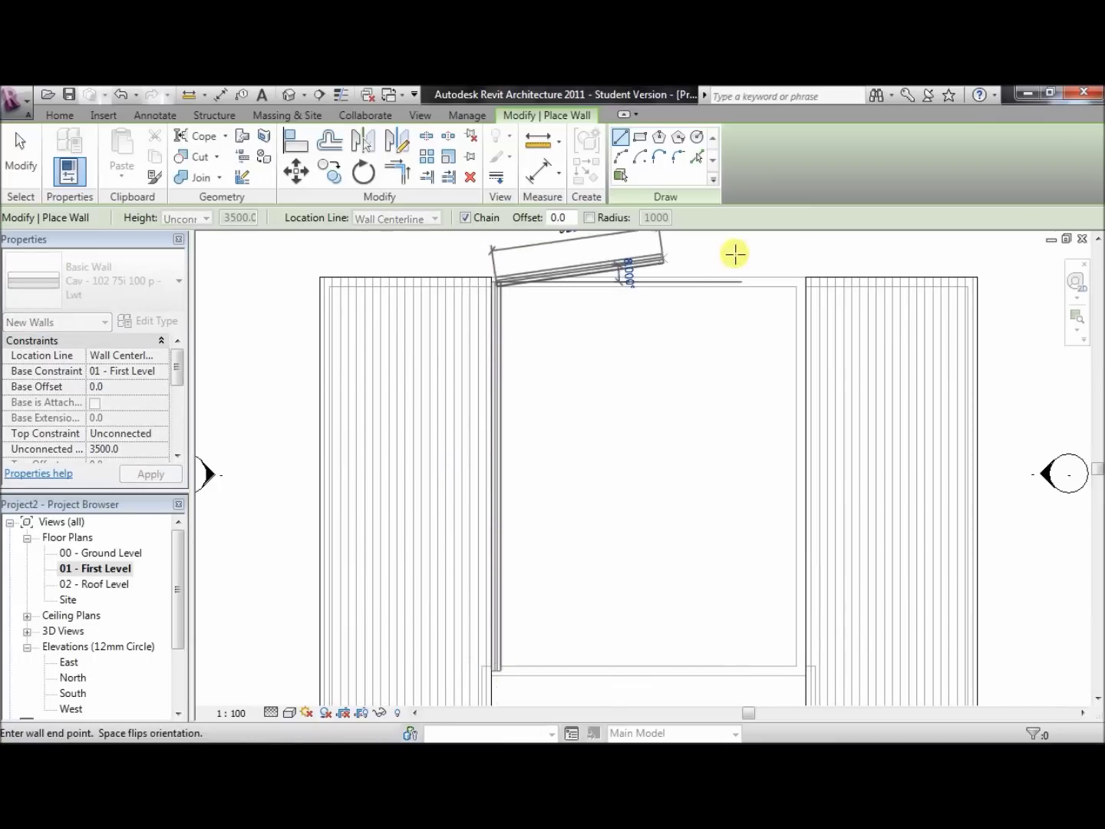
left_click(800, 283)
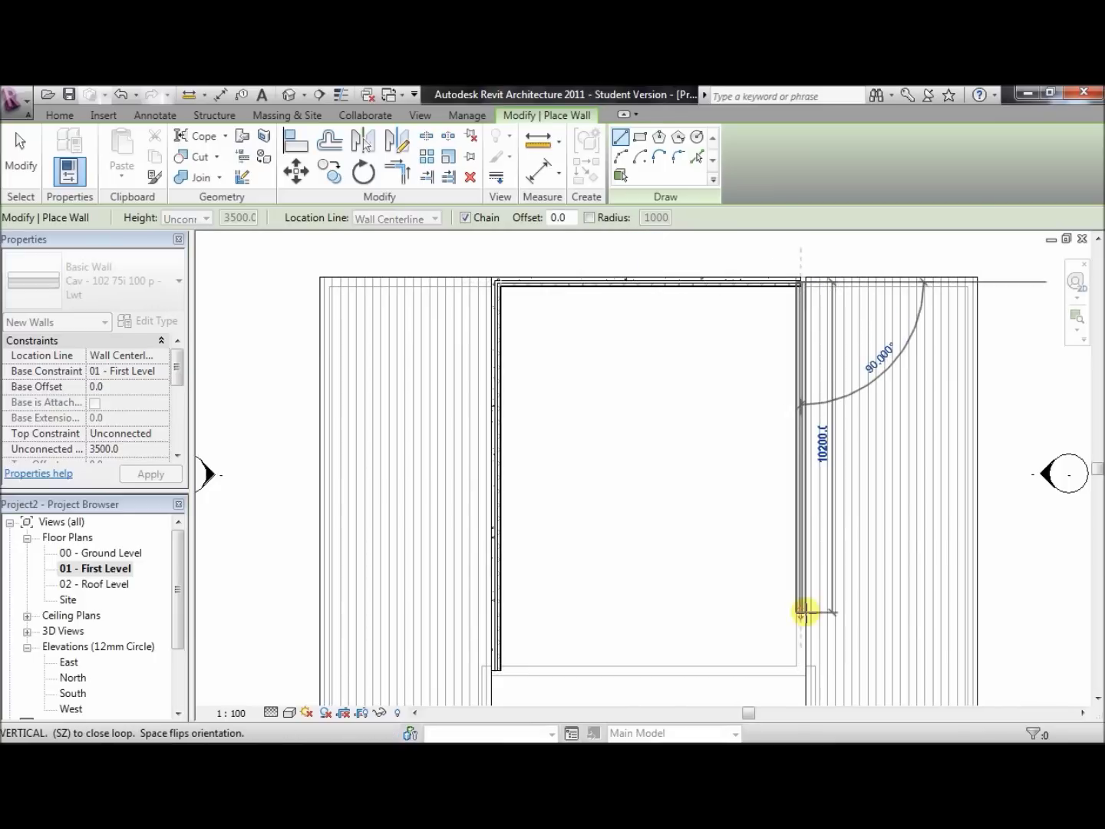
left_click(801, 669)
key("Escape")
key("Escape")
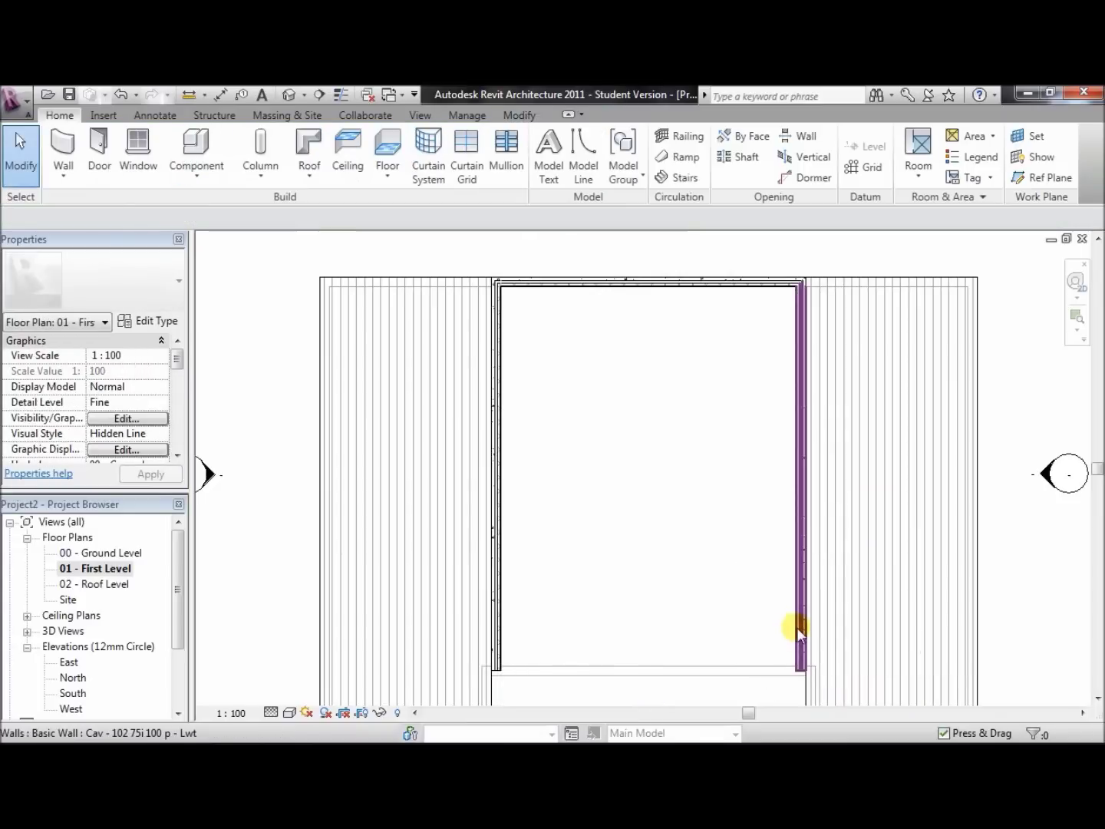
left_click(798, 583)
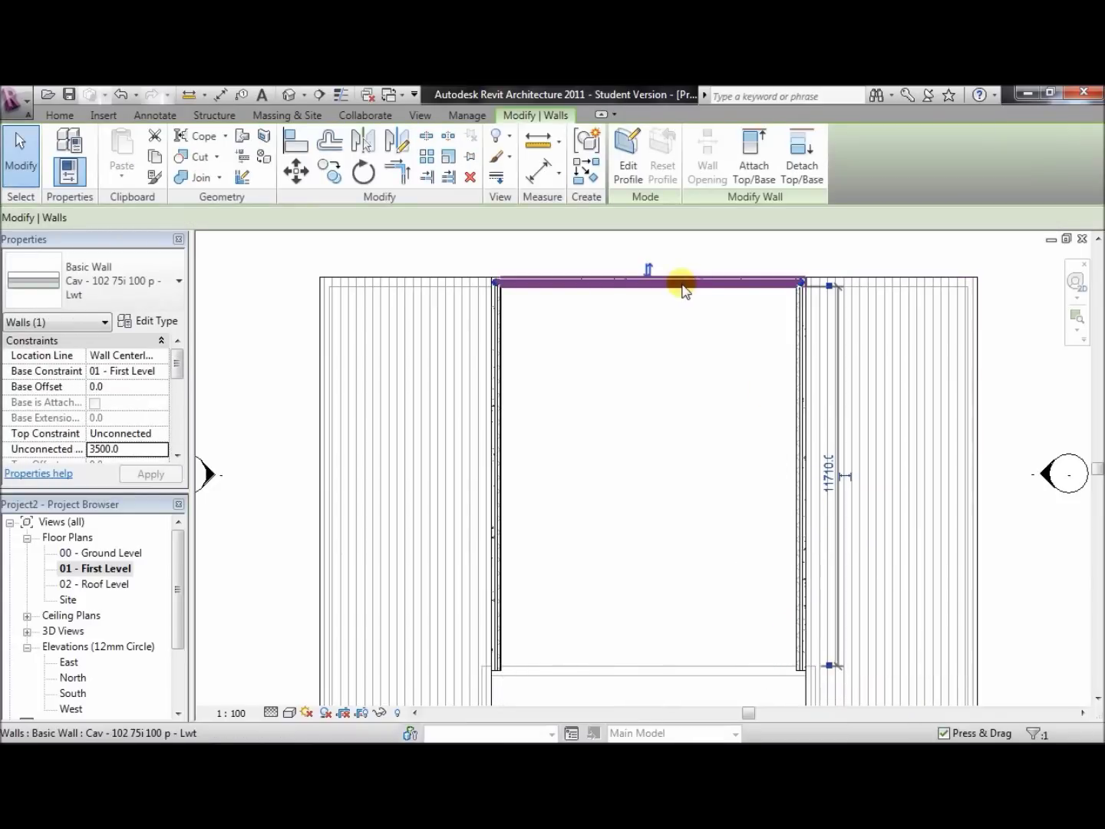
left_click(684, 284)
left_click(499, 369)
left_click(569, 485)
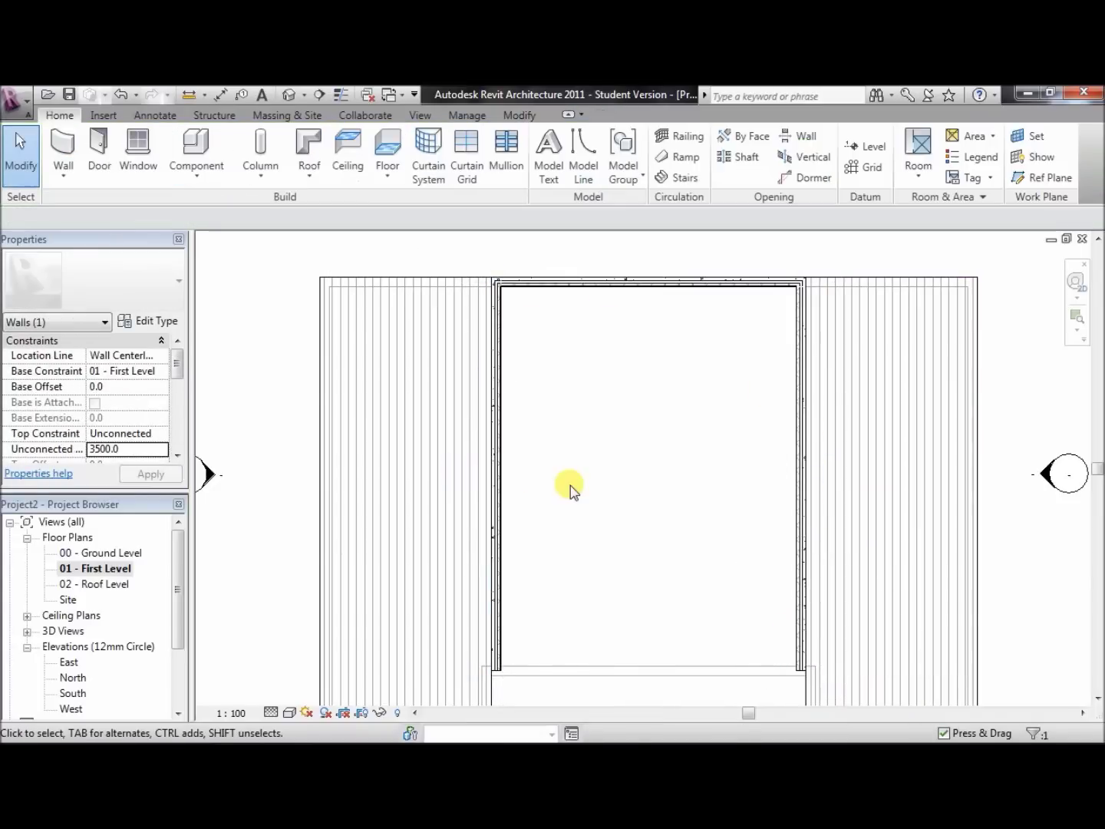
Change the recess wall's top constraint to Up to level: 02 - Roof Level and apply it
left_click(620, 673)
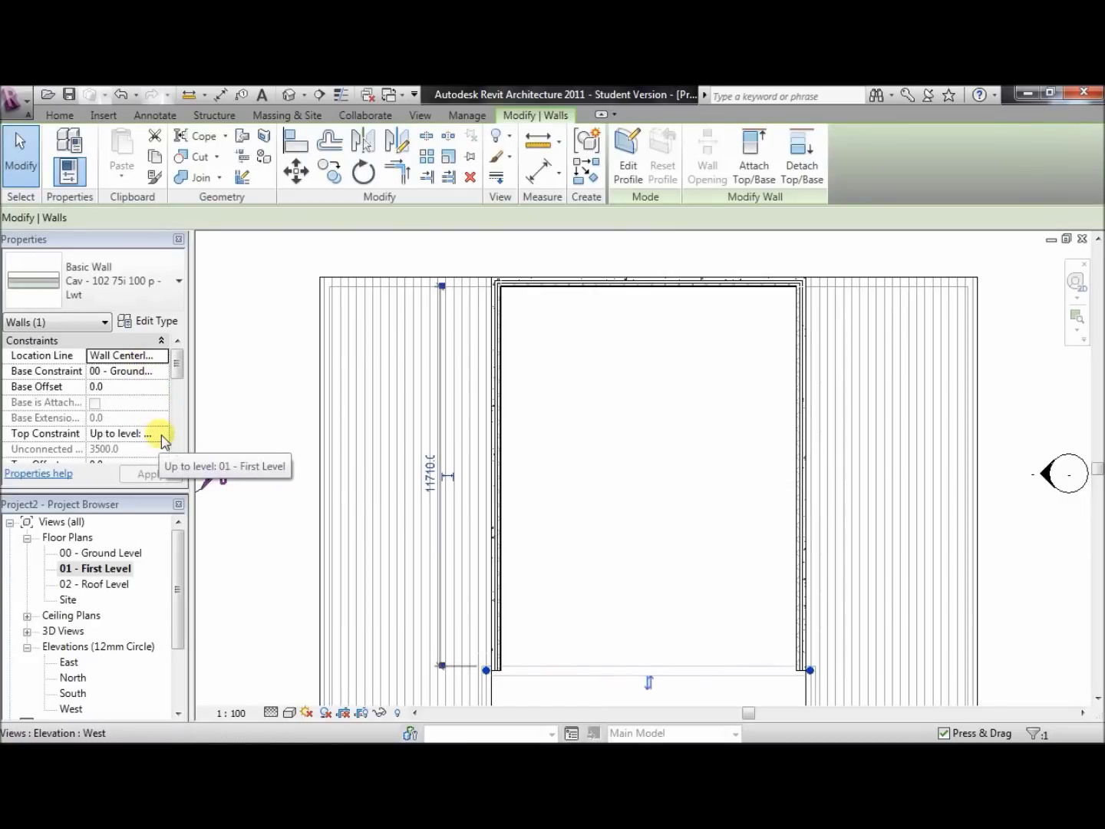
left_click(162, 435)
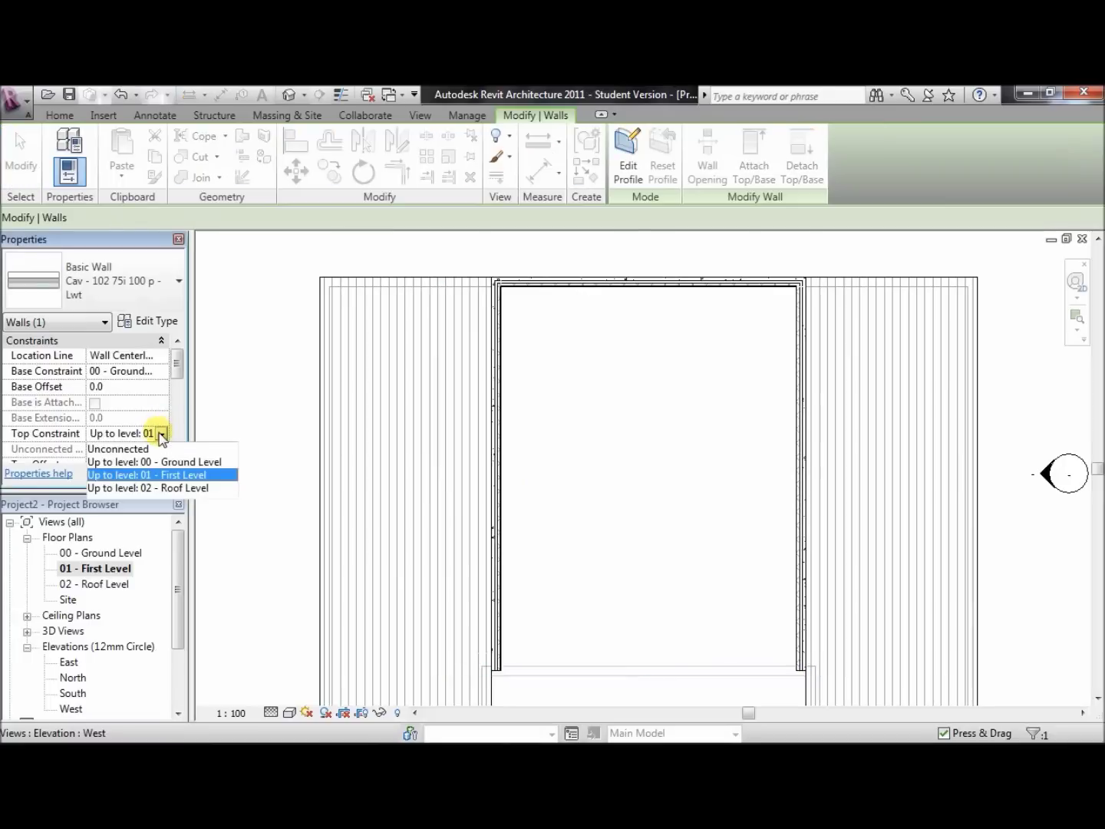
left_click(163, 488)
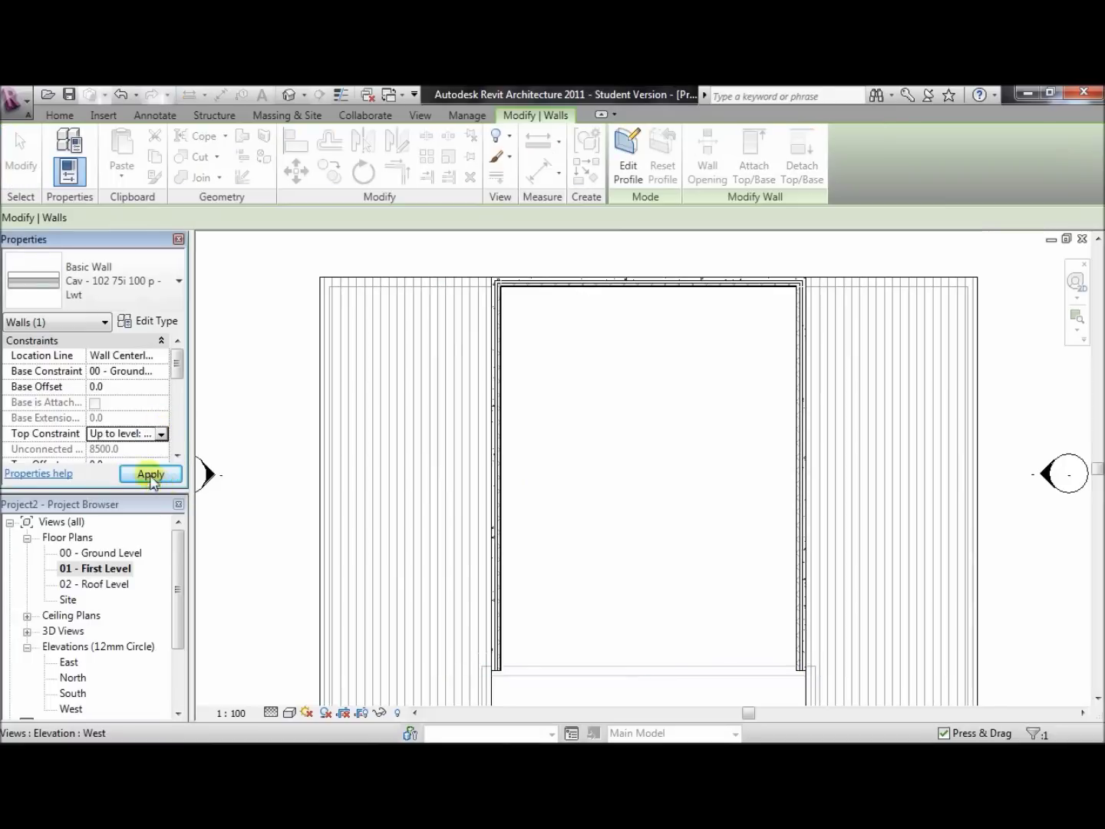
left_click(135, 473)
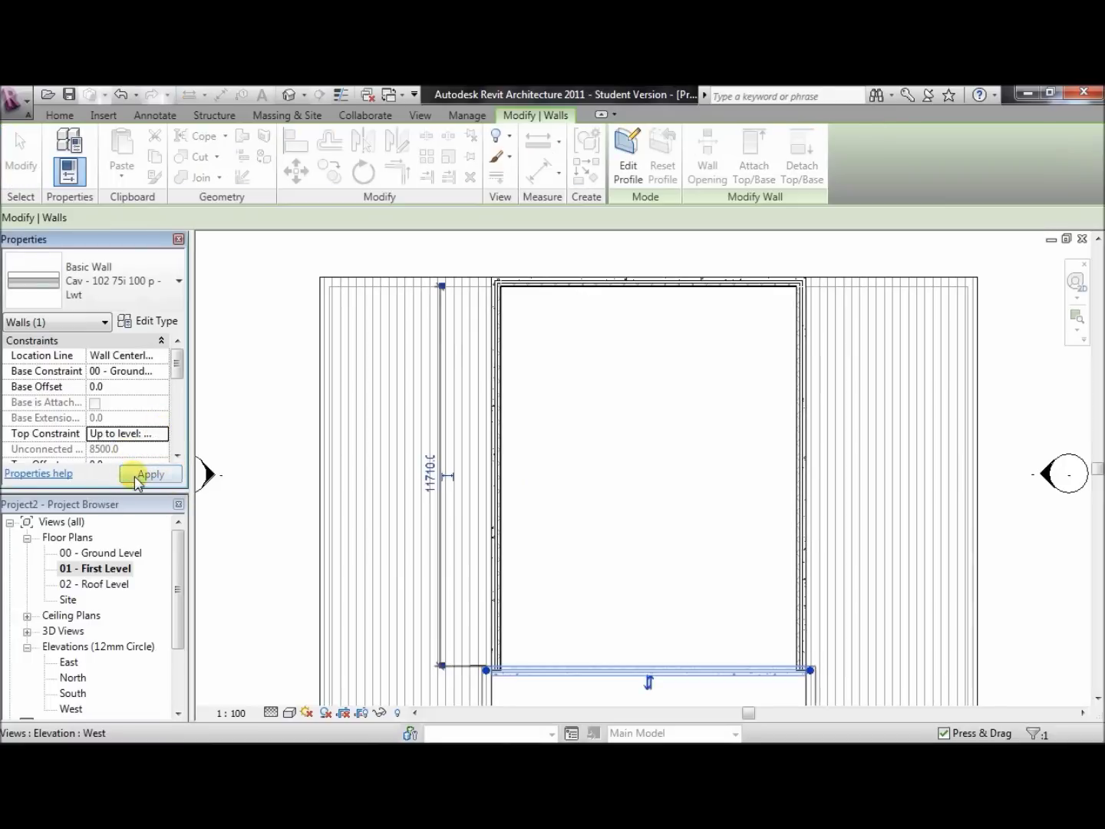
left_click(587, 519)
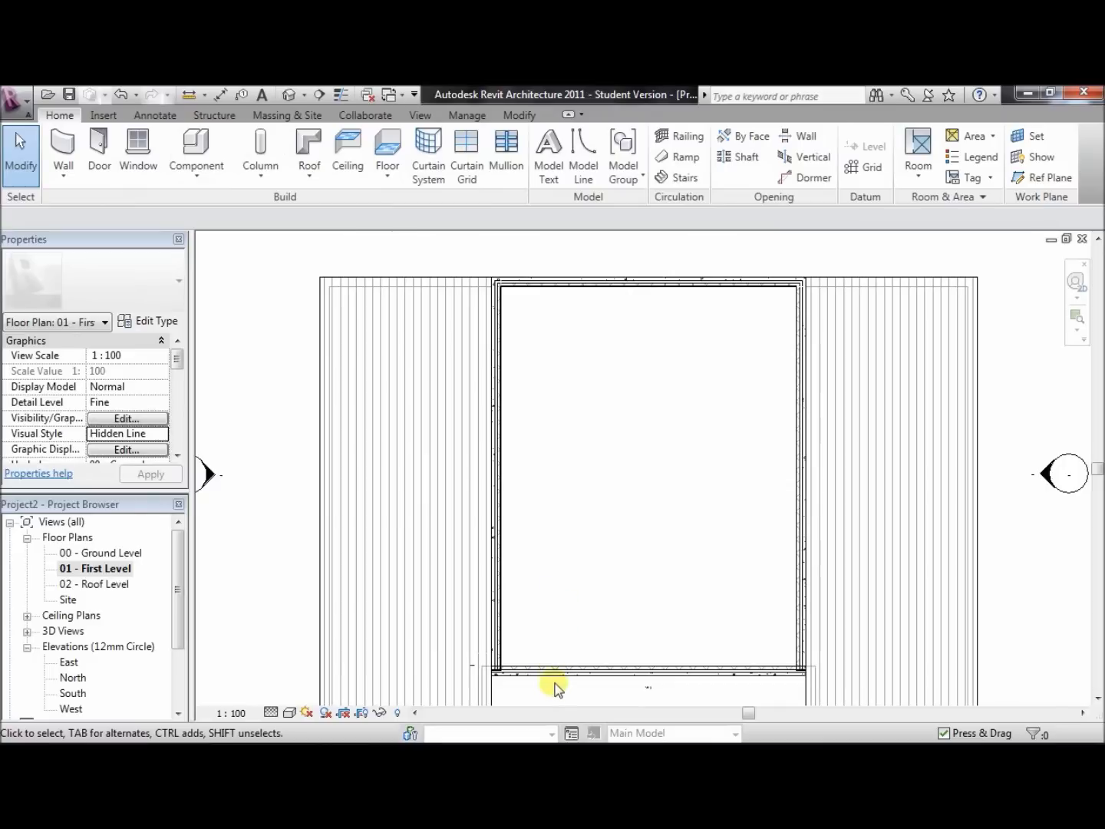
left_click(636, 675)
left_click(626, 632)
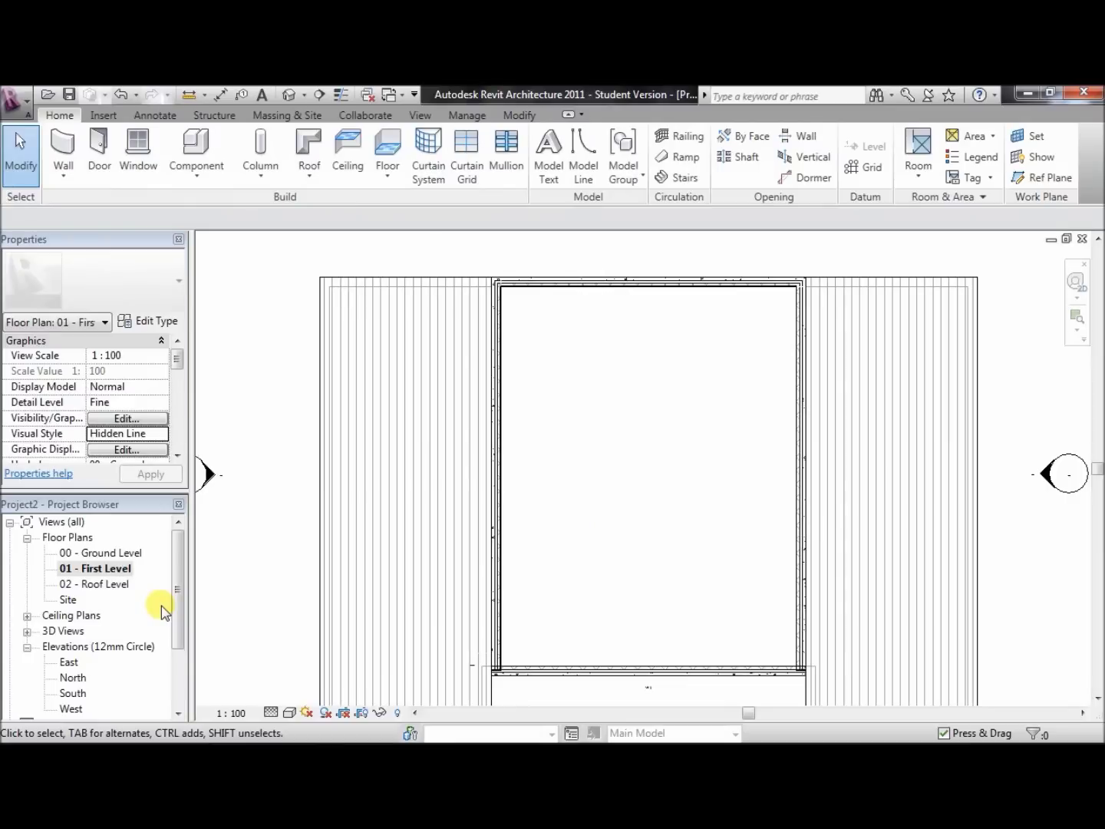
In the West elevation, lower the top of the recess wall to match the top of the adjoining first-level walls
left_click(75, 709)
double_click(75, 709)
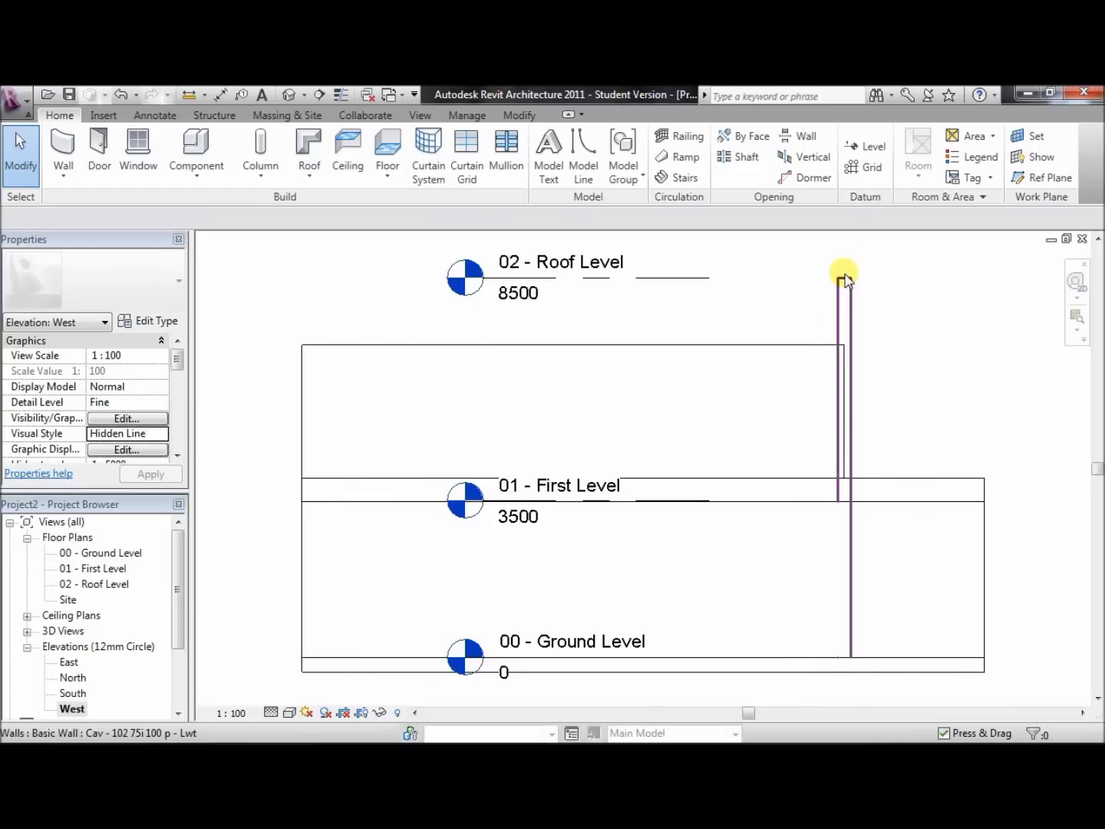
left_click(837, 324)
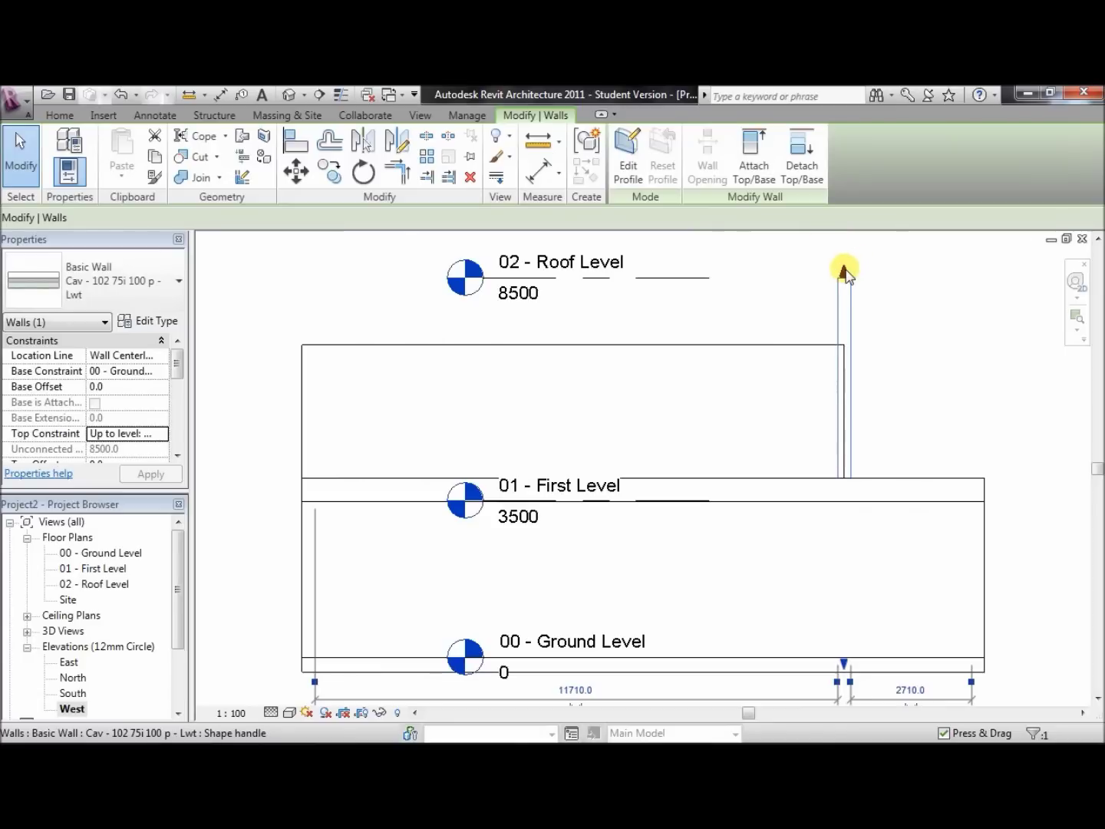
left_click_drag(844, 271, 842, 345)
left_click(899, 354)
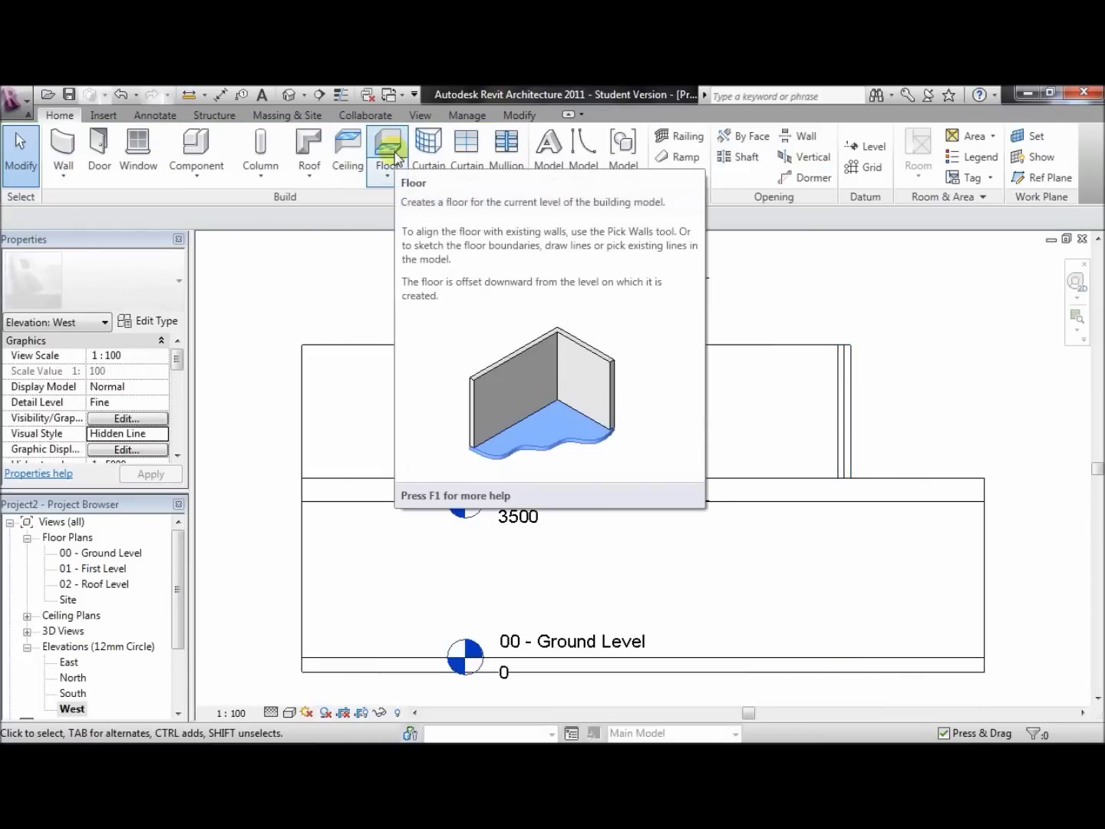
left_click(392, 153)
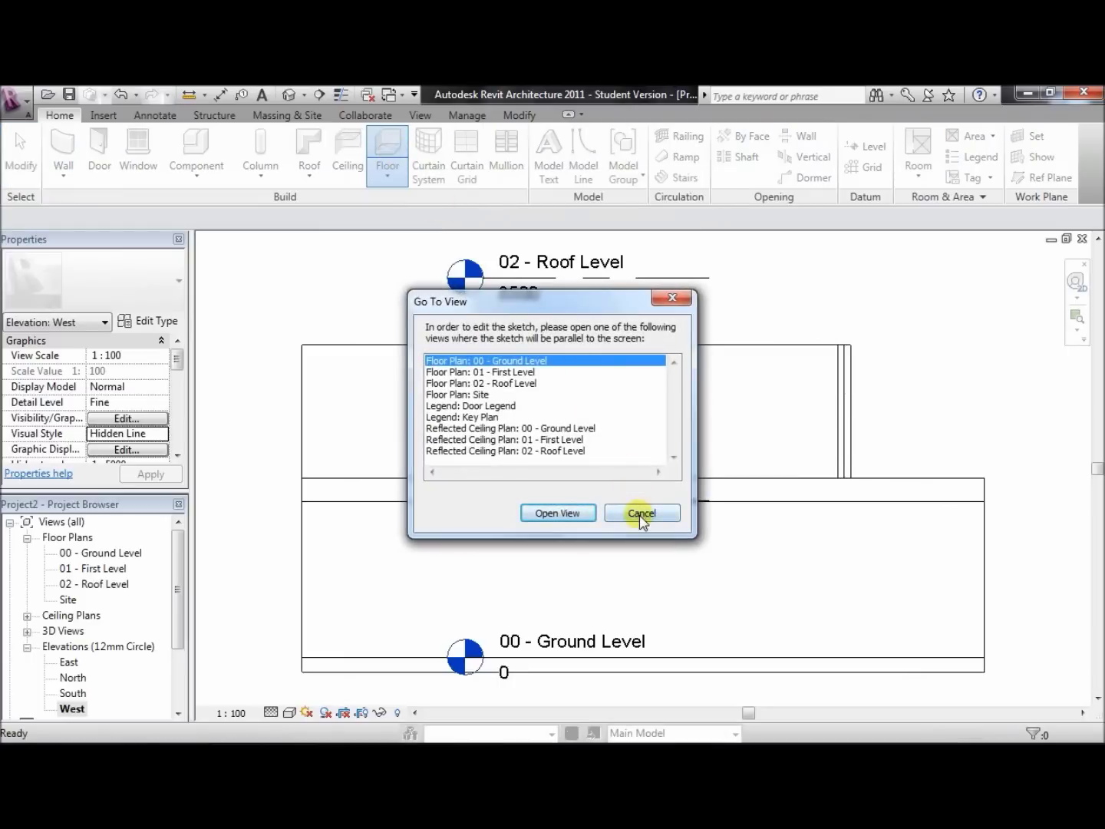
left_click(639, 513)
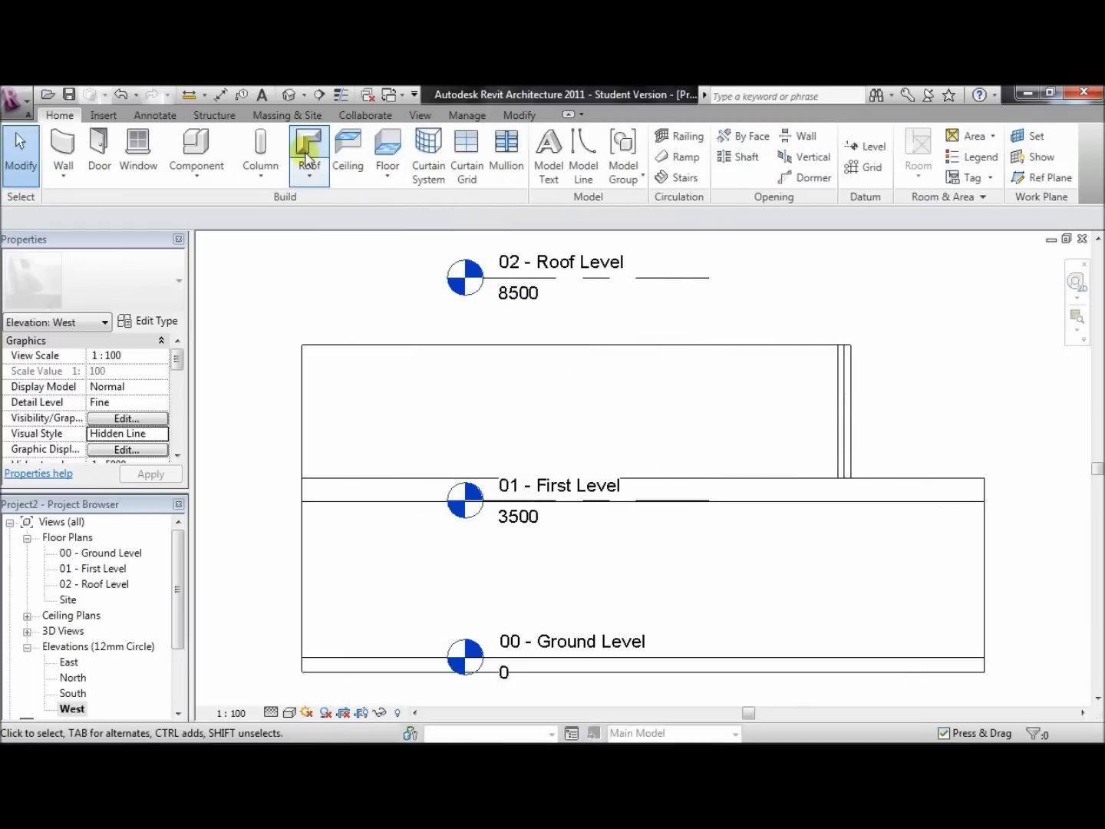
Start a Roof by Extrusion on the west first-level wall's plane, referenced to 02 - Roof Level with offset 0.0
left_click(309, 176)
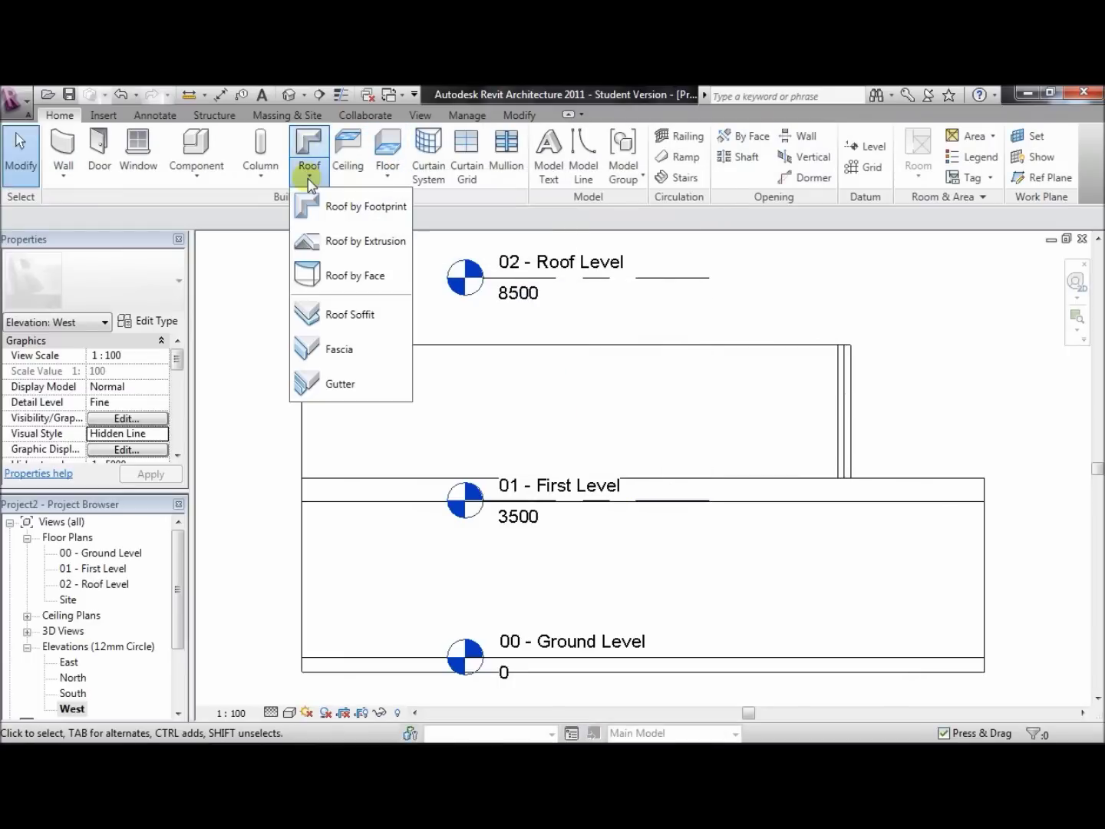
left_click(315, 247)
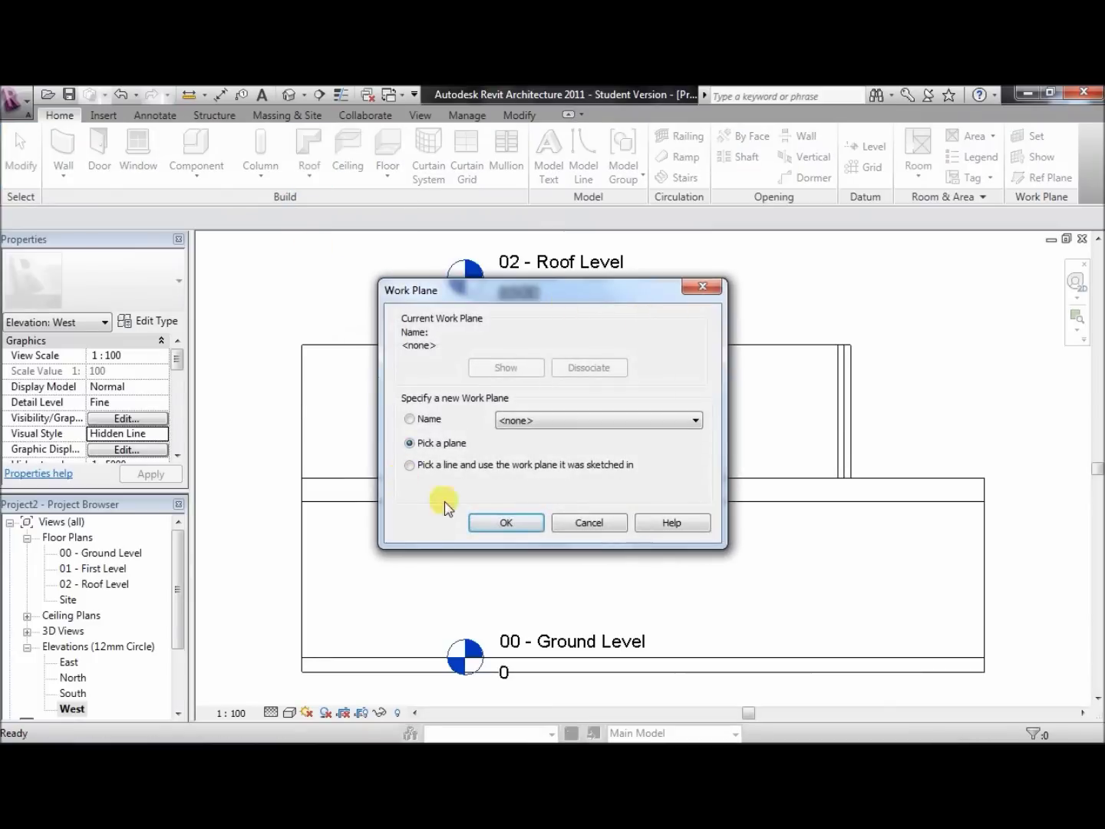
left_click(500, 522)
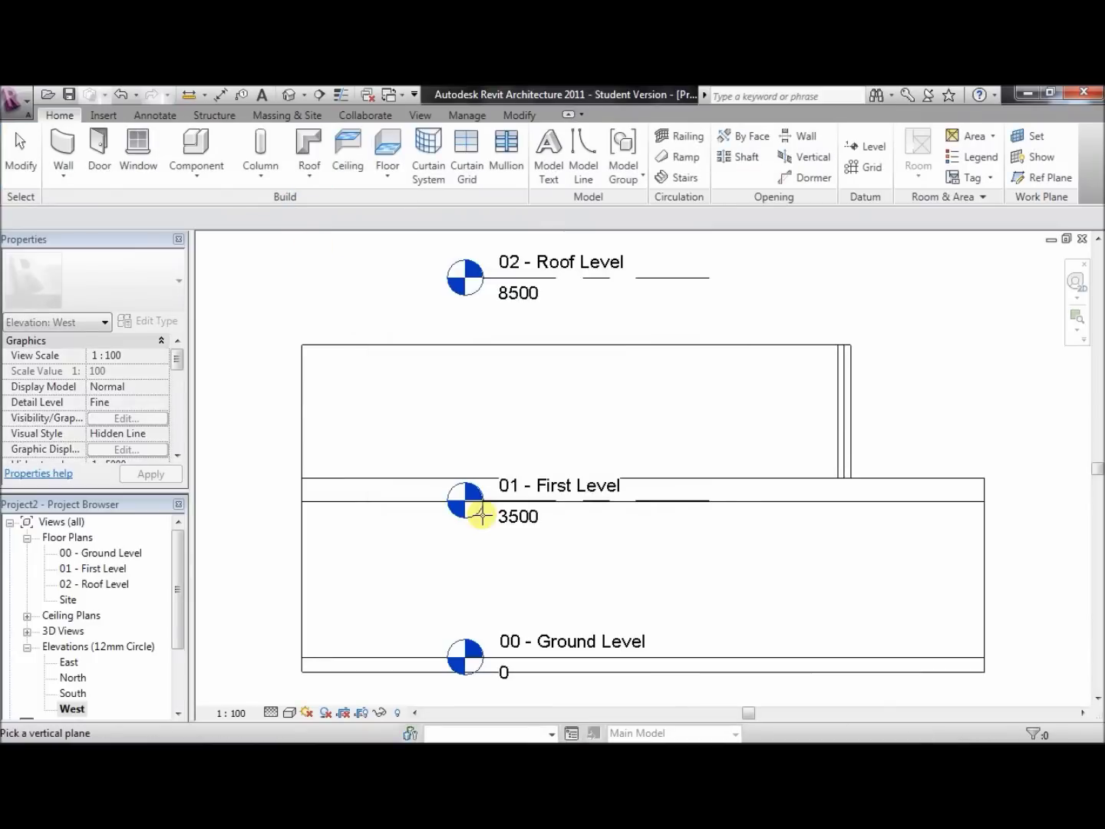
left_click(368, 347)
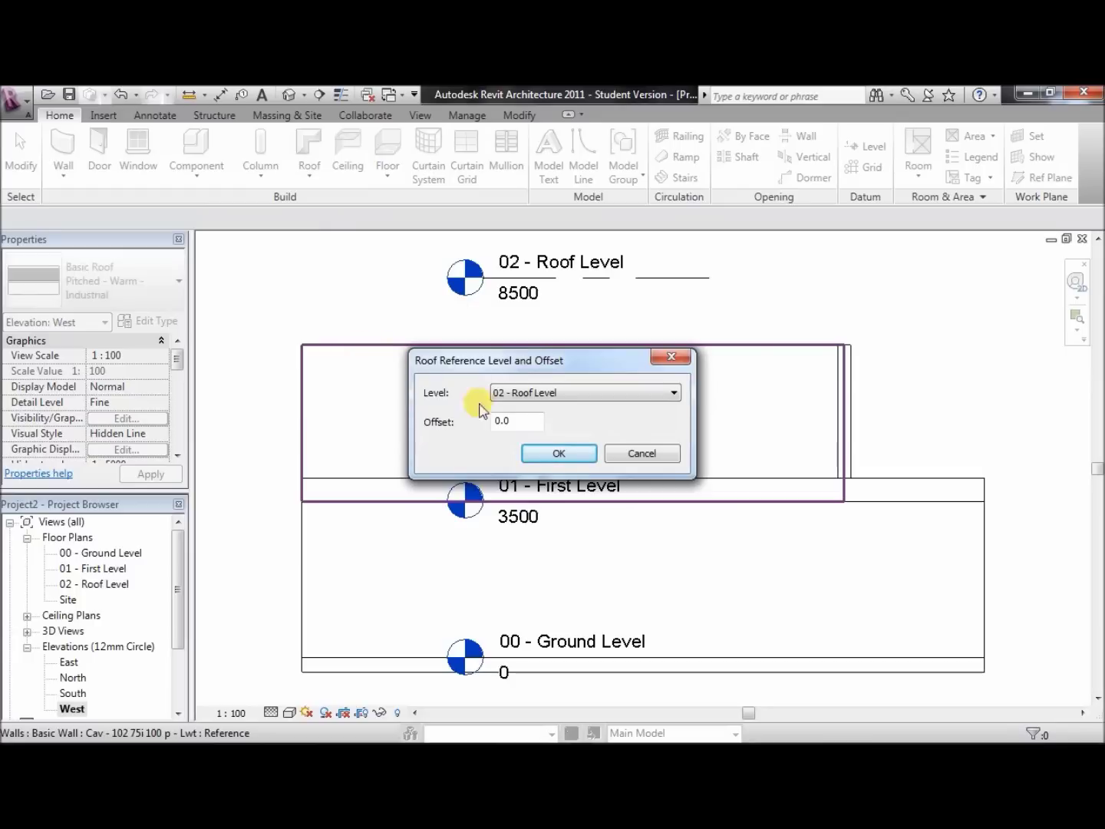
left_click(551, 454)
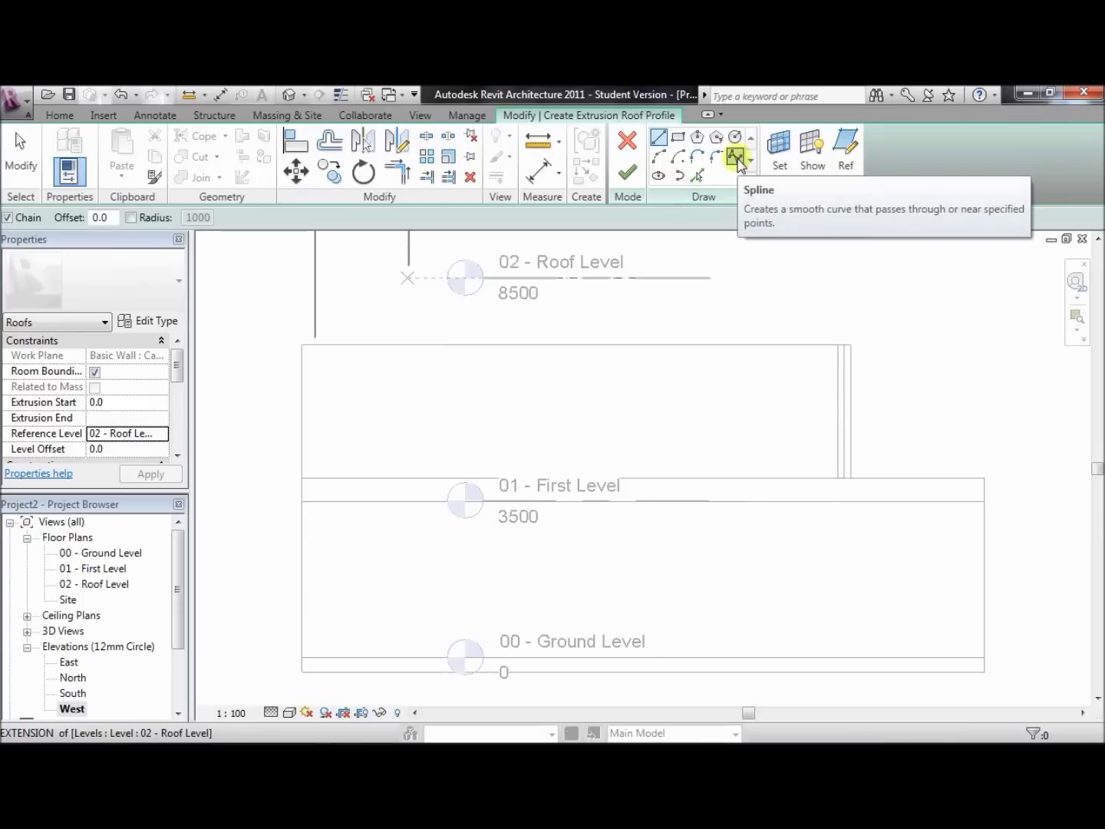
Sketch a wavy spline roof profile across the top of the first-level volume, dipping mid-span, peaking near the far end and overhanging both ends
left_click(735, 157)
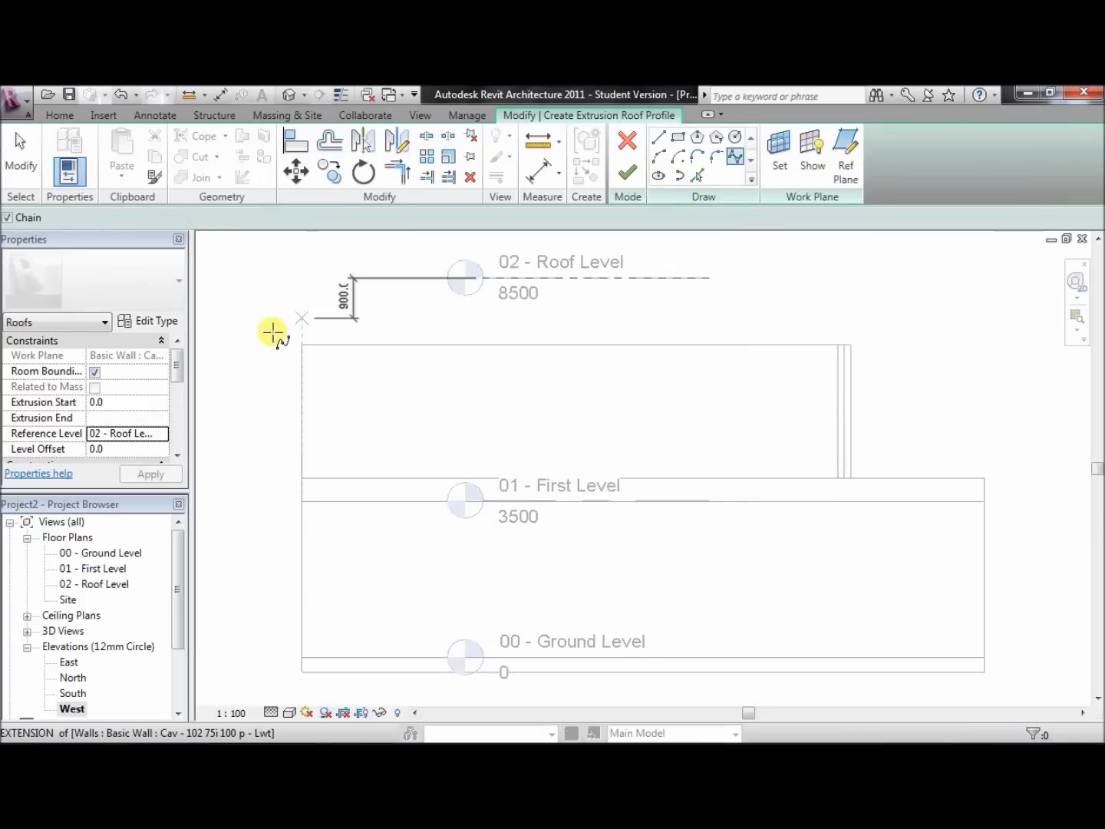
left_click(275, 329)
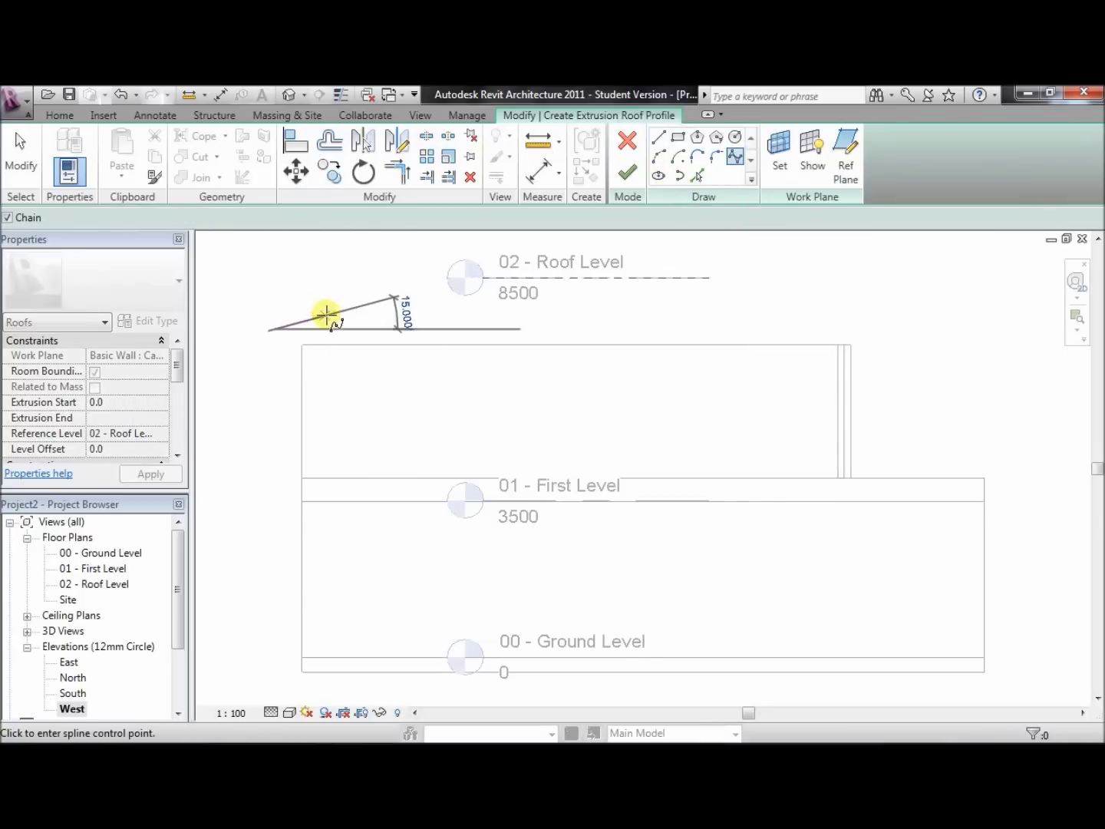
left_click(351, 315)
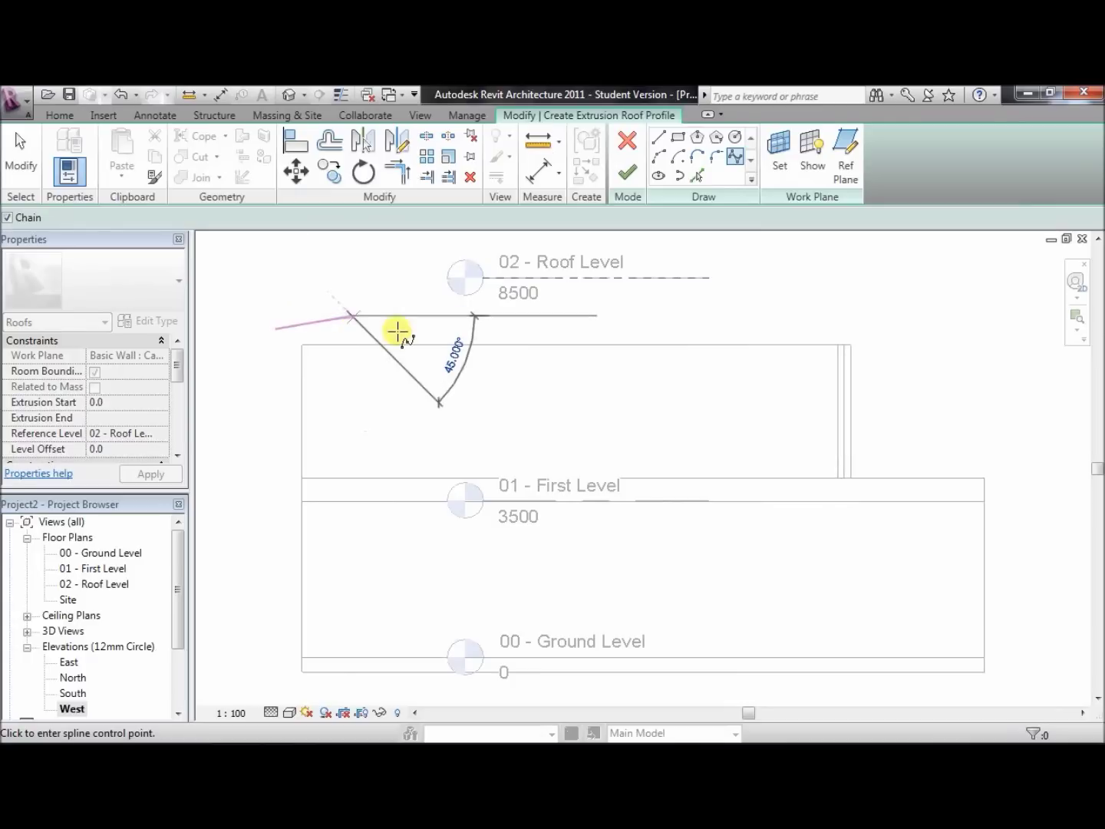
left_click(419, 356)
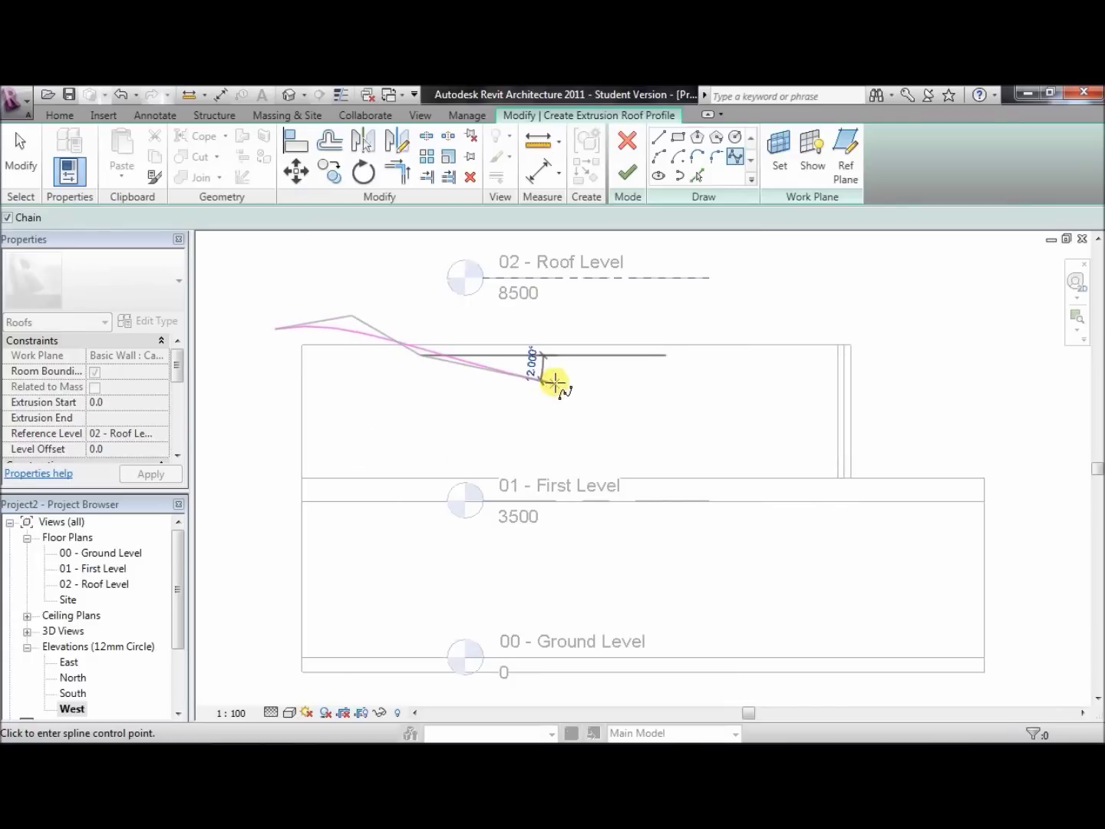
left_click(555, 368)
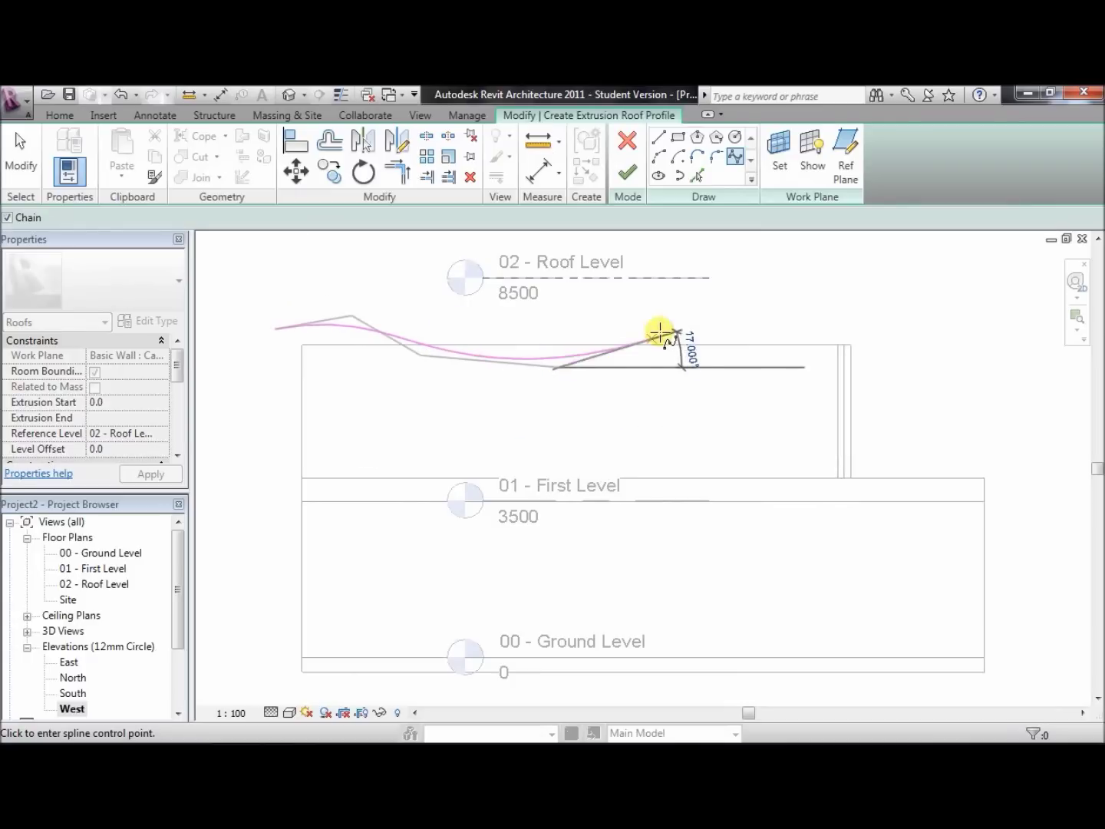
left_click(669, 336)
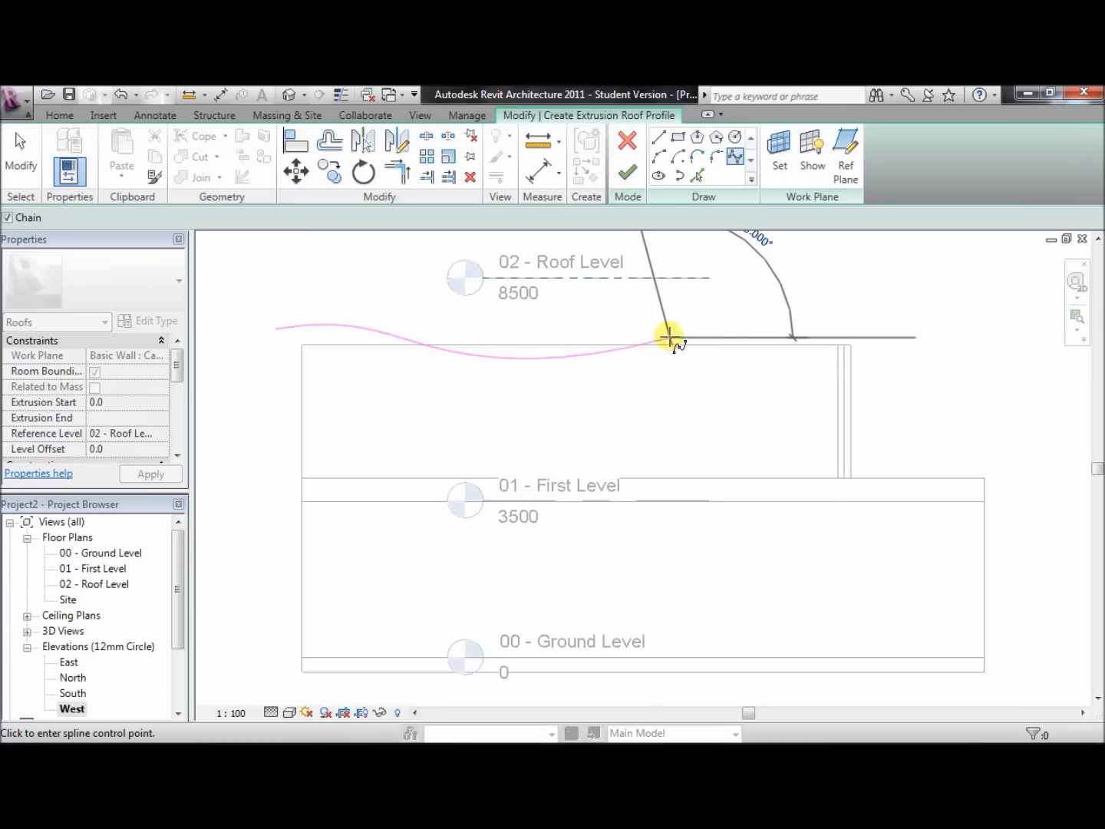
left_click(756, 322)
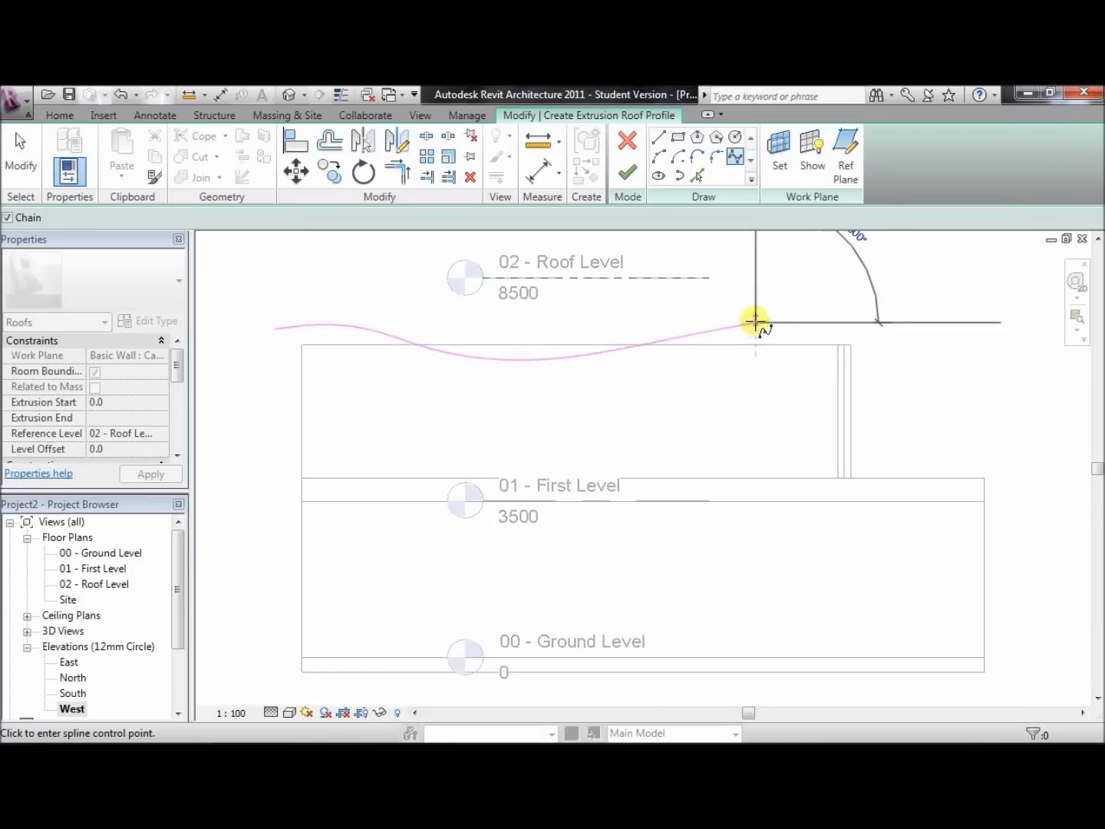
left_click(819, 296)
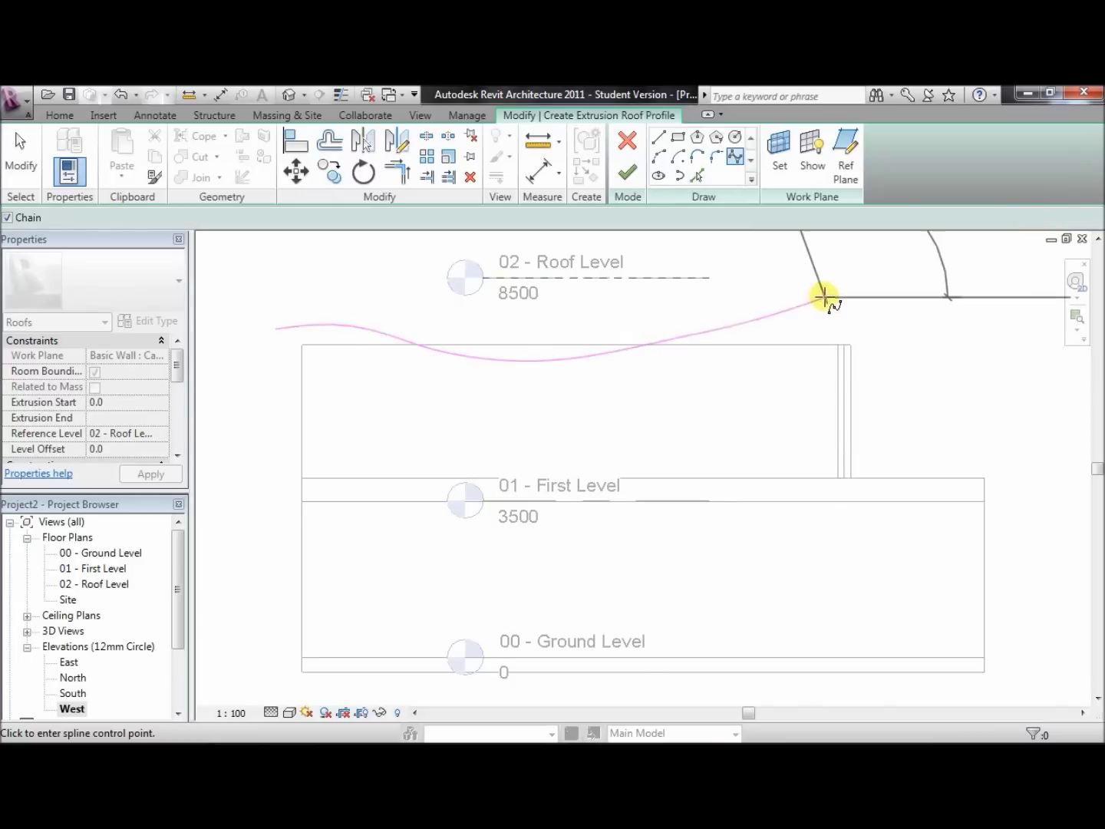
left_click(865, 310)
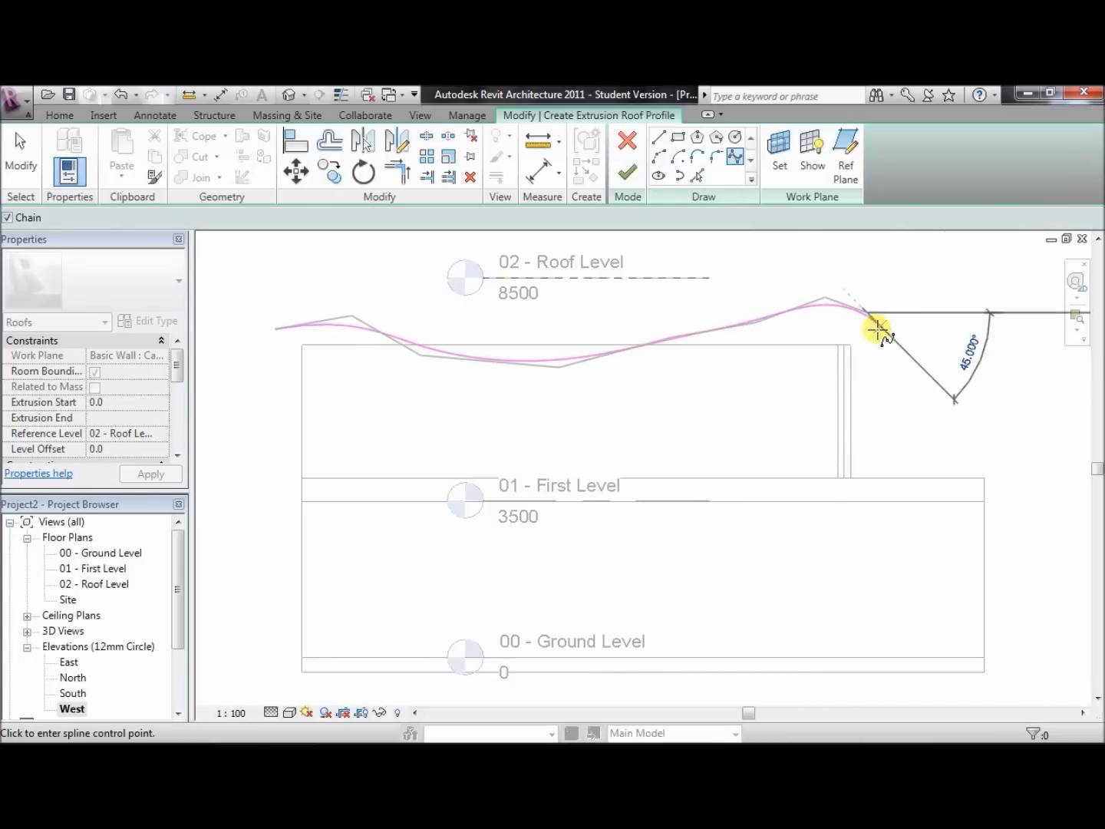
left_click(878, 328)
key("Escape")
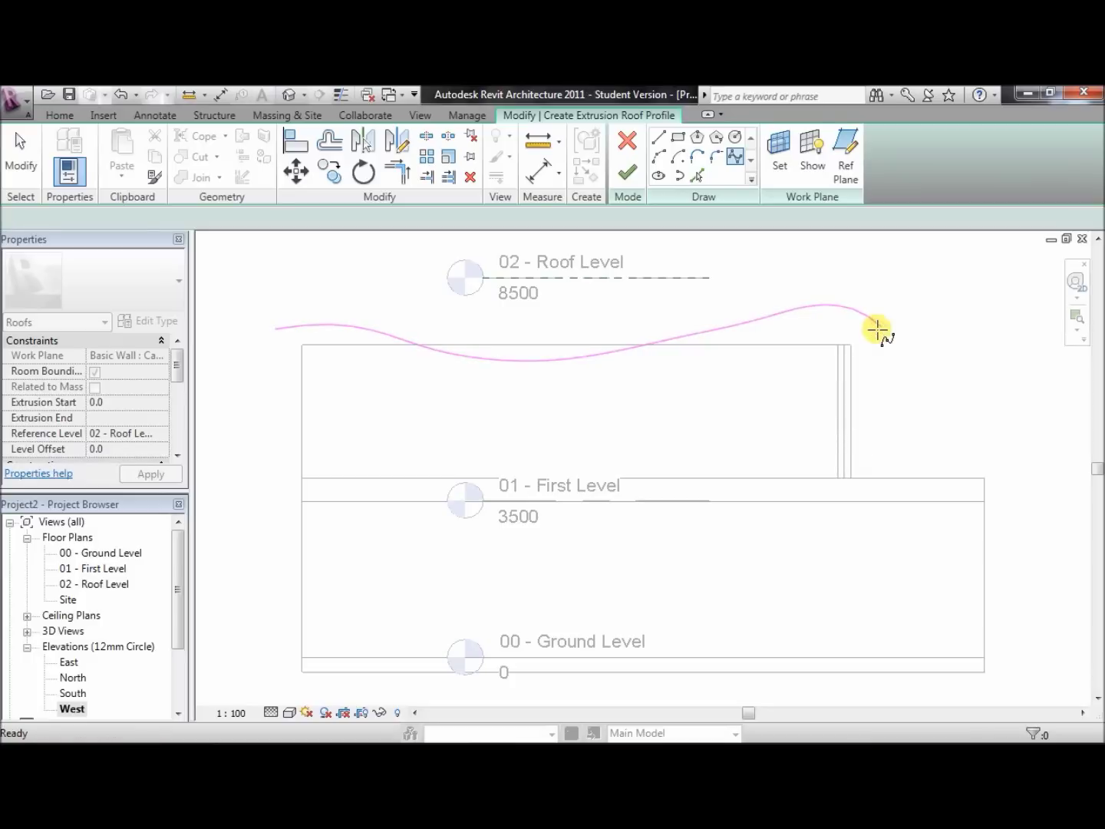
key("Escape")
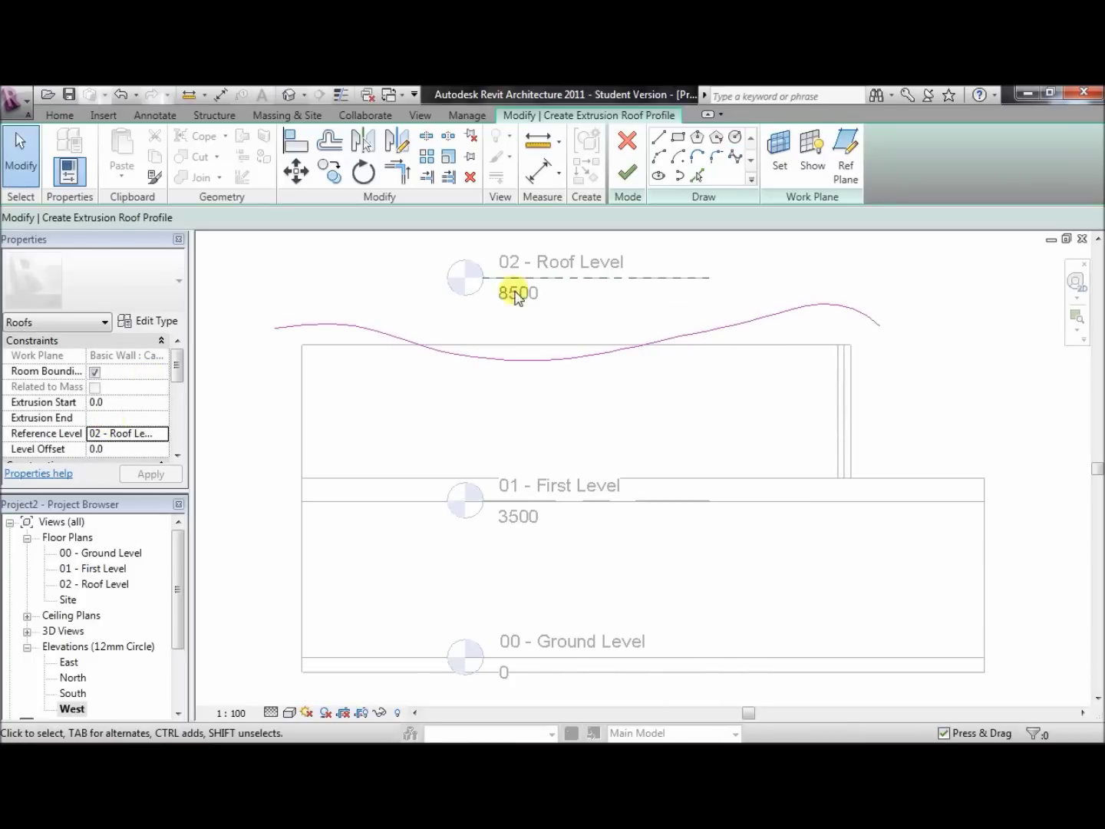
left_click(552, 278)
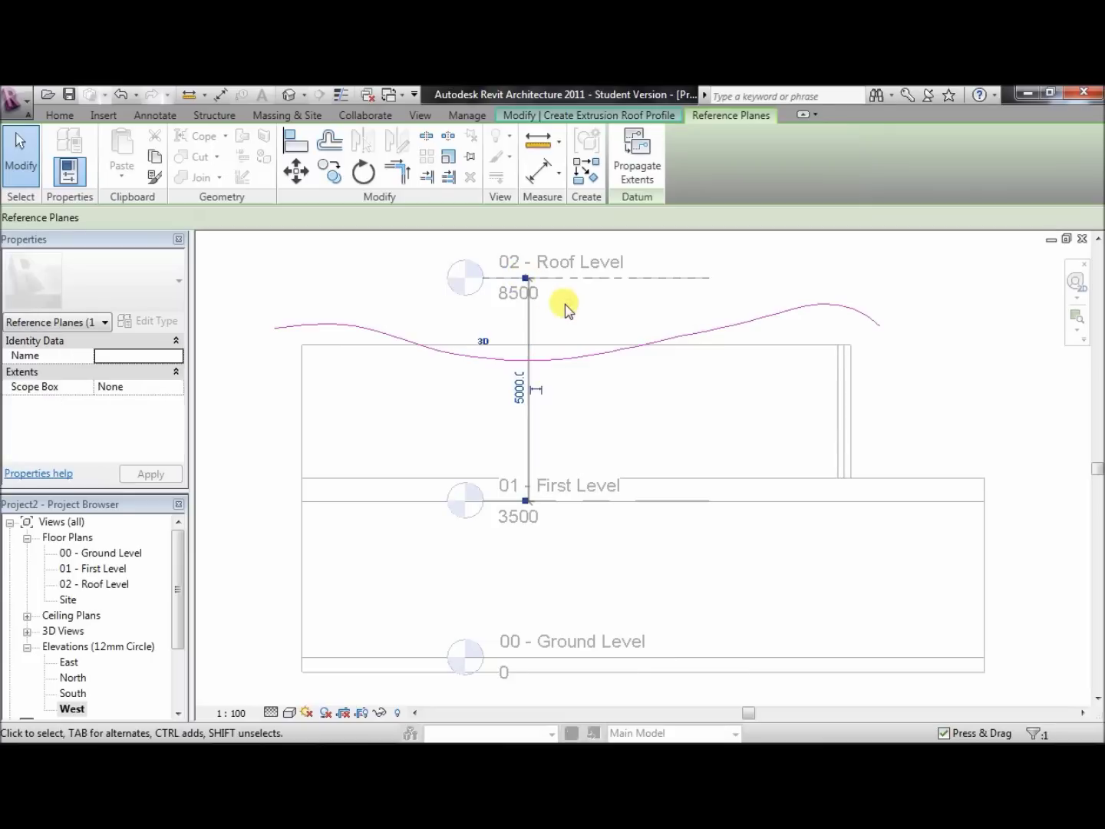
key("Escape")
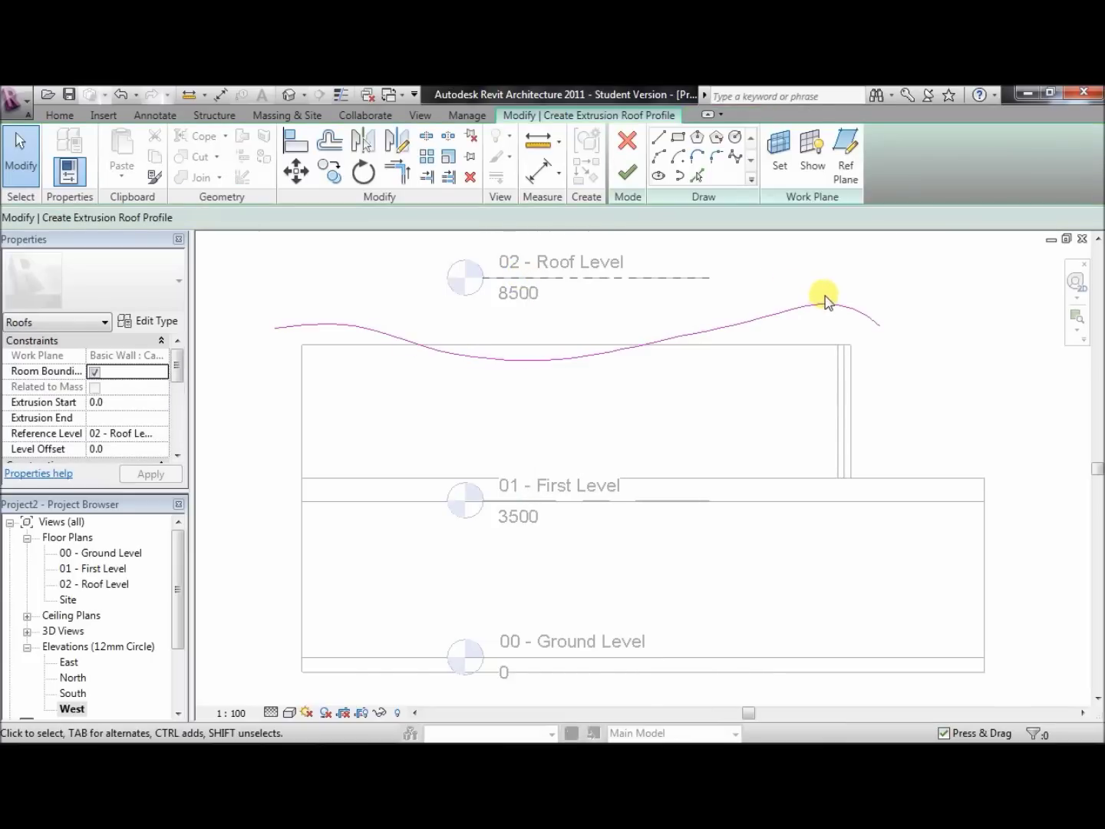
Set the roof's Extrusion End to -9710 and finish the extruded roof
left_click(124, 420)
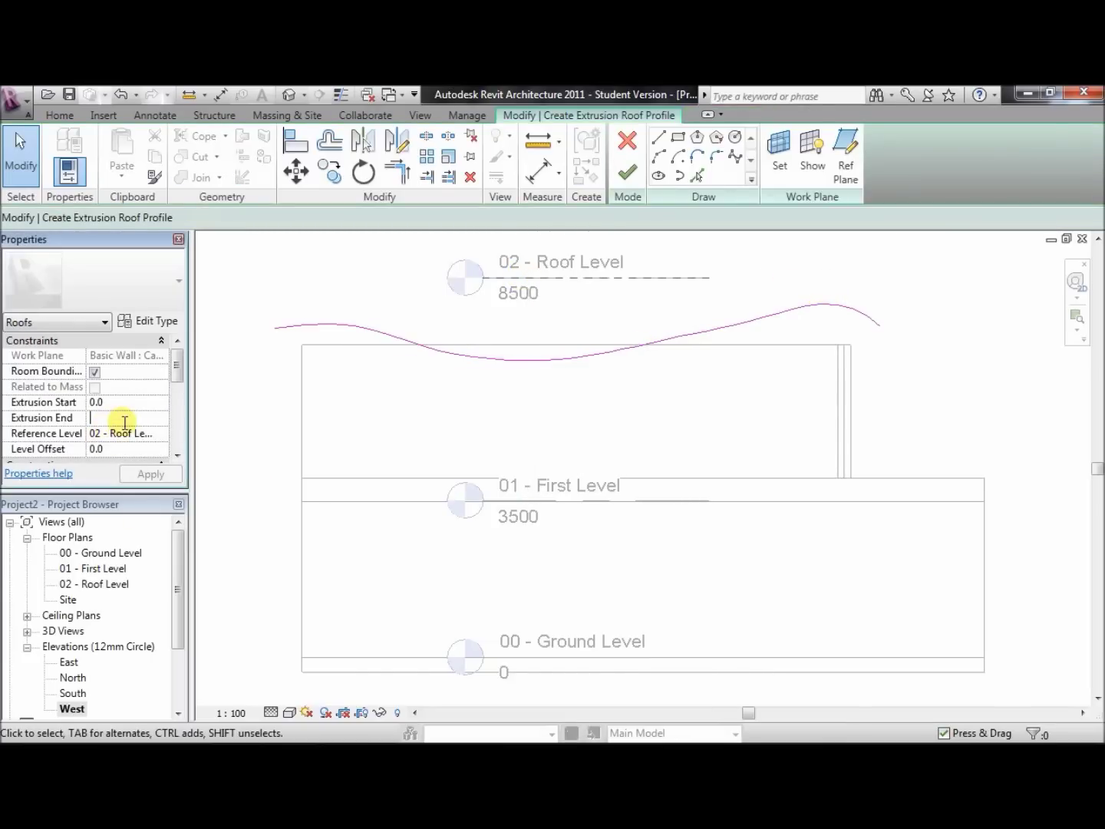
type("-9")
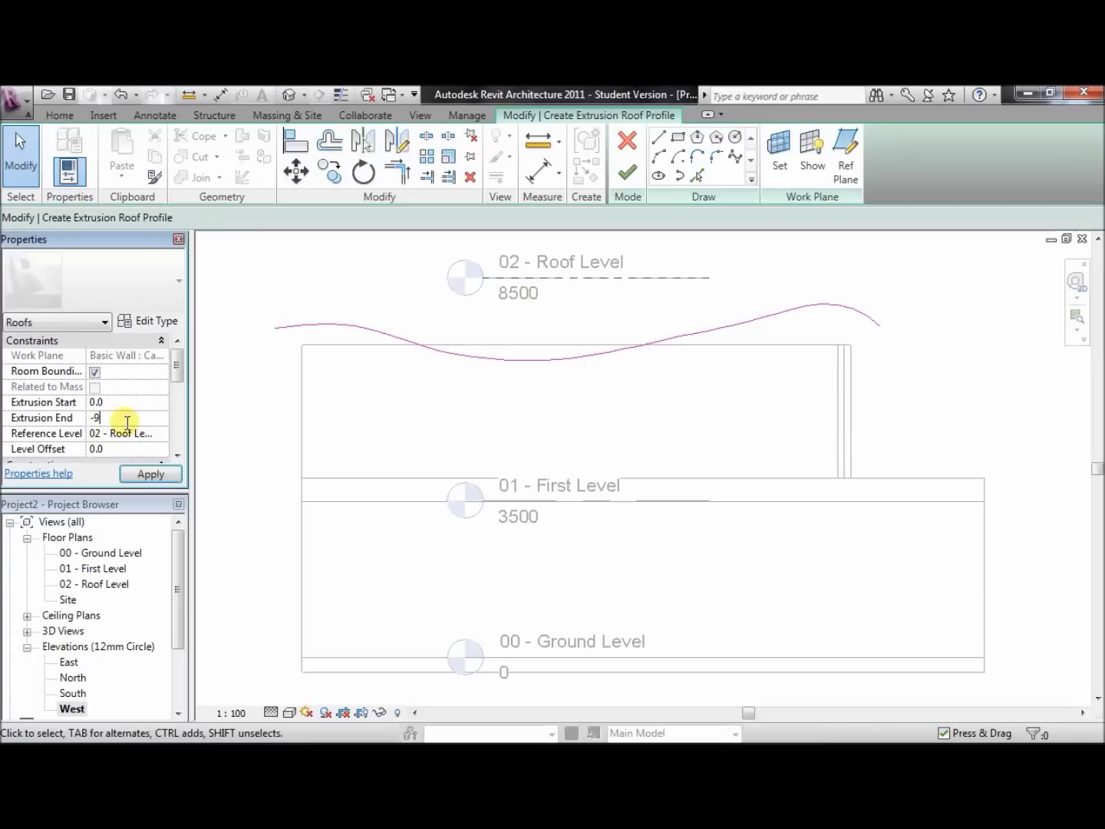
type("710")
left_click(152, 473)
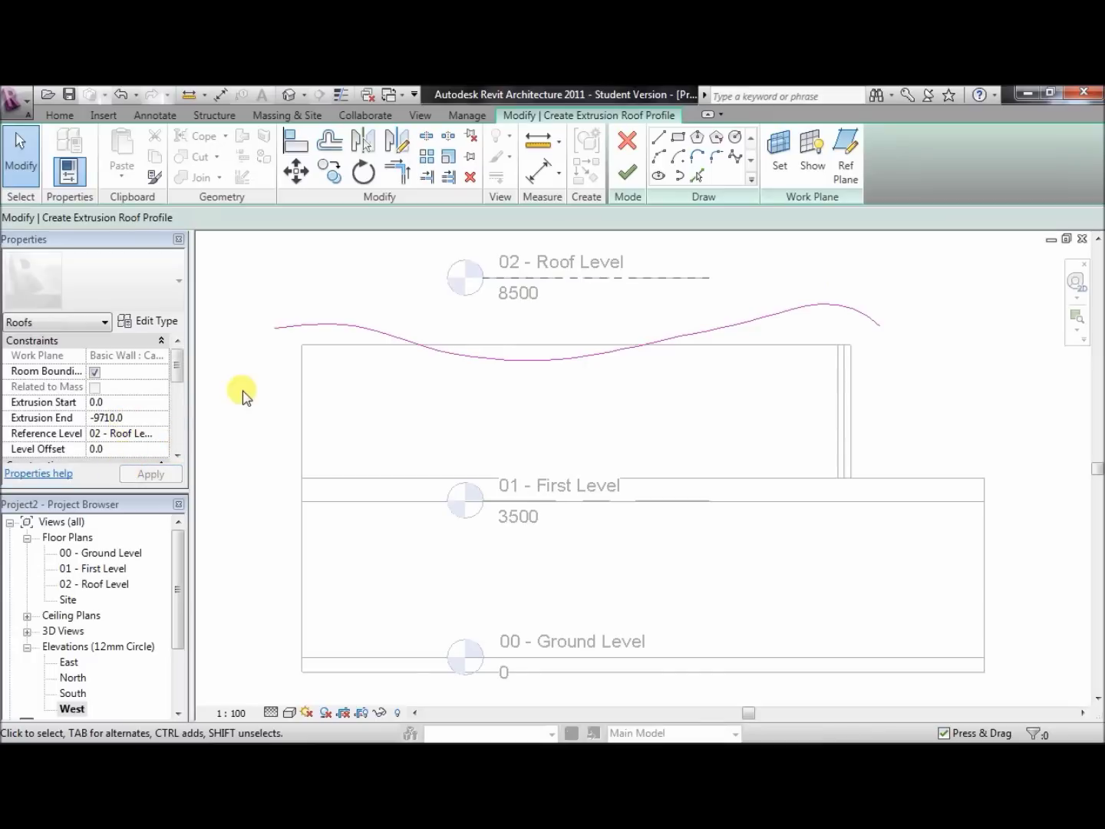
left_click(627, 175)
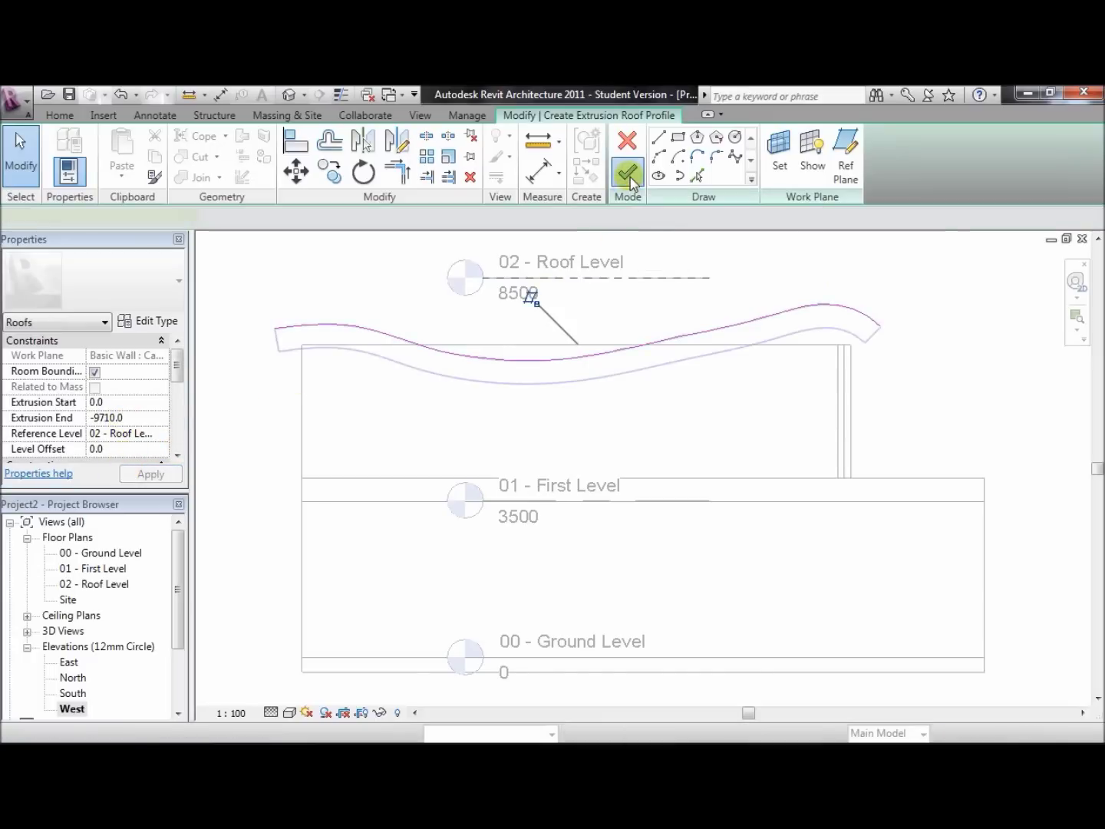
left_click(638, 321)
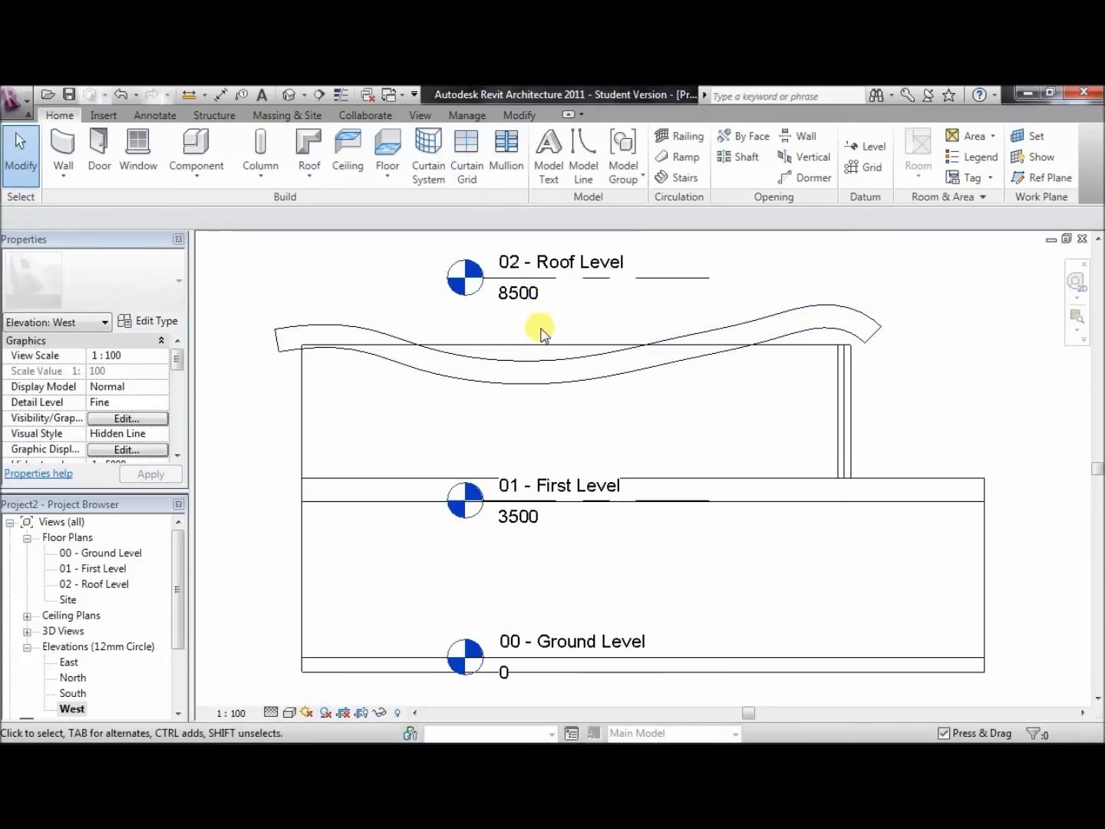
Attach the top of the west first-level wall to the underside of the curved roof
left_click(541, 349)
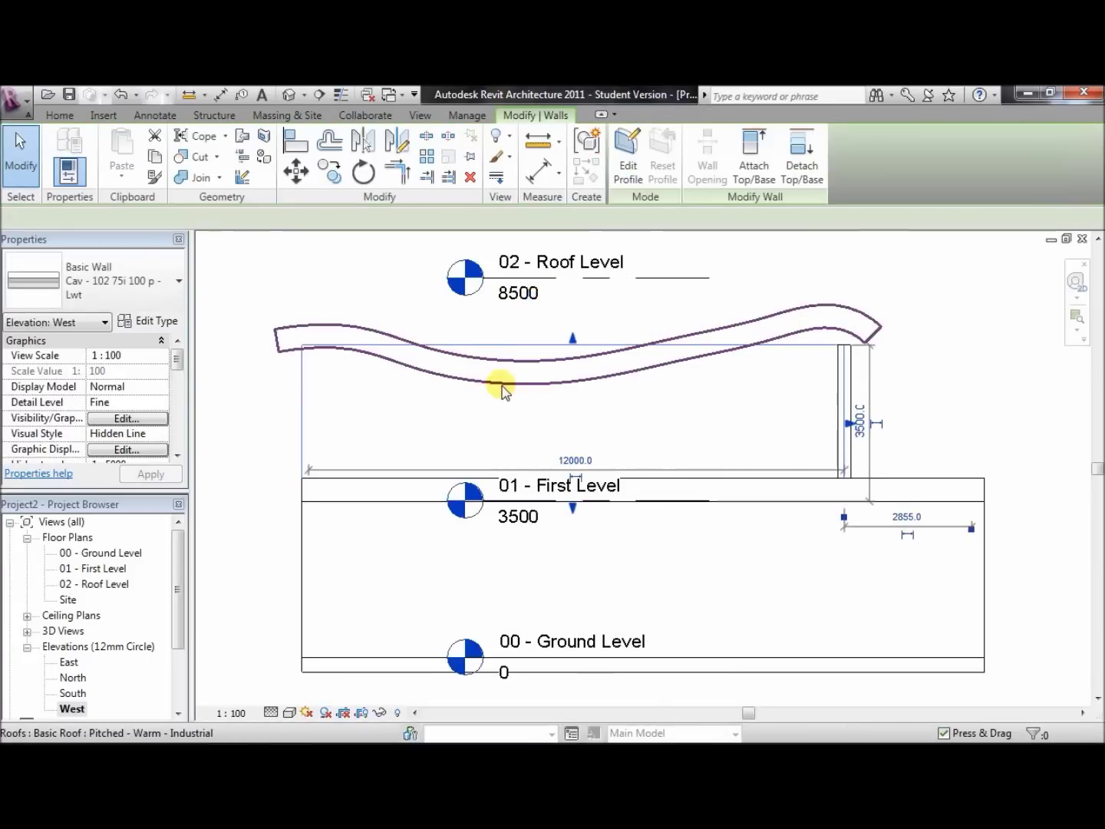
left_click(502, 387)
left_click(500, 321)
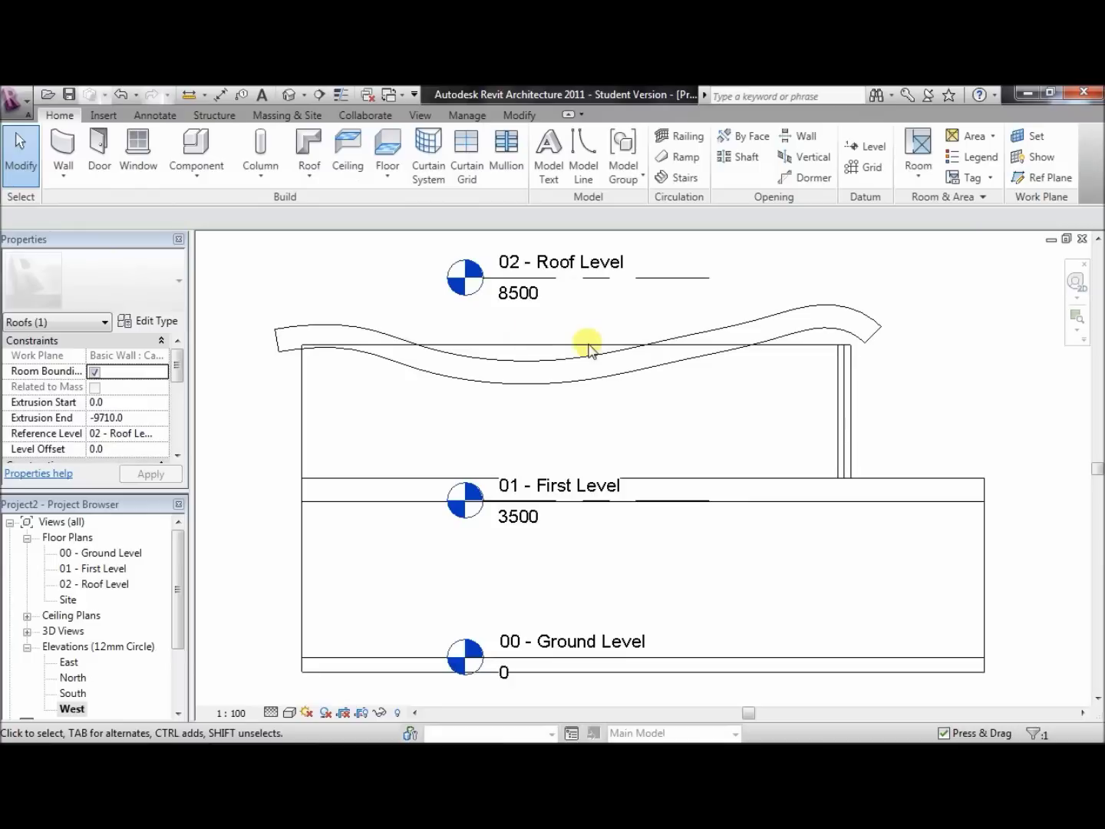
left_click(798, 353)
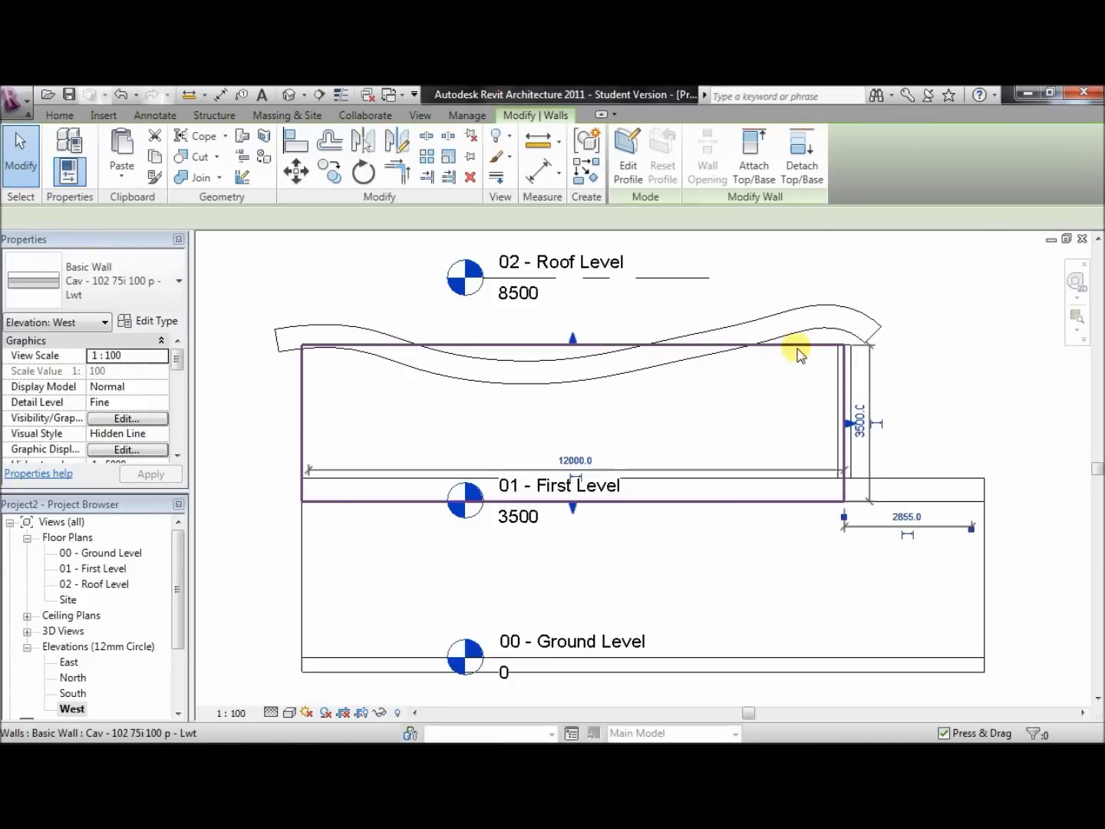
left_click(753, 175)
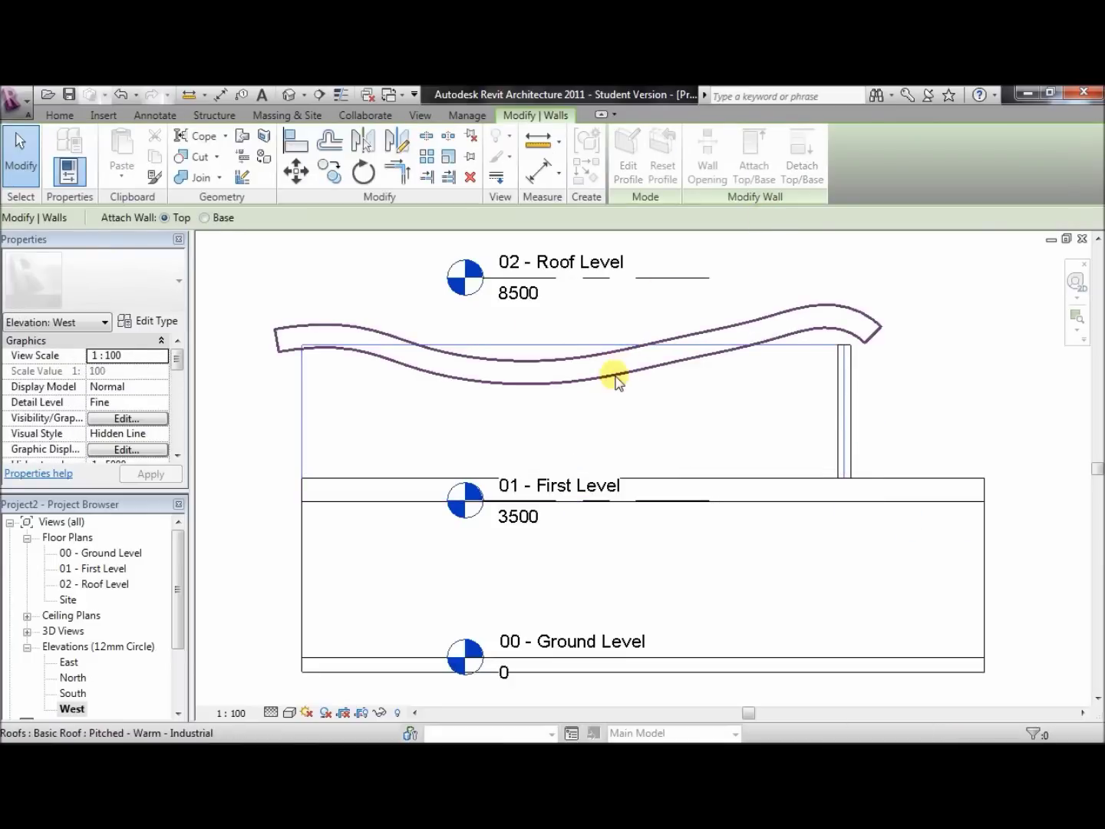
left_click(616, 381)
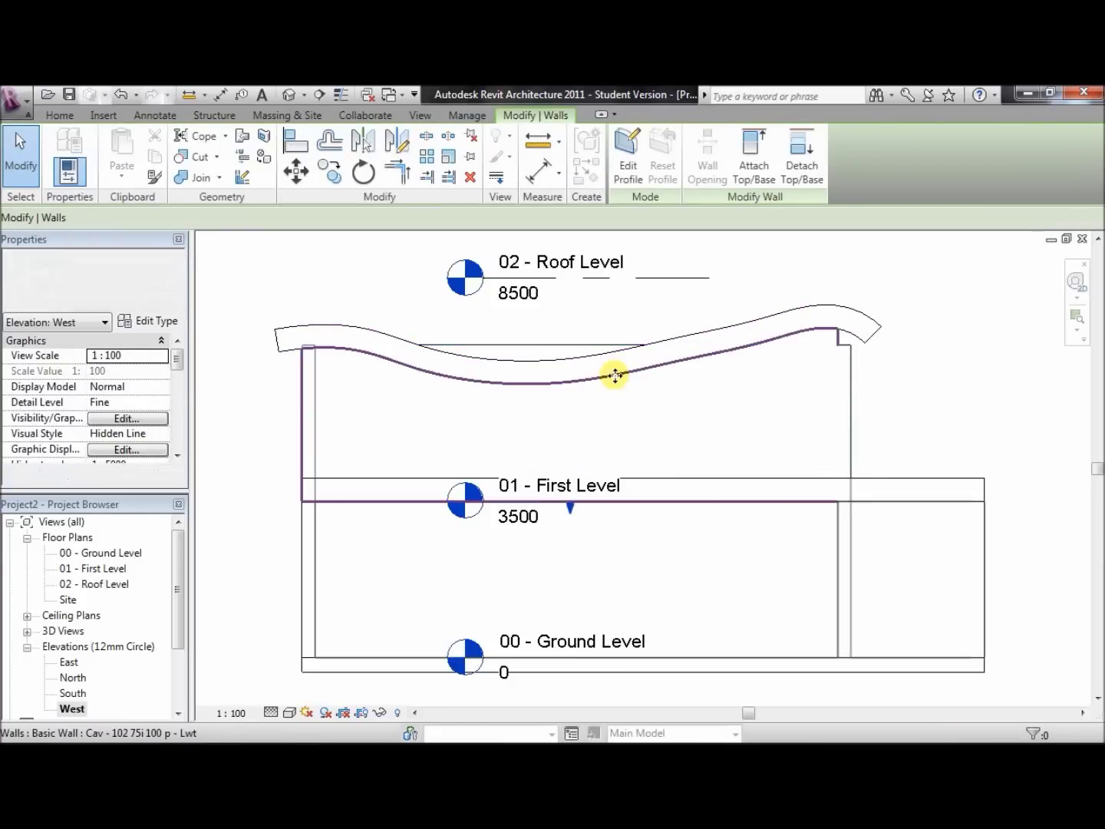
left_click(770, 276)
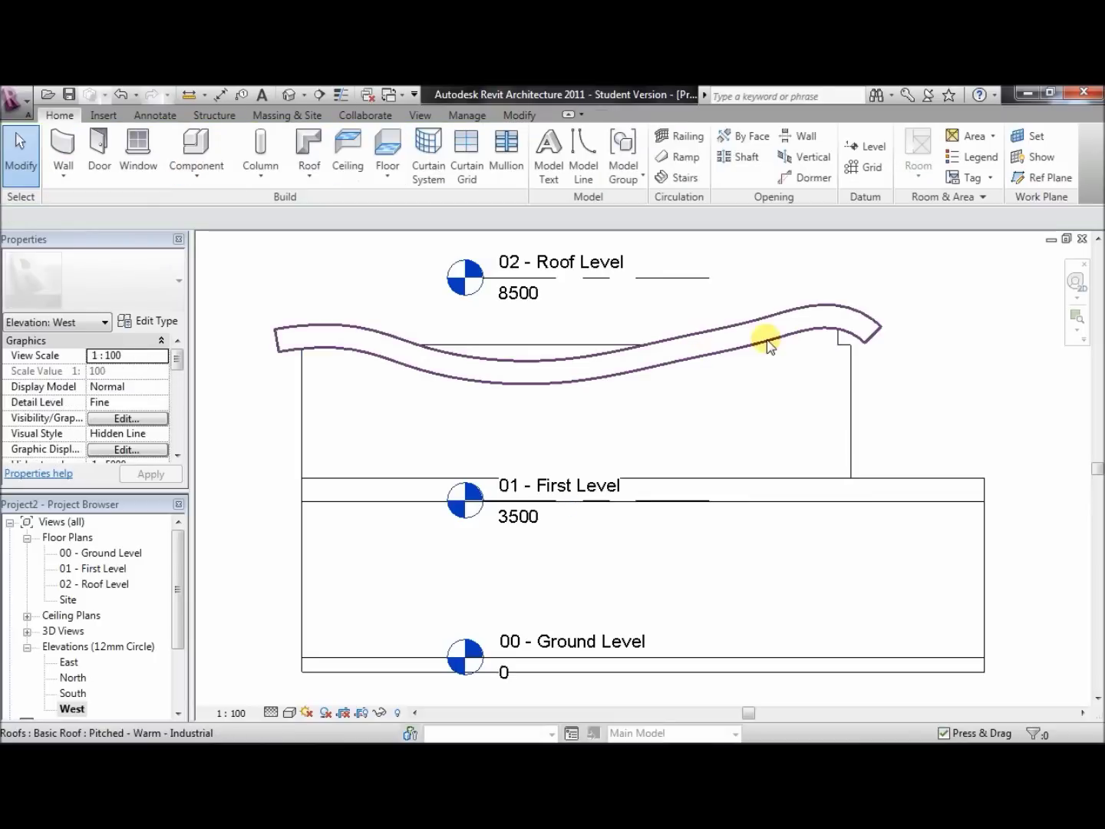
In the South elevation, attach the top of the central wall to the curved roof
double_click(74, 693)
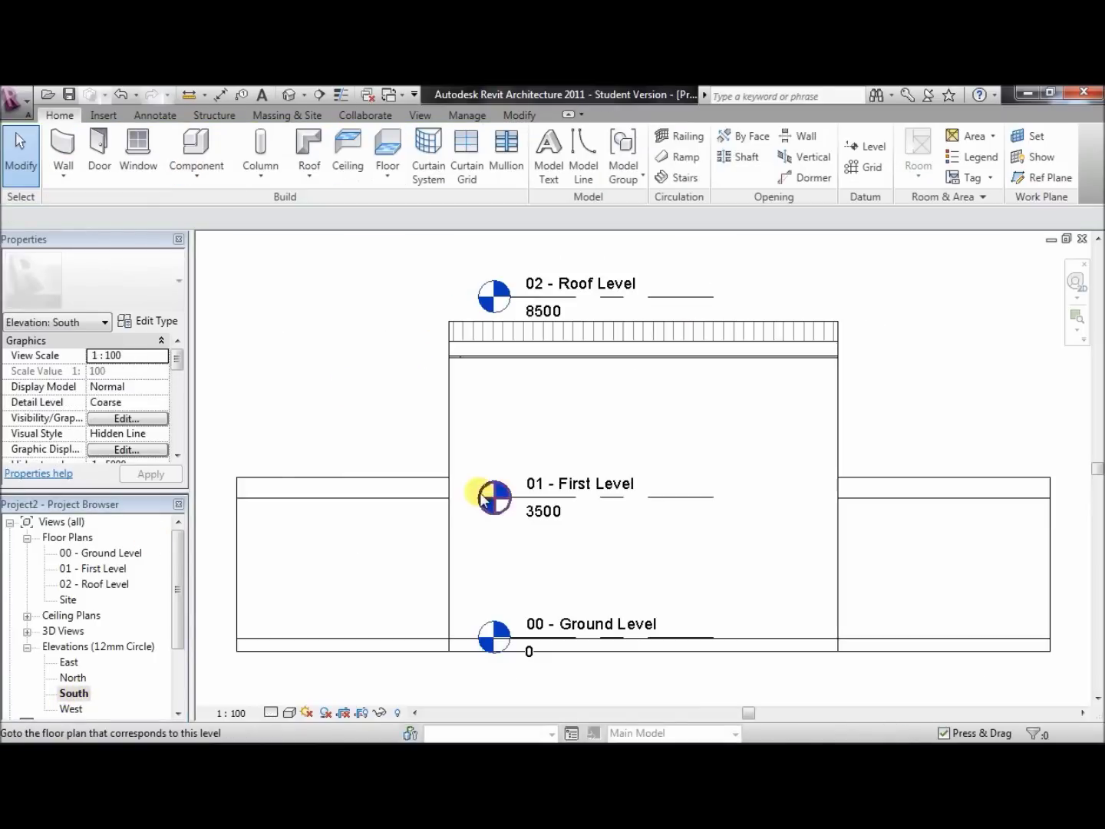
left_click(449, 401)
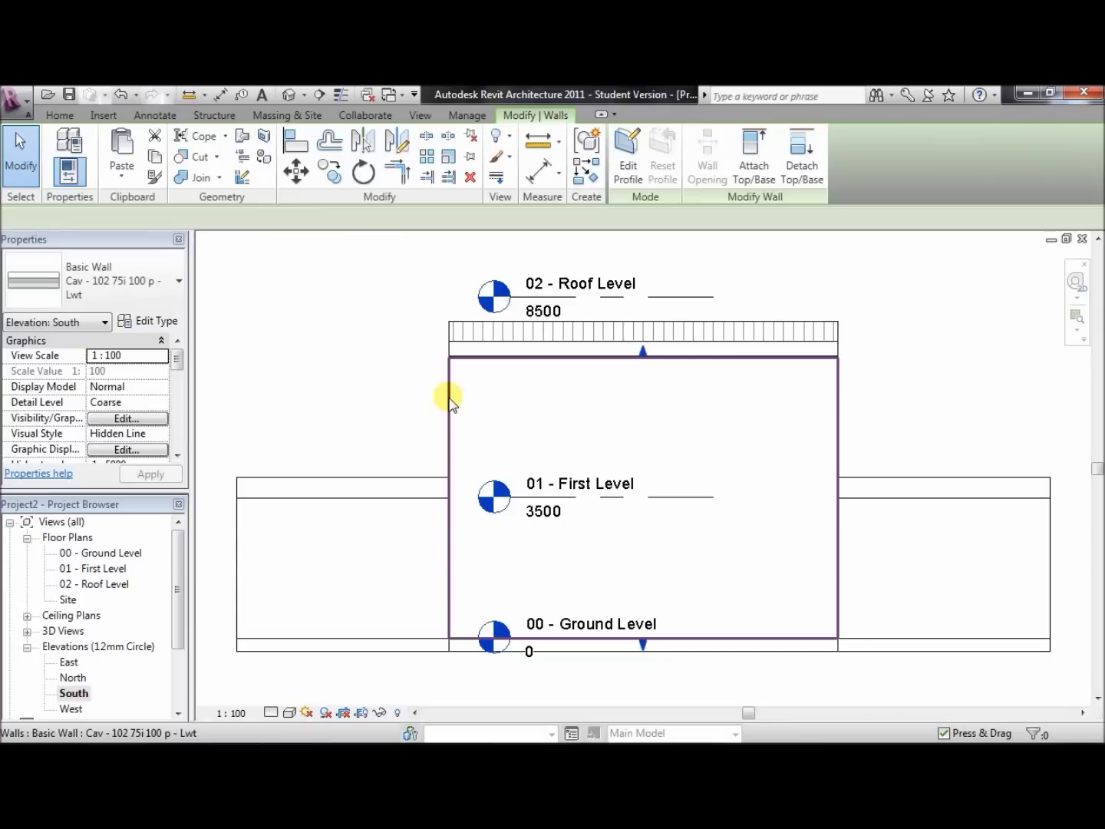
left_click(748, 149)
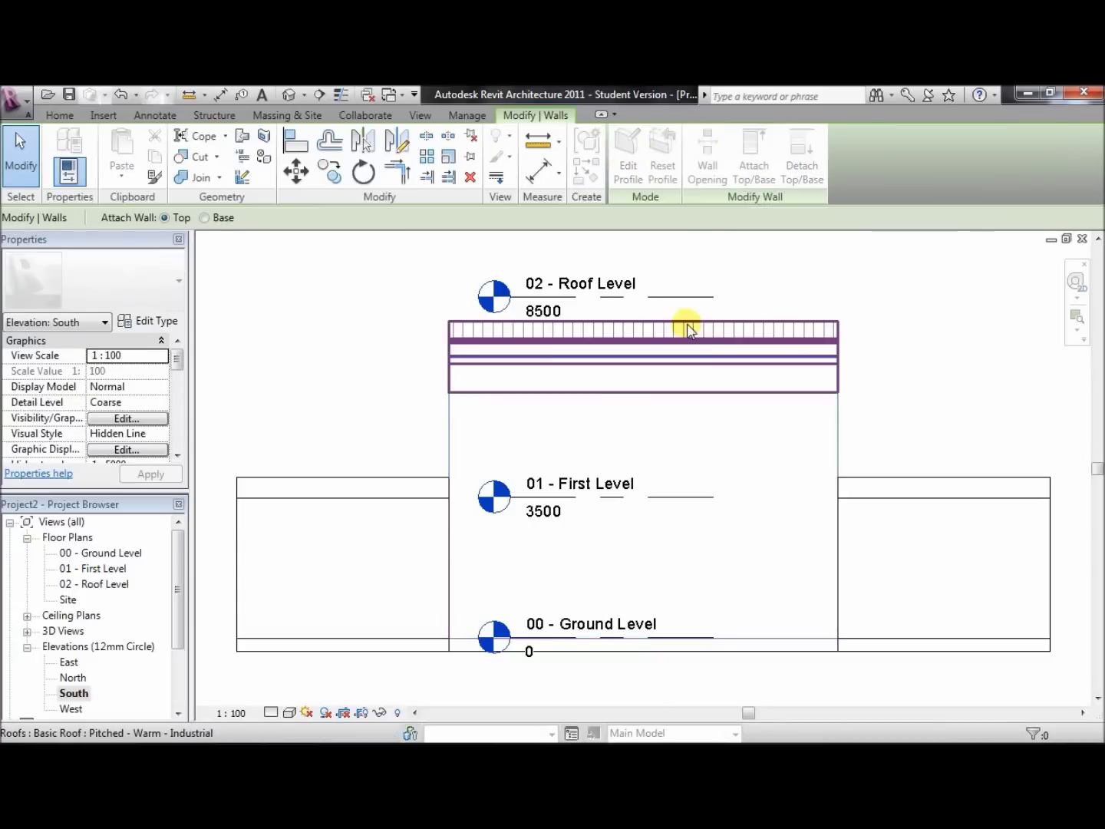
left_click(687, 329)
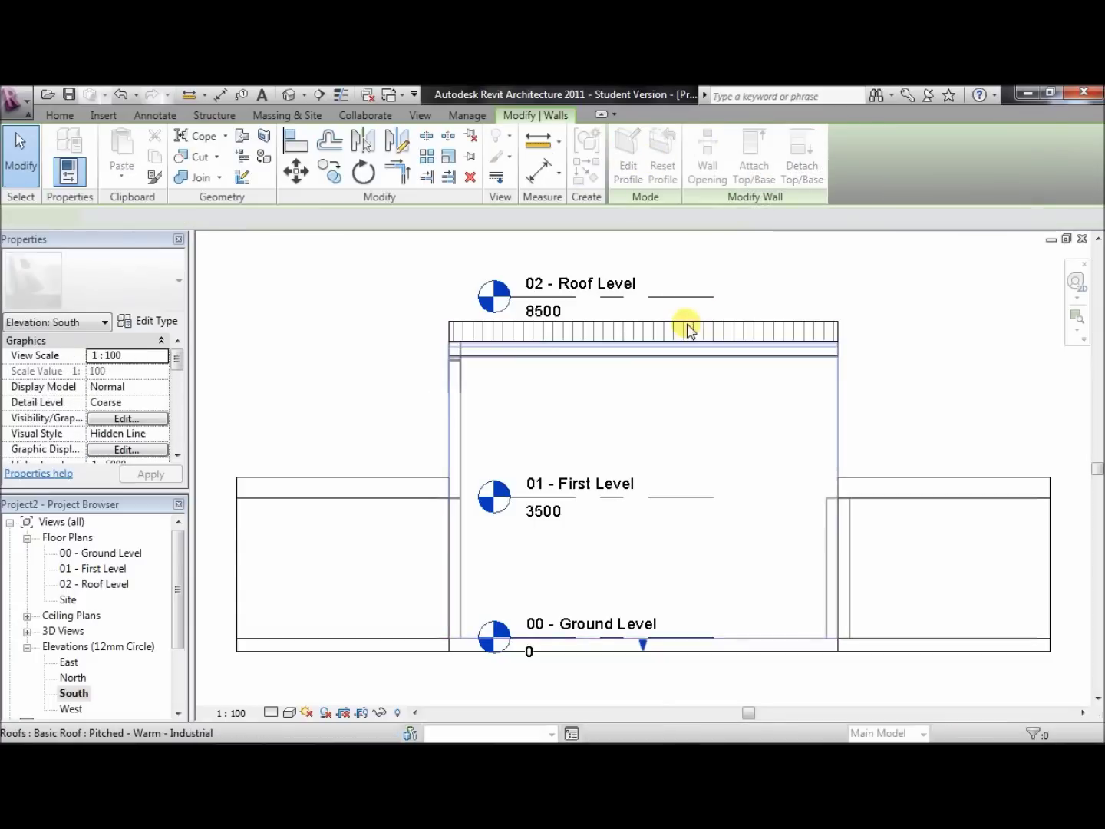
In the North elevation, attach the top of the first-level north wall to the curved roof
double_click(73, 677)
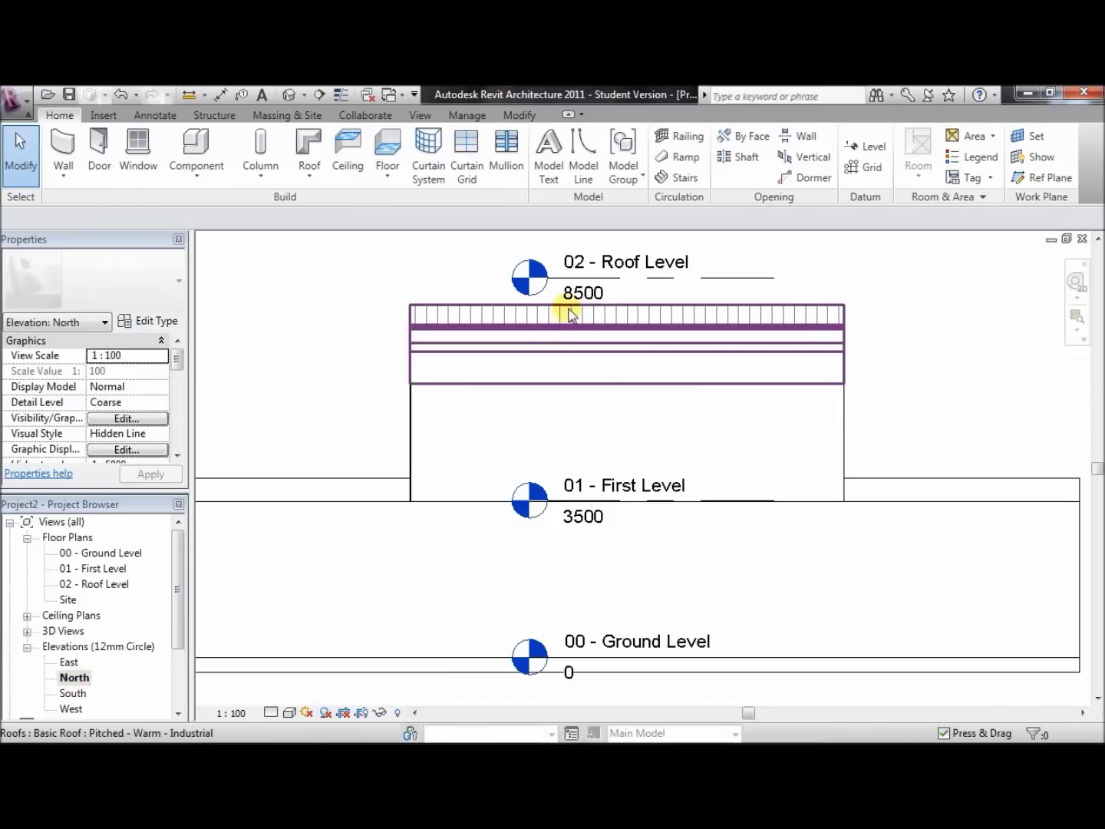
left_click(416, 410)
left_click(753, 164)
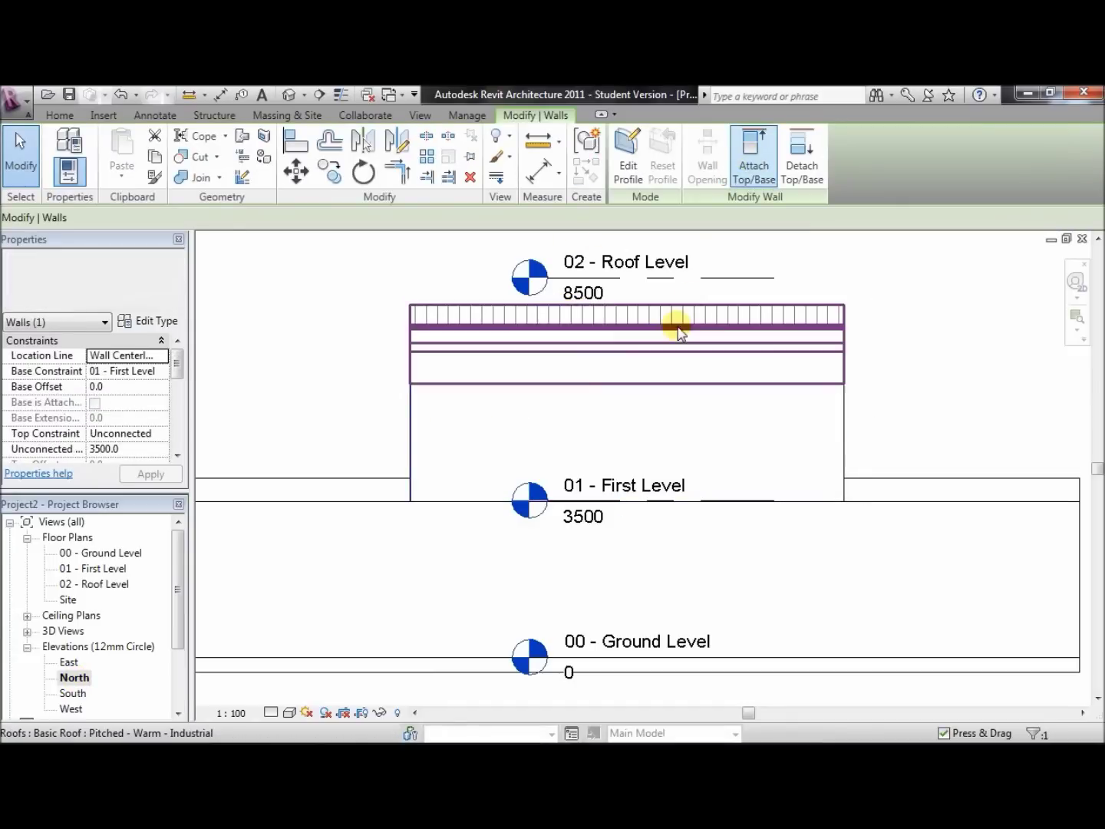
left_click(678, 312)
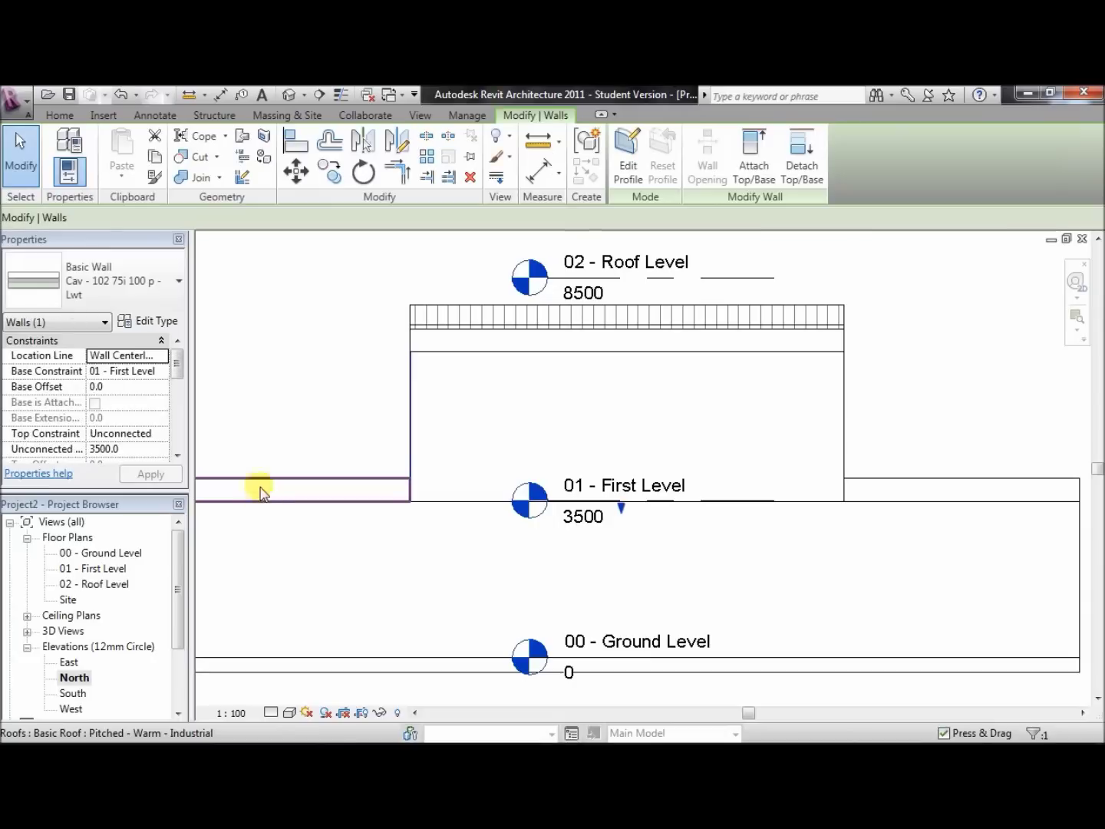
left_click(261, 423)
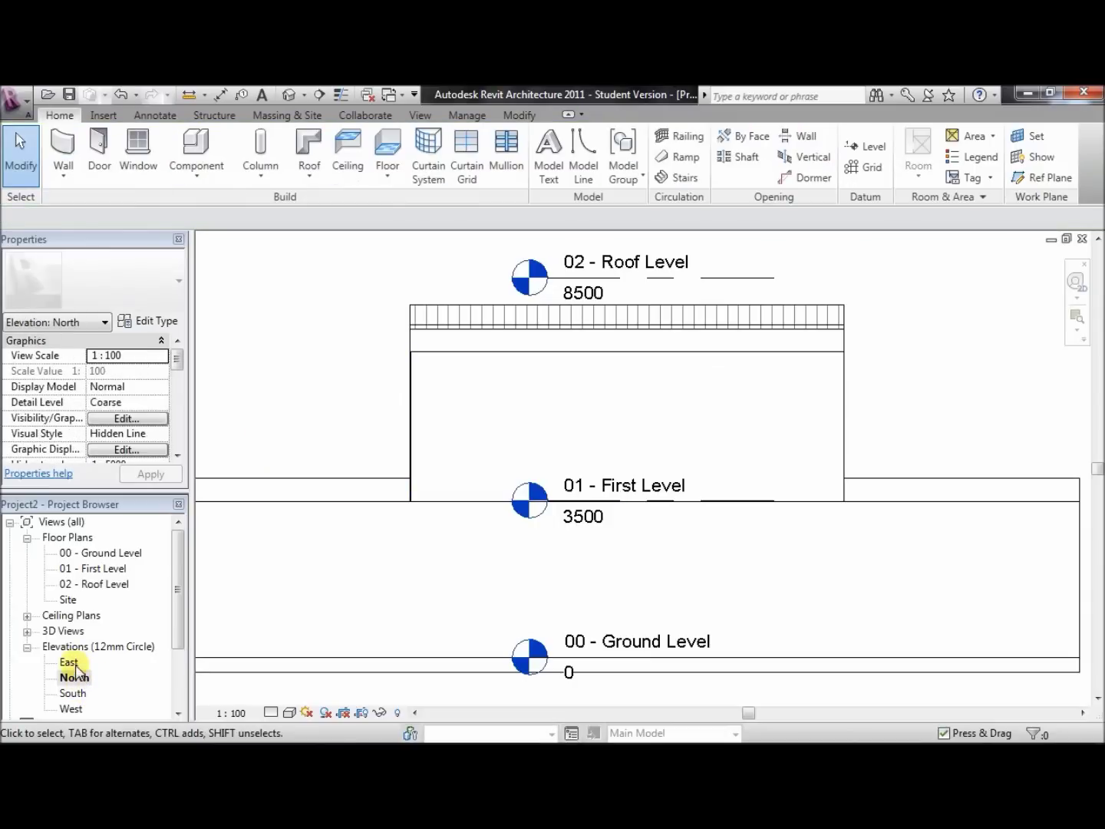
In the East elevation, attach the top of the east first-level wall to the underside of the curved roof
double_click(69, 661)
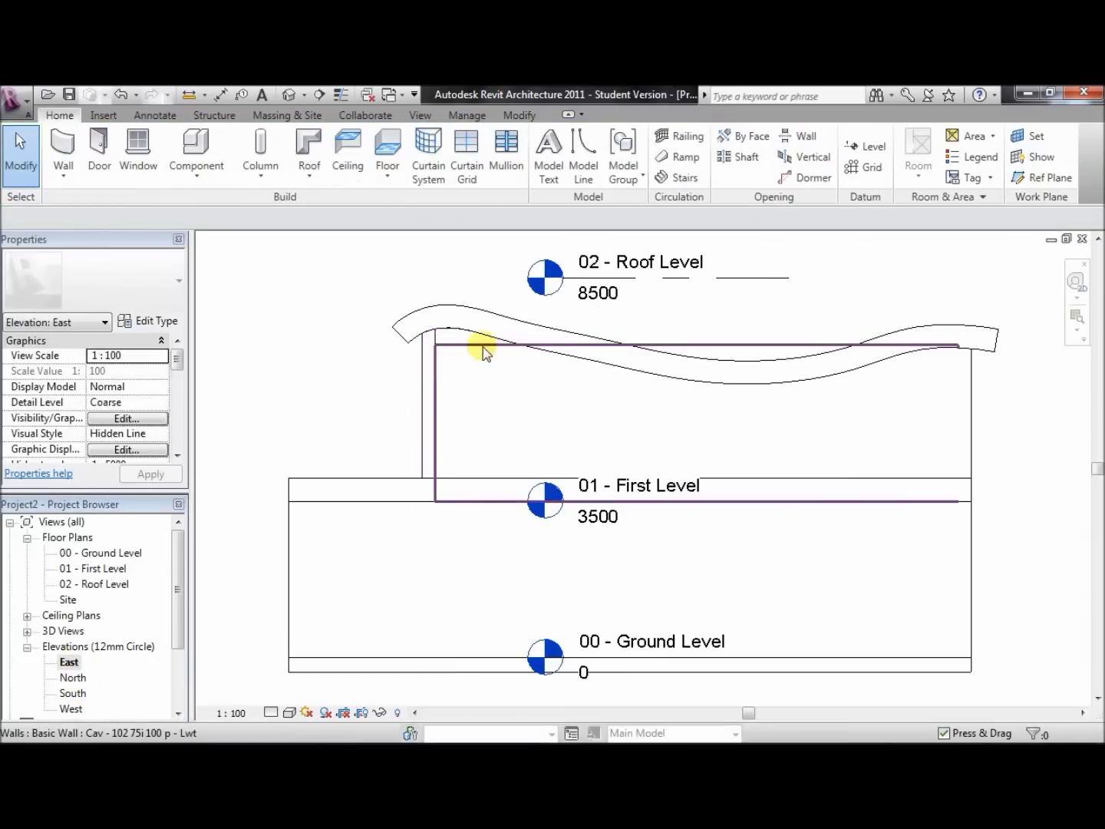
left_click(483, 352)
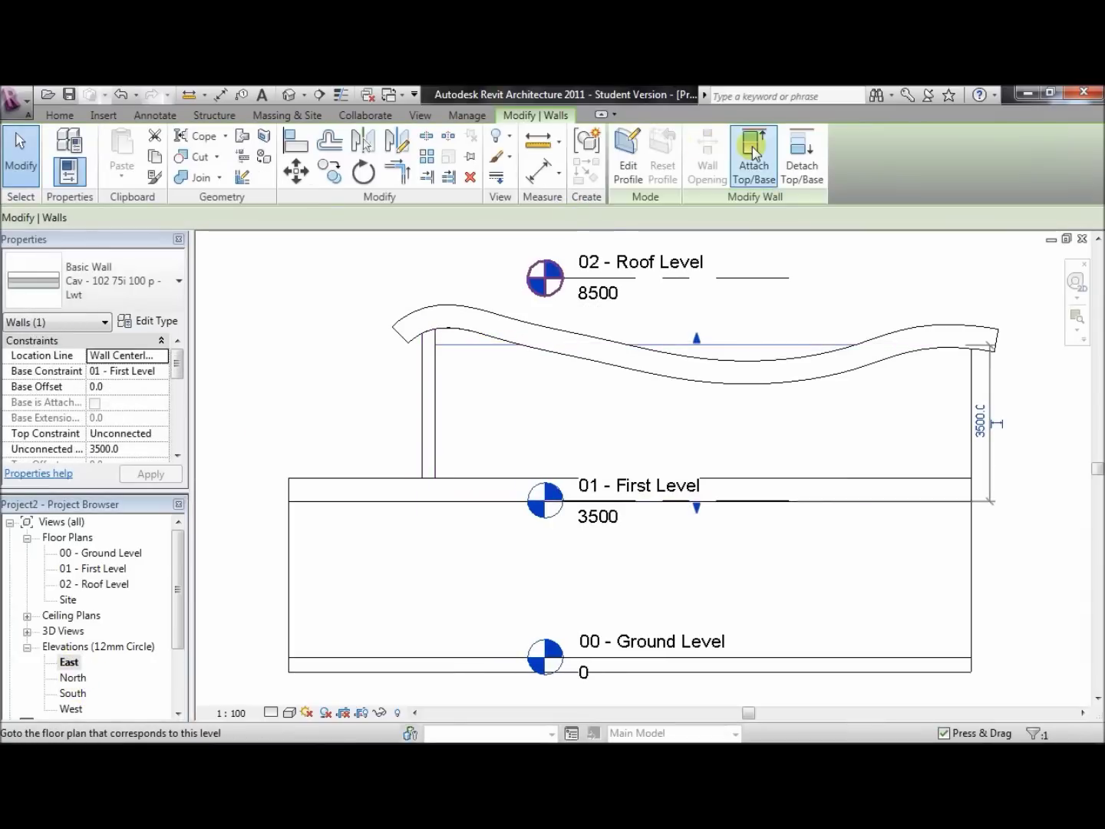
left_click(752, 150)
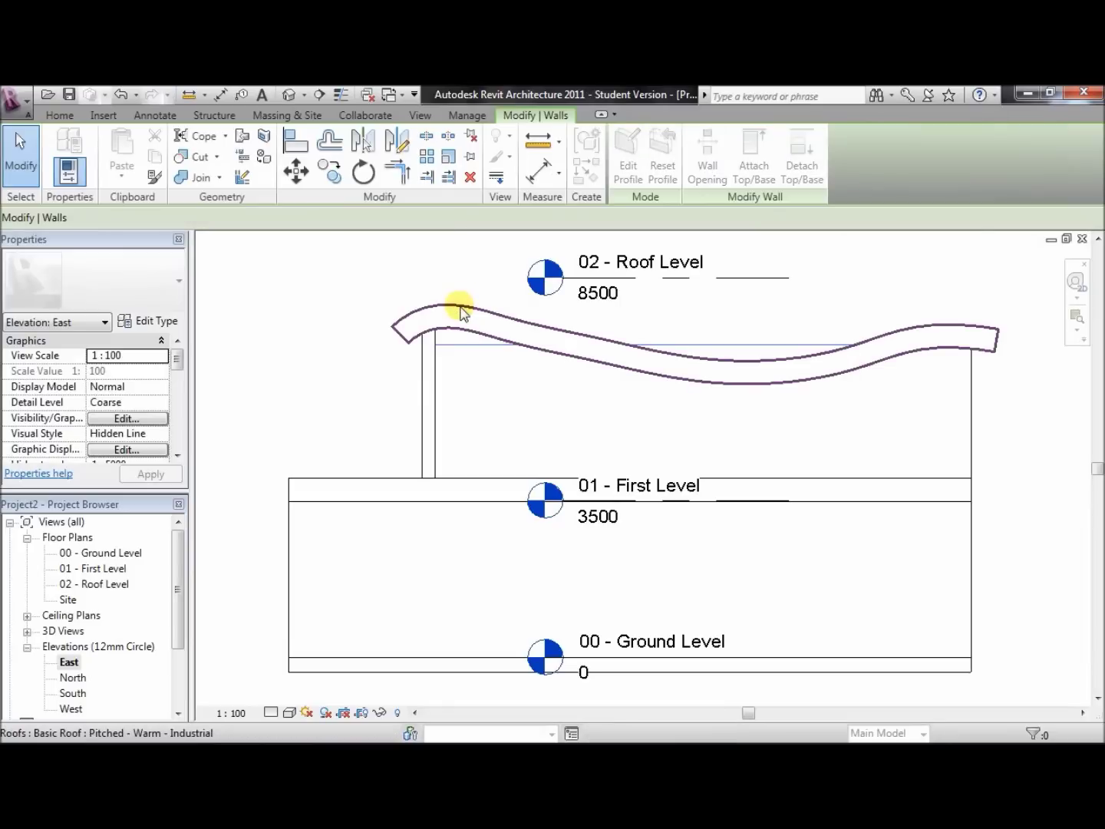
left_click(461, 313)
key("Escape")
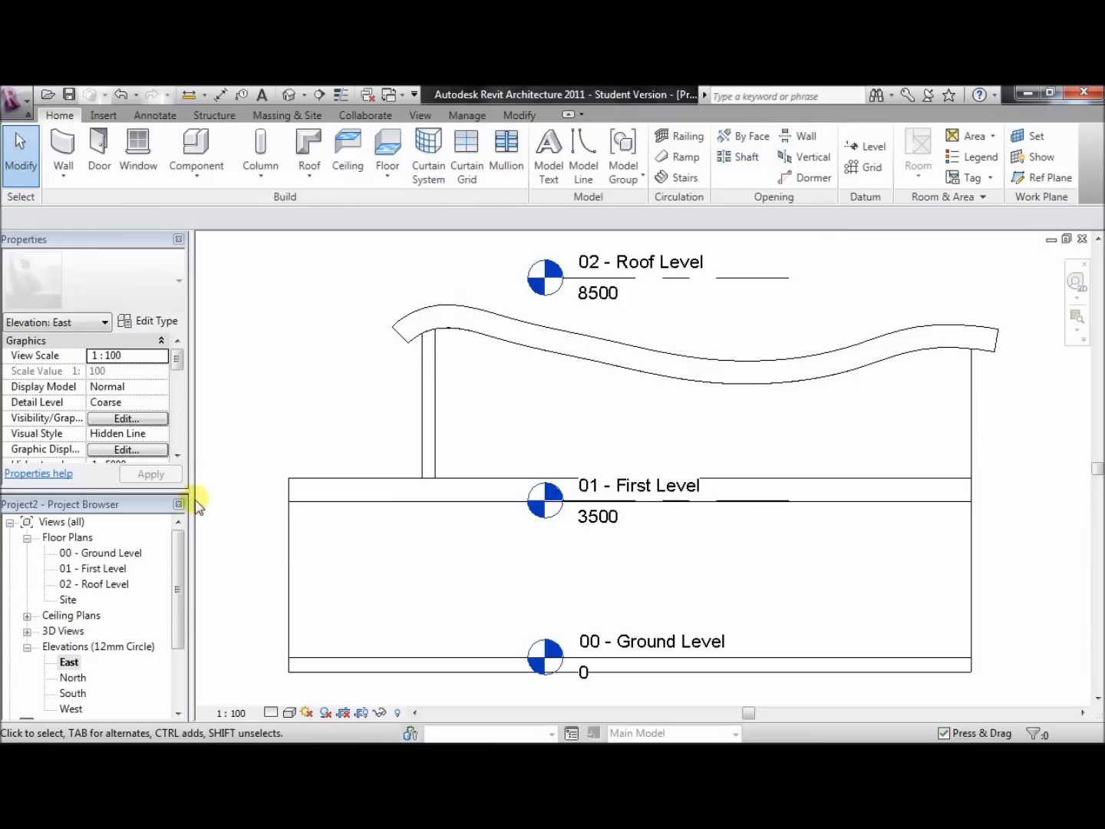
In the 00 - Ground Level plan, start placing a door and browse to the External Doors folder of the Metric Library to load a family
double_click(119, 552)
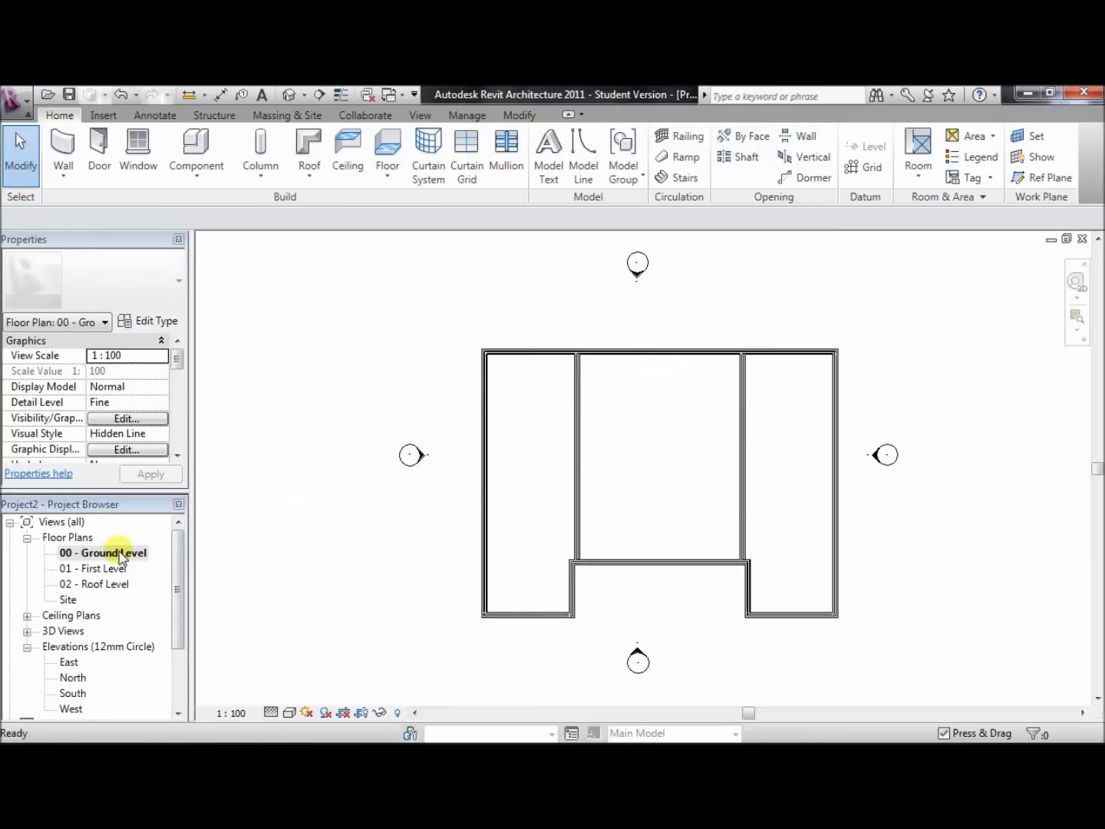
left_click(1076, 316)
left_click_drag(463, 330, 852, 633)
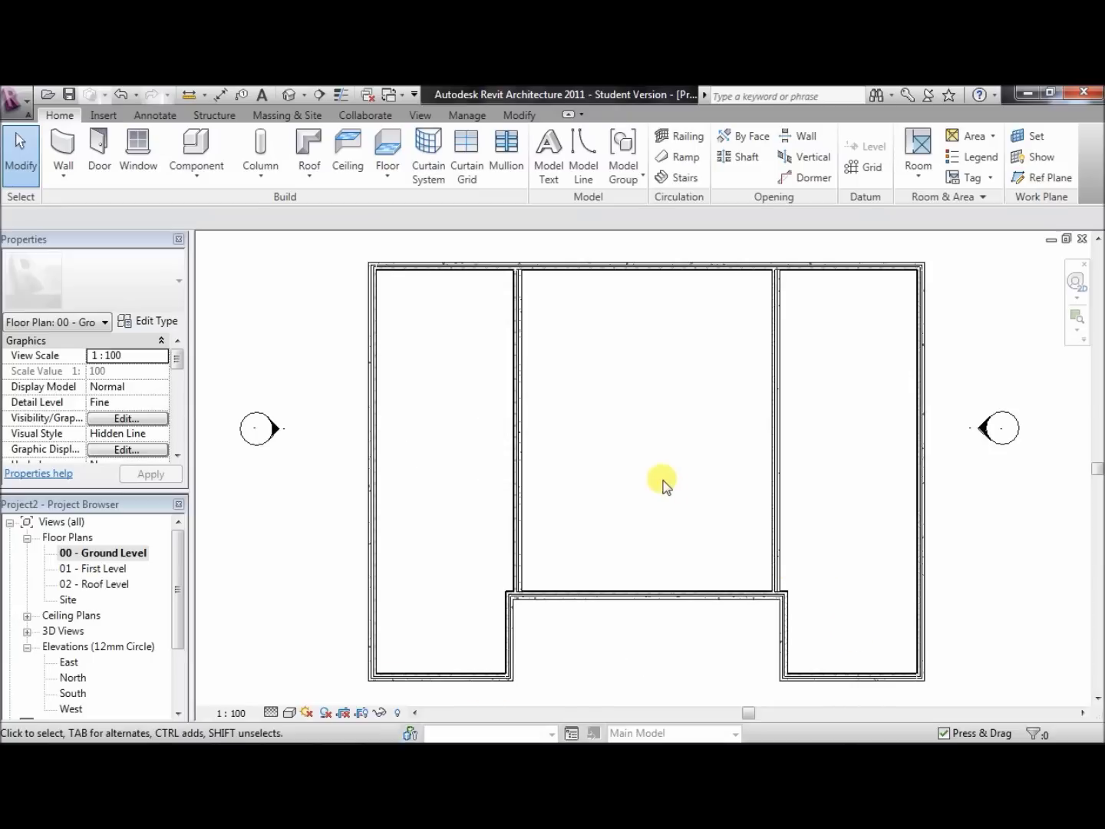
left_click(98, 157)
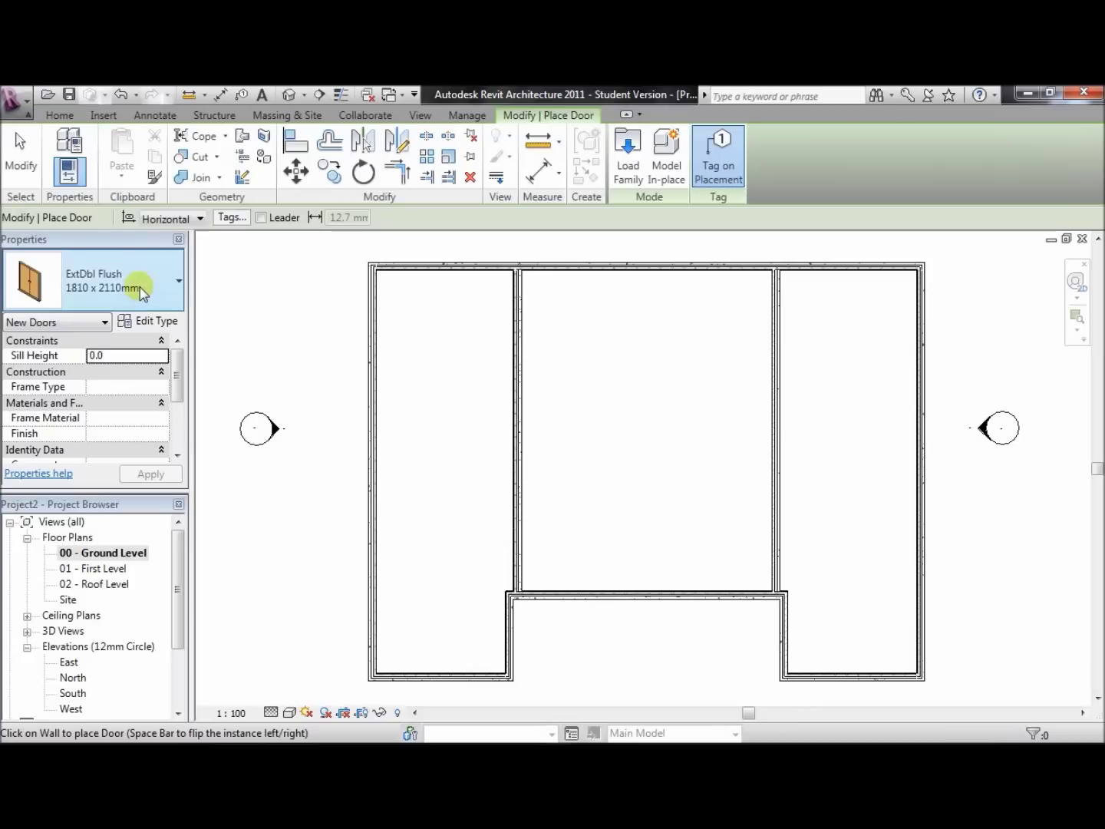
left_click(142, 289)
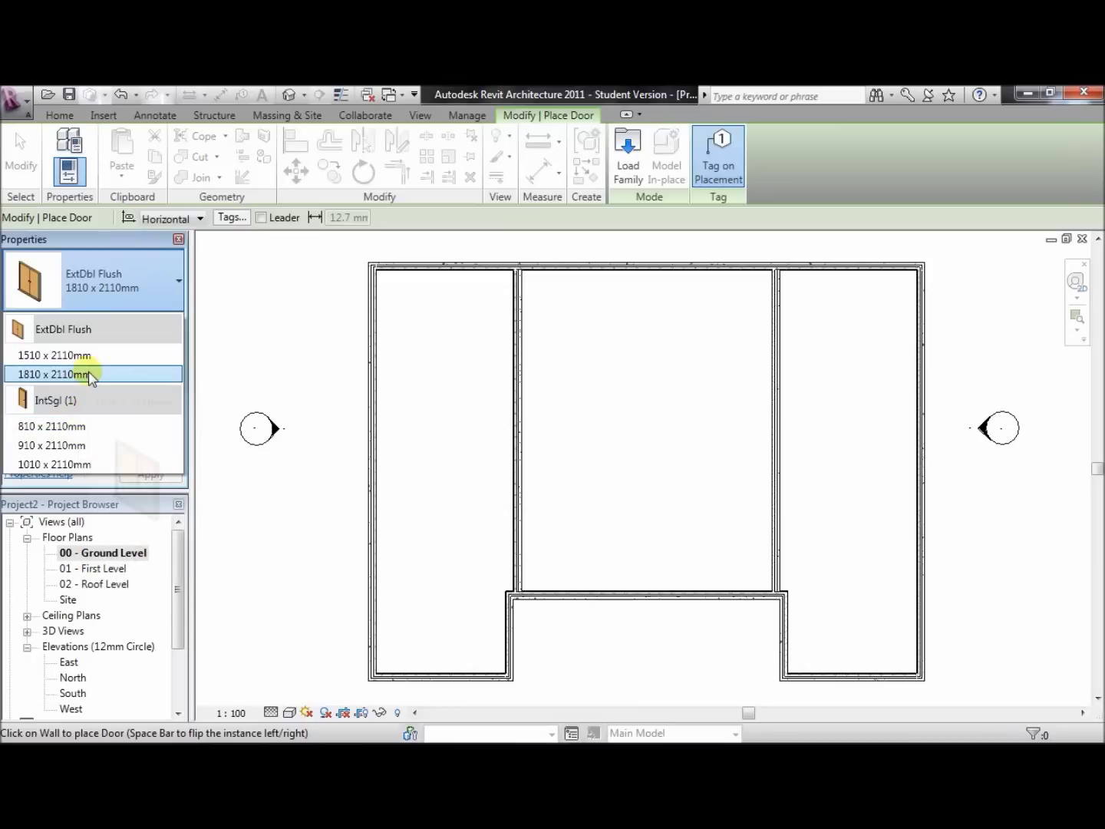
left_click(135, 298)
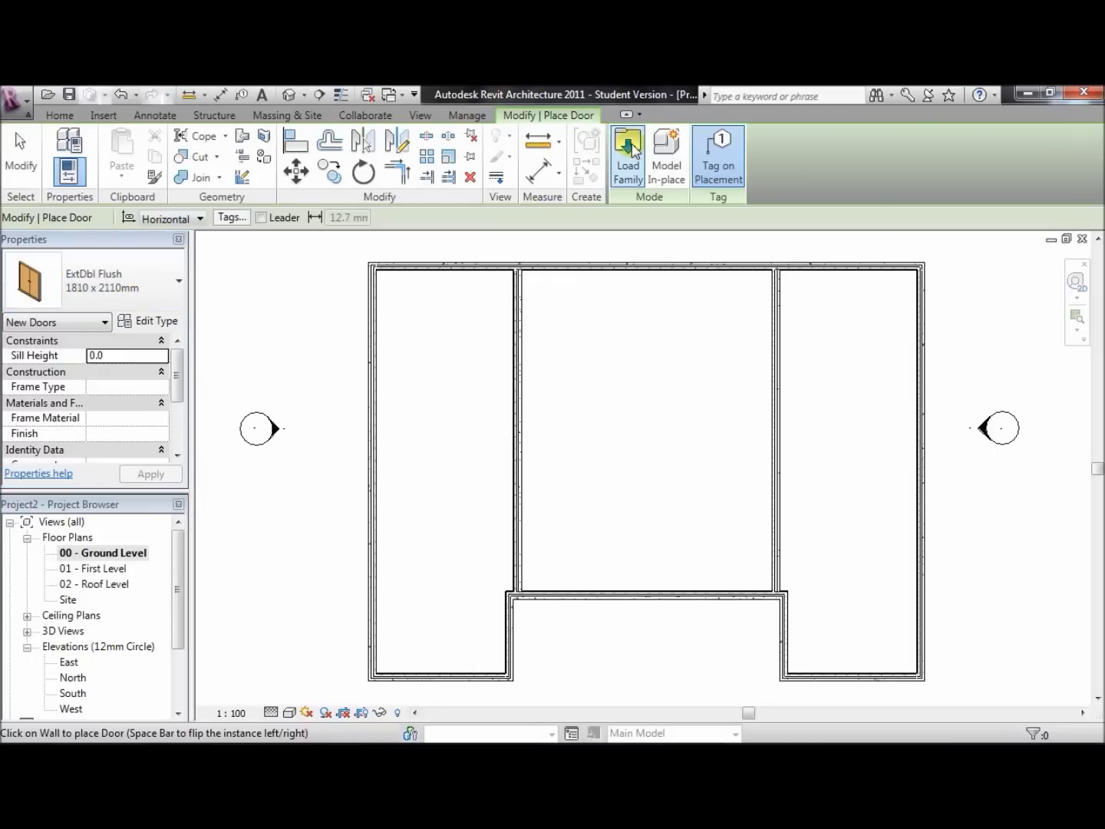
left_click(632, 146)
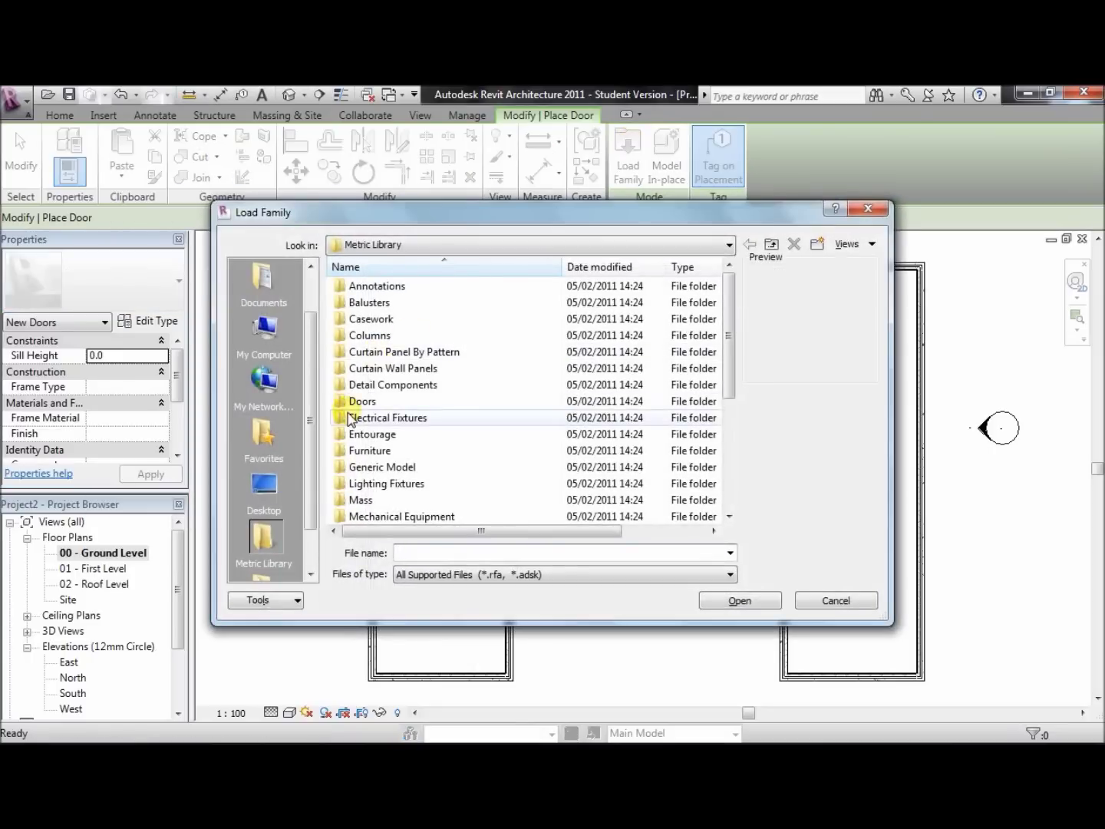
double_click(349, 402)
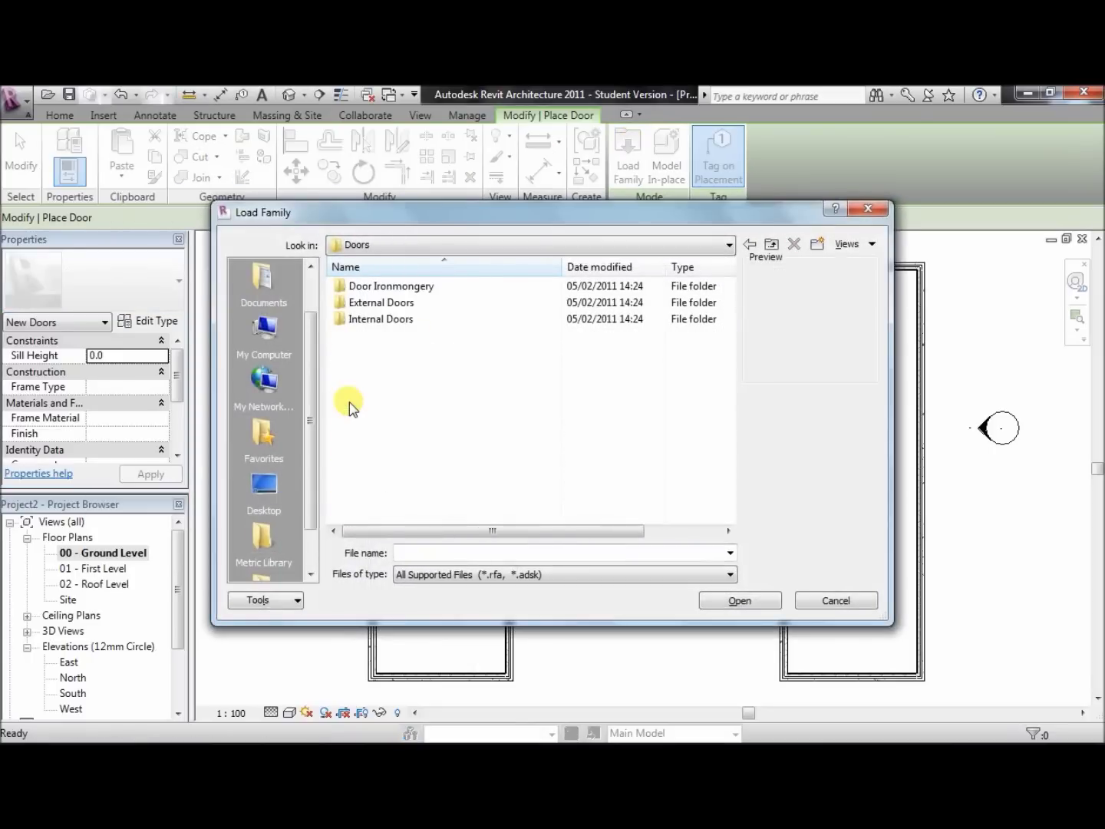
double_click(388, 306)
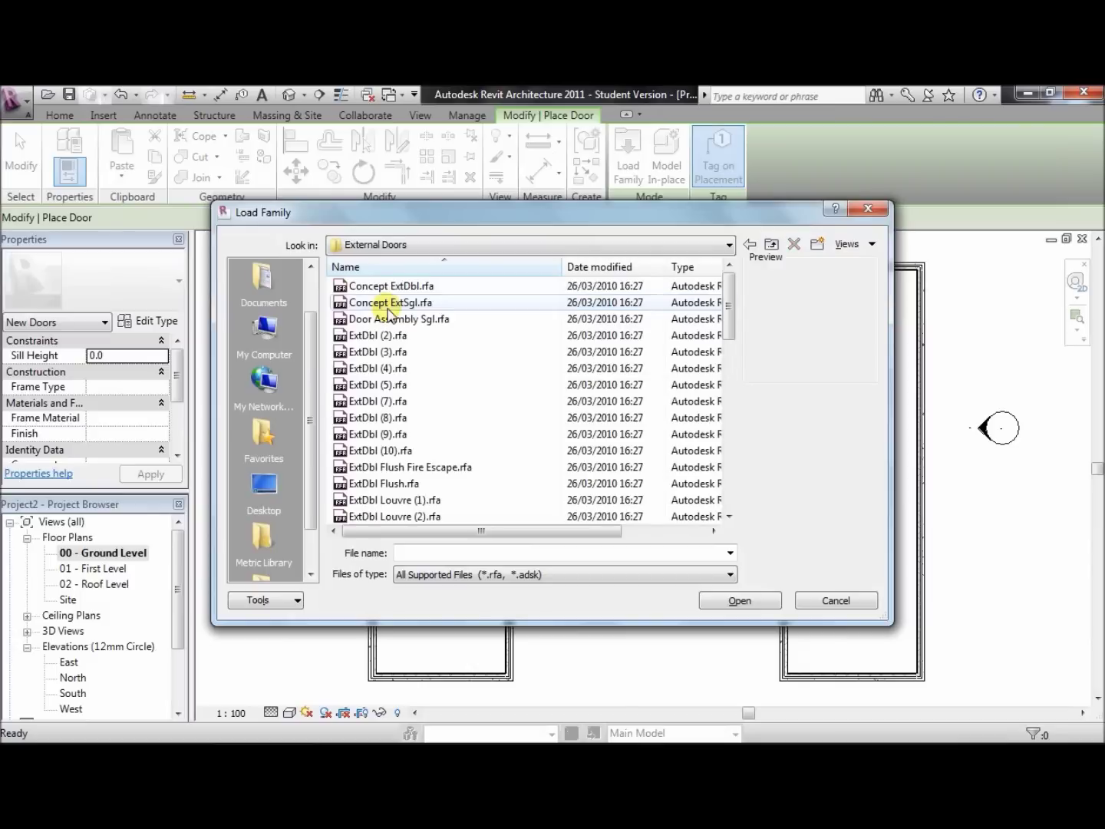
Preview the external double door families and load Concept ExtDbl.rfa
left_click(449, 288)
key("Down")
key("Down")
key("Down")
key("Down")
key("Down")
key("Down")
key("Down")
key("Down")
key("Down")
key("Down")
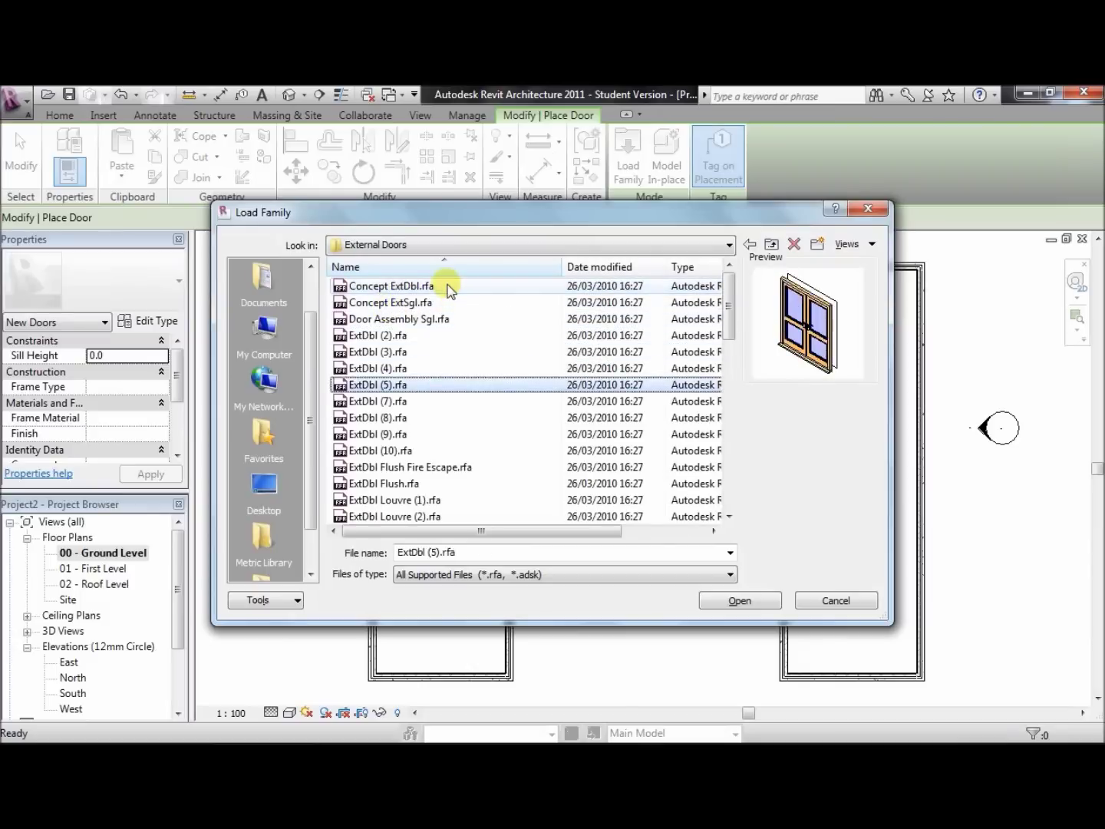
key("Up")
key("Up")
key("Up")
key("Up")
key("Up")
key("Up")
key("Up")
key("Up")
key("Up")
key("Up")
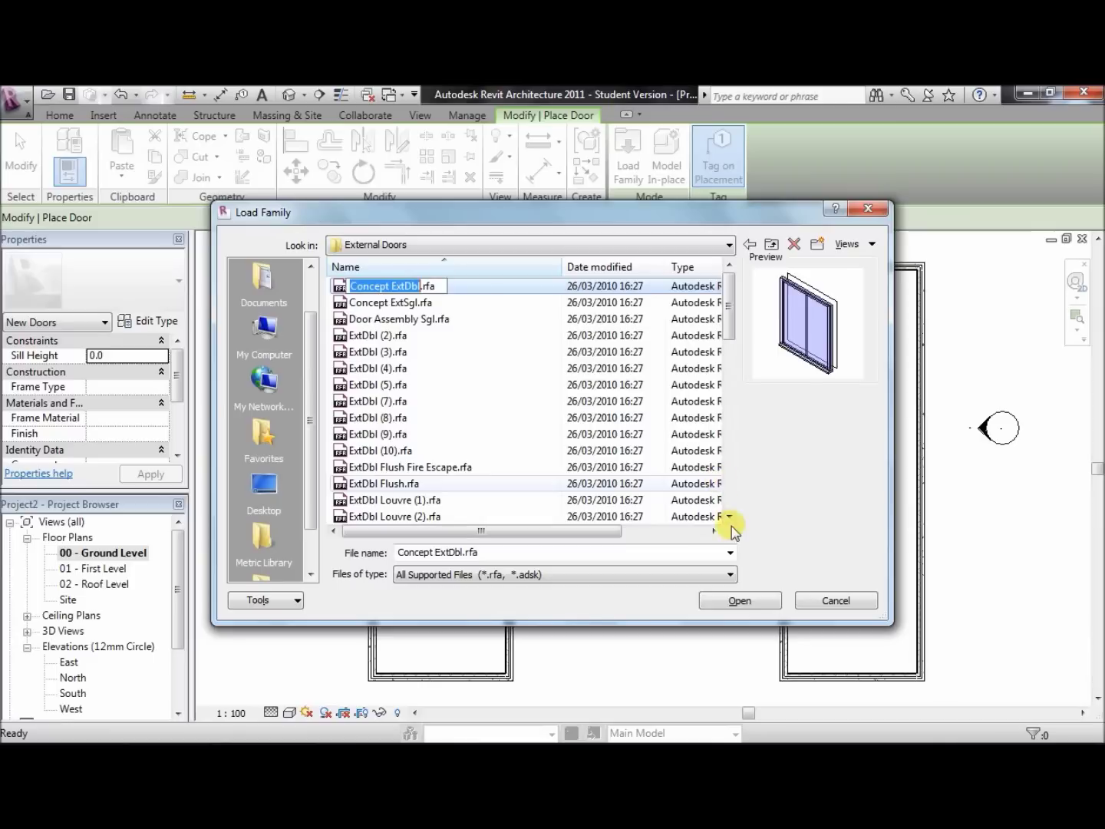
left_click(740, 602)
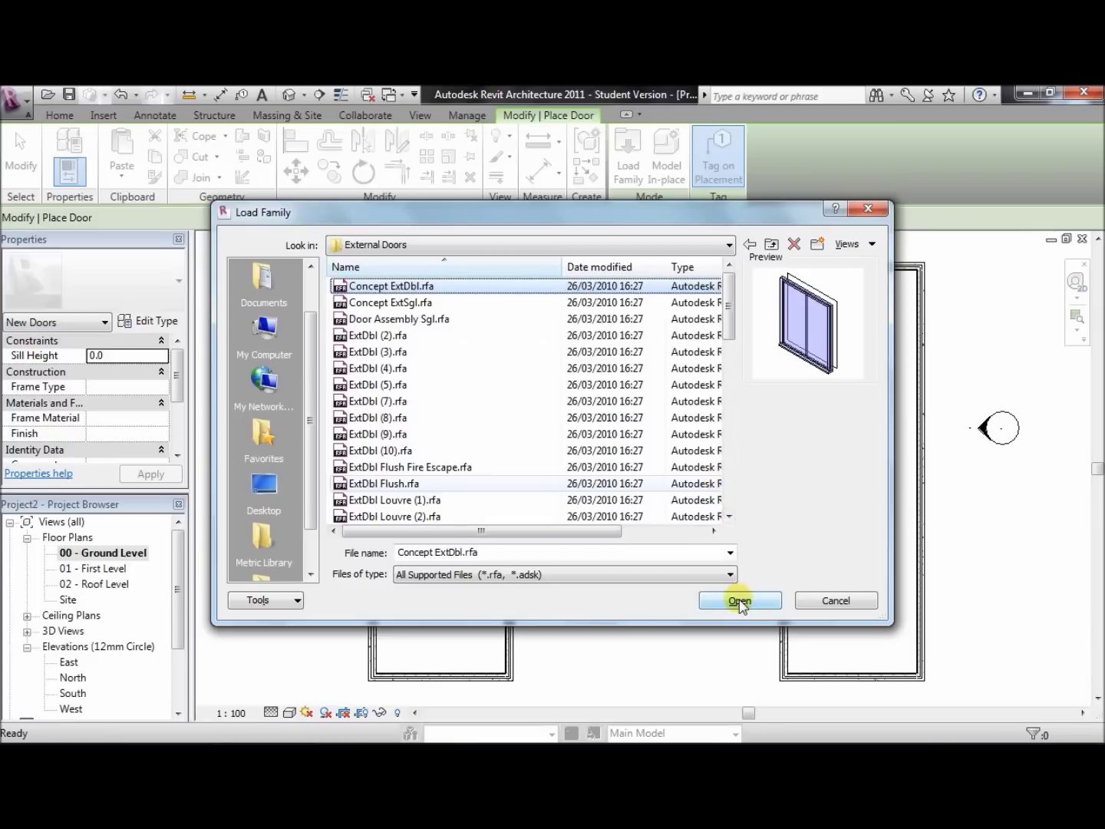
left_click(738, 602)
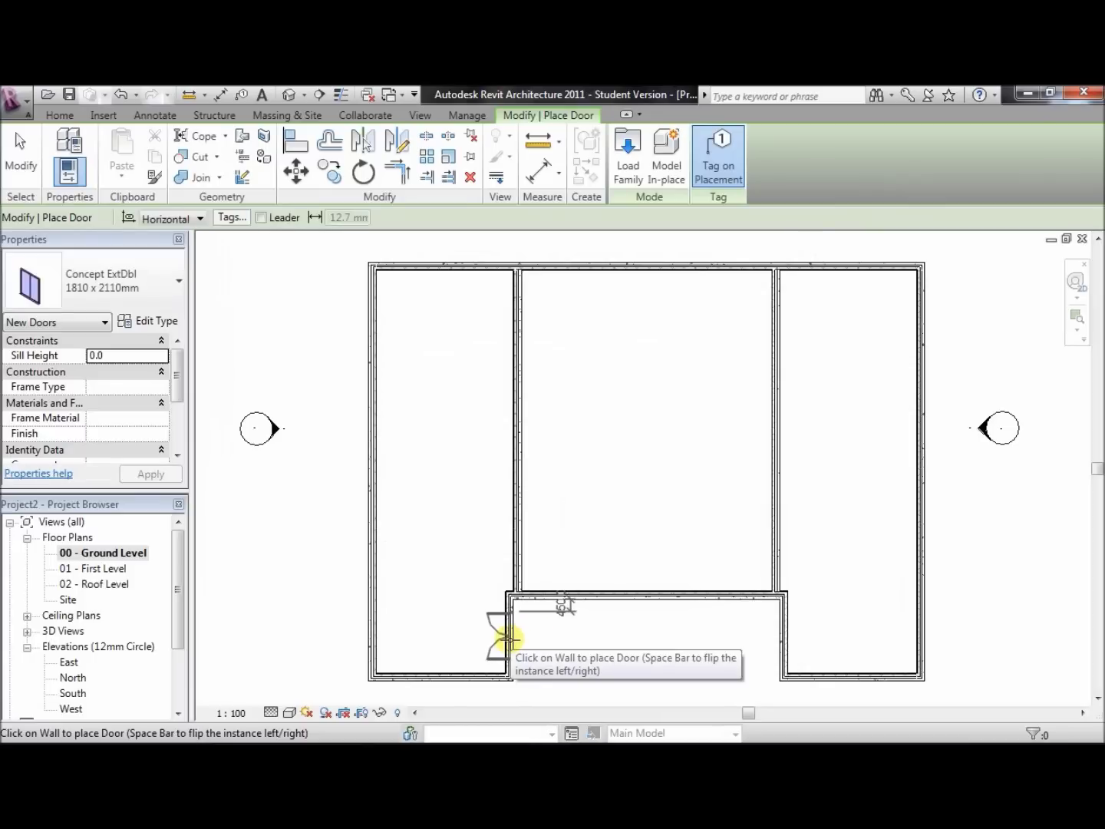
Place four Concept ExtDbl 1810 x 2110mm doors: in both wing walls facing the south recess, the east wall's north end and the west wing's north wall
left_click(506, 638)
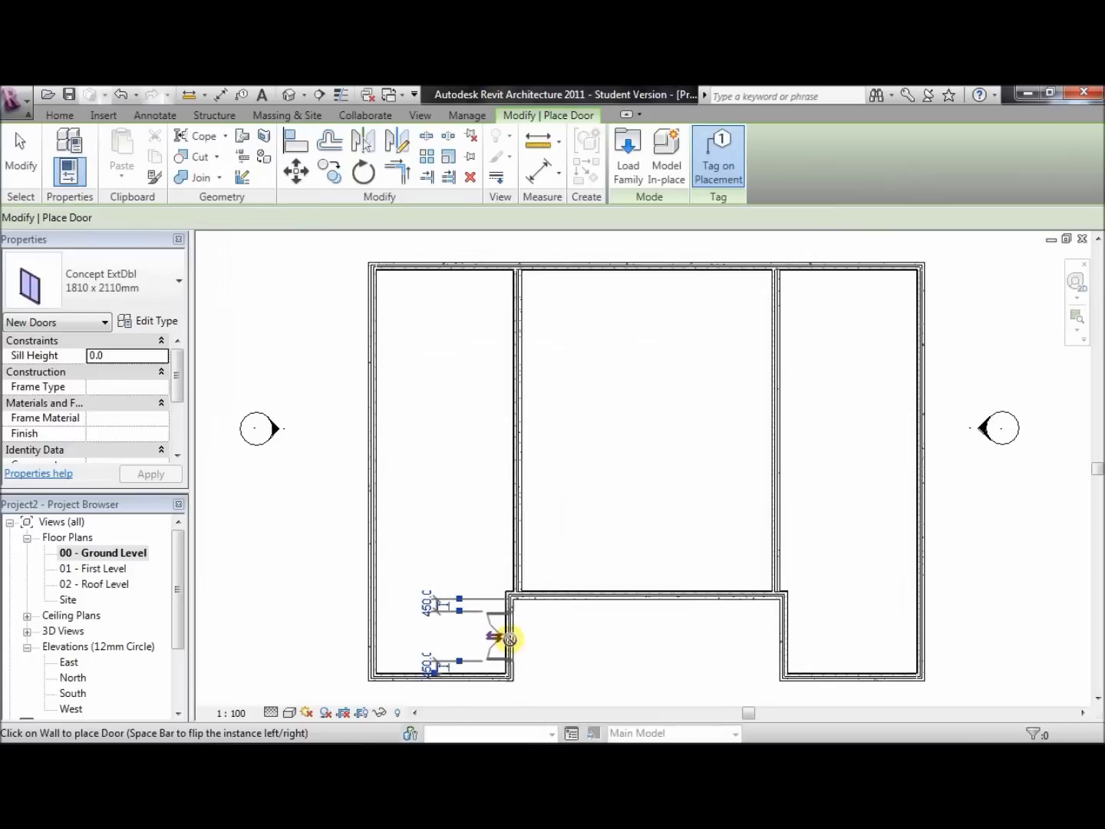
left_click(781, 632)
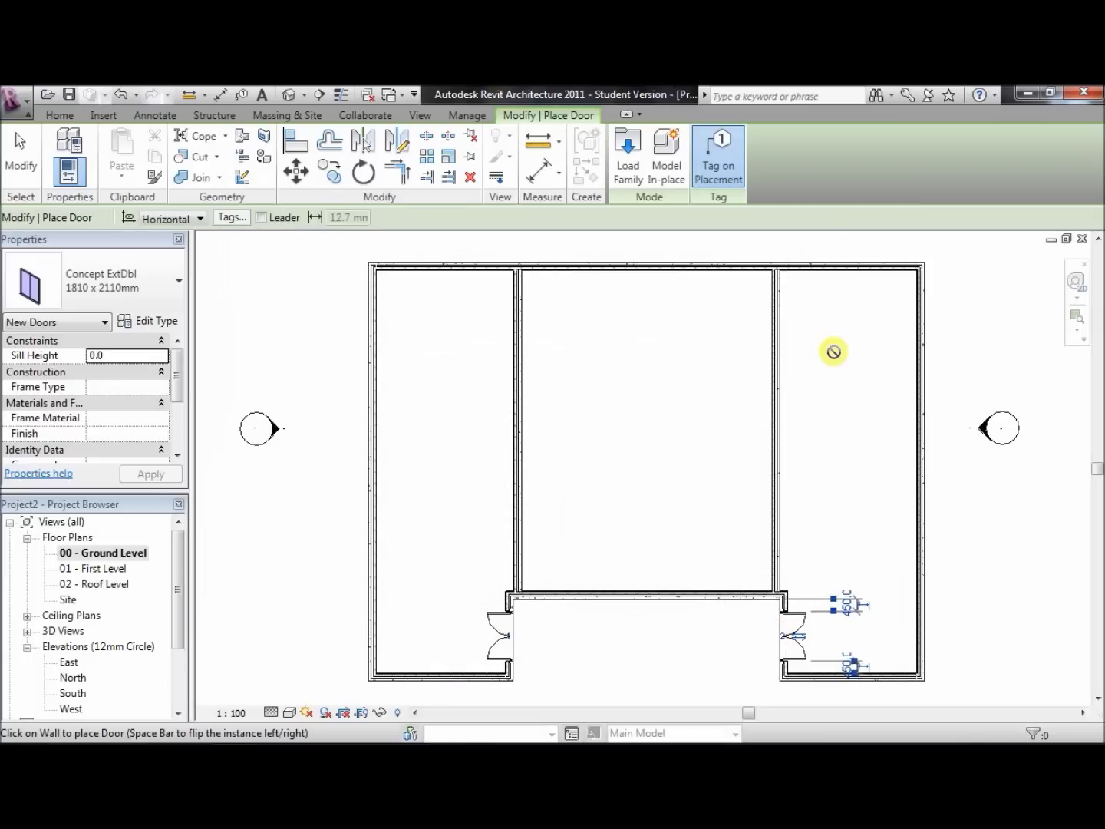
left_click(915, 303)
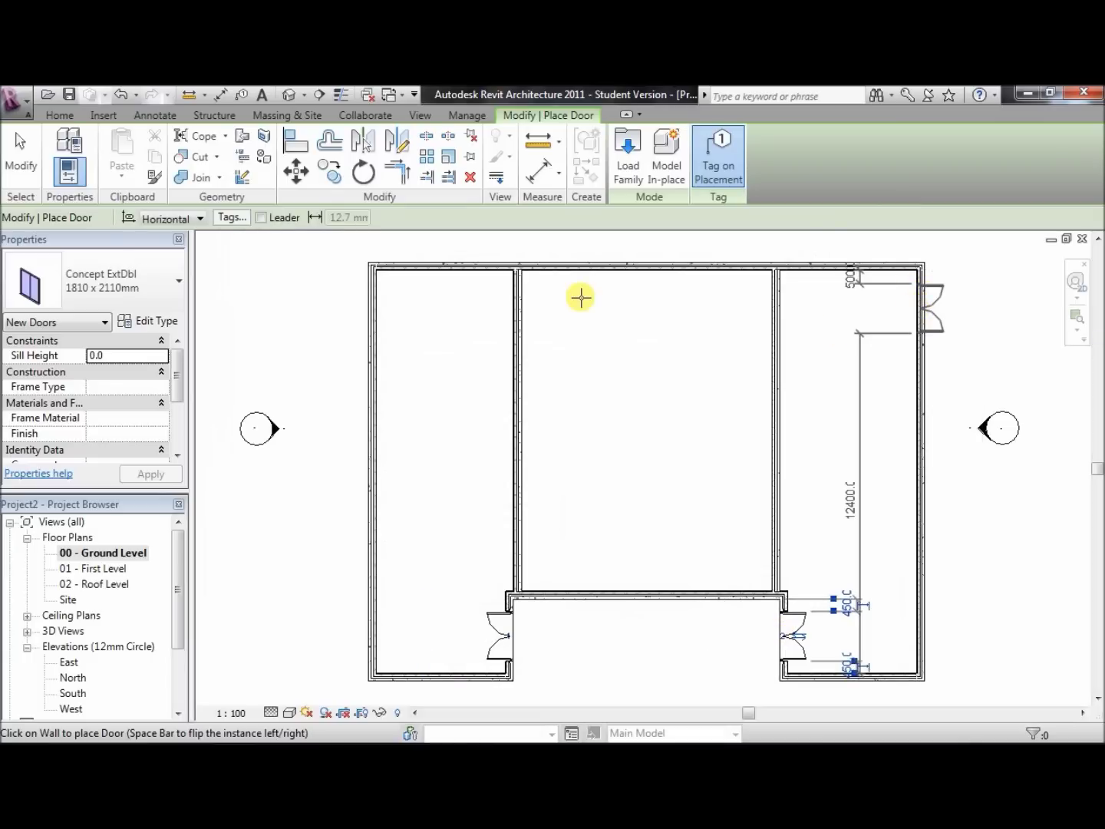
left_click(443, 269)
key("Escape")
key("Escape")
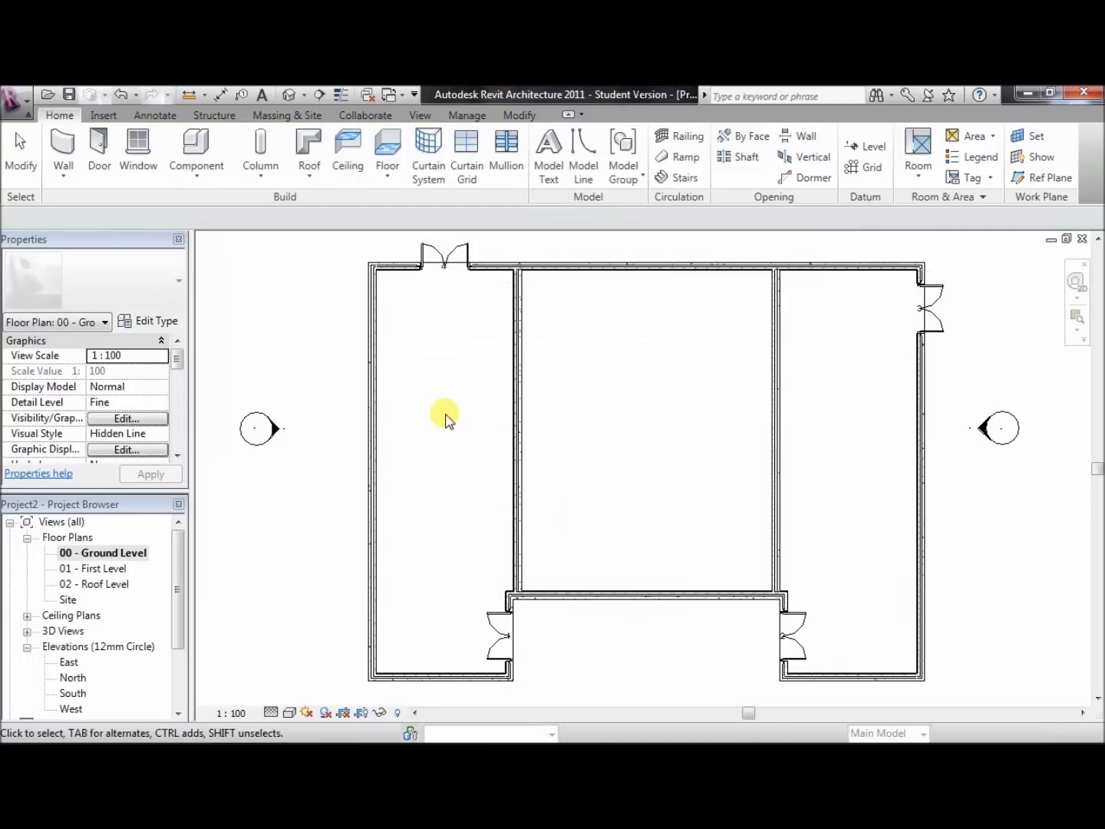
Place four ExtDbl Flush 1510 x 2110mm doors, two in each wall between the central room and the wings, about 2000 mm from the end walls
left_click(100, 144)
left_click(119, 276)
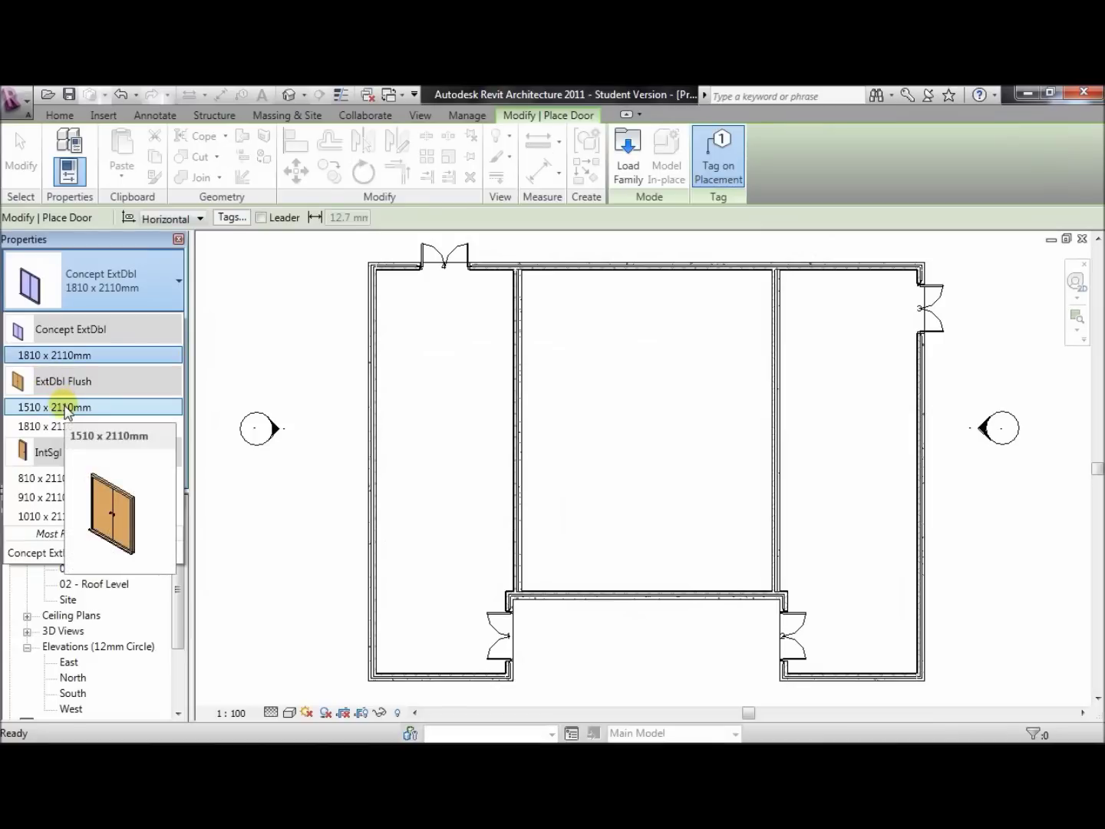
left_click(68, 407)
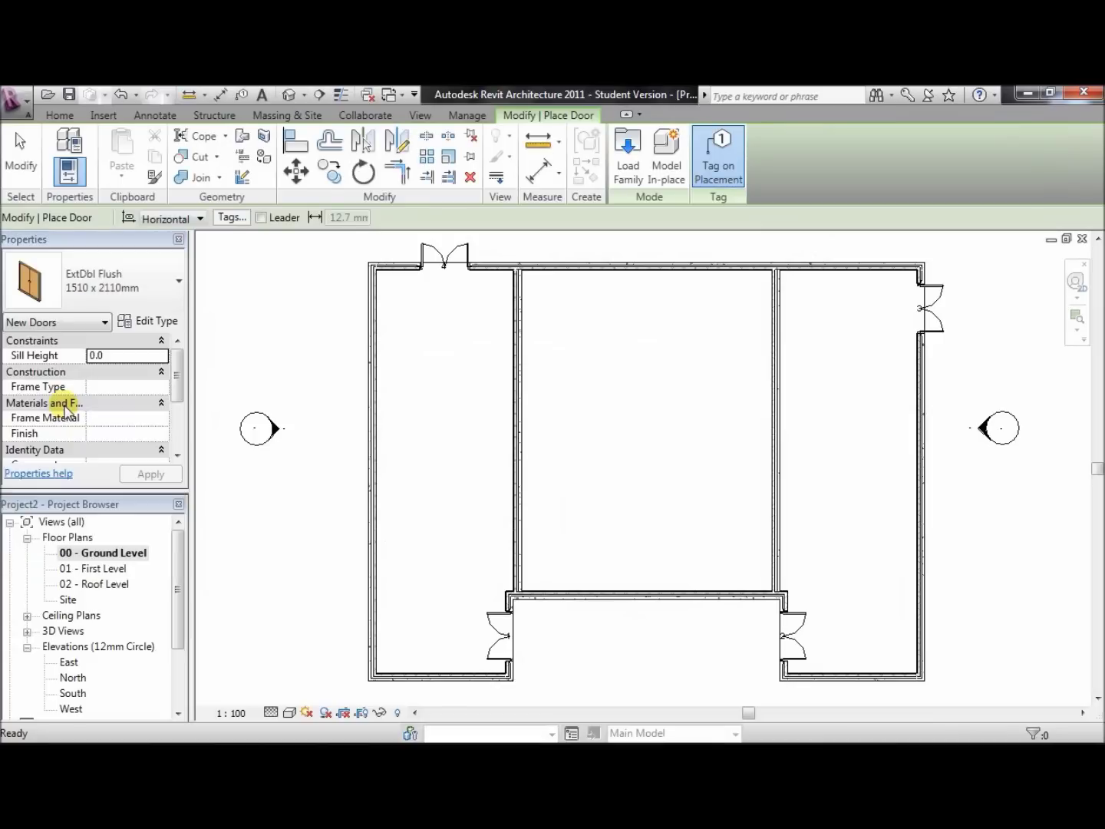
left_click(515, 512)
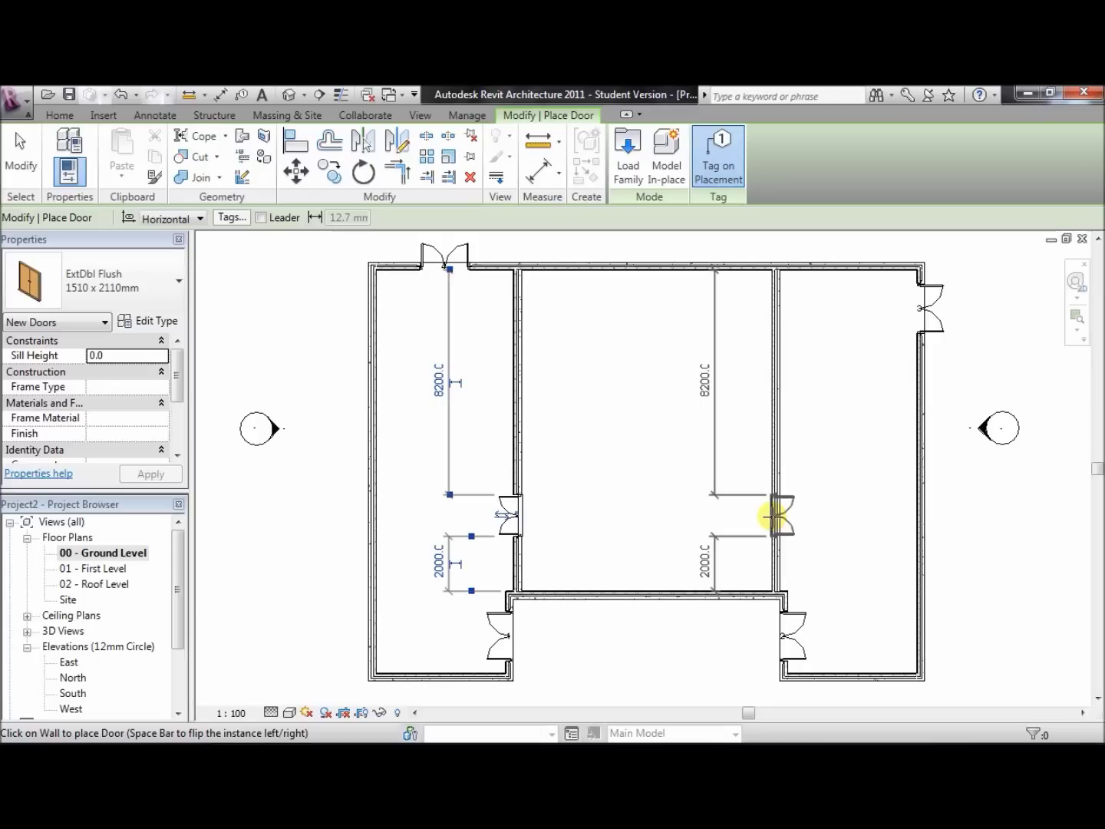
left_click(773, 517)
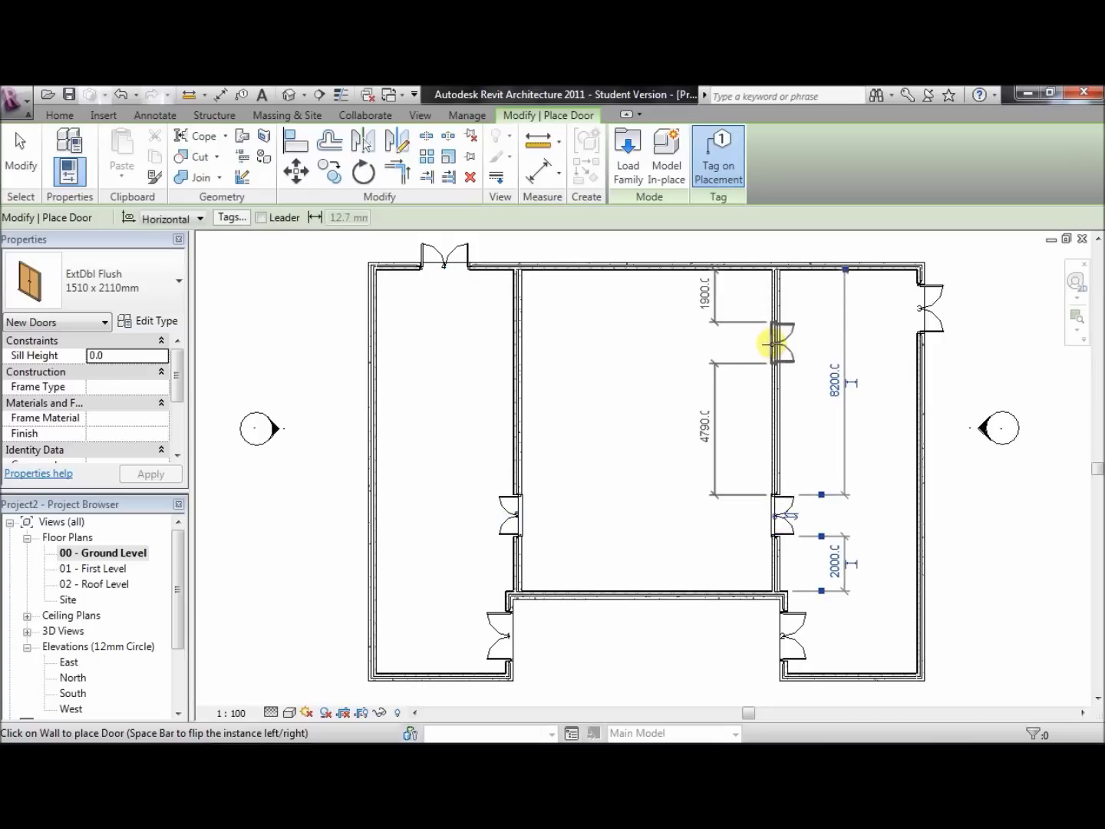
left_click(774, 346)
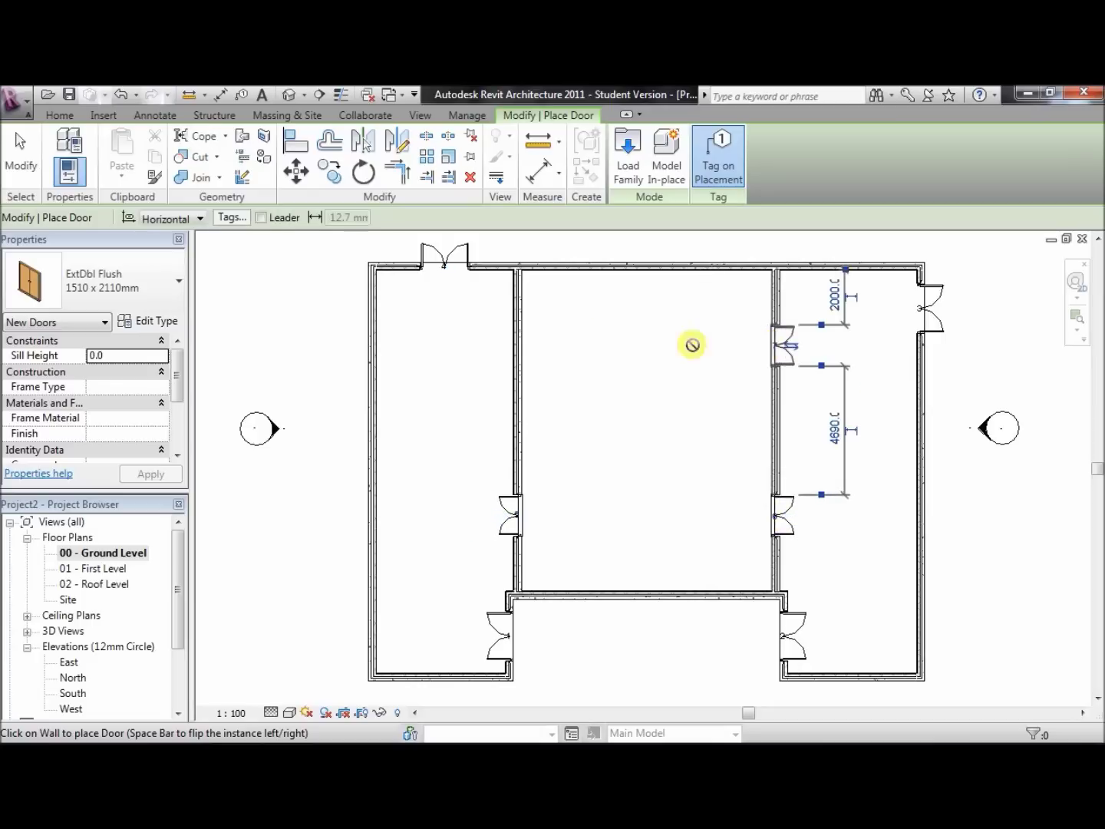
left_click(519, 346)
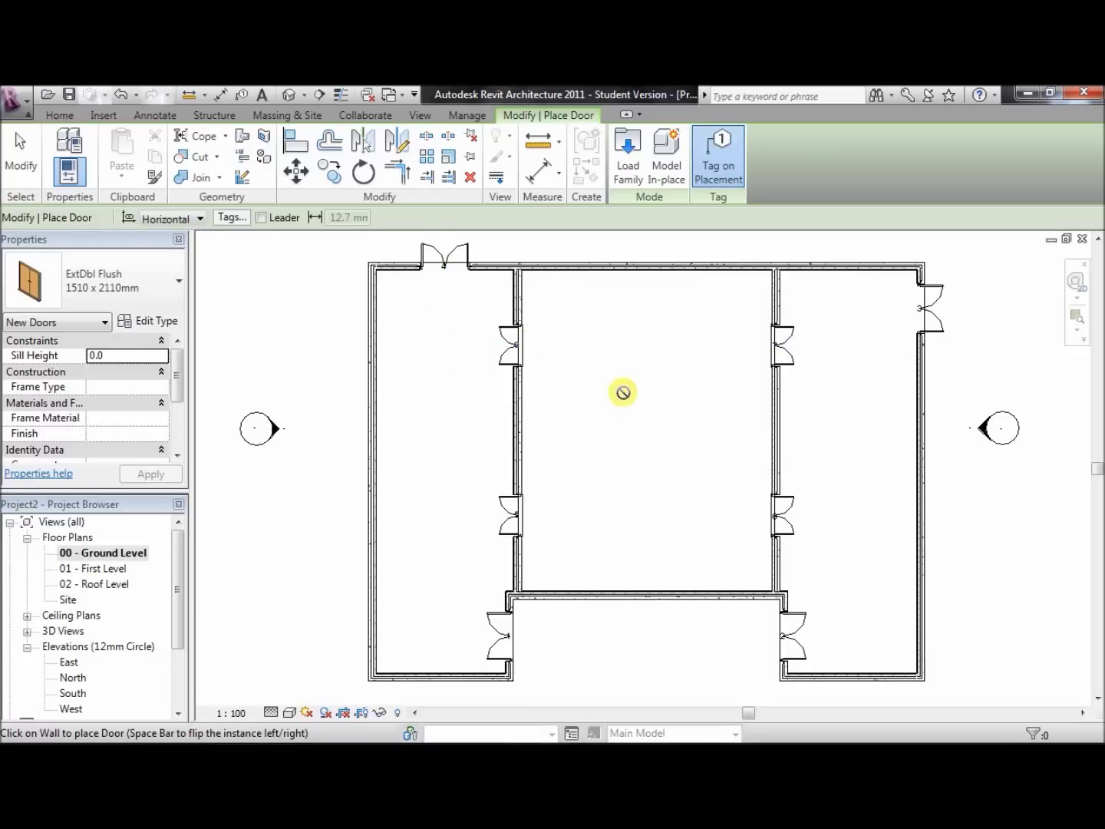
key("Escape")
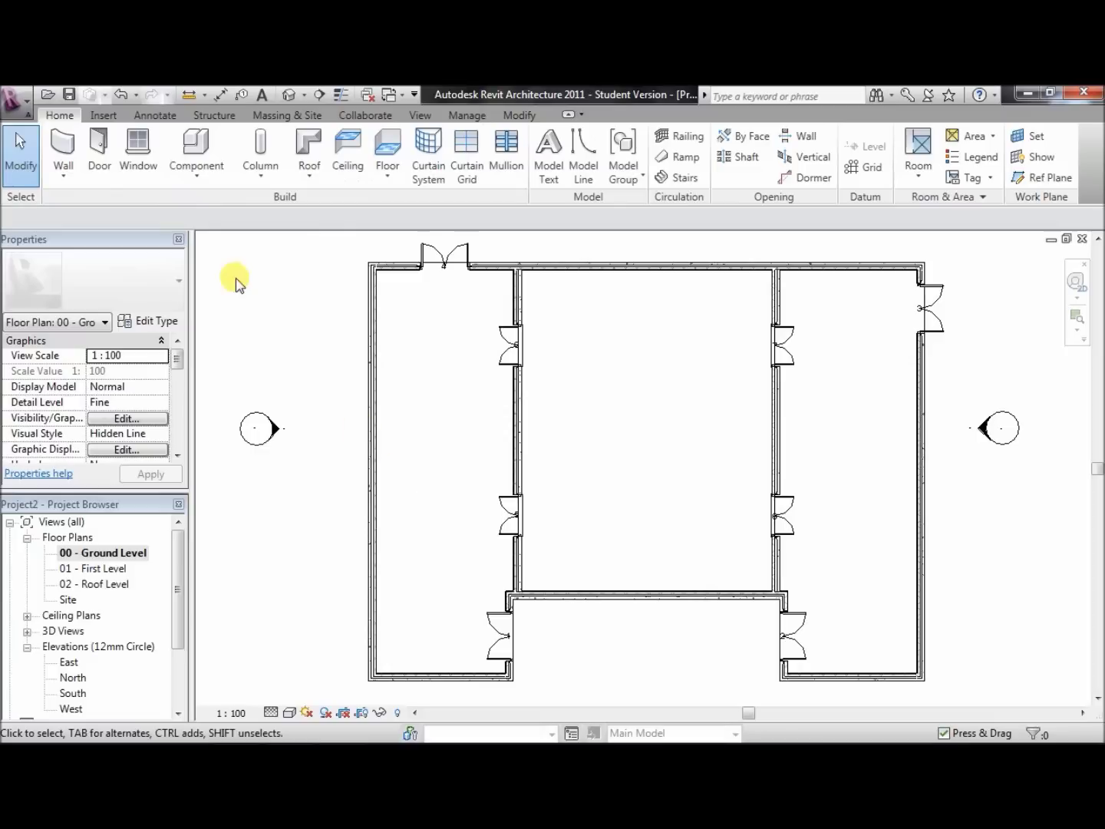
Place two Sgl Plain 630 x 1050mm Deep windows in the west wing's south wall, about 1125 mm apart and from the west wall
left_click(139, 153)
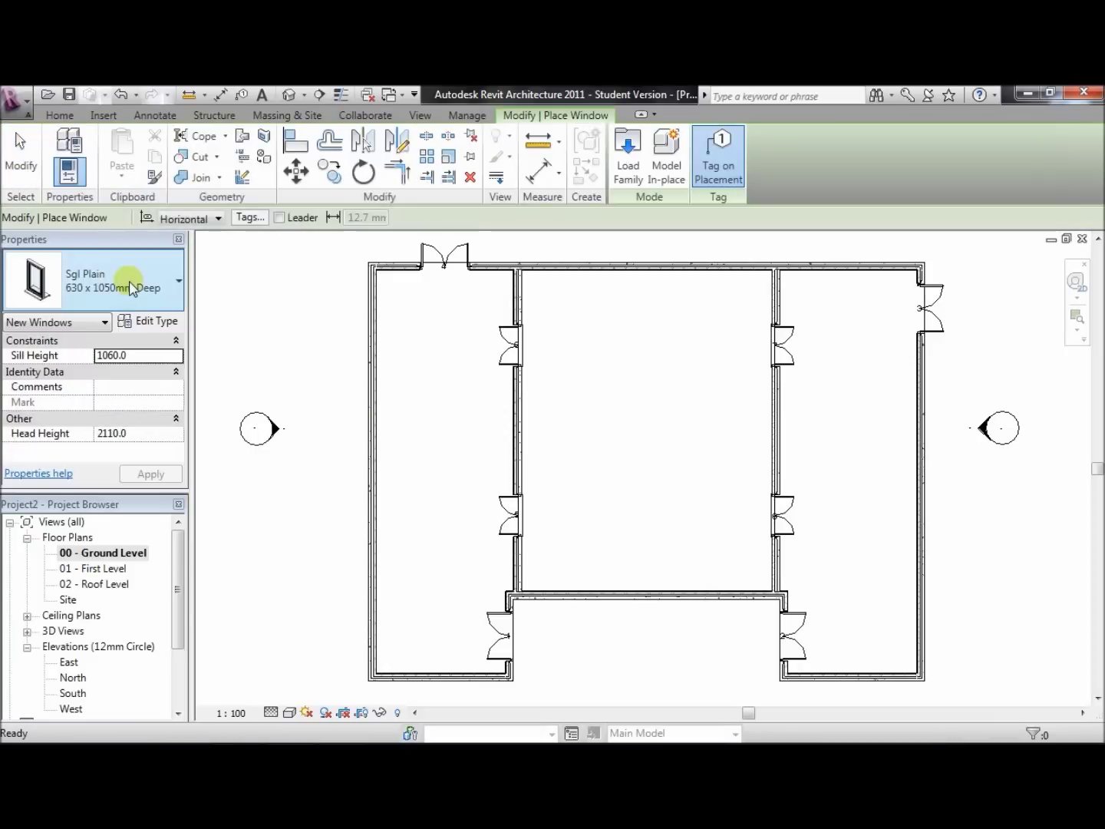
left_click(123, 286)
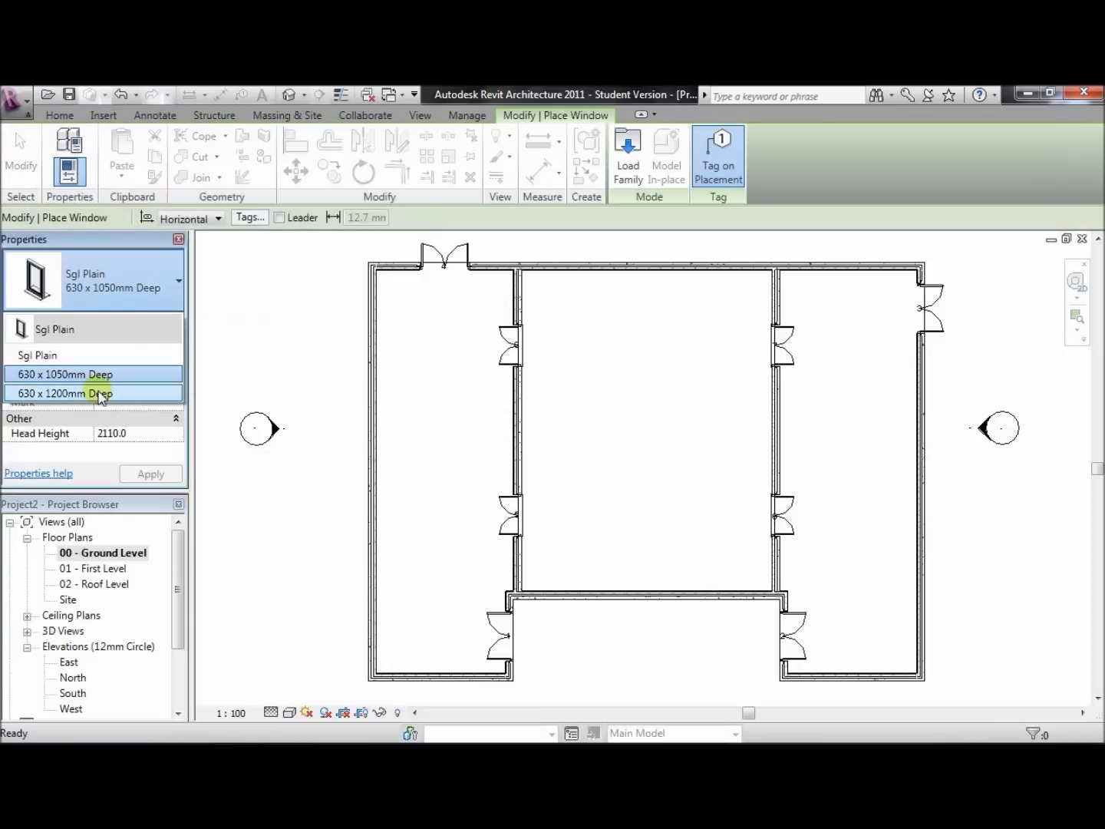
left_click(133, 297)
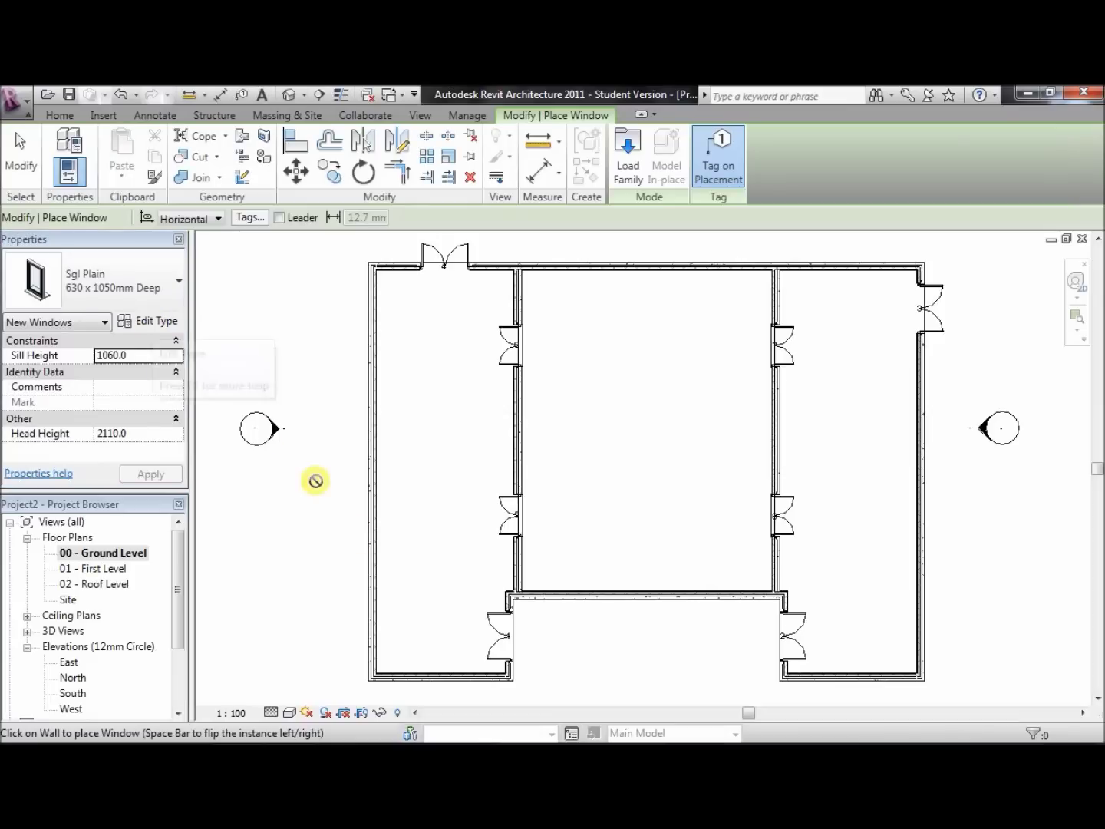
left_click(461, 677)
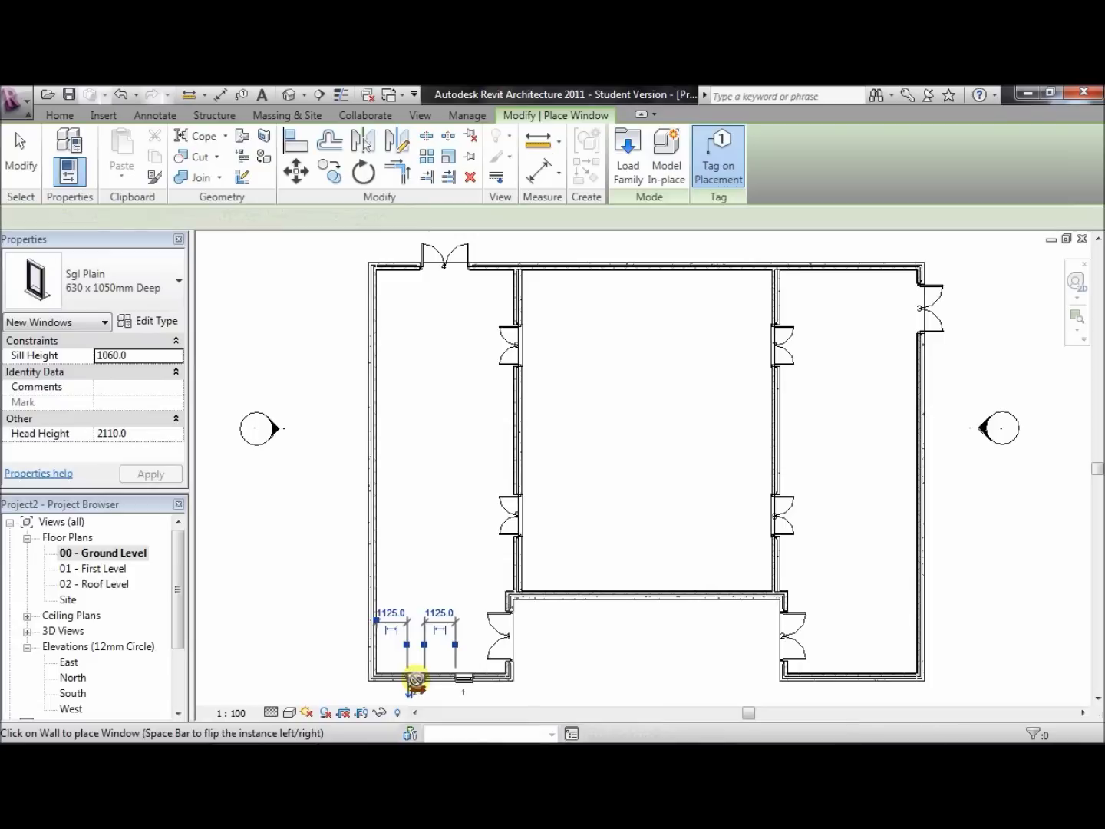
left_click(415, 679)
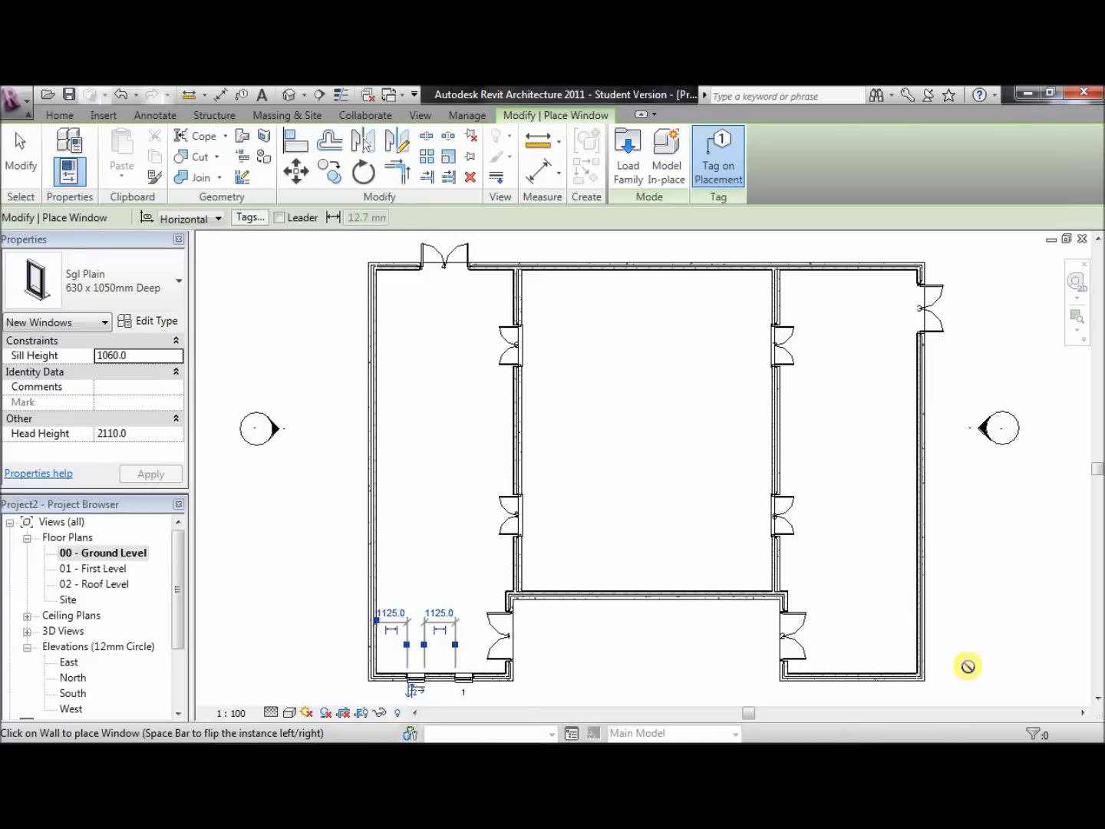
Place three more 630 x 1050mm Deep windows in the southern half of the east wall, the southernmost about 1200 mm from the south wall
left_click(921, 630)
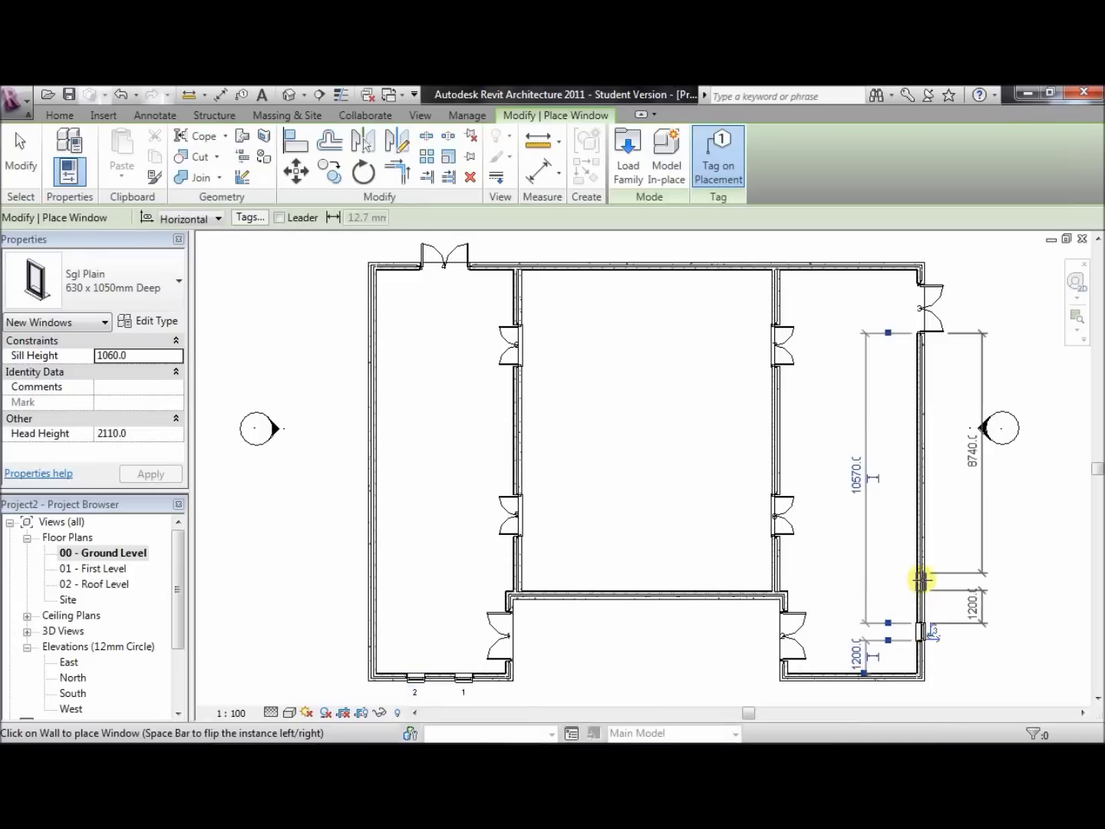
left_click(922, 581)
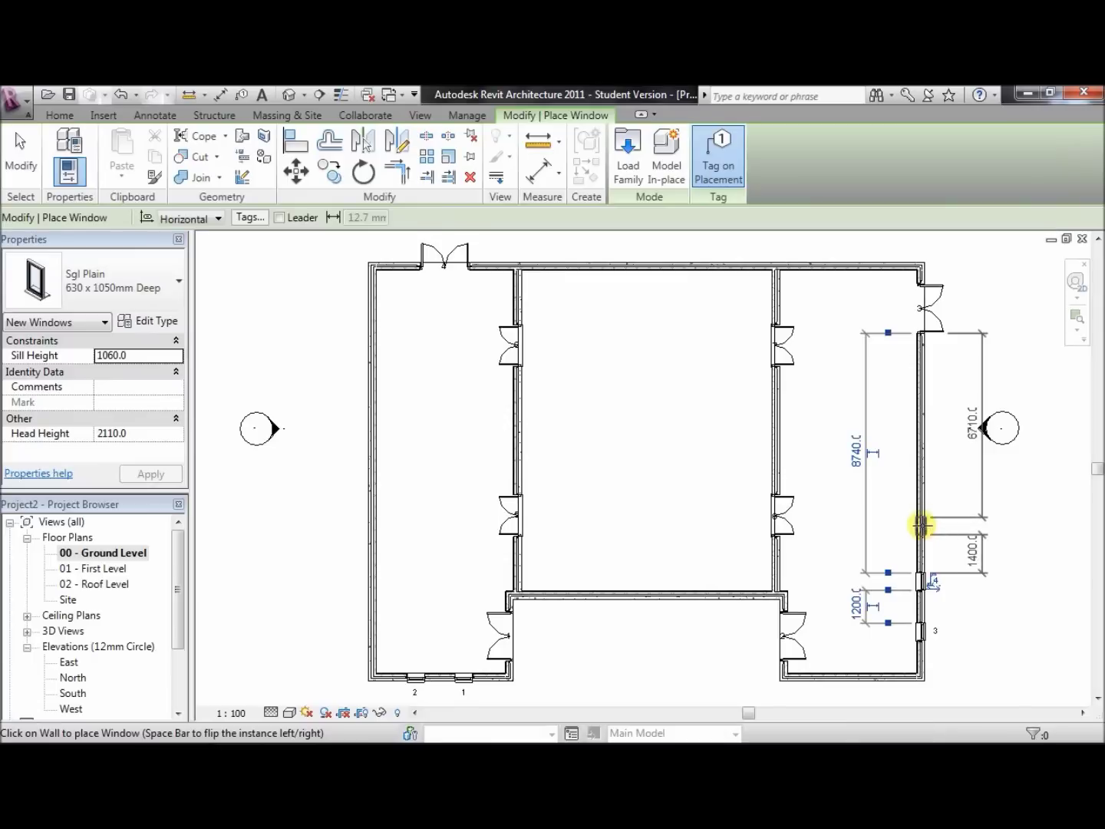
left_click(921, 527)
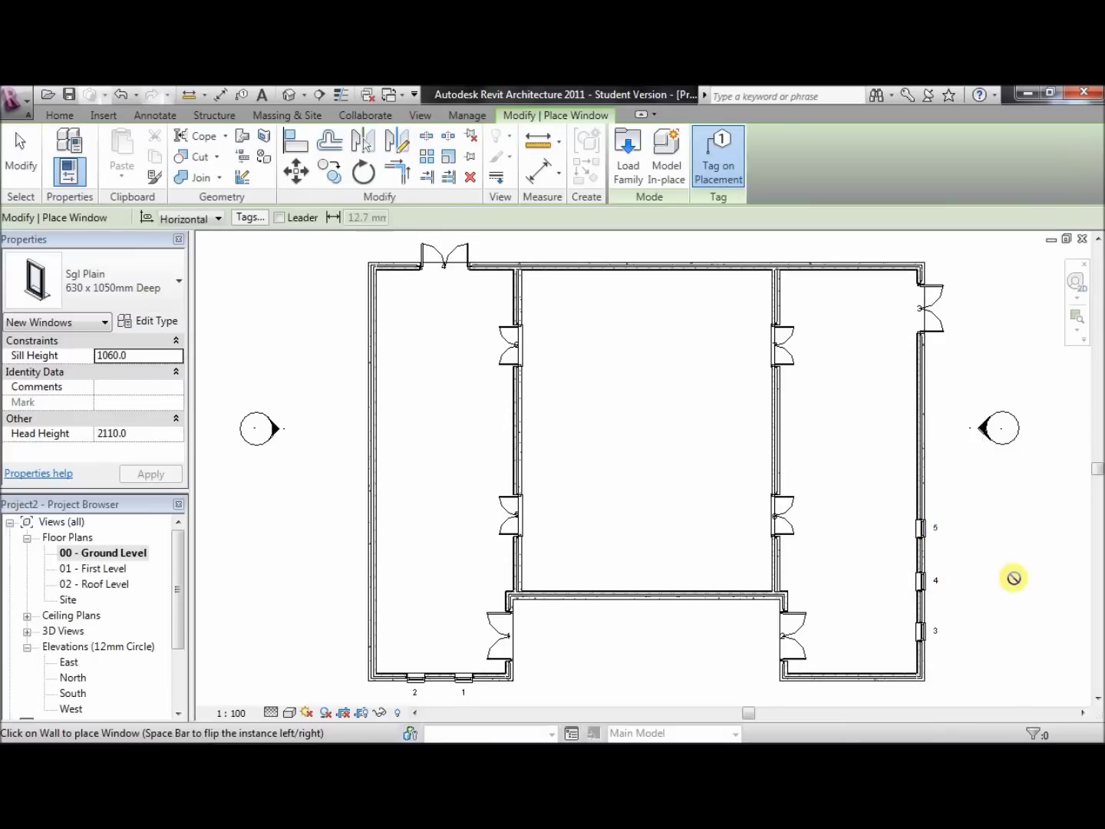
key("Escape")
key("Escape")
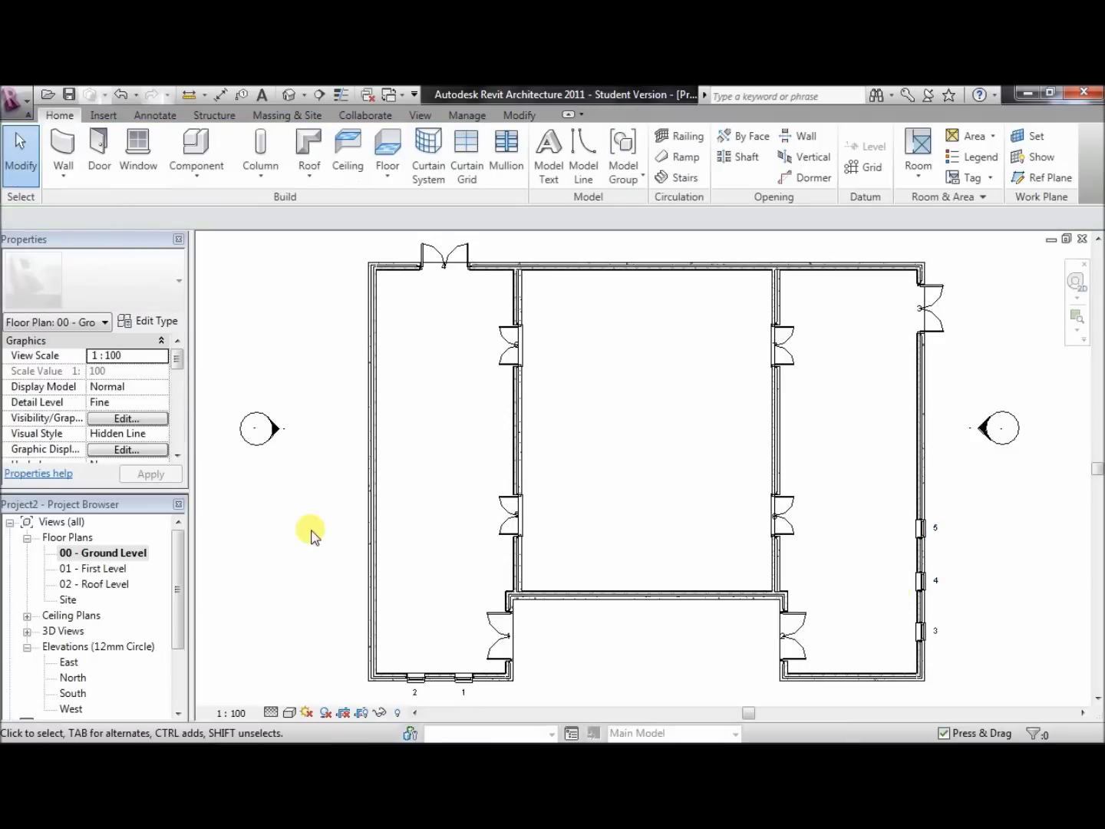
Start placing another window and duplicate the Sgl Plain 630 x 1050mm Deep type as Large Plain Window
left_click(140, 138)
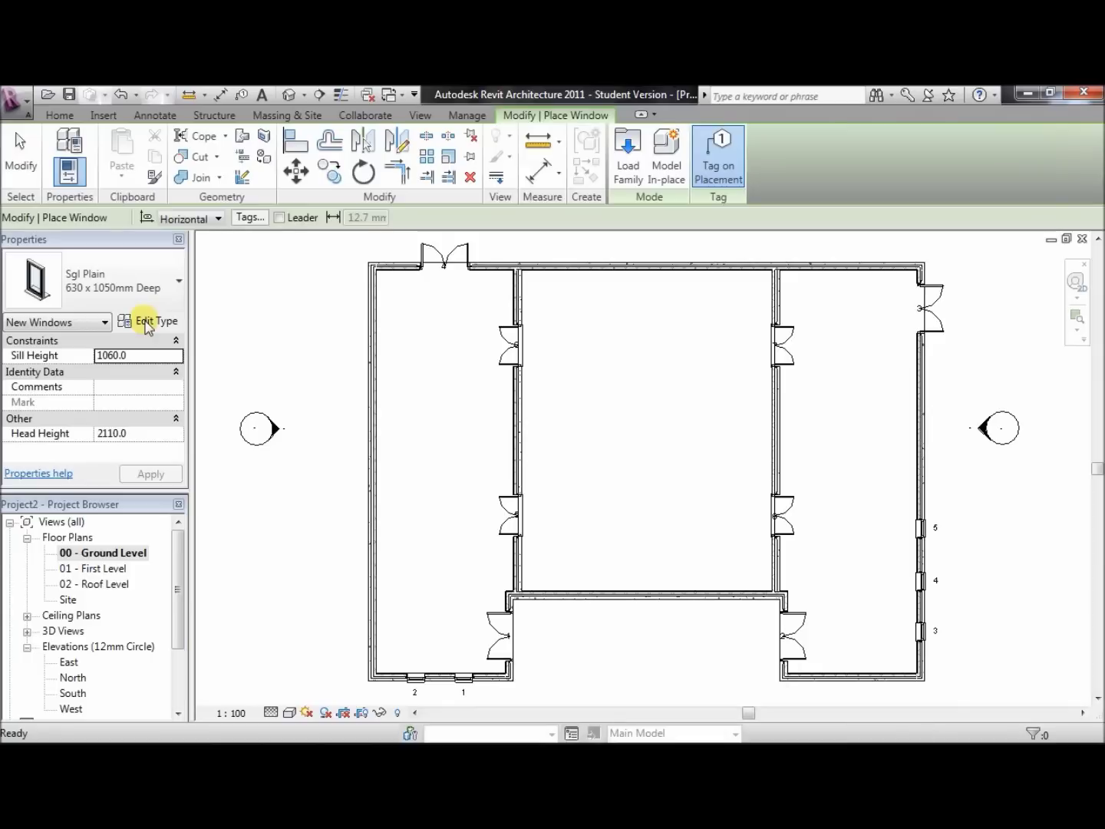
left_click(145, 321)
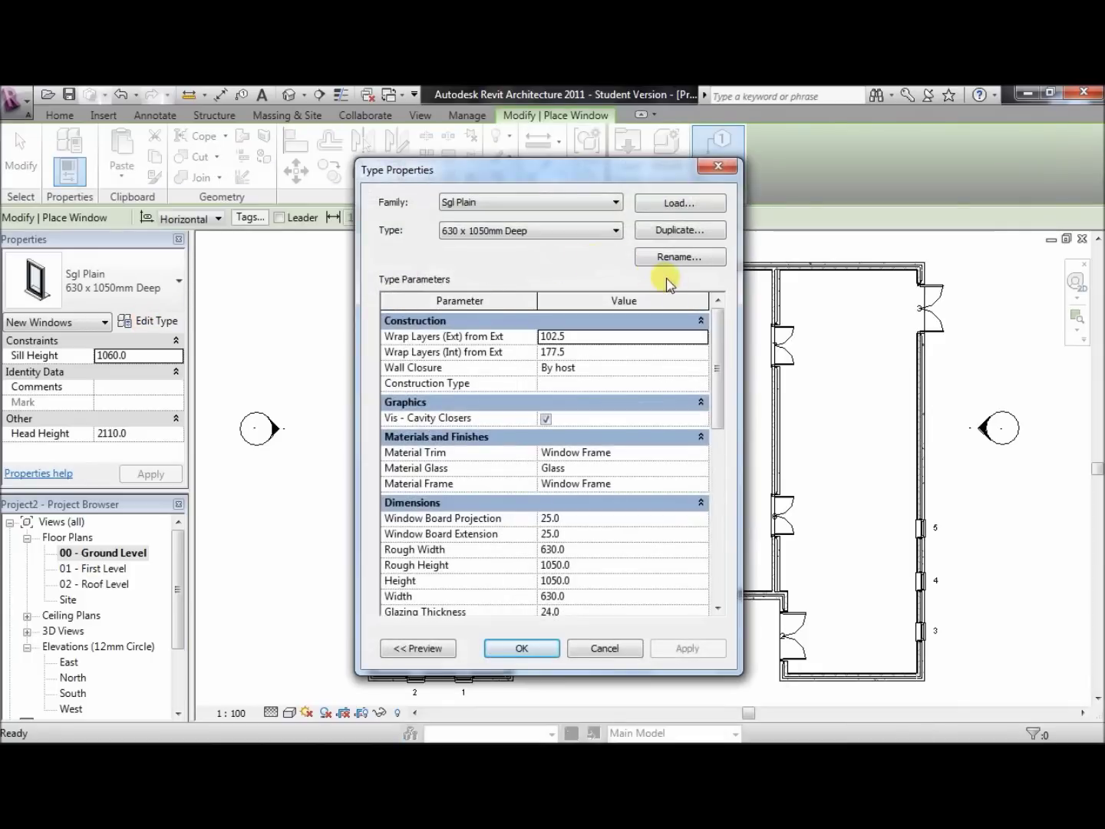
left_click(663, 230)
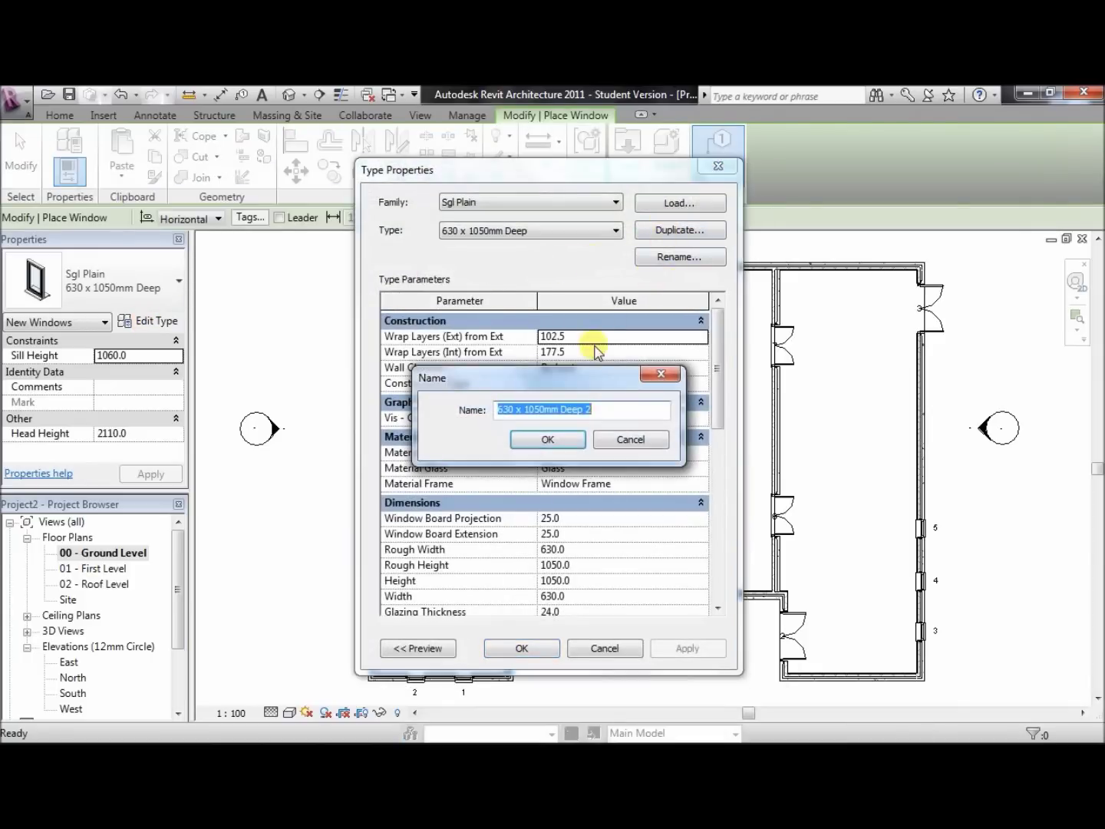
type("Large Plain Window")
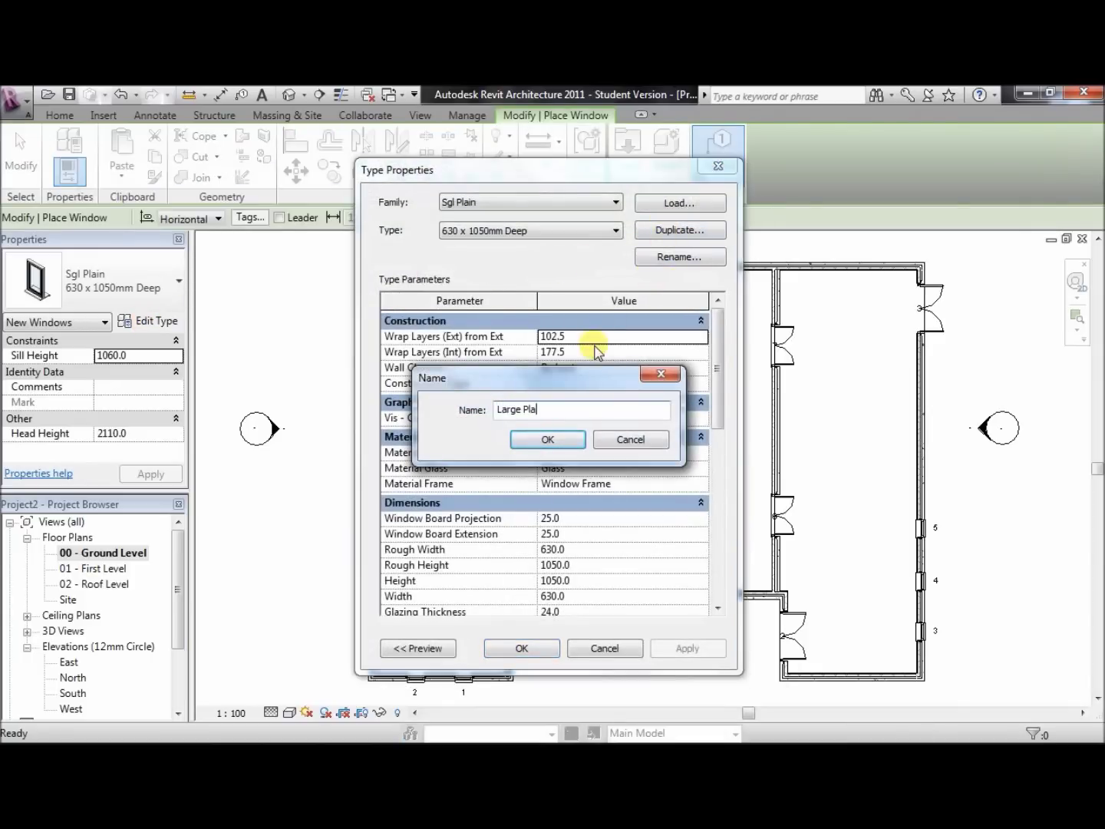
left_click(547, 439)
Set the Large Plain Window type's height to 1200 and its width to 2500
left_click_drag(720, 369, 717, 422)
left_click(581, 466)
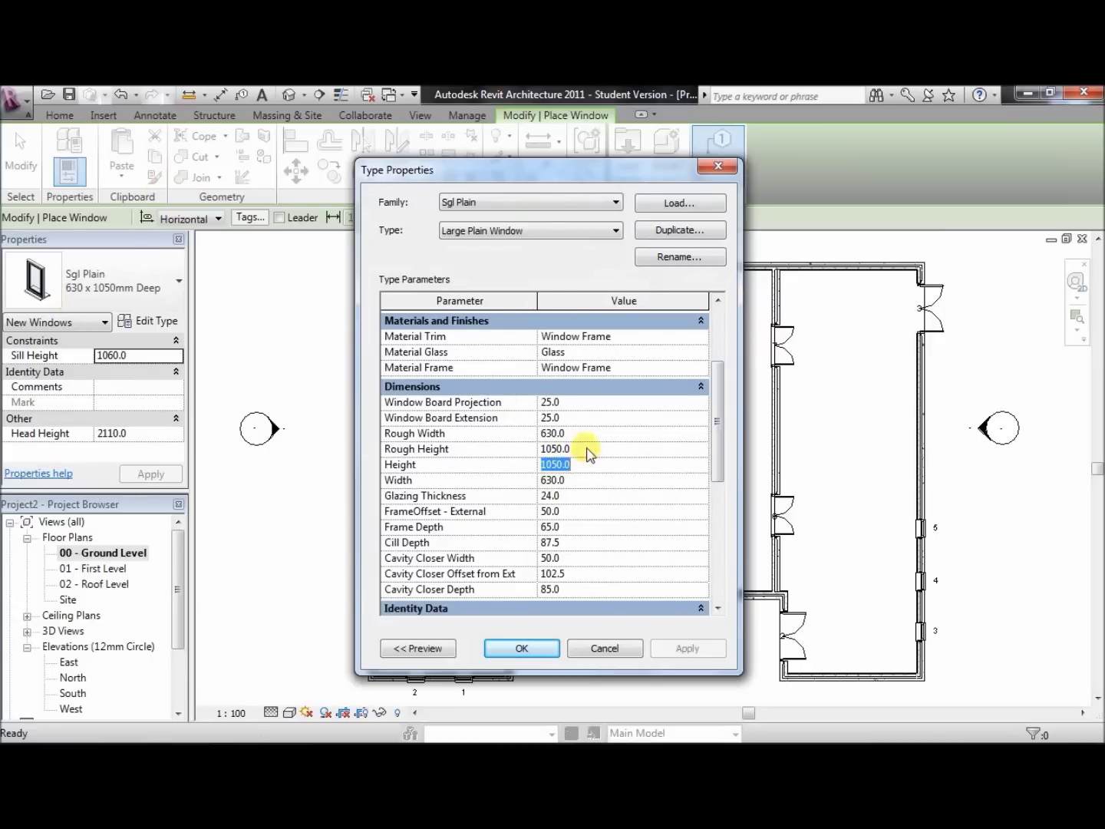
left_click_drag(585, 464, 526, 468)
type("1200")
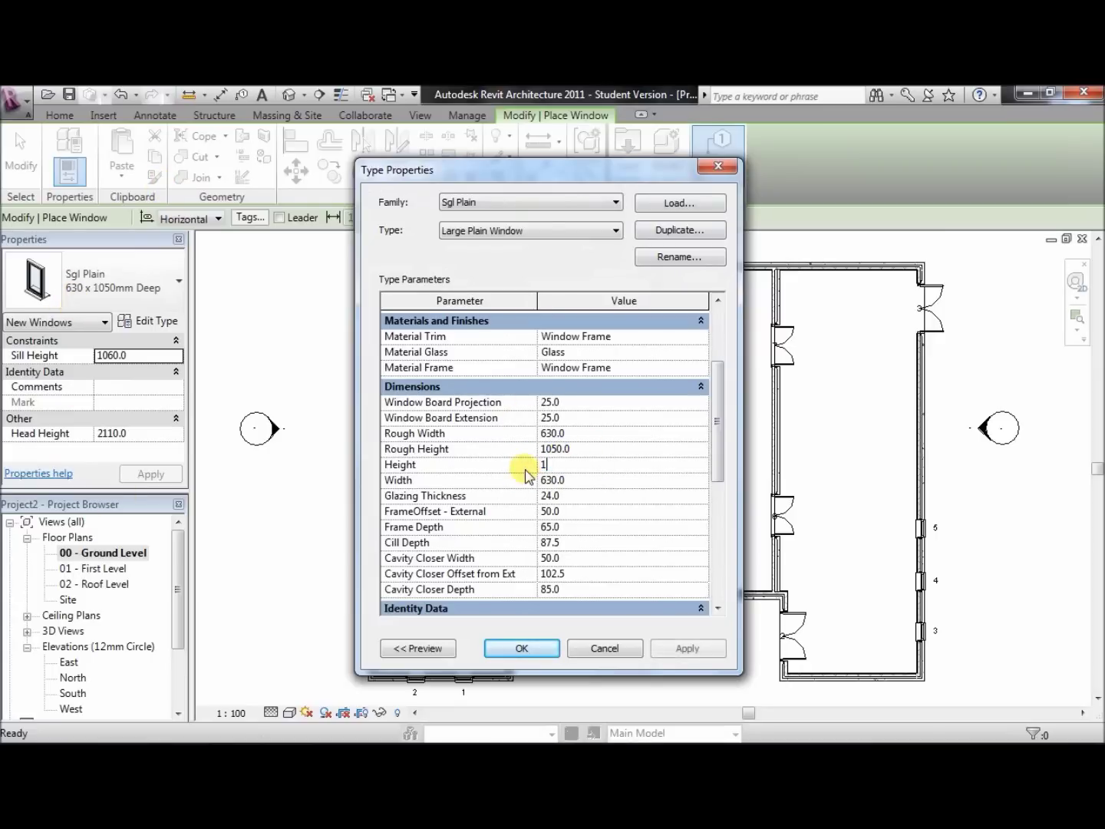
left_click(558, 479)
left_click_drag(579, 480, 524, 486)
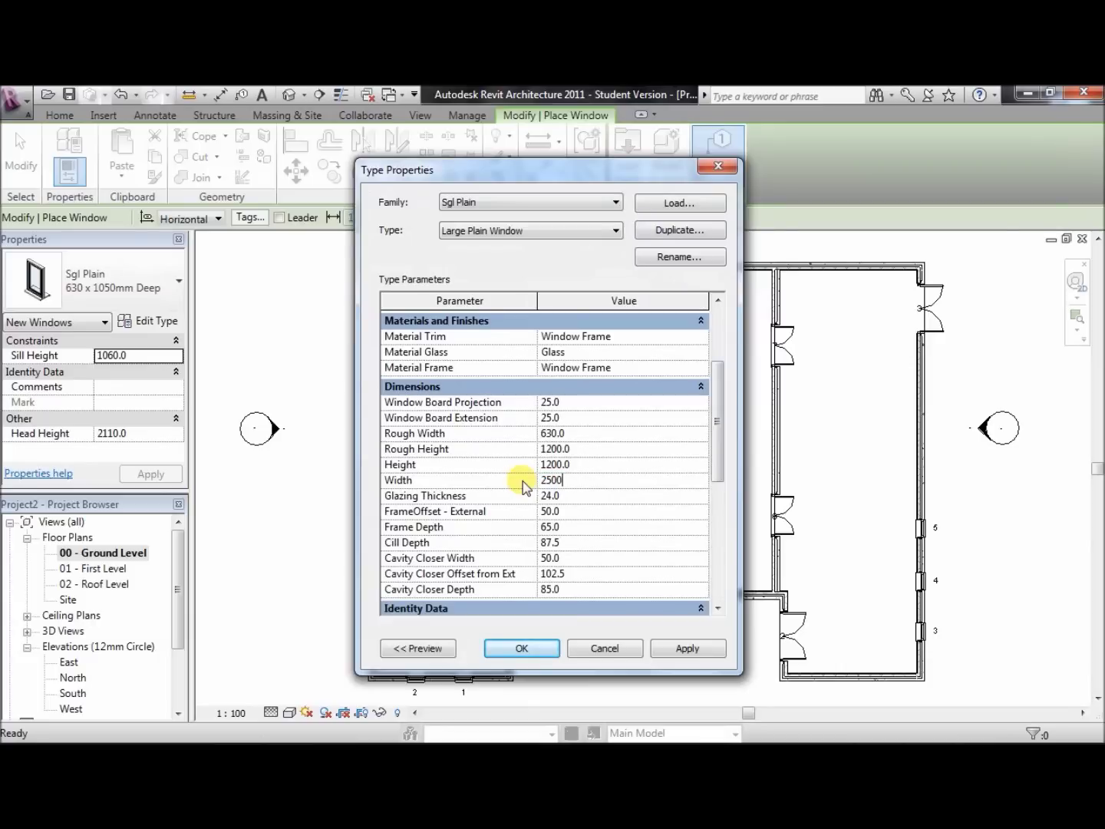
left_click(539, 652)
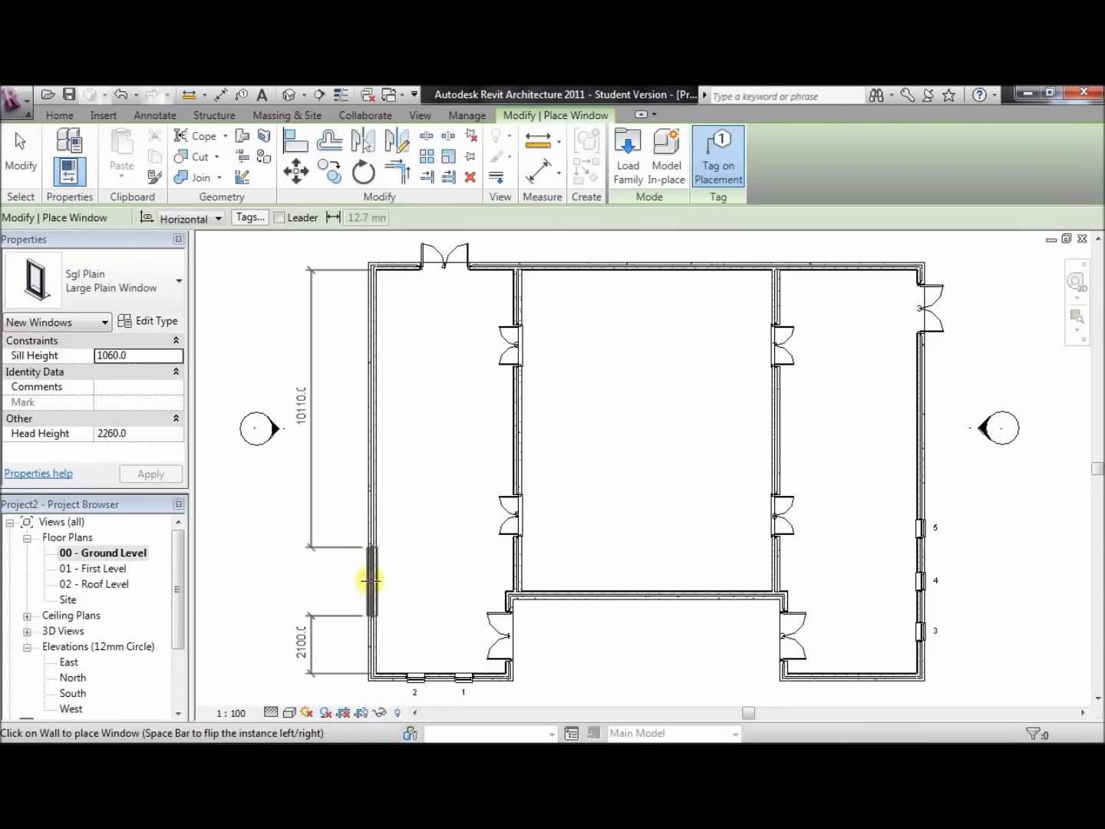
Place three Large Plain Window units along the west wall, about 1800 mm apart, the southernmost about 2200 mm from the south wall
left_click(371, 580)
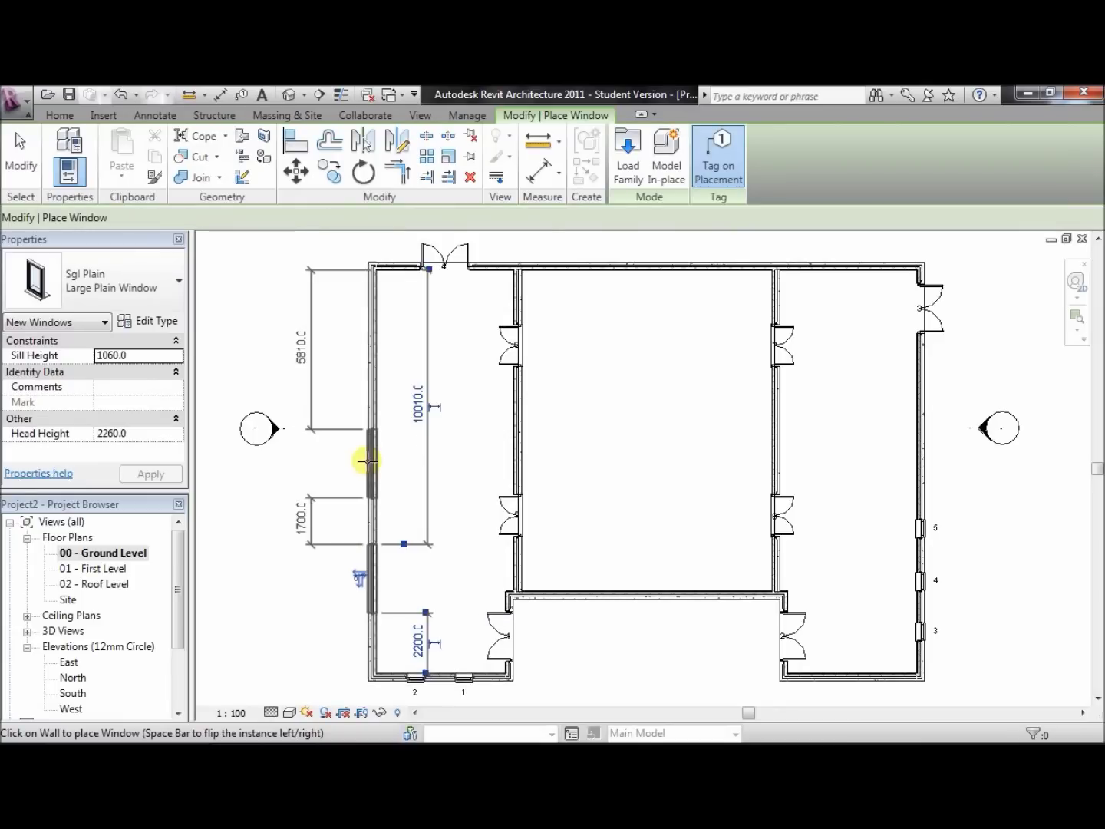
left_click(367, 458)
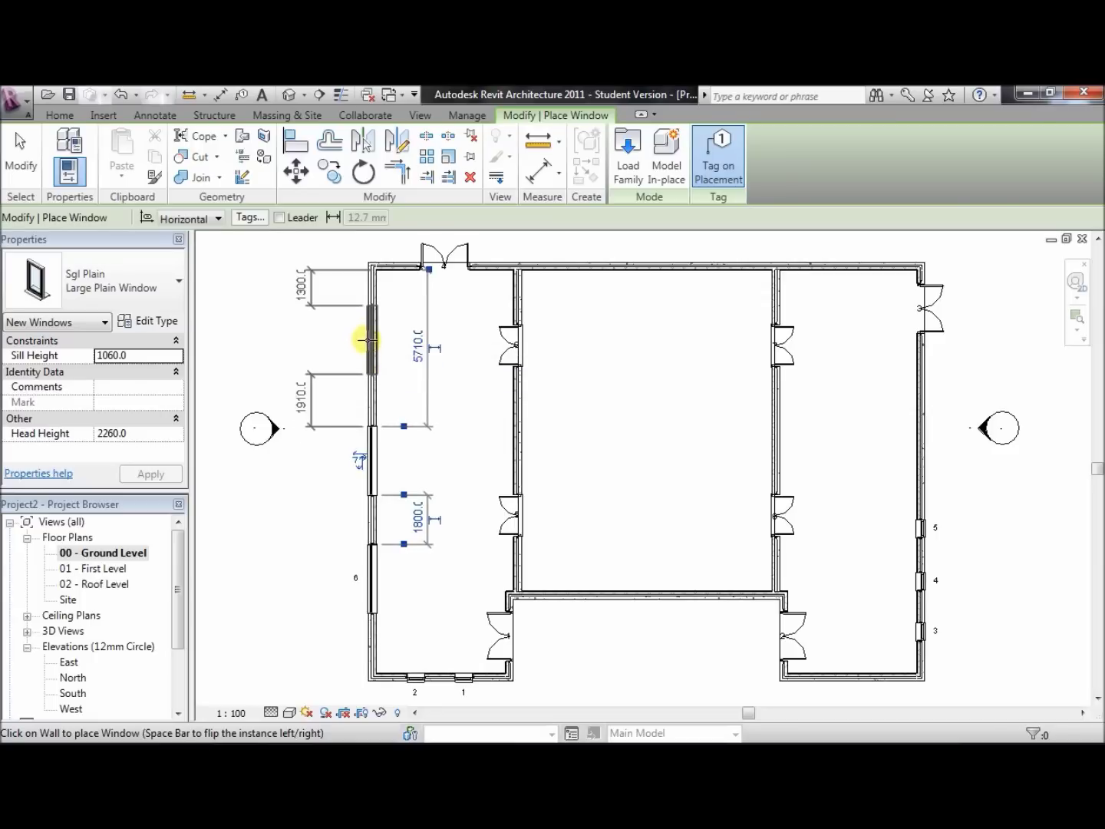
left_click(368, 341)
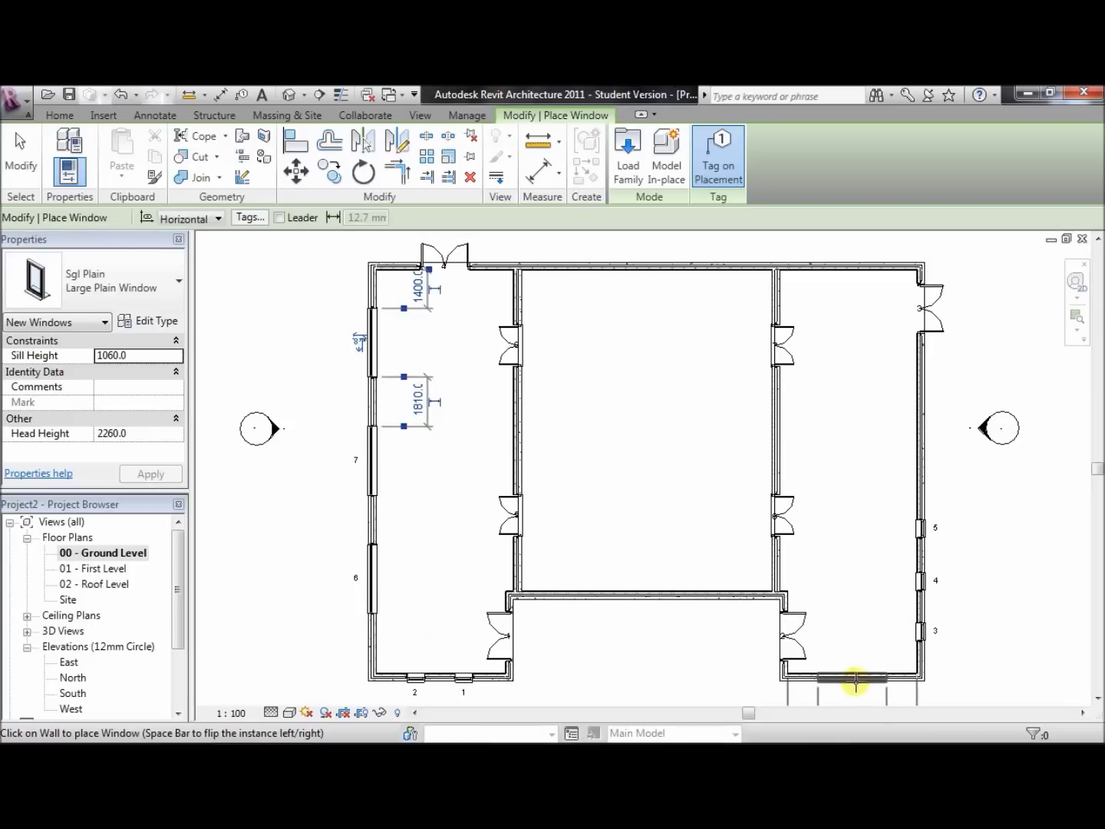
Place a Large Plain Window centred in the east wing's south and north walls, and one in the east wall between the door and small windows
left_click(856, 680)
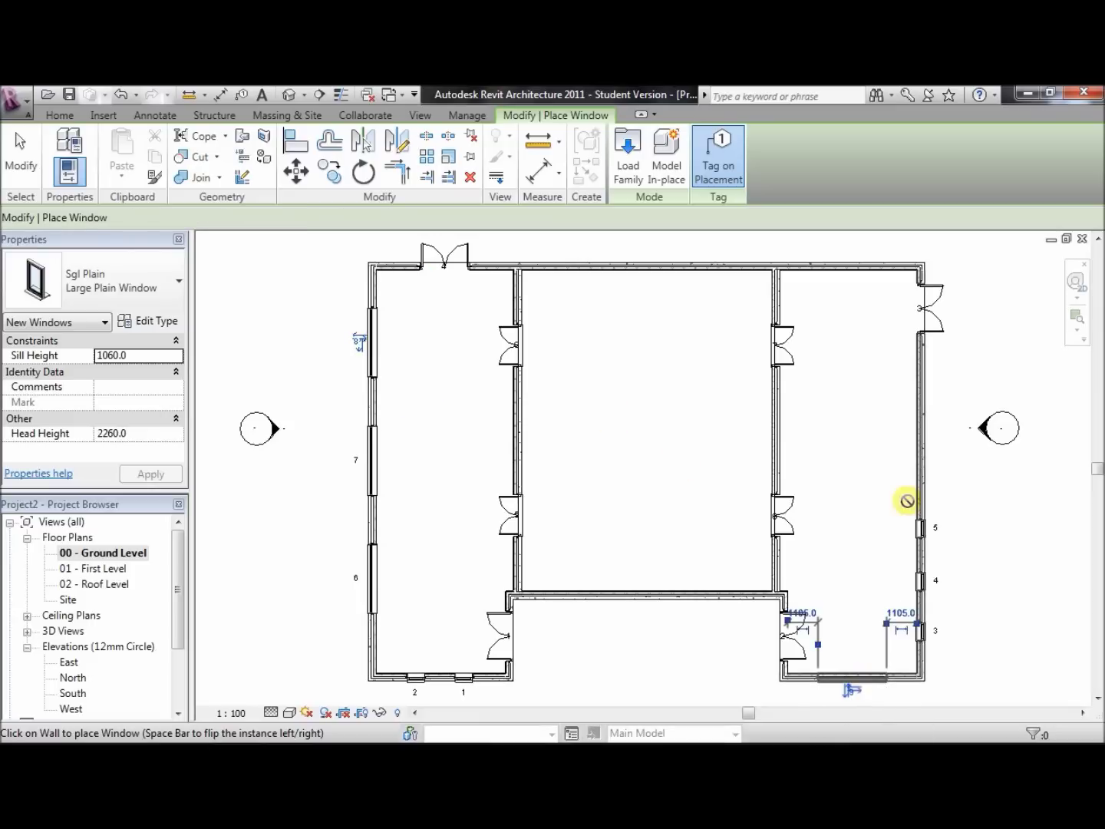
left_click(921, 425)
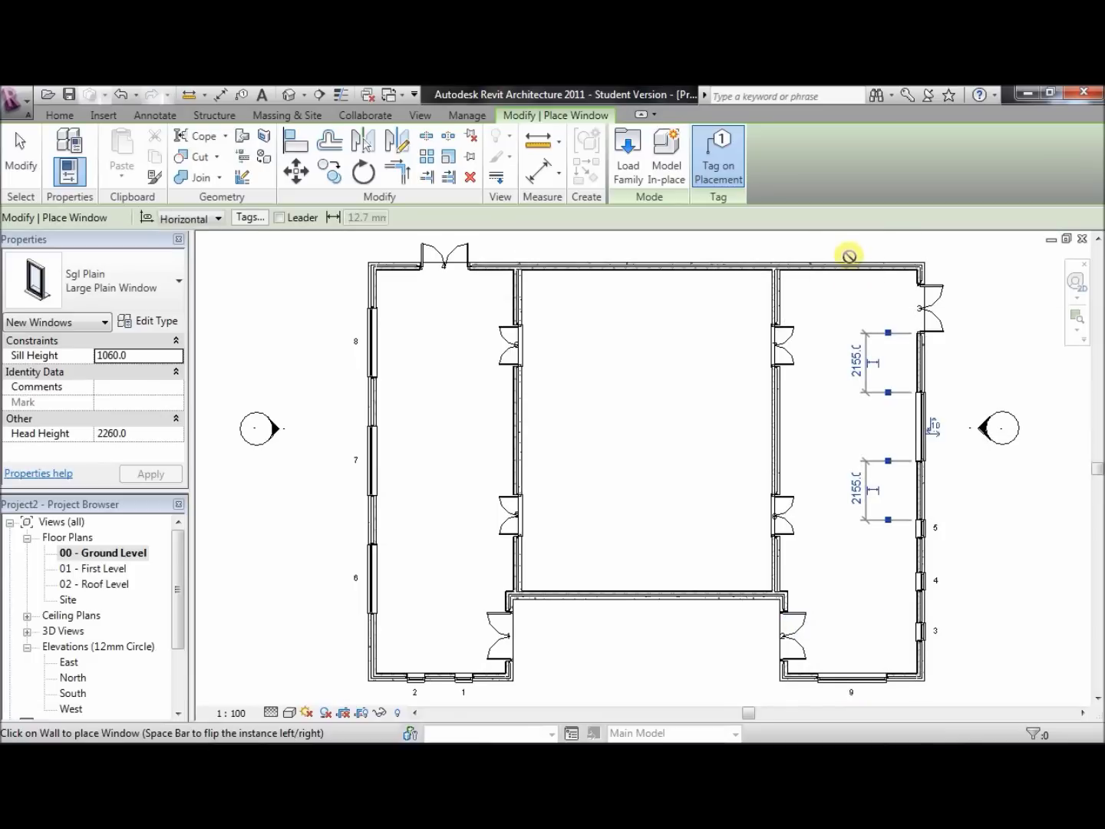
left_click(849, 263)
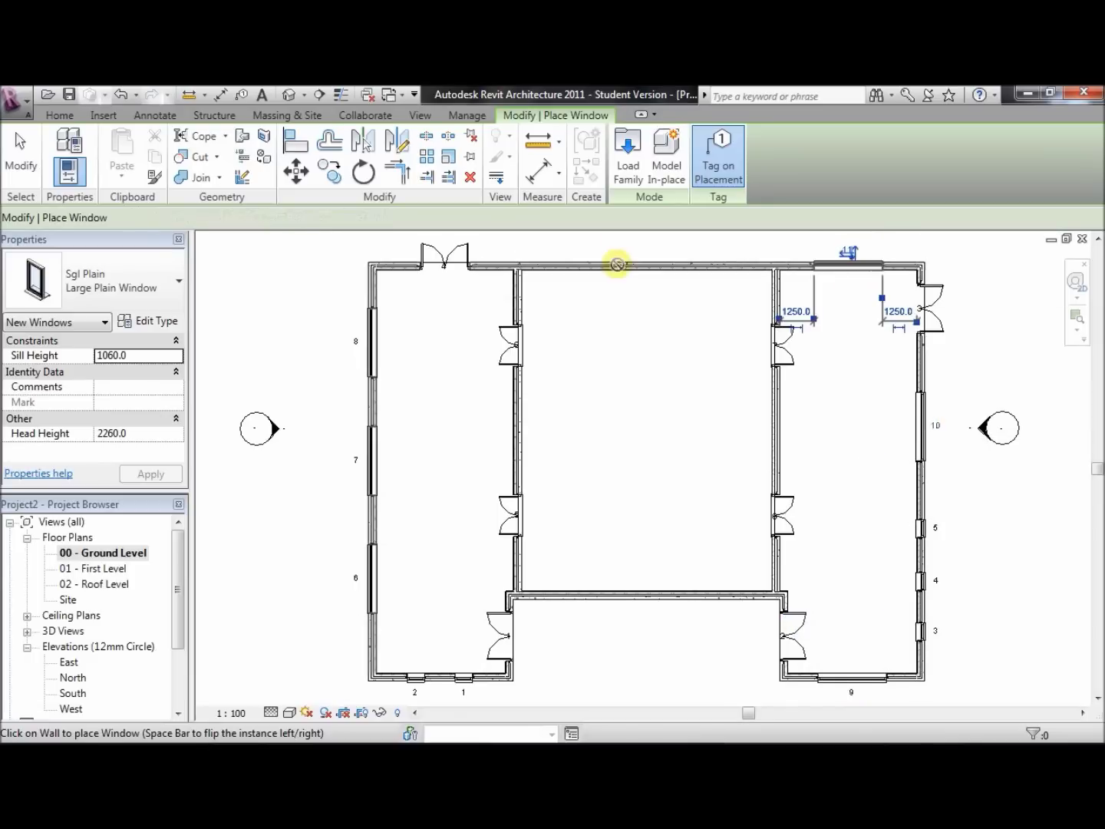
key("Escape")
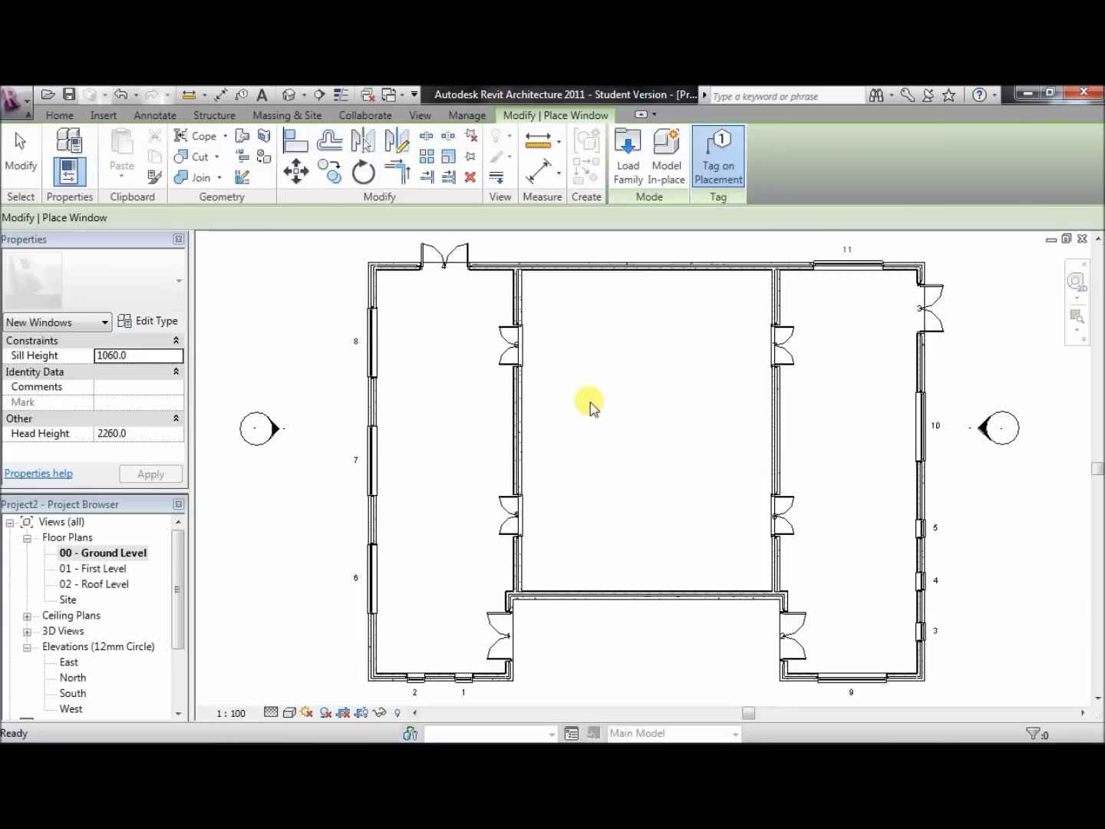
key("Escape")
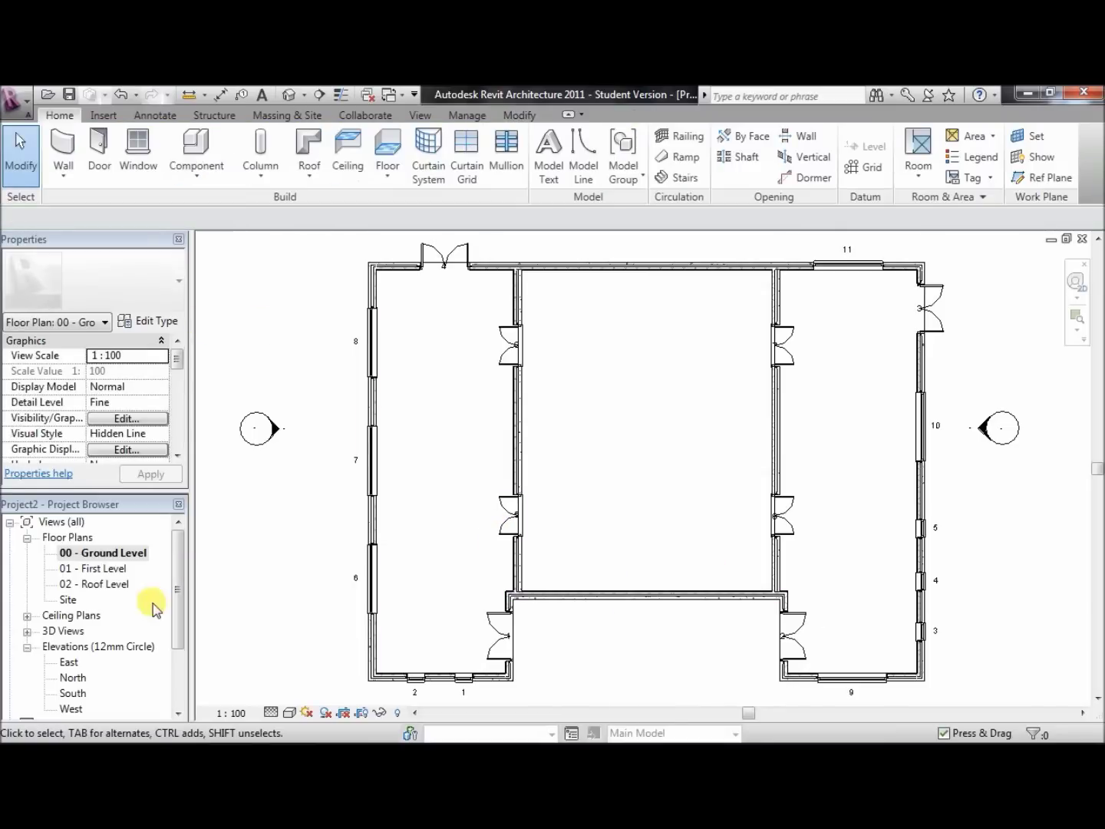
Check the new windows in the South elevation and return to the 00 - Ground Level plan
double_click(73, 693)
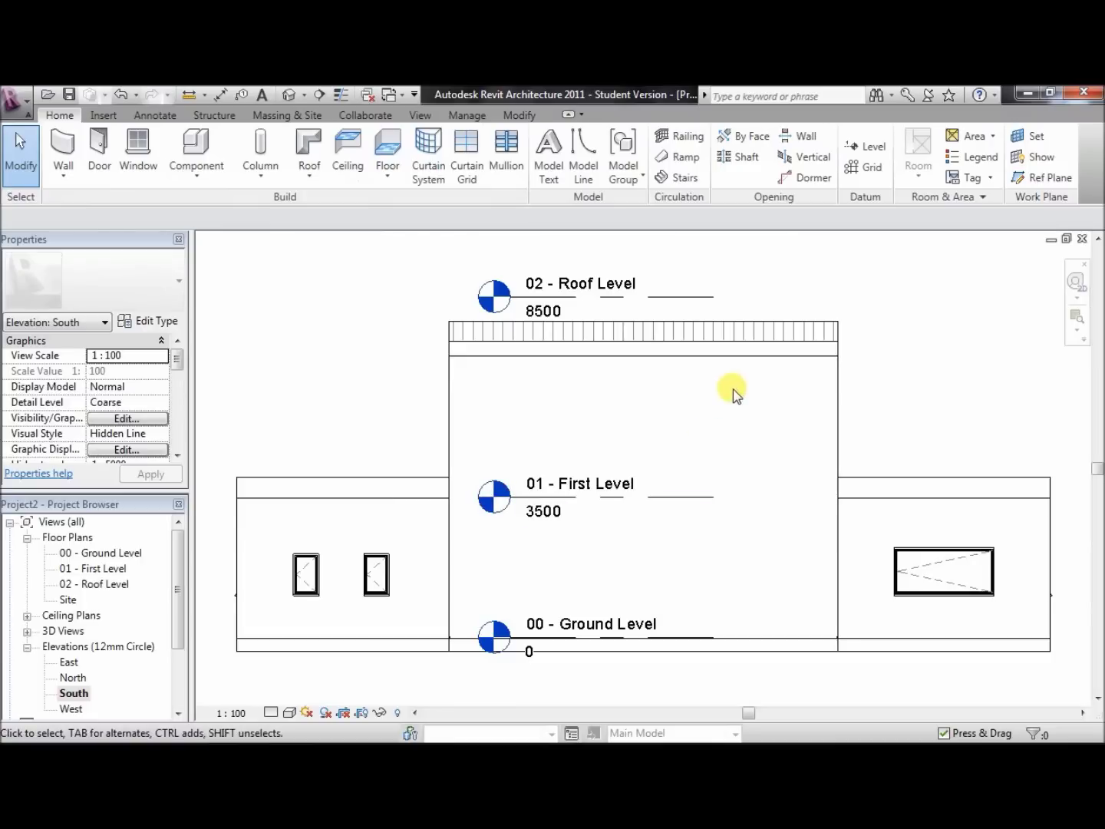
left_click(123, 554)
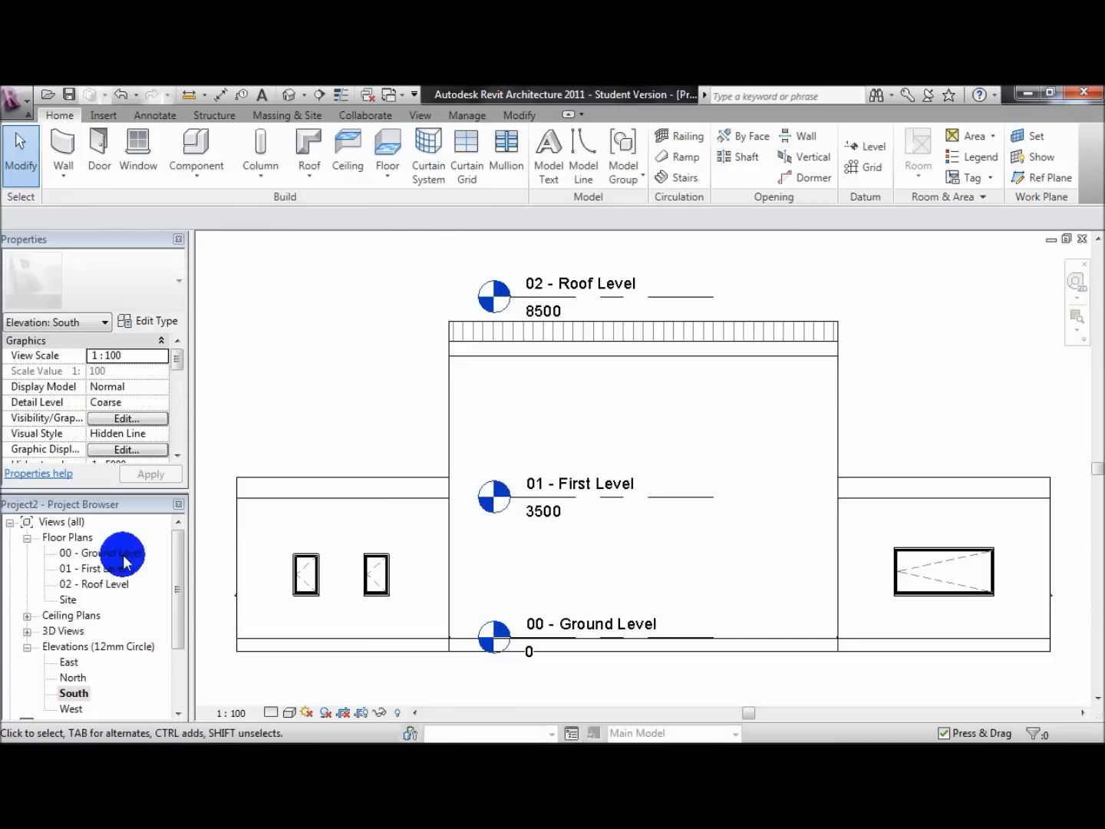
double_click(122, 554)
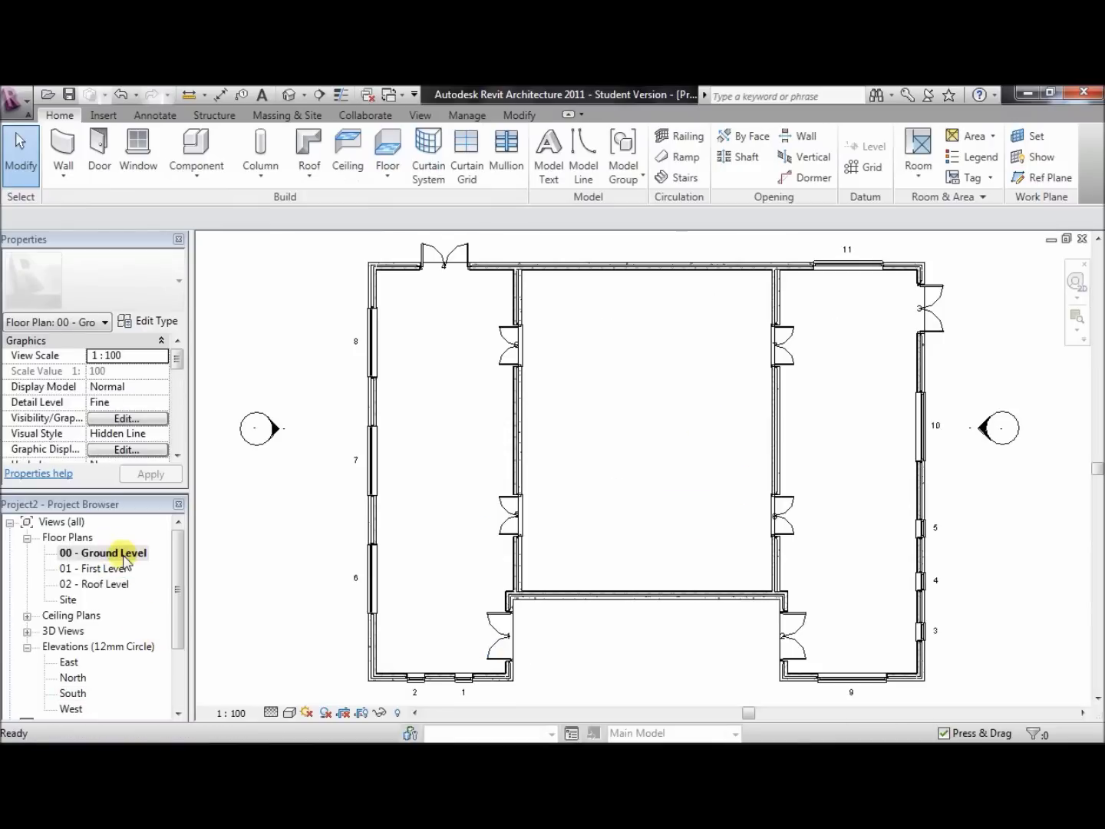
Start placing a window and duplicate the Large Plain Window type as Large Curtain Wall Window
left_click(135, 152)
left_click(142, 322)
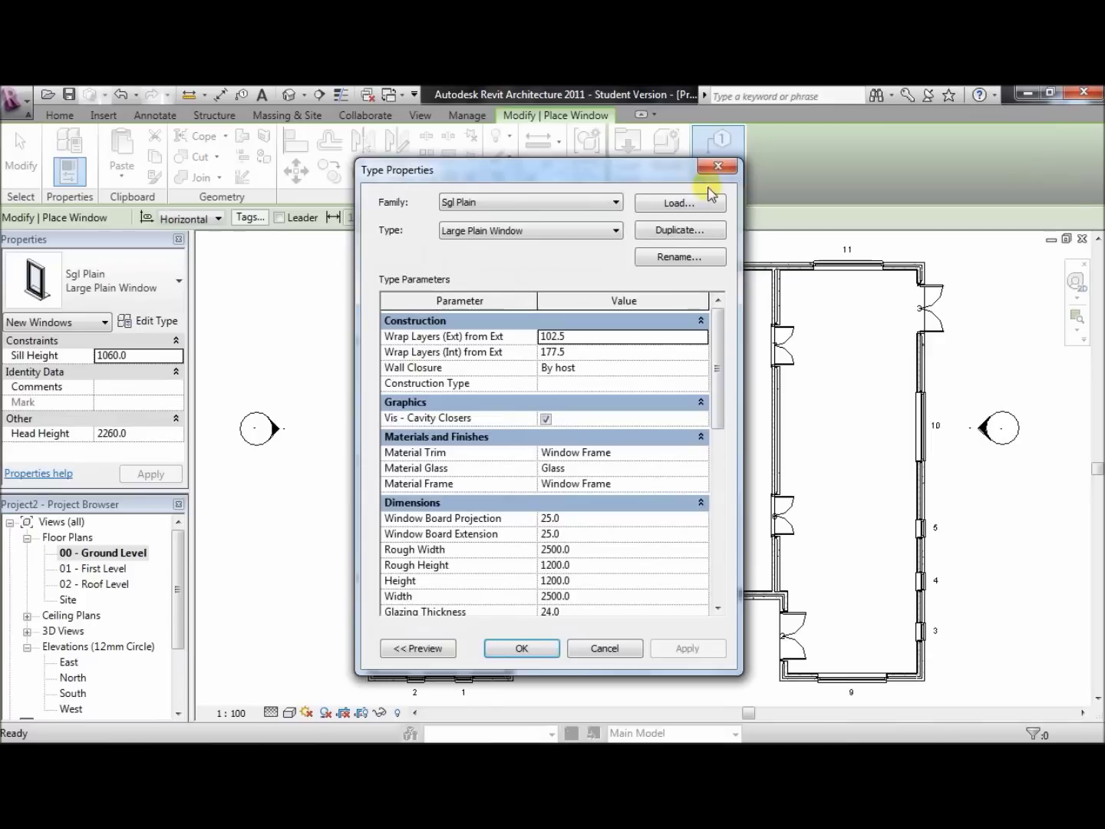
left_click(673, 231)
type("Large Curtain Wa")
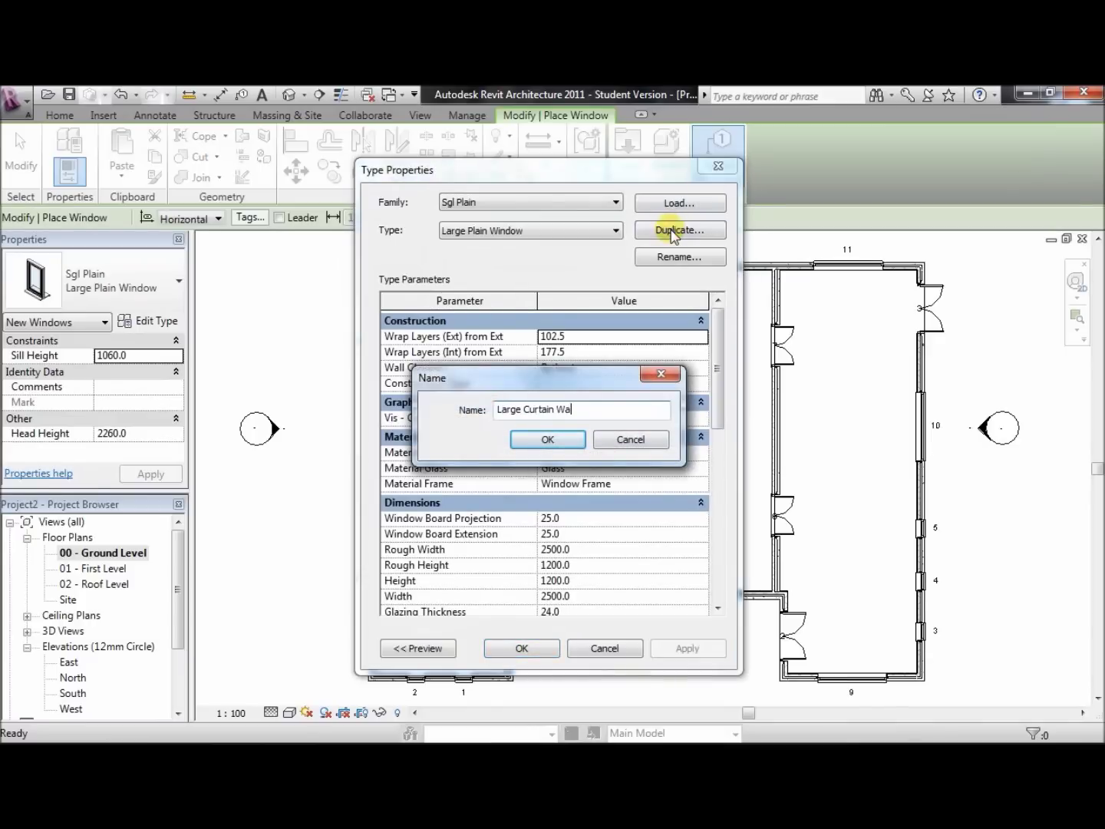
type("ll Window")
left_click(547, 439)
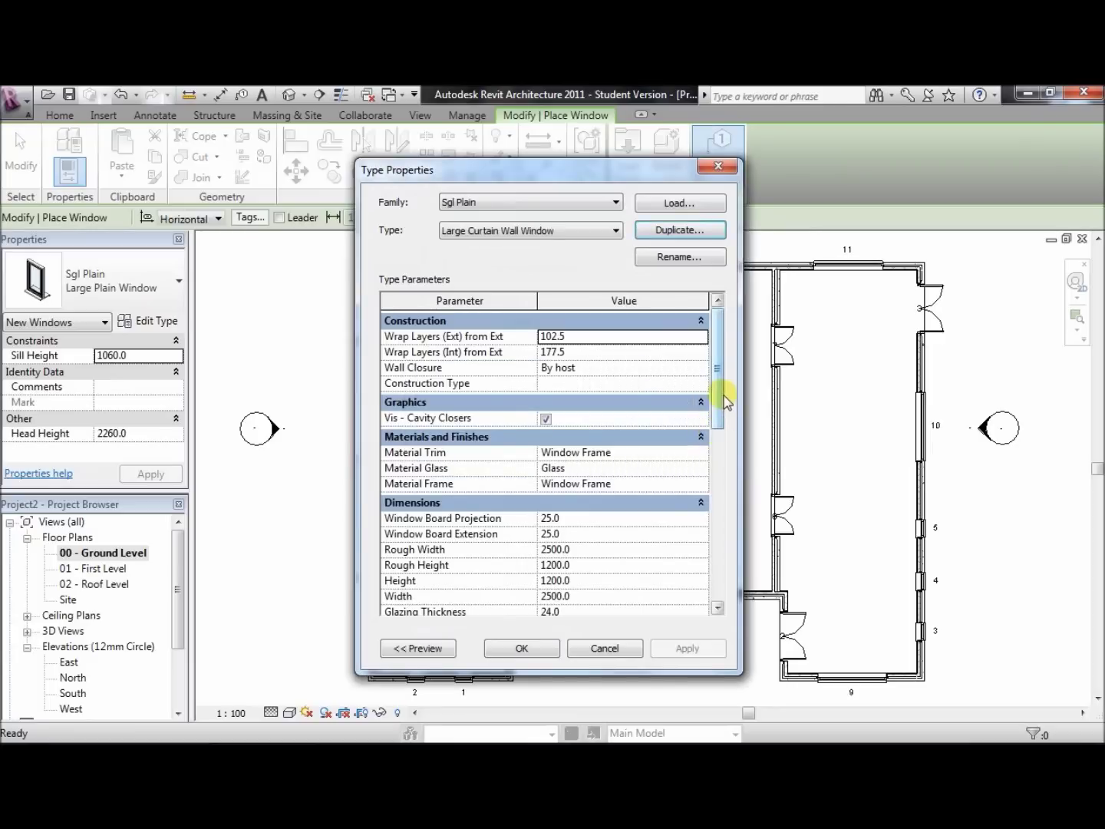
Set the Large Curtain Wall Window type's rough width to 8000 and its rough height to 4000
scroll(725, 401, "down", 2)
left_click(592, 468)
left_click(535, 470)
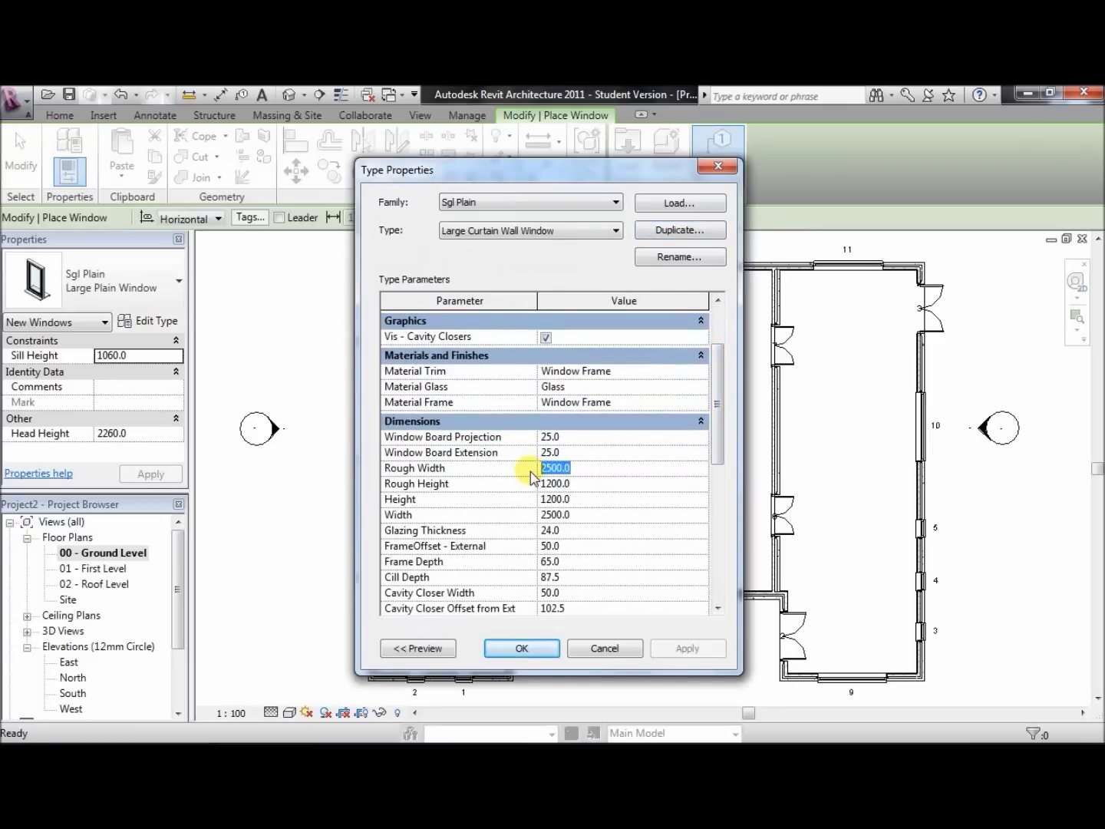
type("8000")
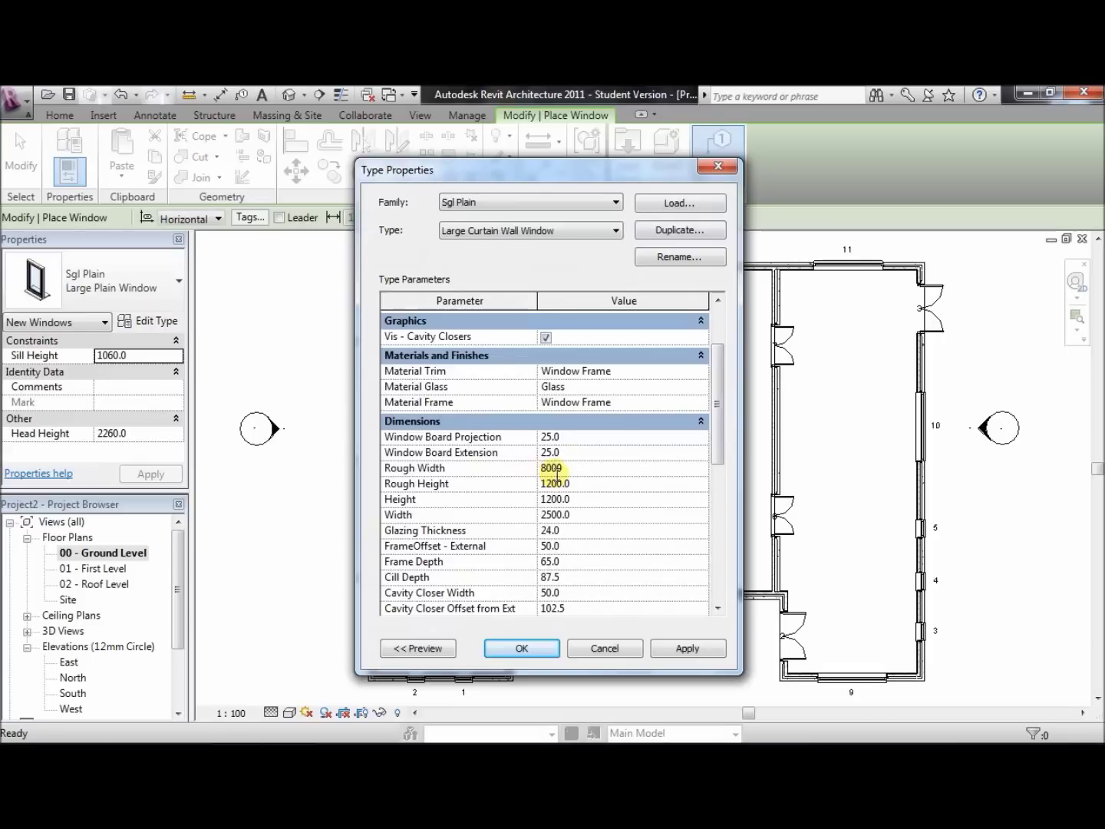
left_click(571, 484)
left_click(541, 483)
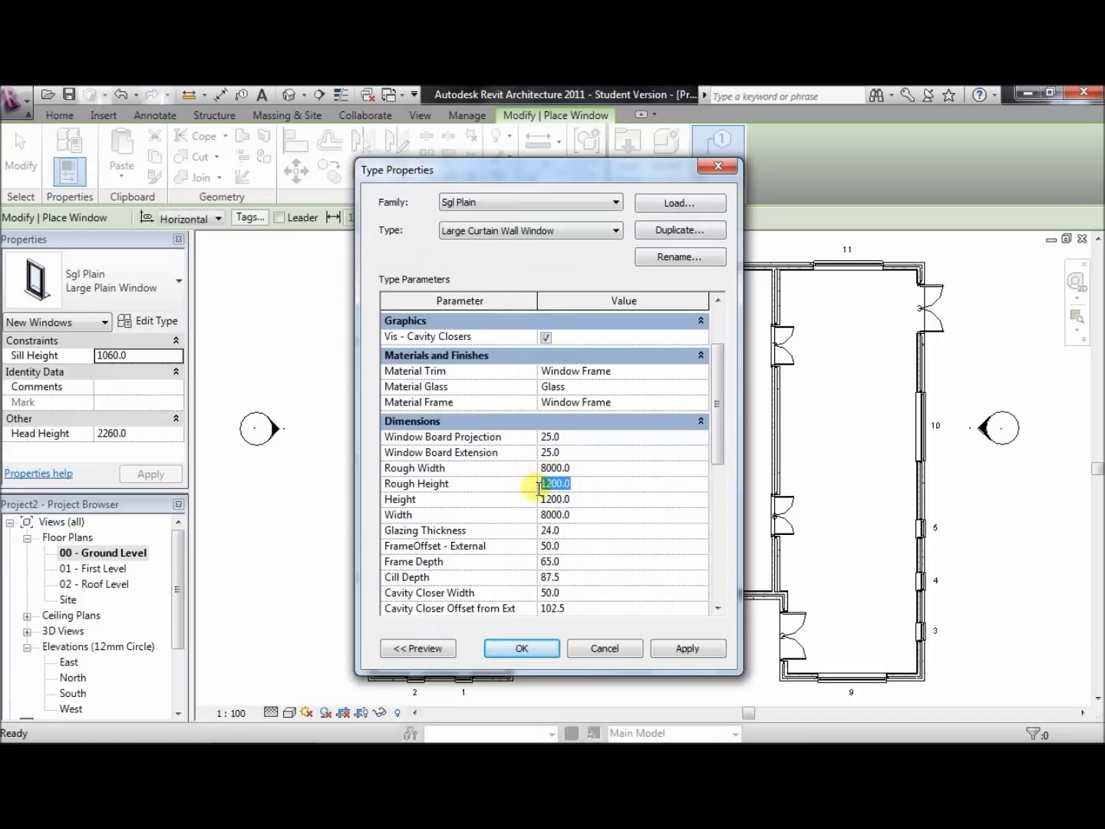
type("400")
left_click(533, 647)
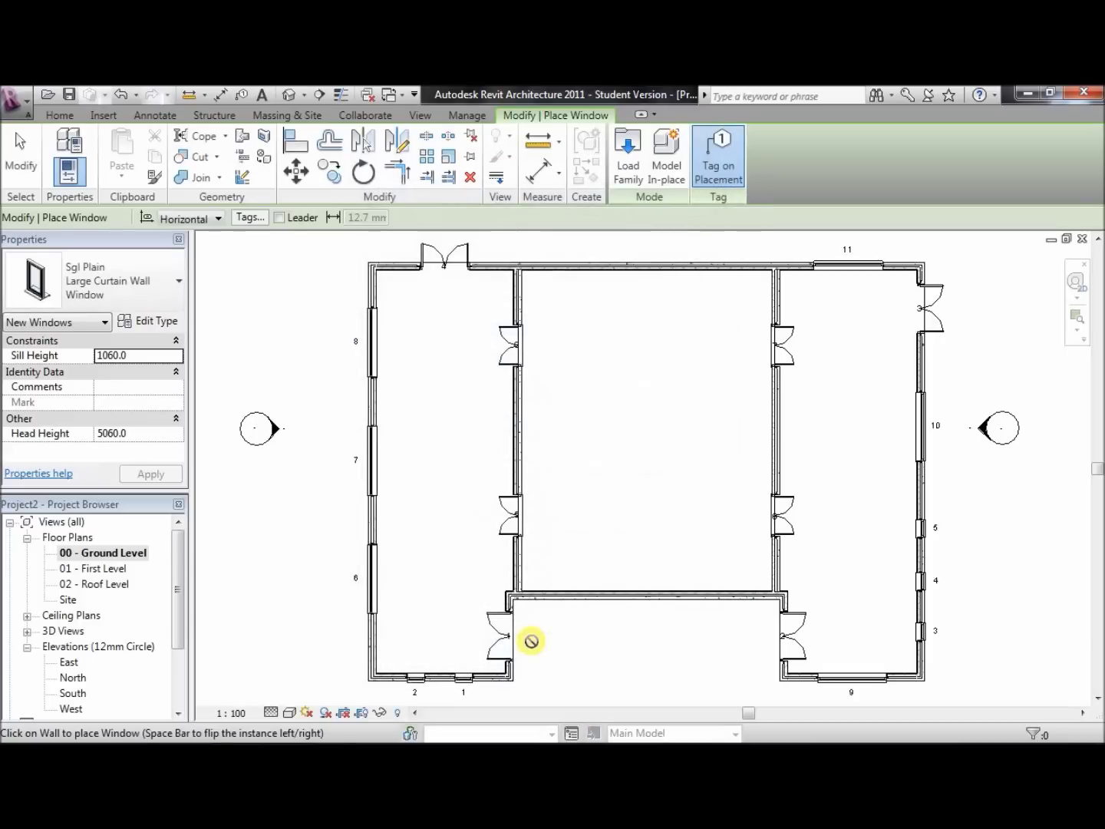
Place a Large Curtain Wall Window centred in the central volume's south wall and check it in the 01 - First Level plan
left_click(645, 596)
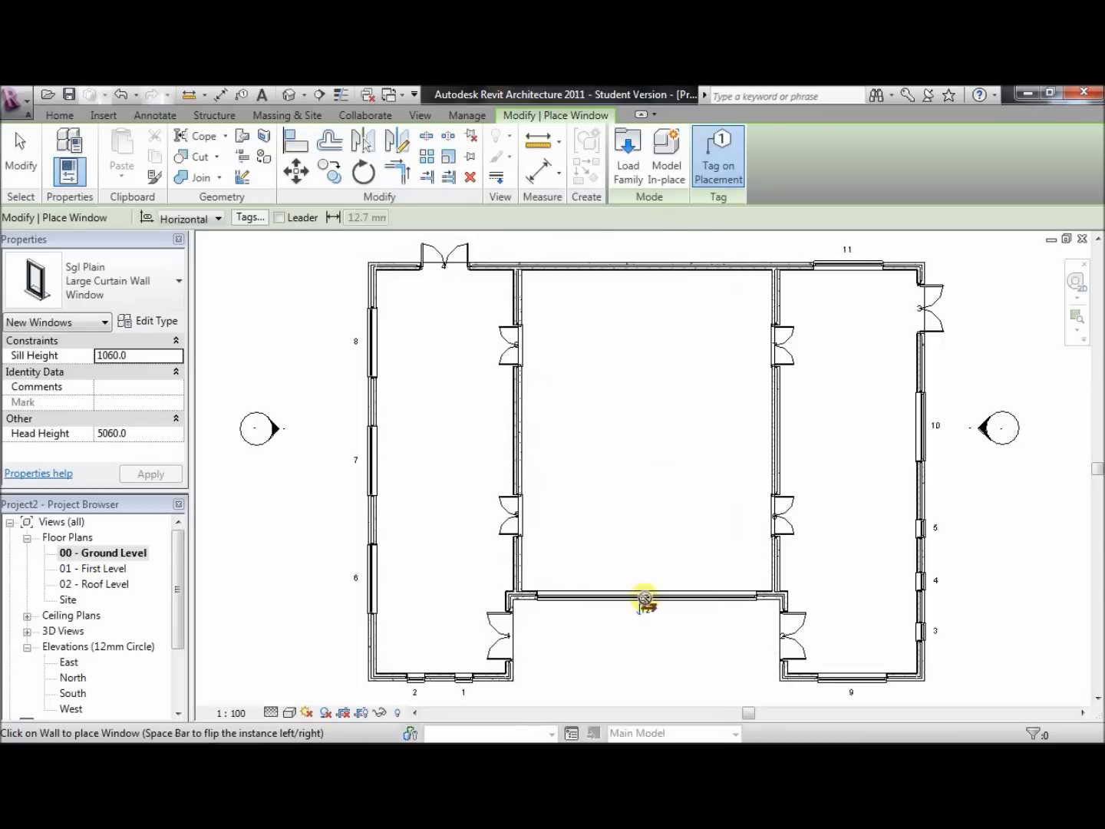
double_click(123, 569)
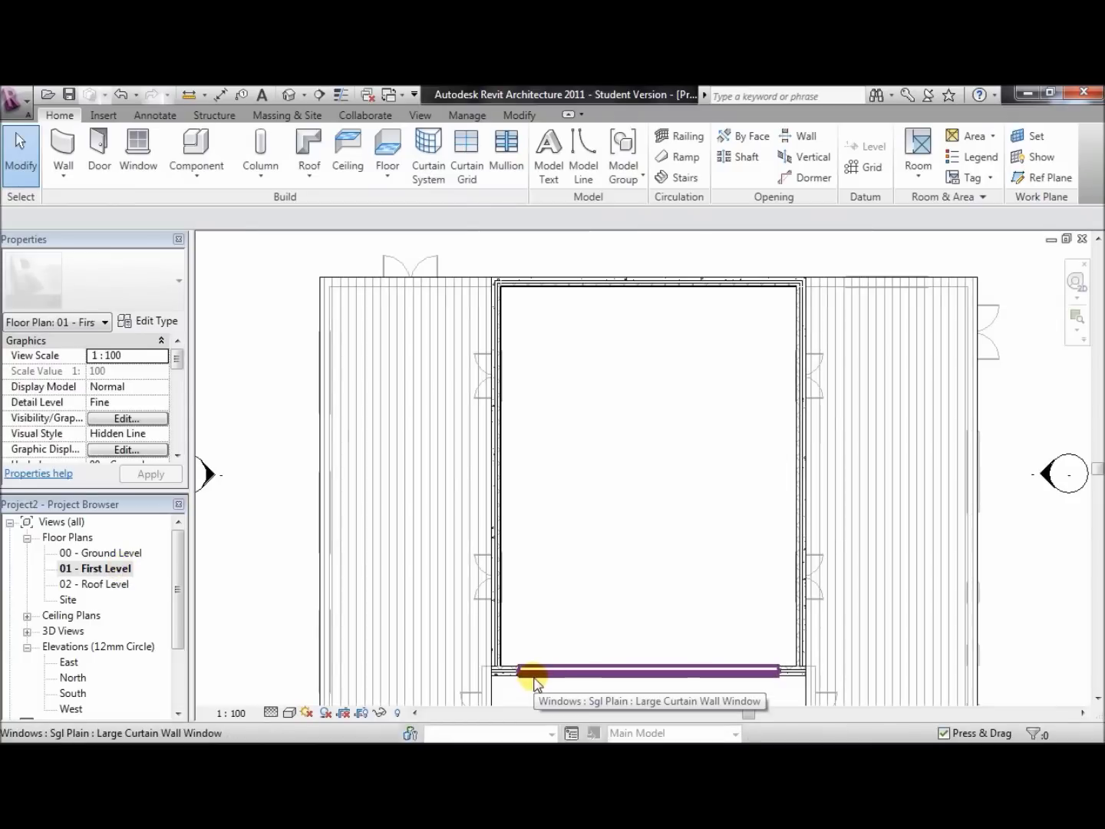
double_click(96, 553)
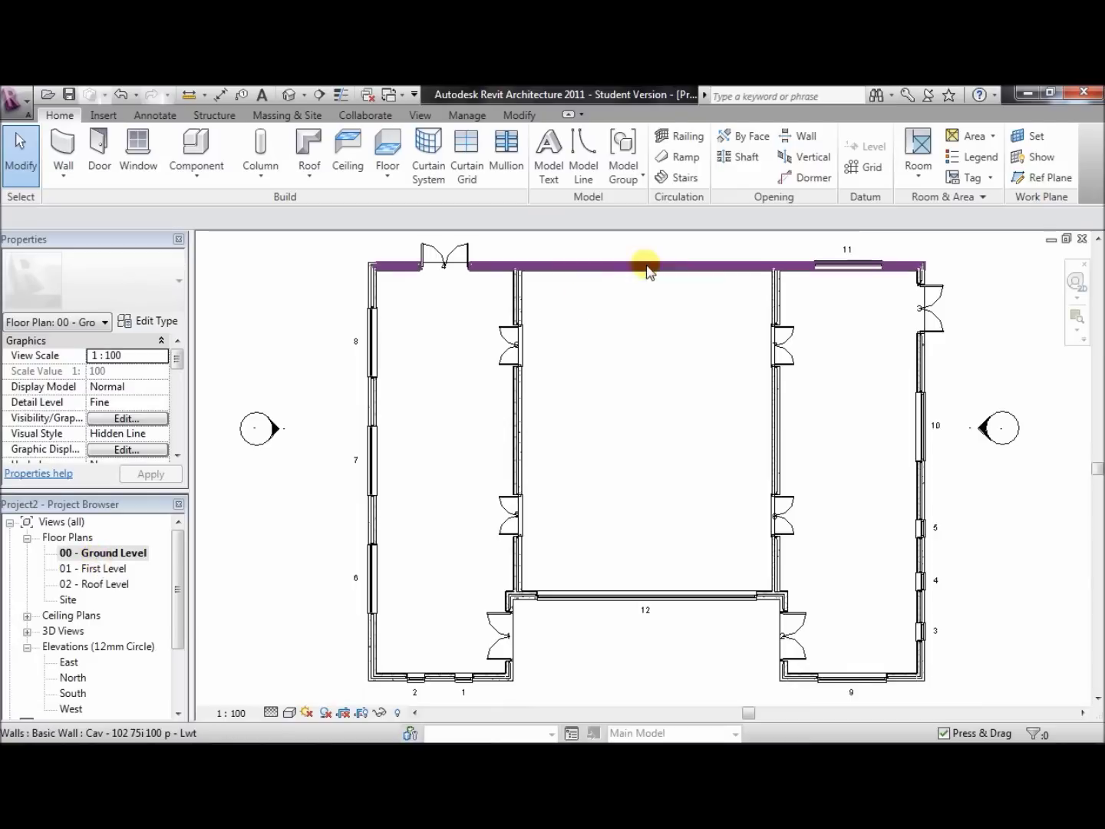
In the 01 - First Level plan, start placing a window and duplicate the Large Curtain Wall Window type as Small Curtain Wall Back Window
double_click(114, 570)
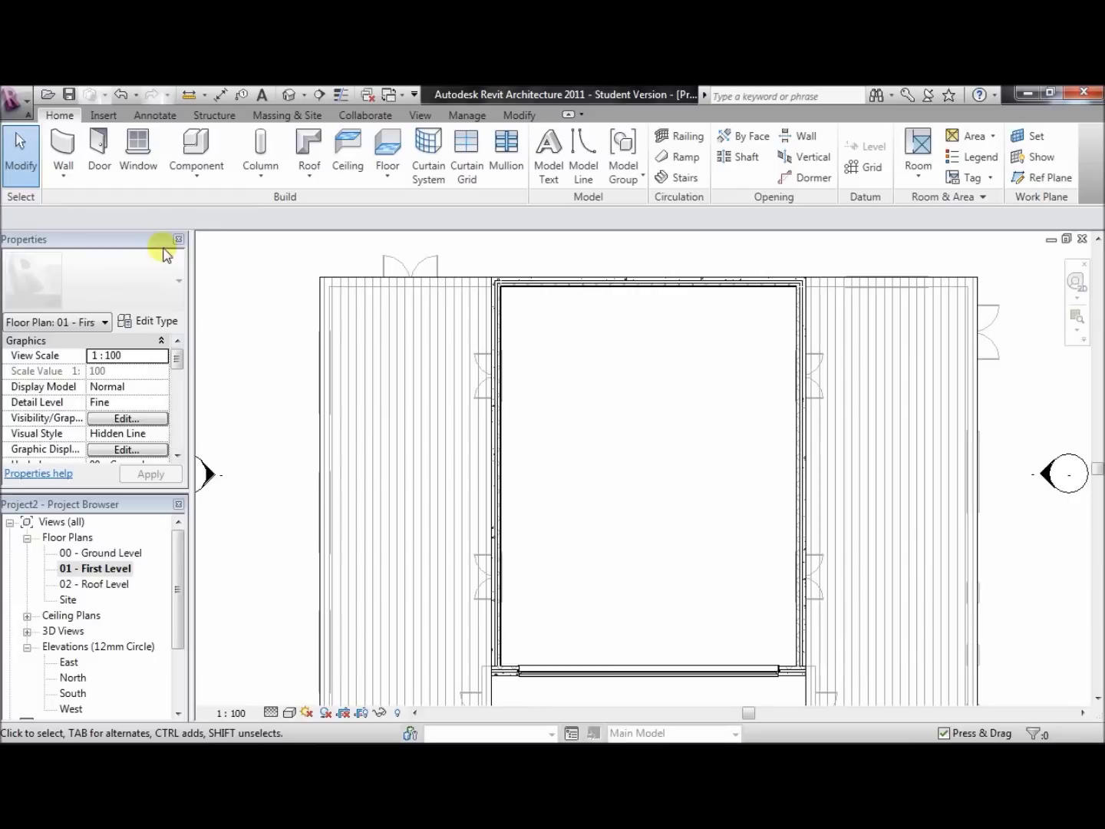
key("w")
key("n")
left_click(153, 322)
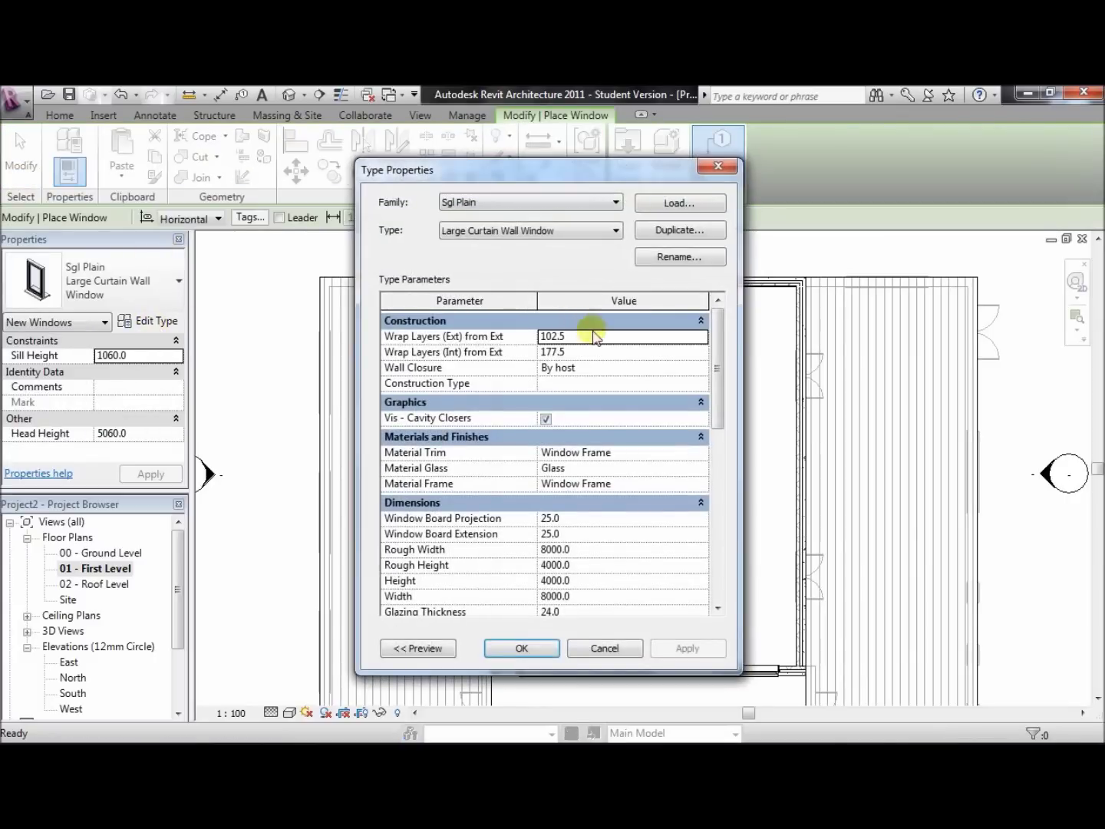
left_click(681, 230)
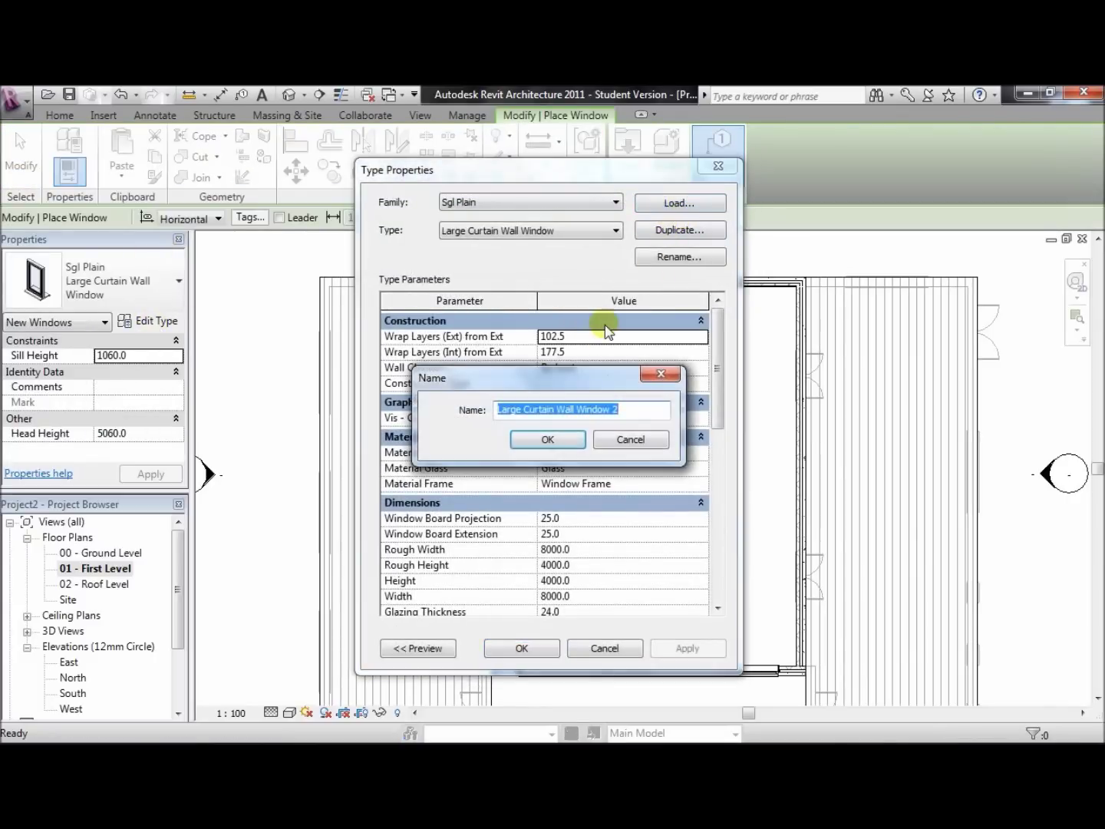
type("Small Curtain")
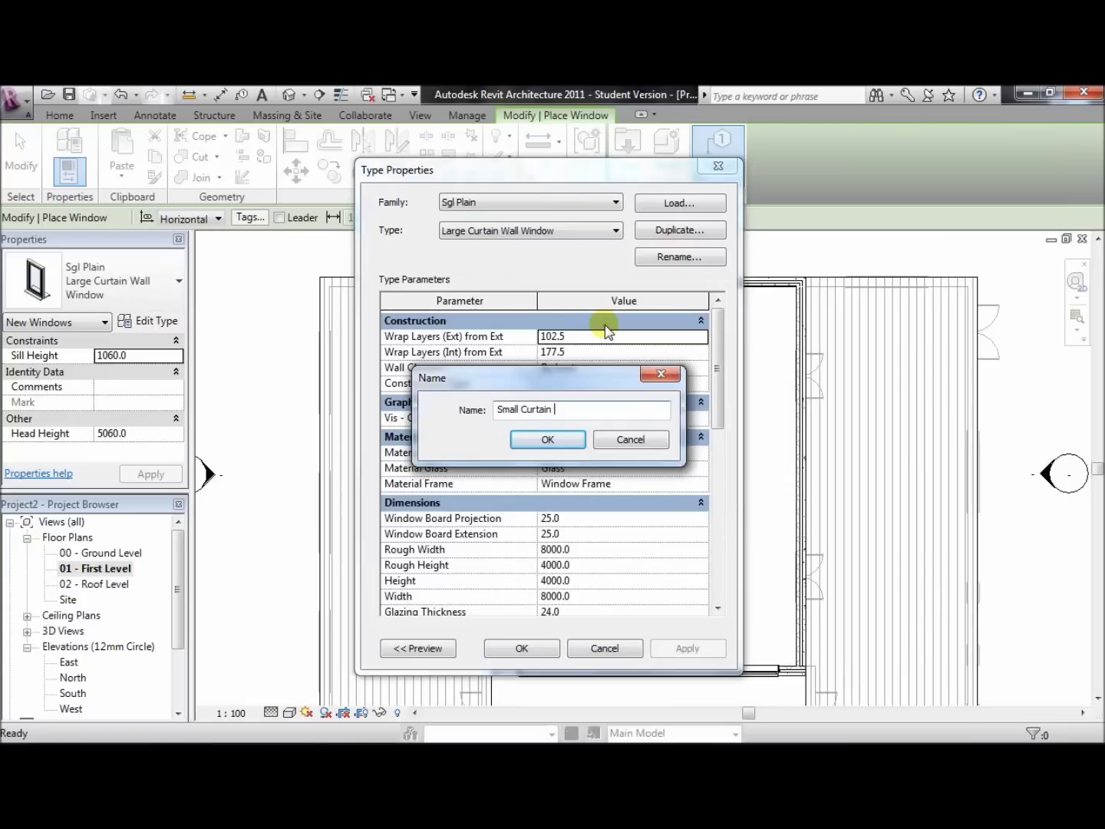
type(" Wall Back Window")
left_click(548, 441)
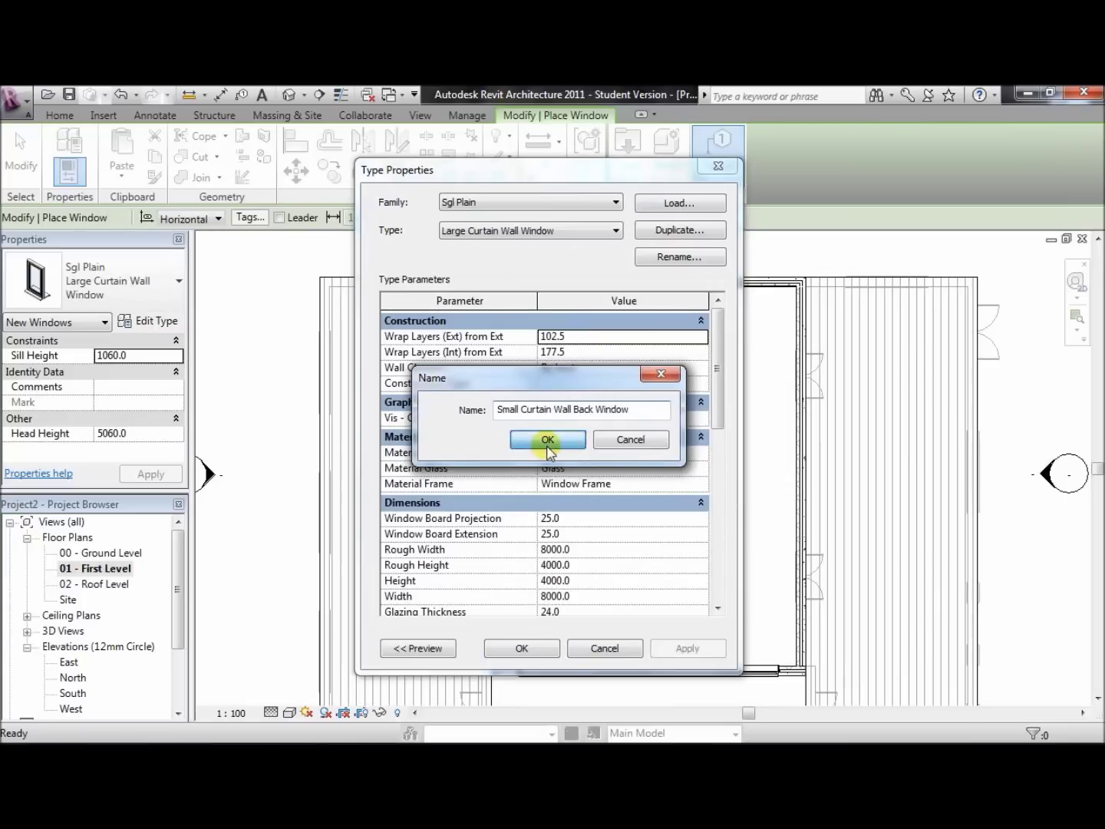
Set the Small Curtain Wall Back Window type's rough height to 2500
left_click(595, 550)
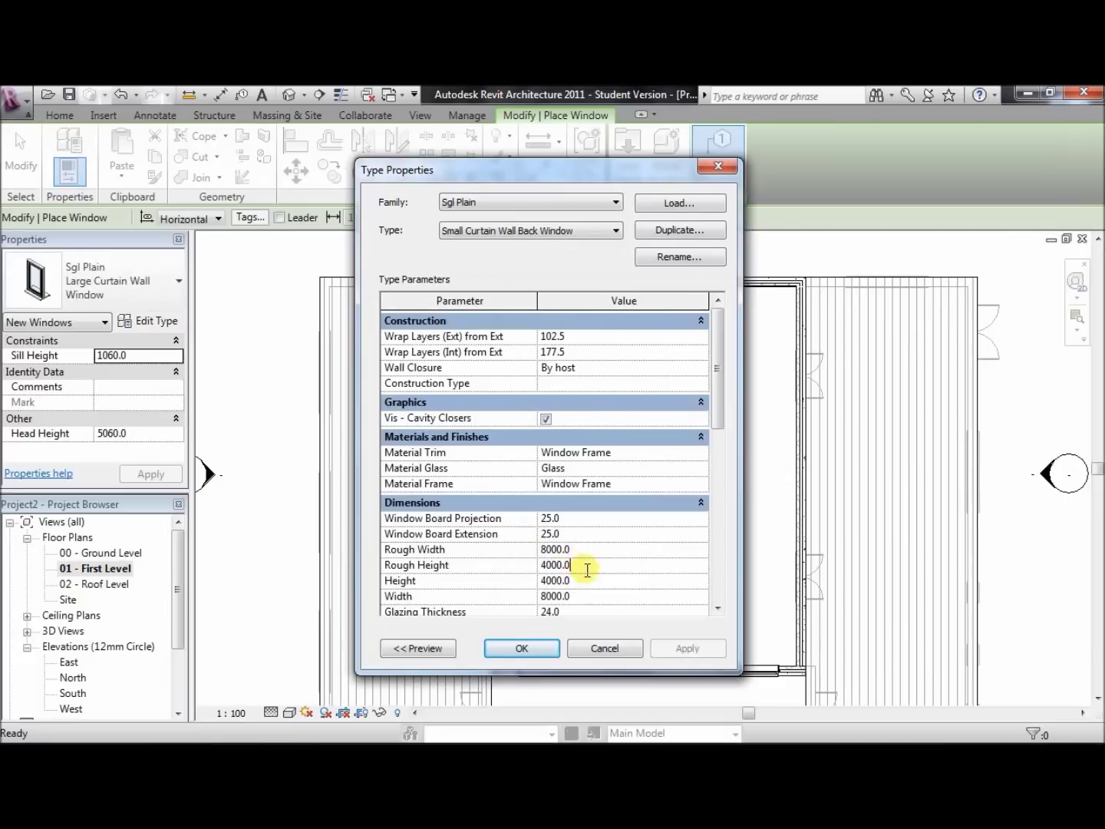
left_click(527, 570)
type("2500")
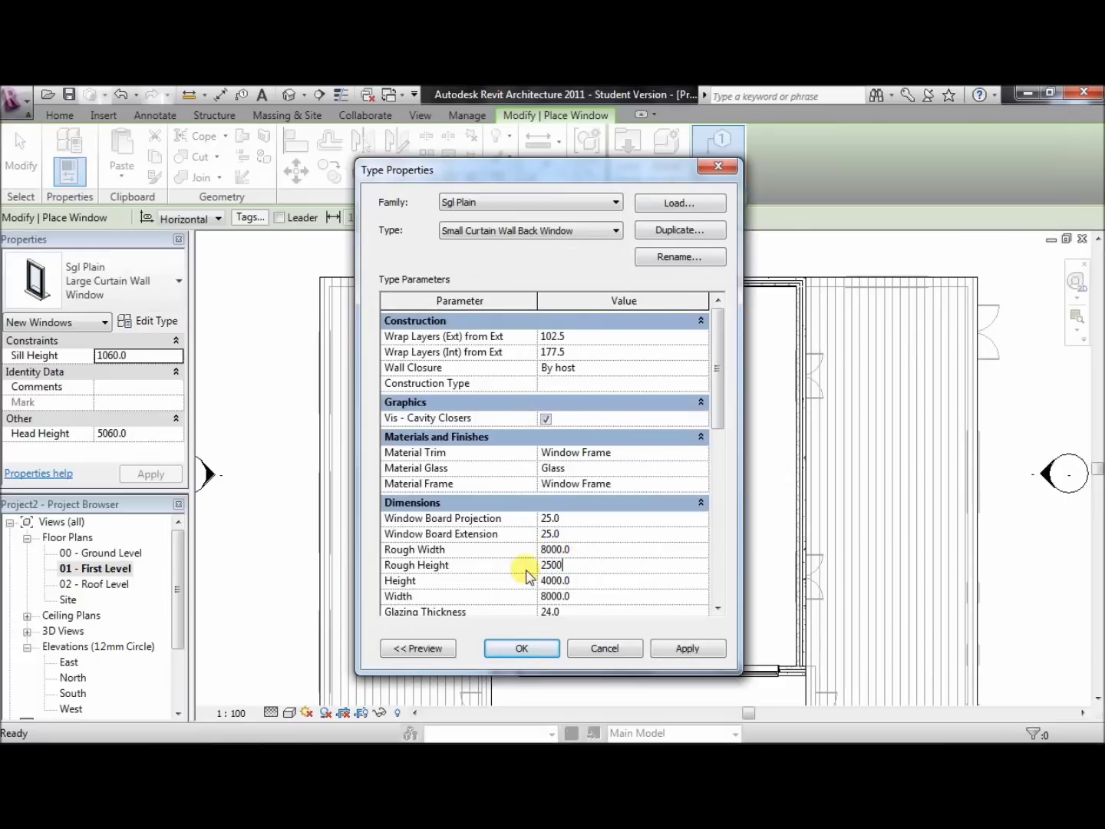
left_click(524, 649)
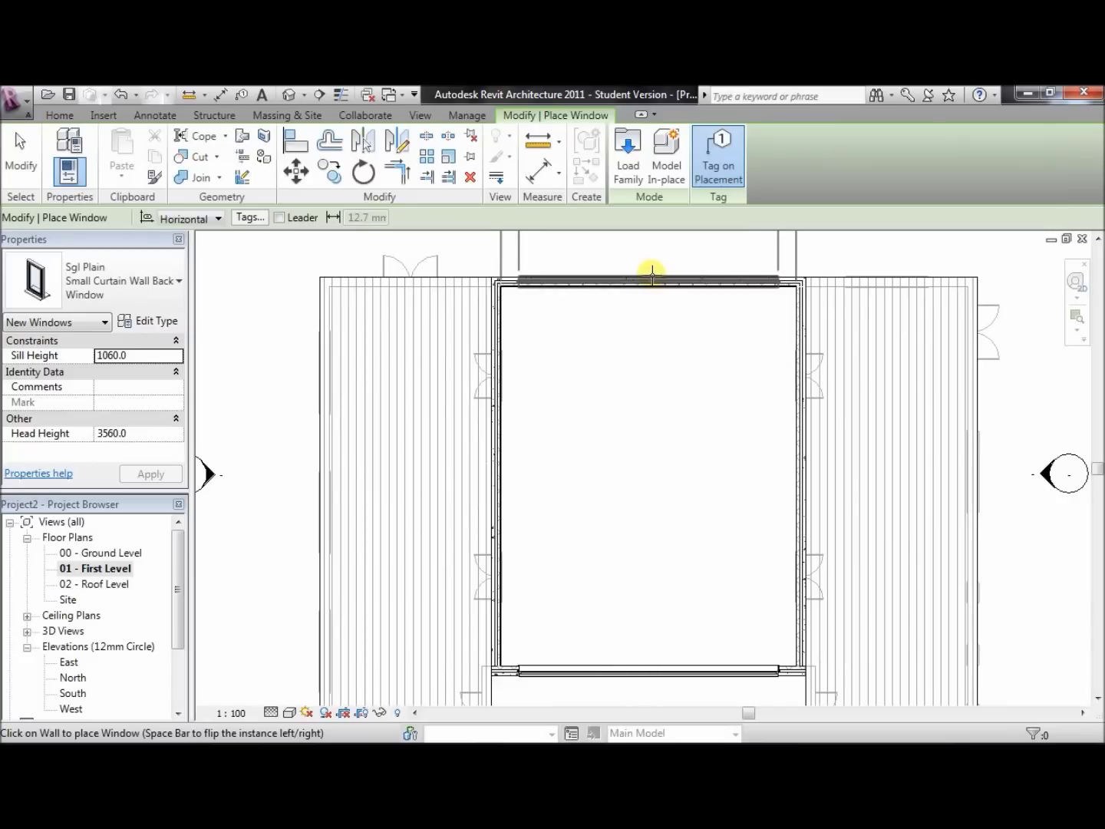
Place a Small Curtain Wall Back Window centred in the central volume's north wall at first level
left_click(651, 272)
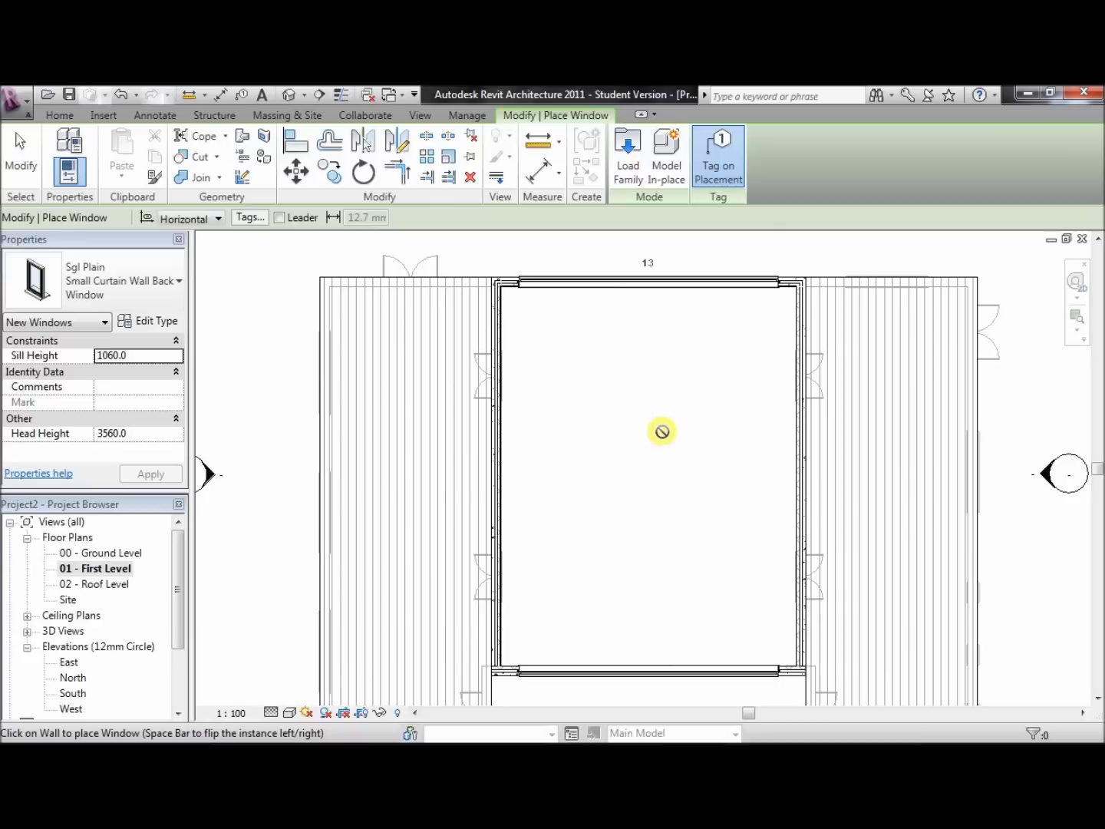
key("Escape")
key("Escape")
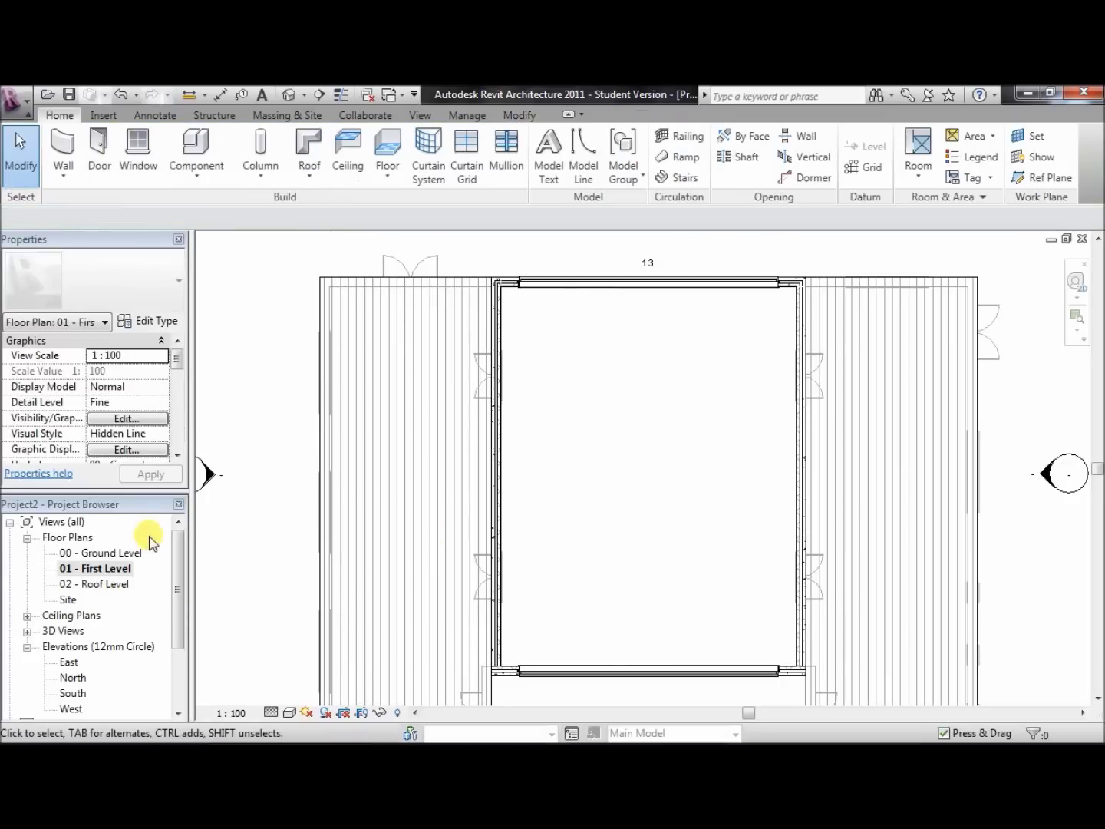
Find the door families in the project and rename Concept ExtDbl as Concept External Door
left_click(27, 537)
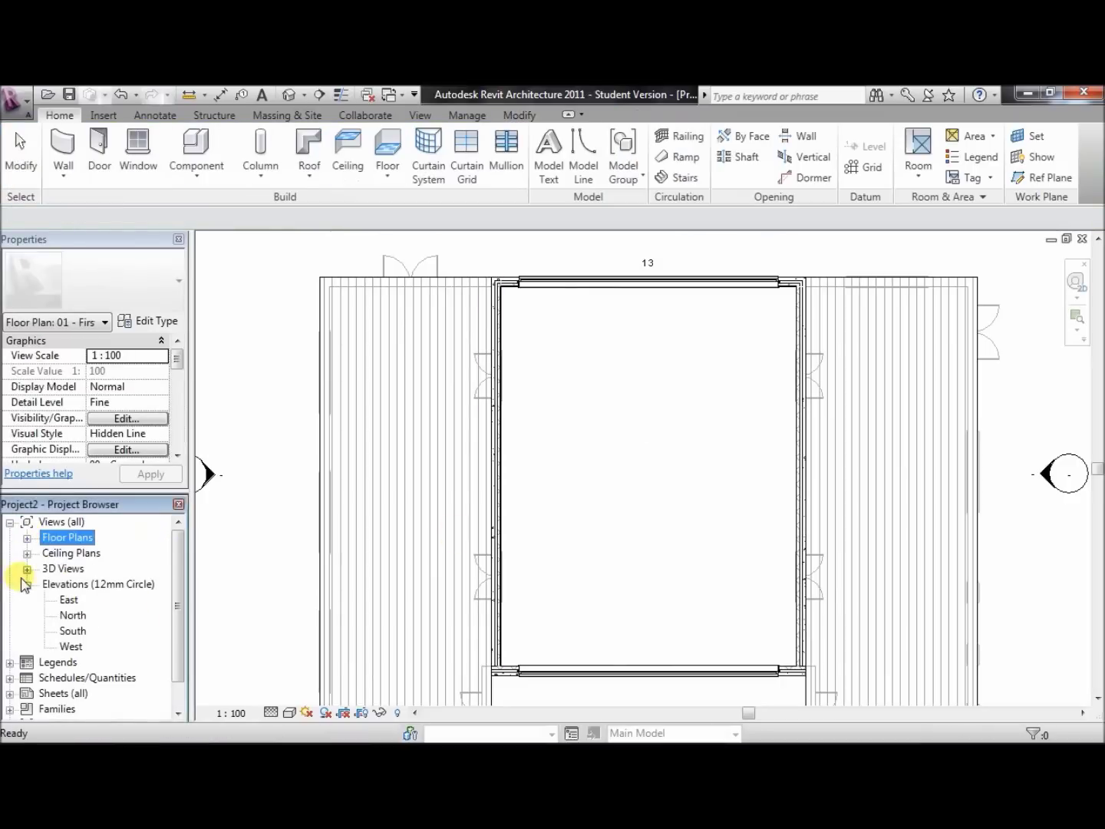
left_click(27, 584)
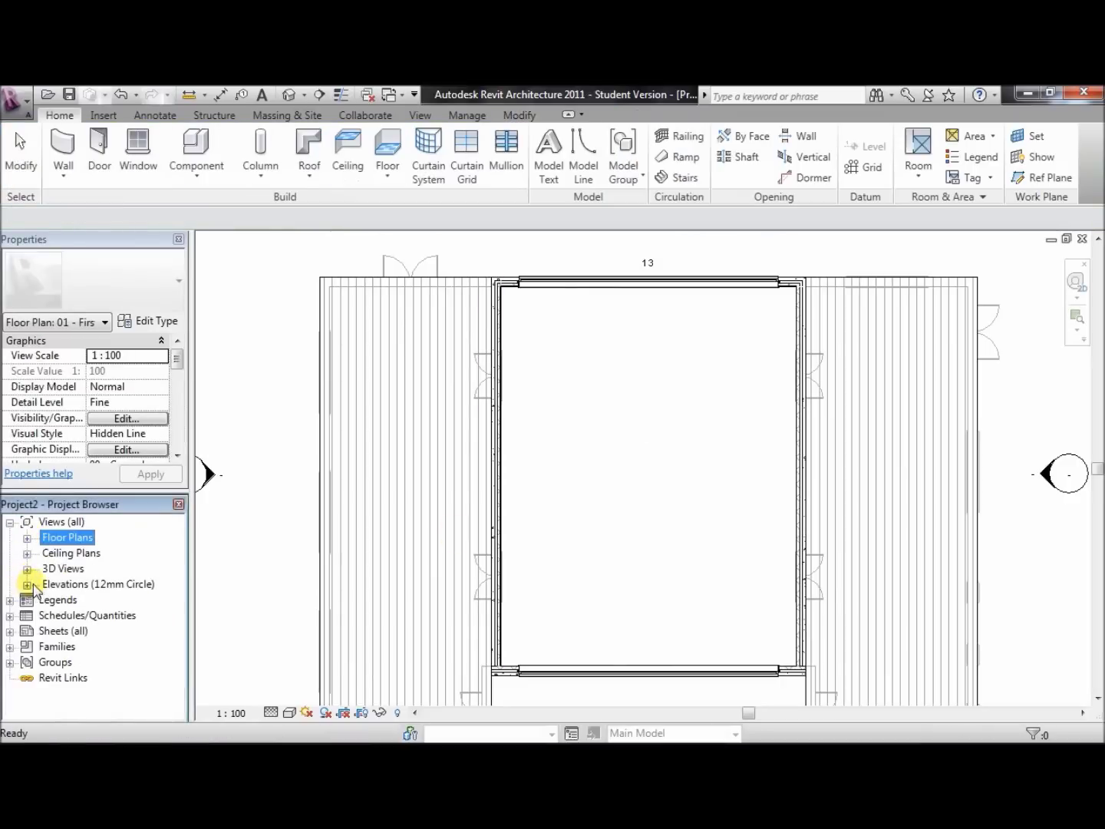
left_click(10, 647)
left_click_drag(175, 584, 172, 599)
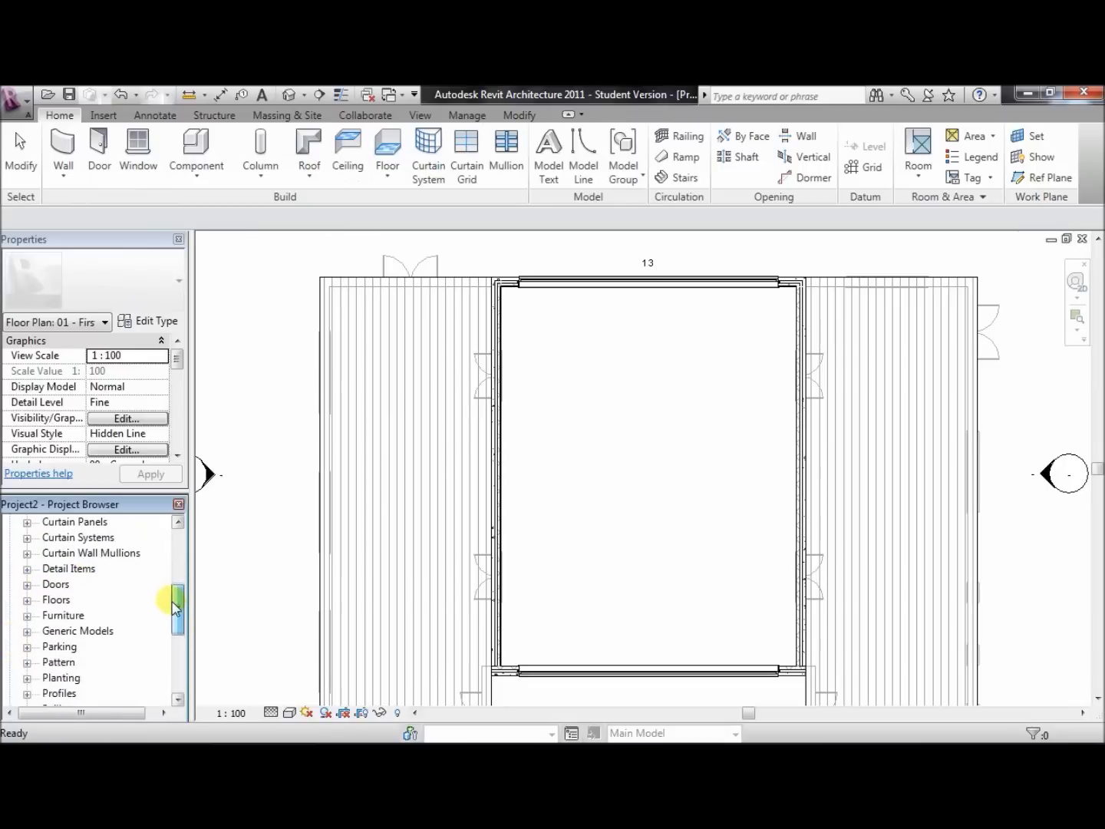
double_click(52, 584)
left_click(92, 600)
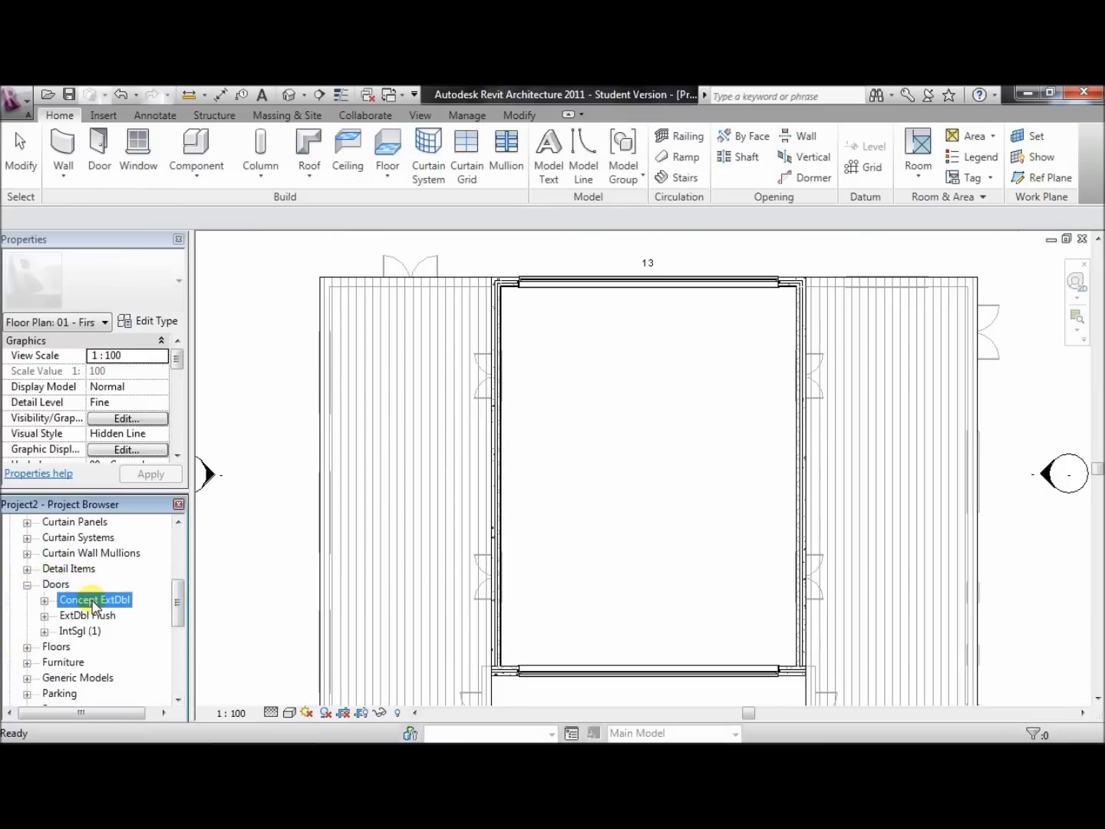
right_click(92, 604)
left_click(148, 528)
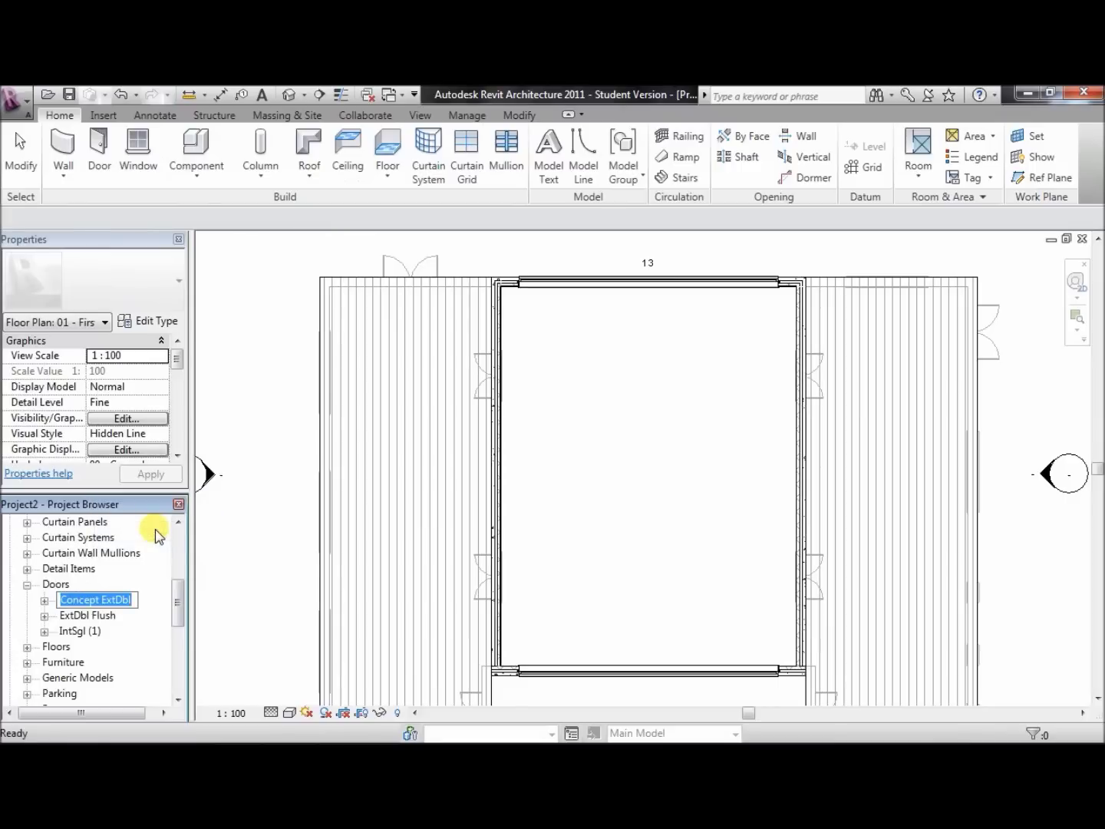
type("Concept External Door")
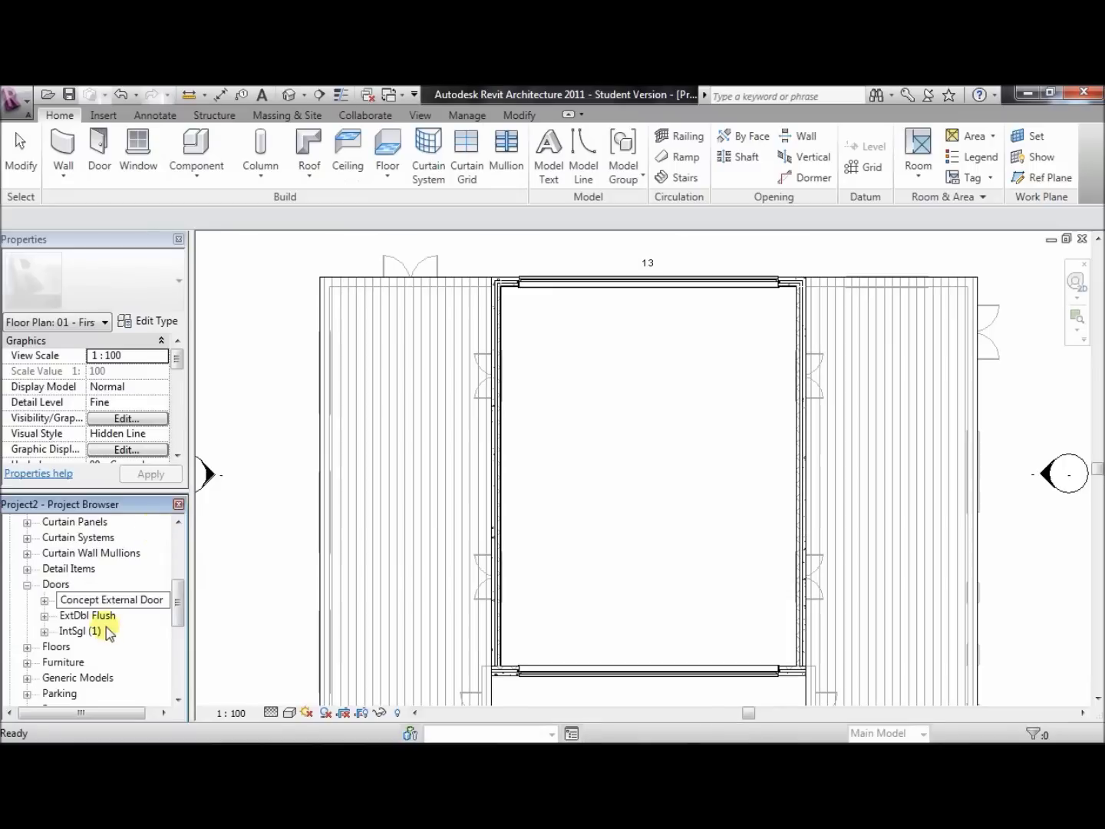
Rename the ExtDbl Flush door family as External Double Flush Door
left_click(102, 615)
right_click(108, 615)
left_click(147, 549)
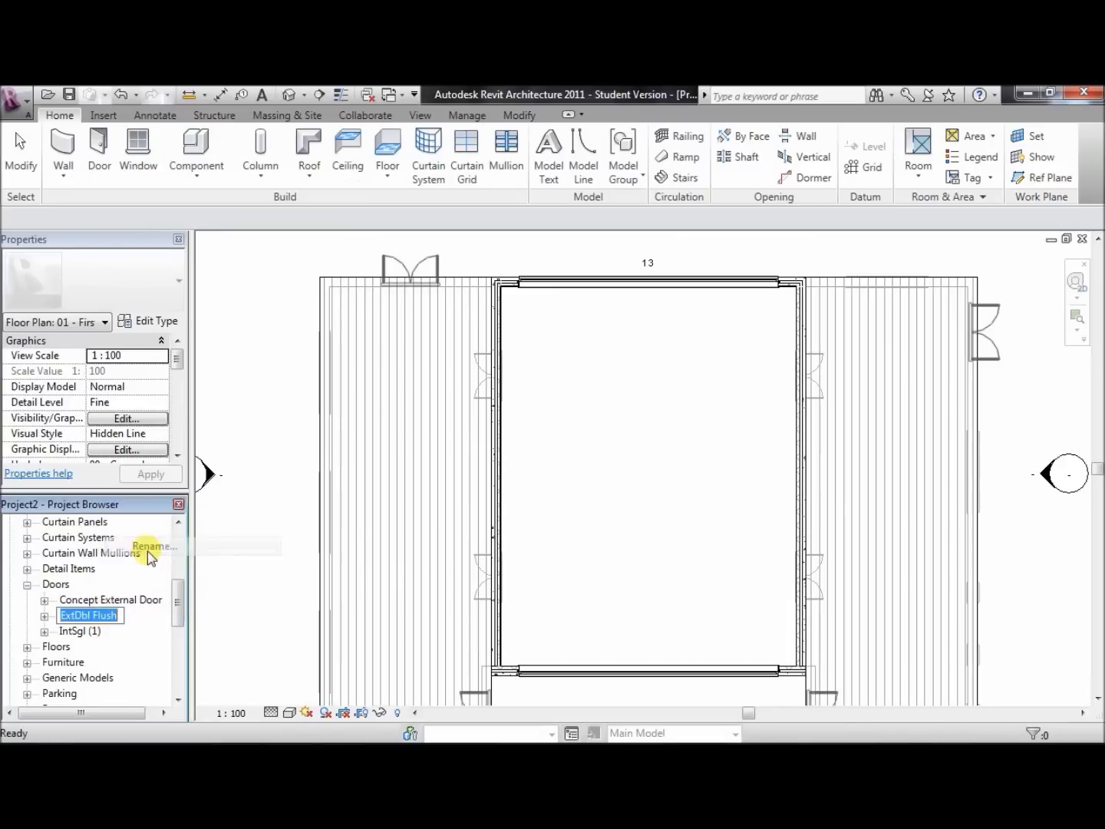
type("Extern")
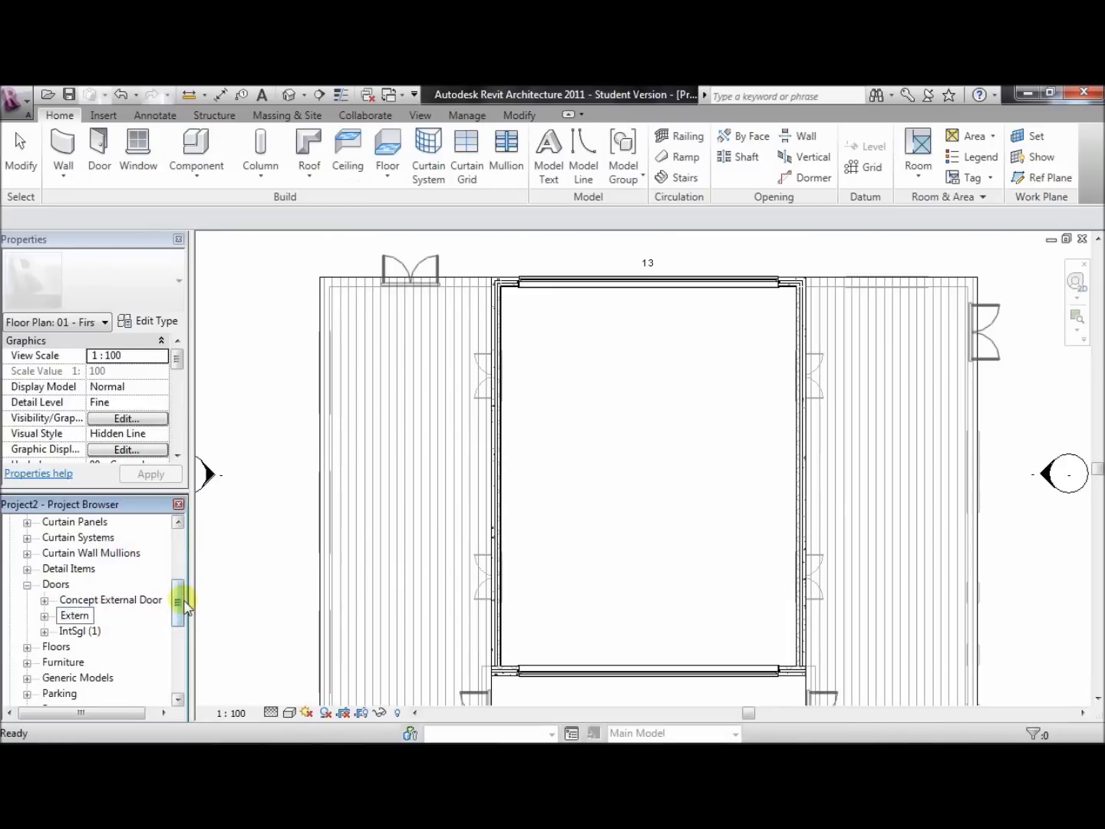
type("al Double F")
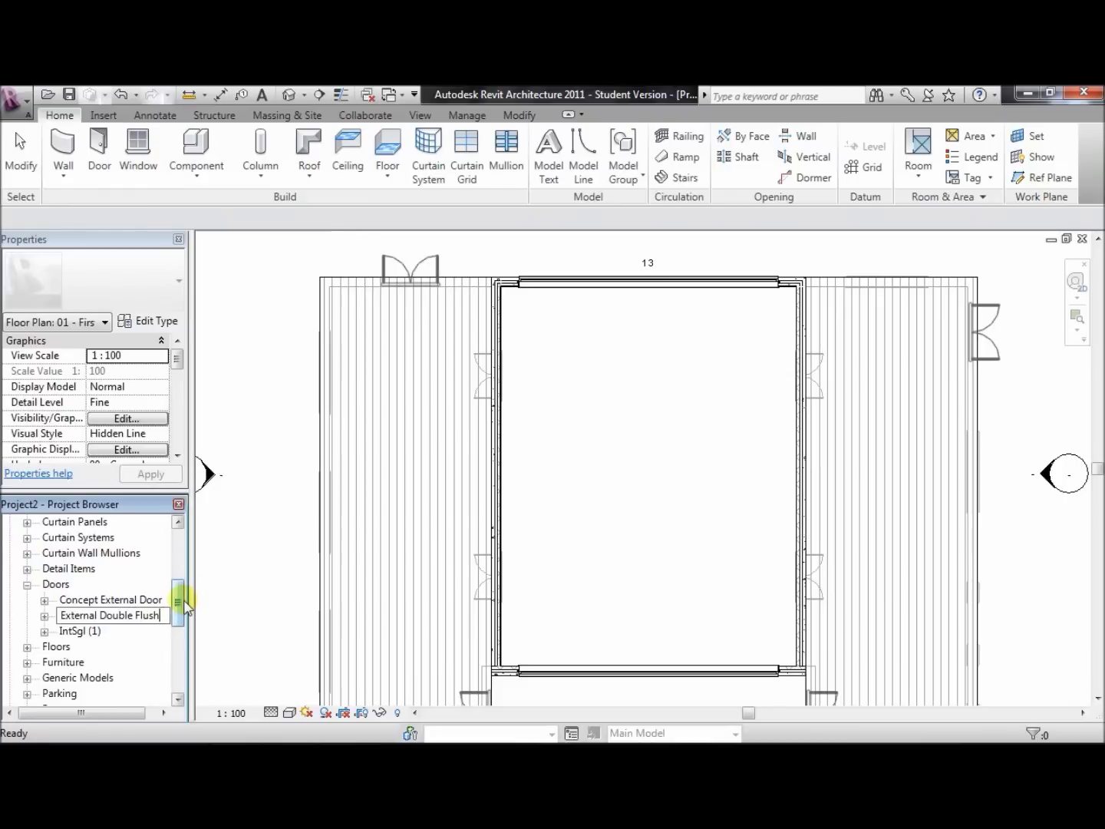
type("lush Door")
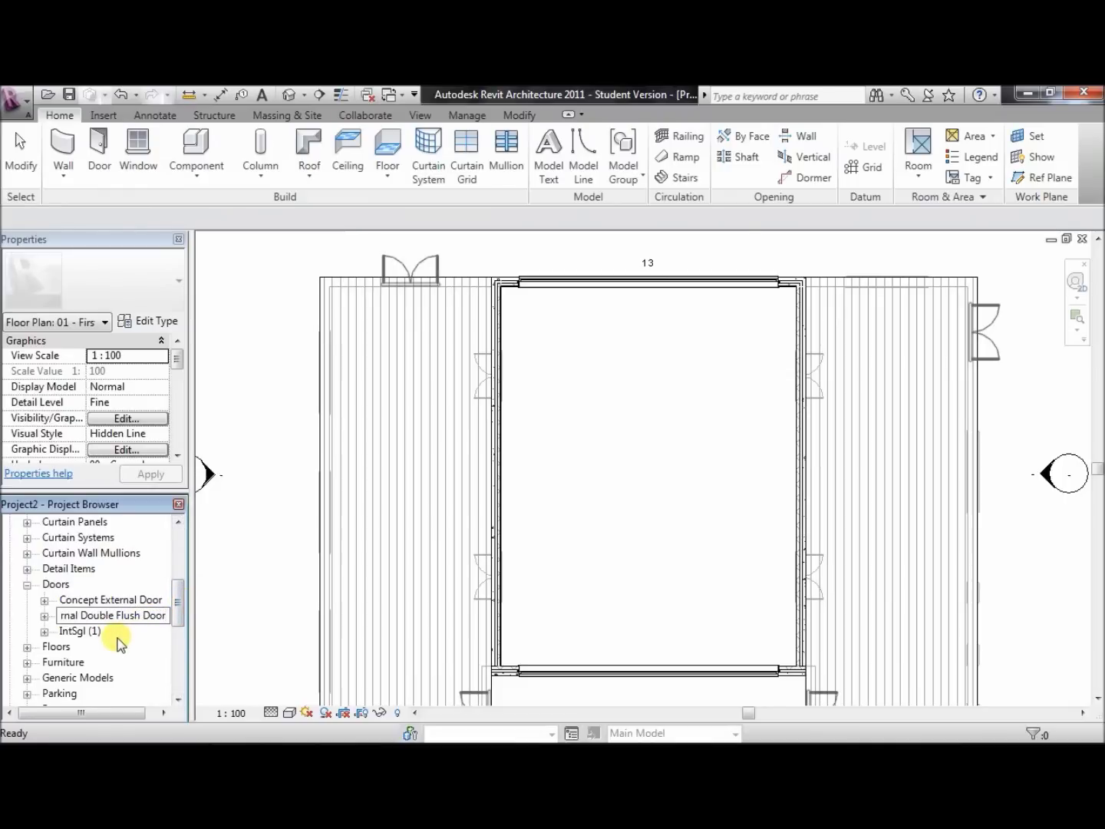
Rename the IntSgl (1) door family as Internal Single Door
left_click(77, 631)
right_click(91, 626)
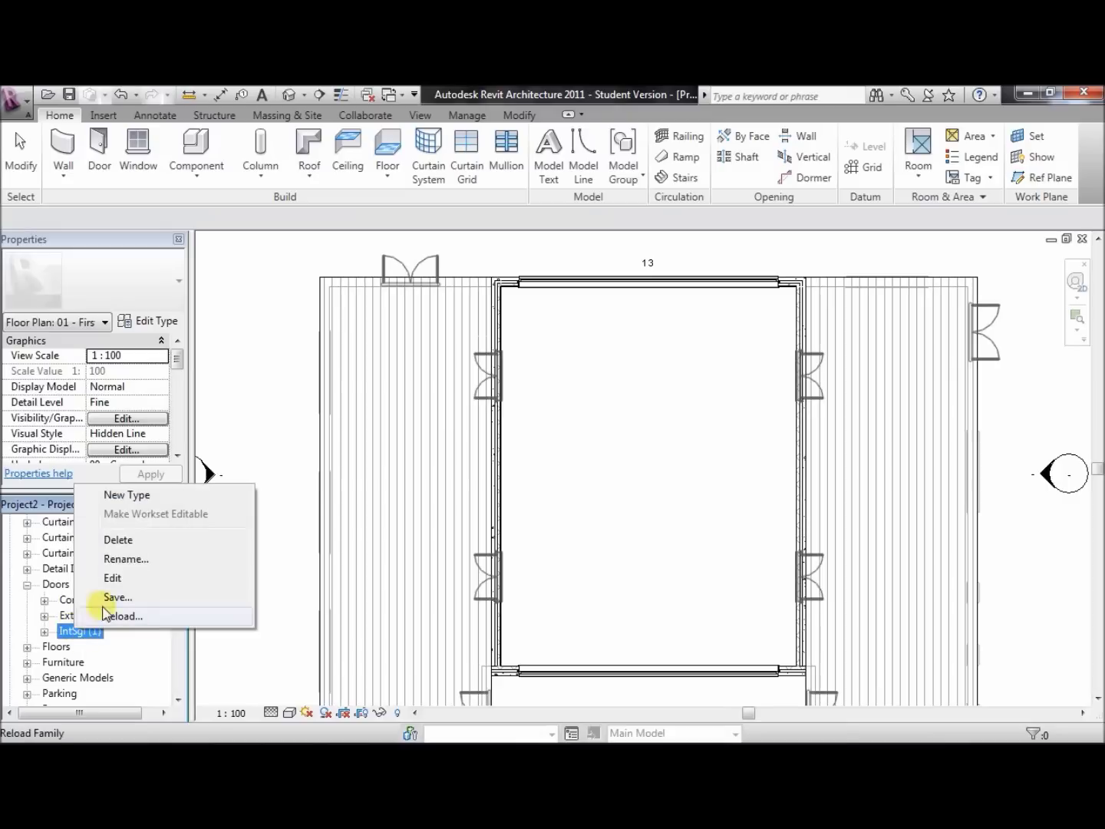
left_click(115, 558)
type("Internal Sin")
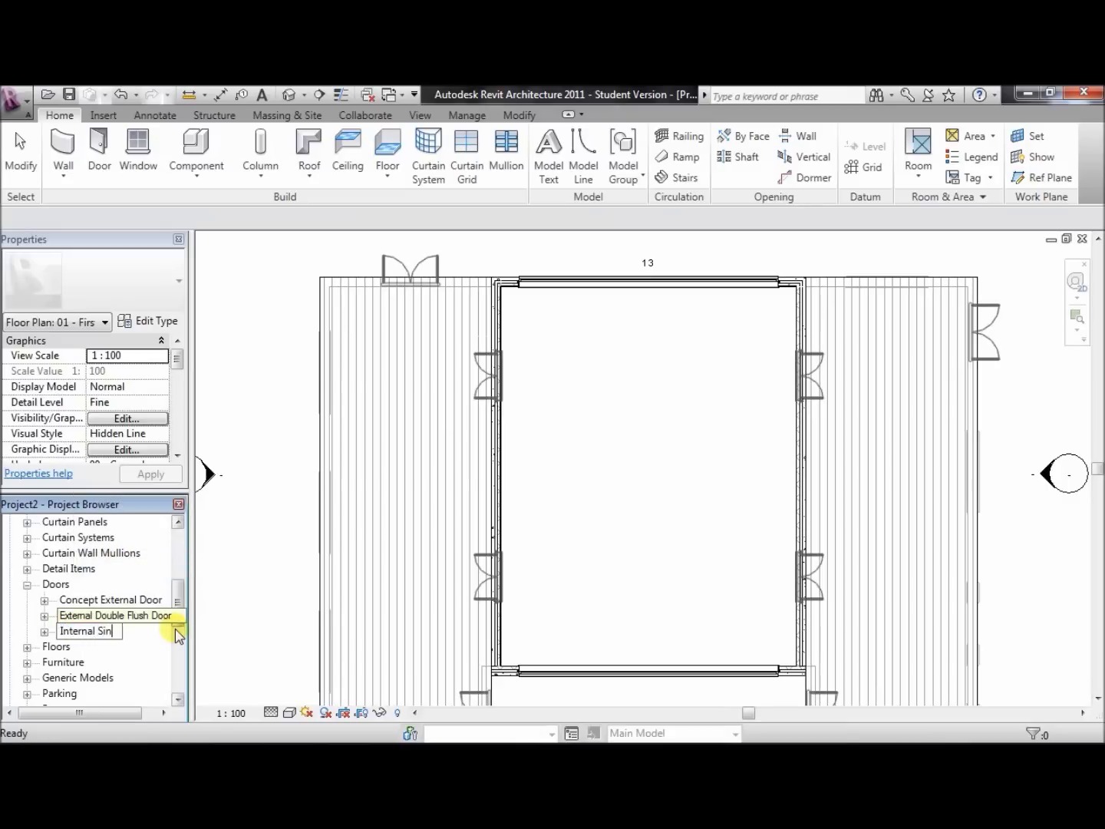
type("gle Door")
left_click(123, 600)
Rename the Sgl Plain window family as Single Plain Window
left_click_drag(179, 606, 178, 666)
left_click(27, 663)
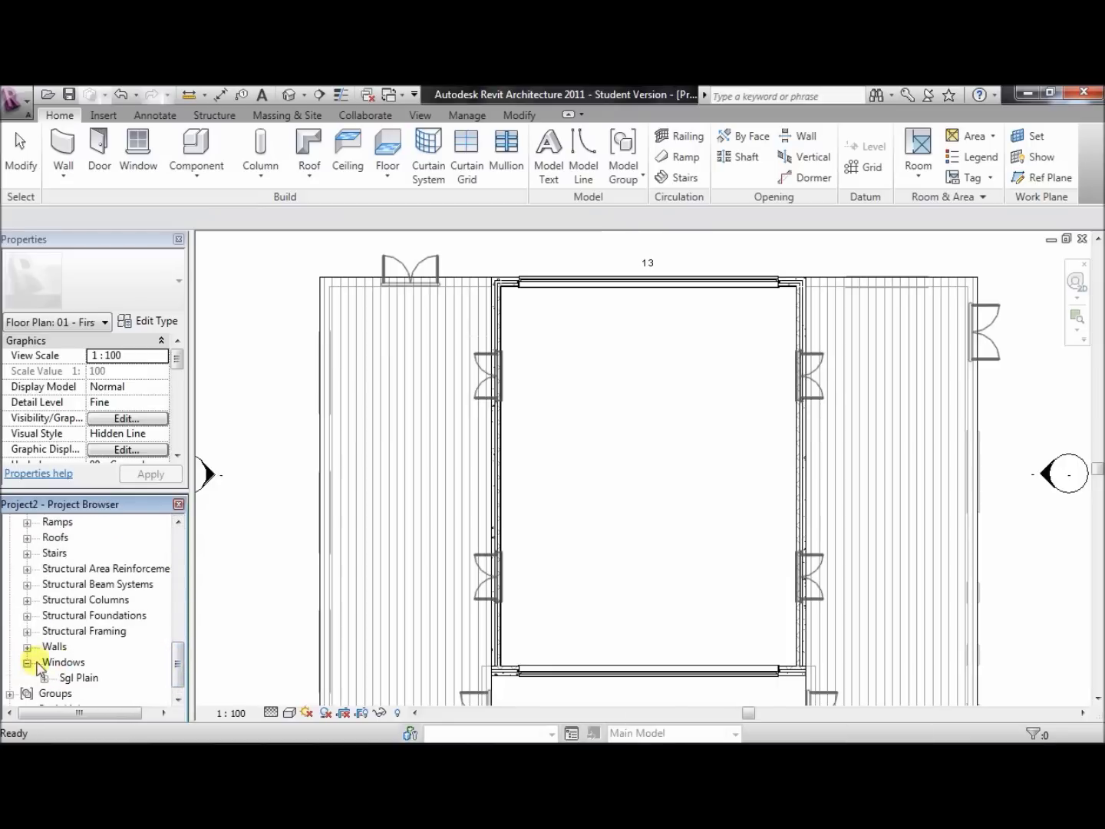
left_click(80, 678)
right_click(85, 681)
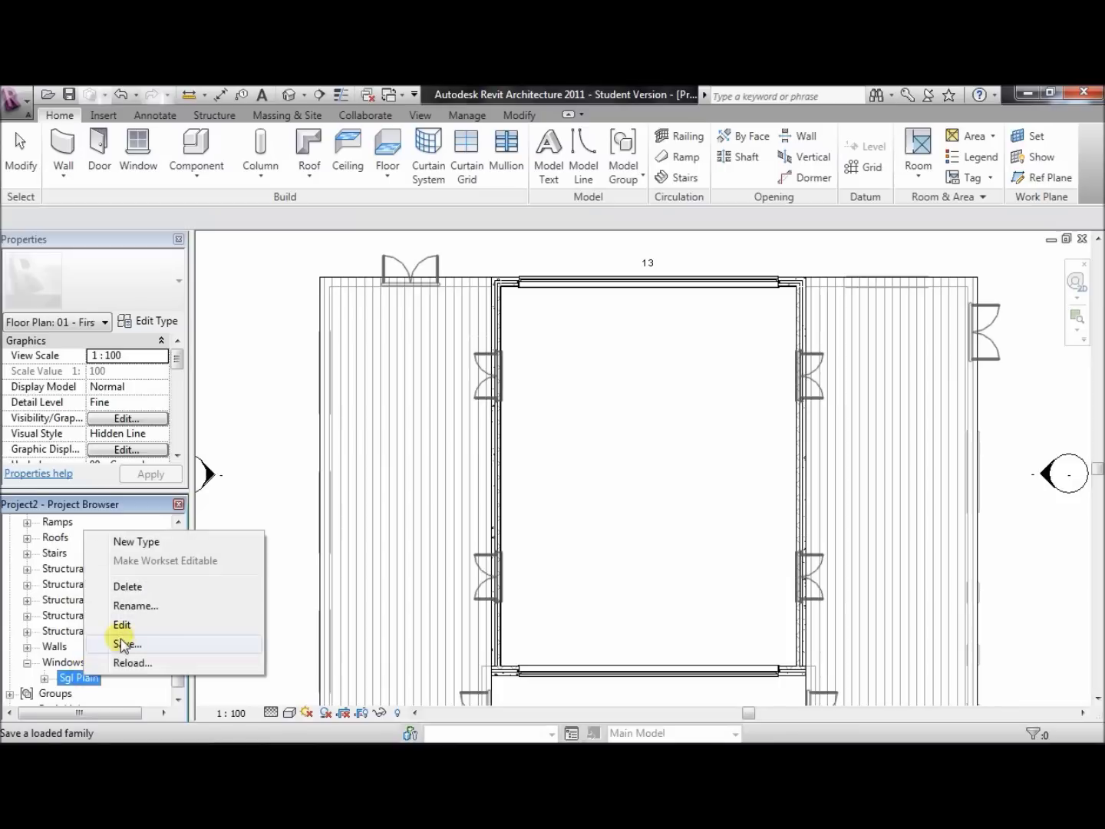
left_click(135, 605)
type("Single Plain Di")
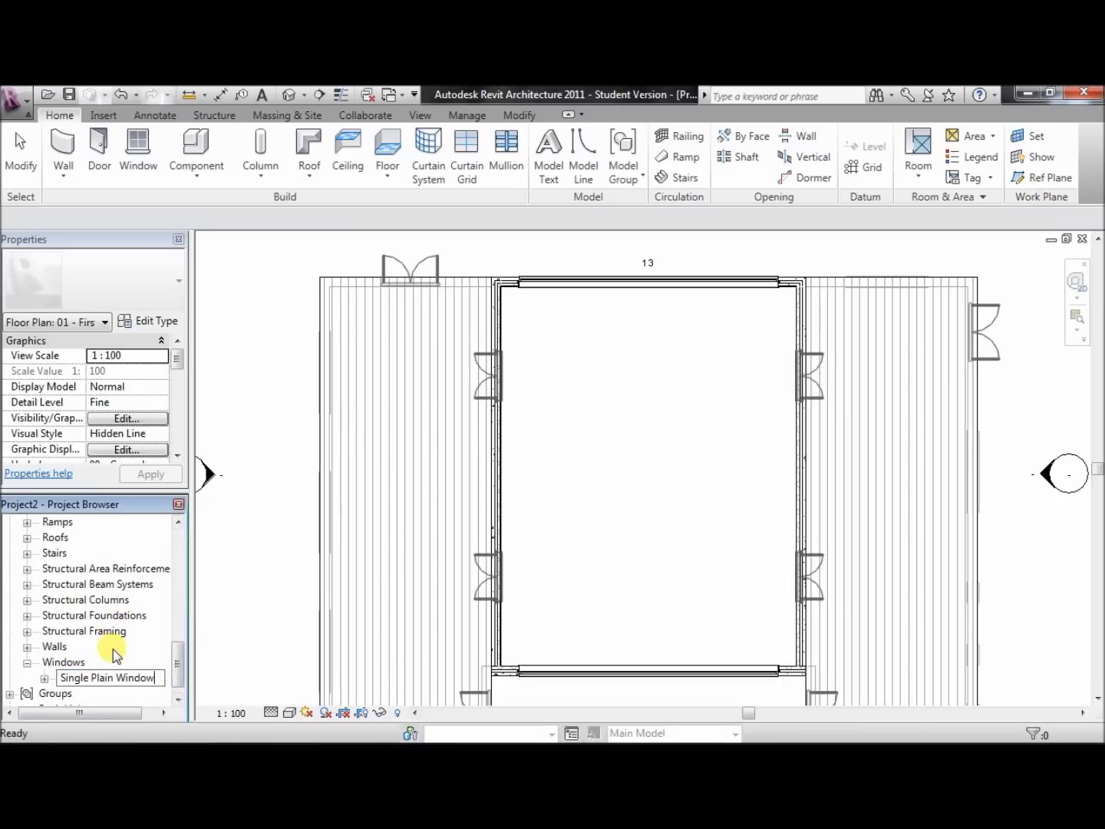
key("Return")
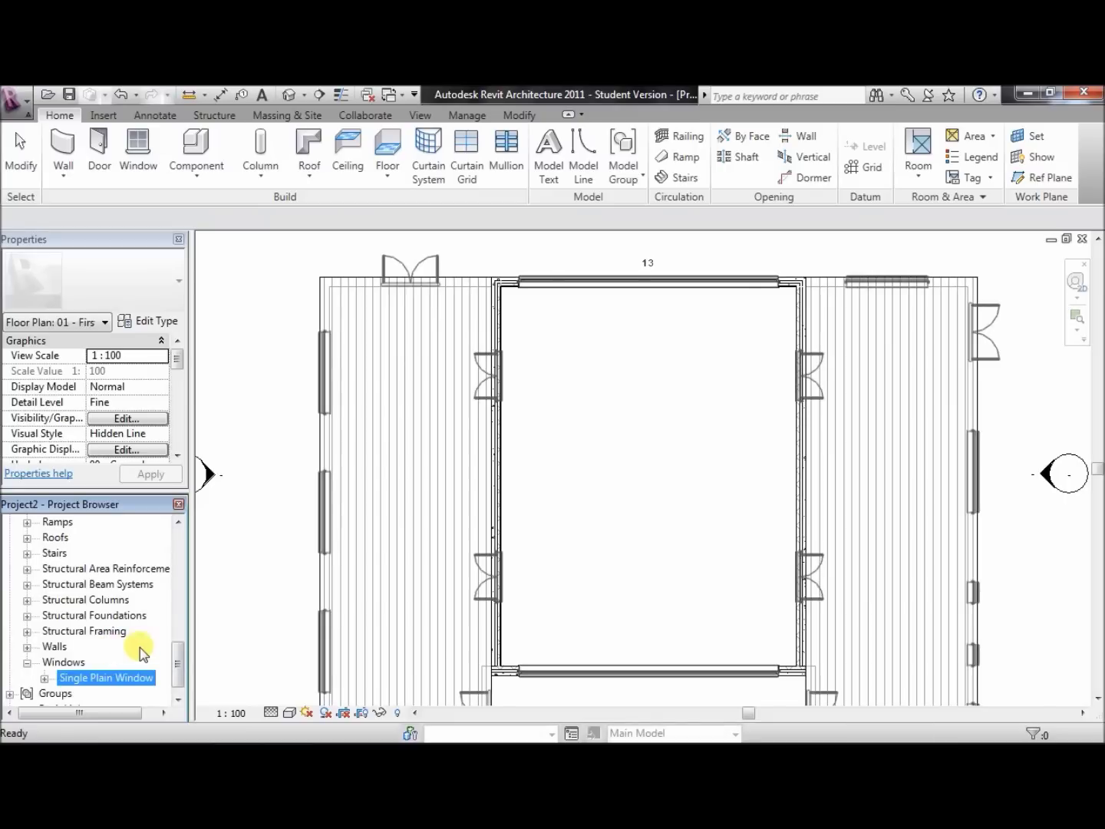
Collapse the project's families list and open the 00 - Ground Level floor plan
left_click_drag(178, 658, 180, 552)
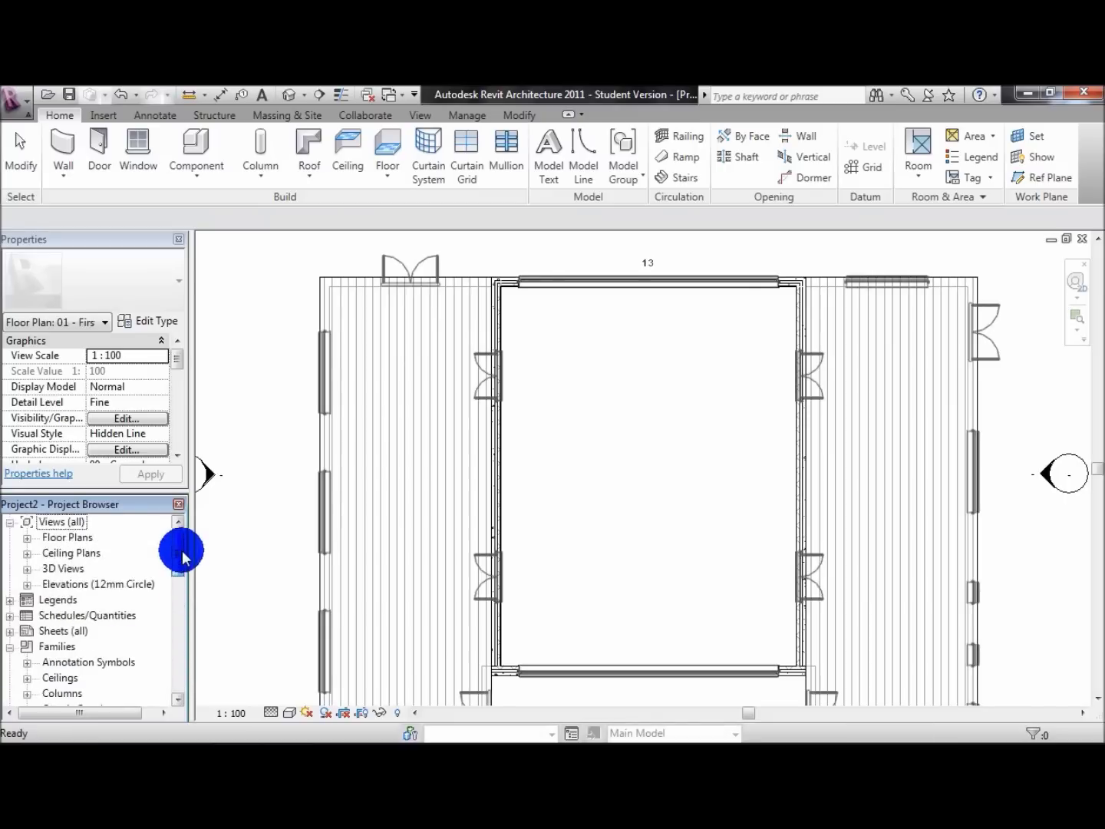
left_click(10, 647)
double_click(77, 539)
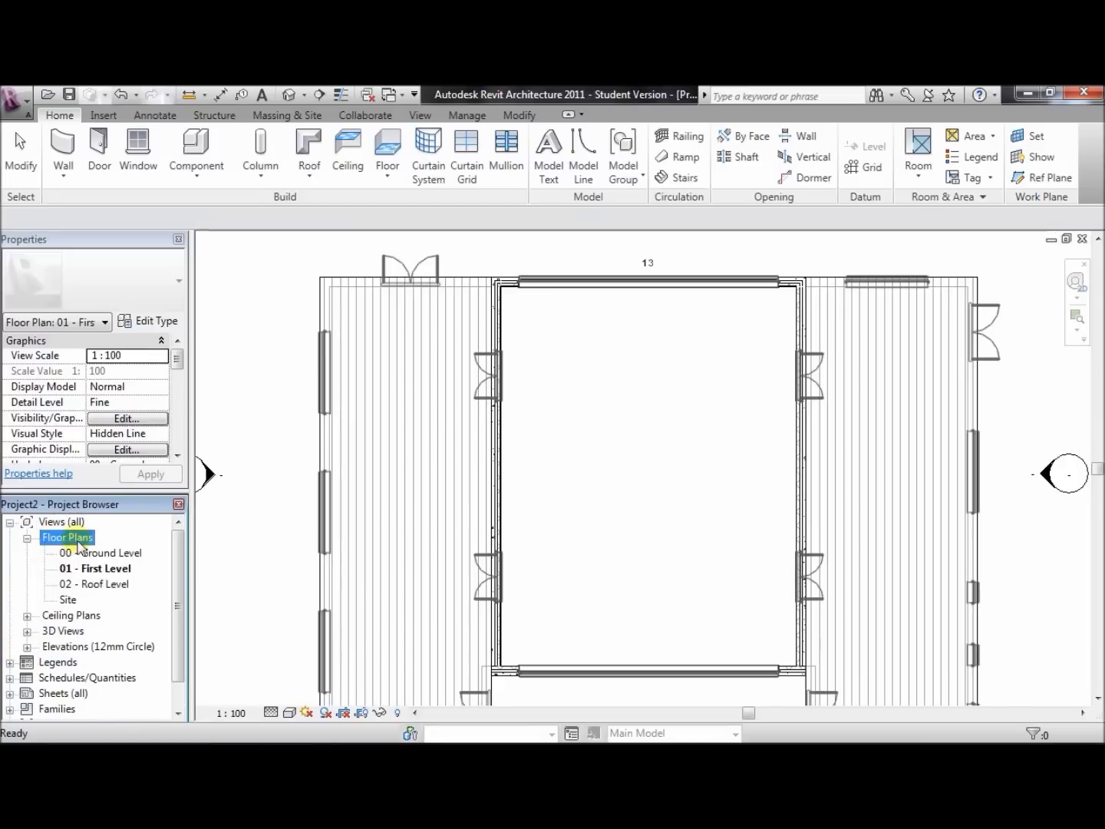
double_click(85, 551)
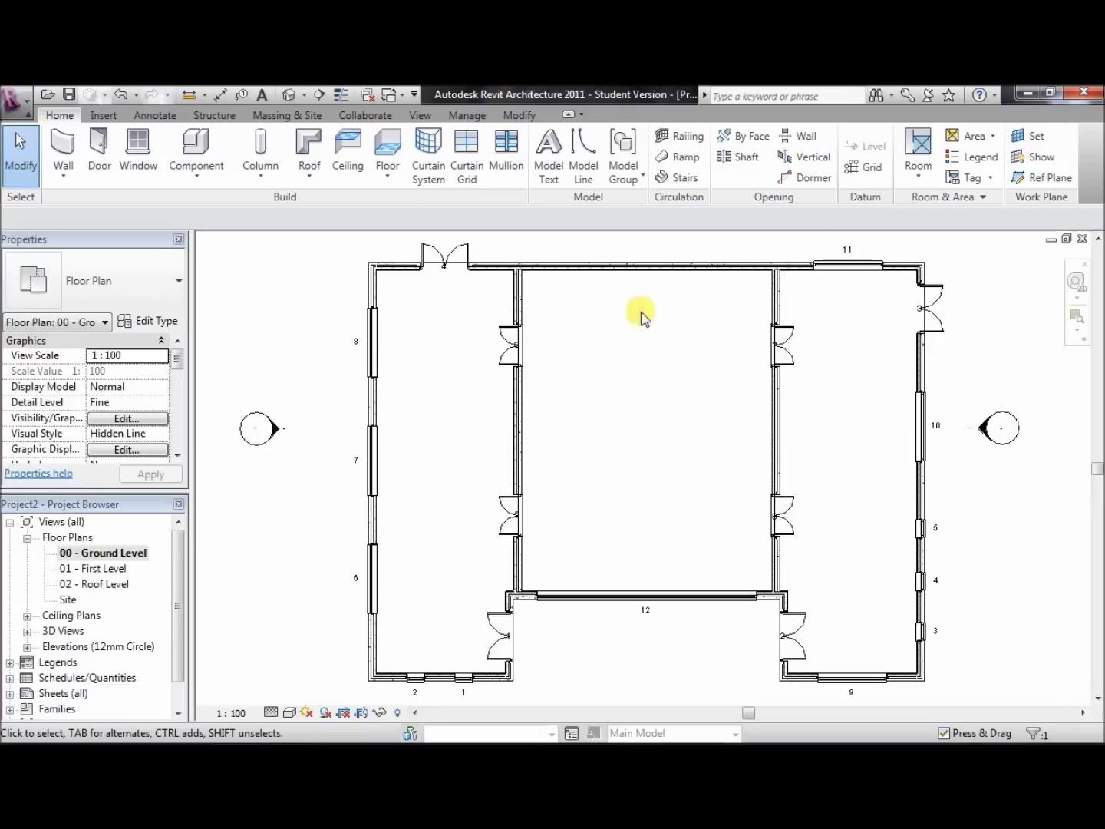
Place tagged rooms in the right wing, central hall and left wing of the ground floor plan
left_click(918, 145)
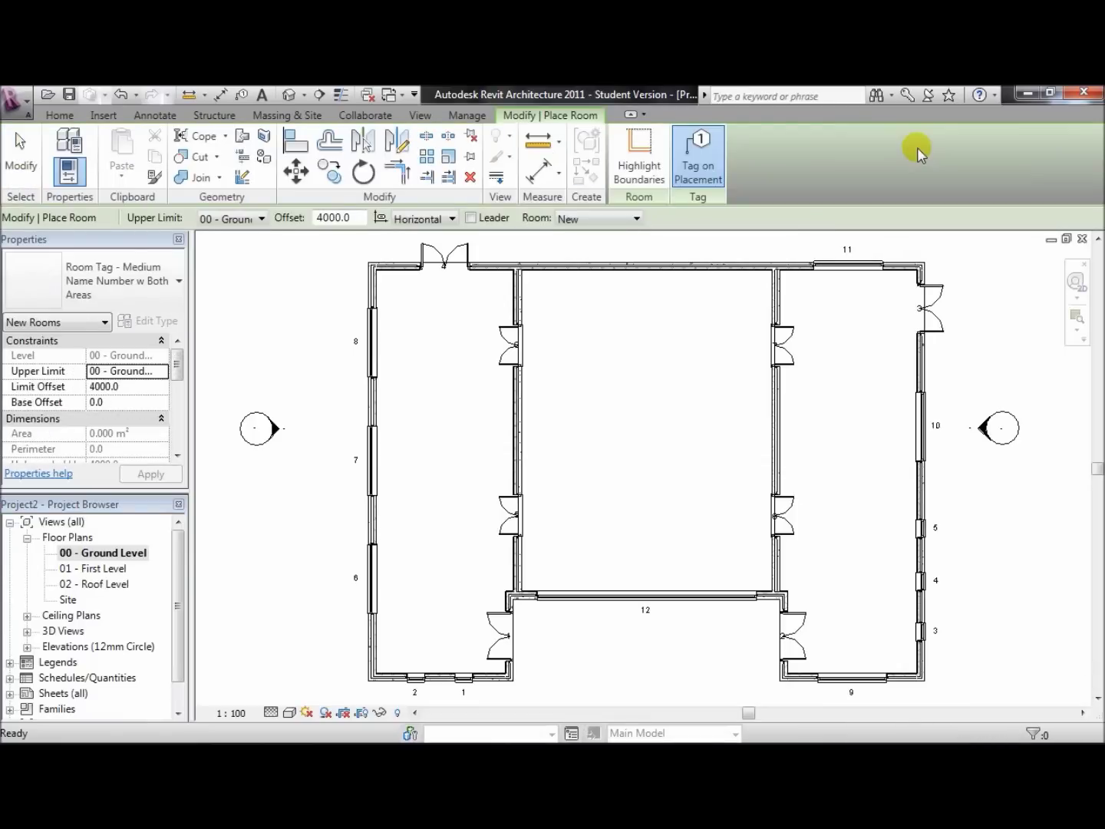
left_click(852, 466)
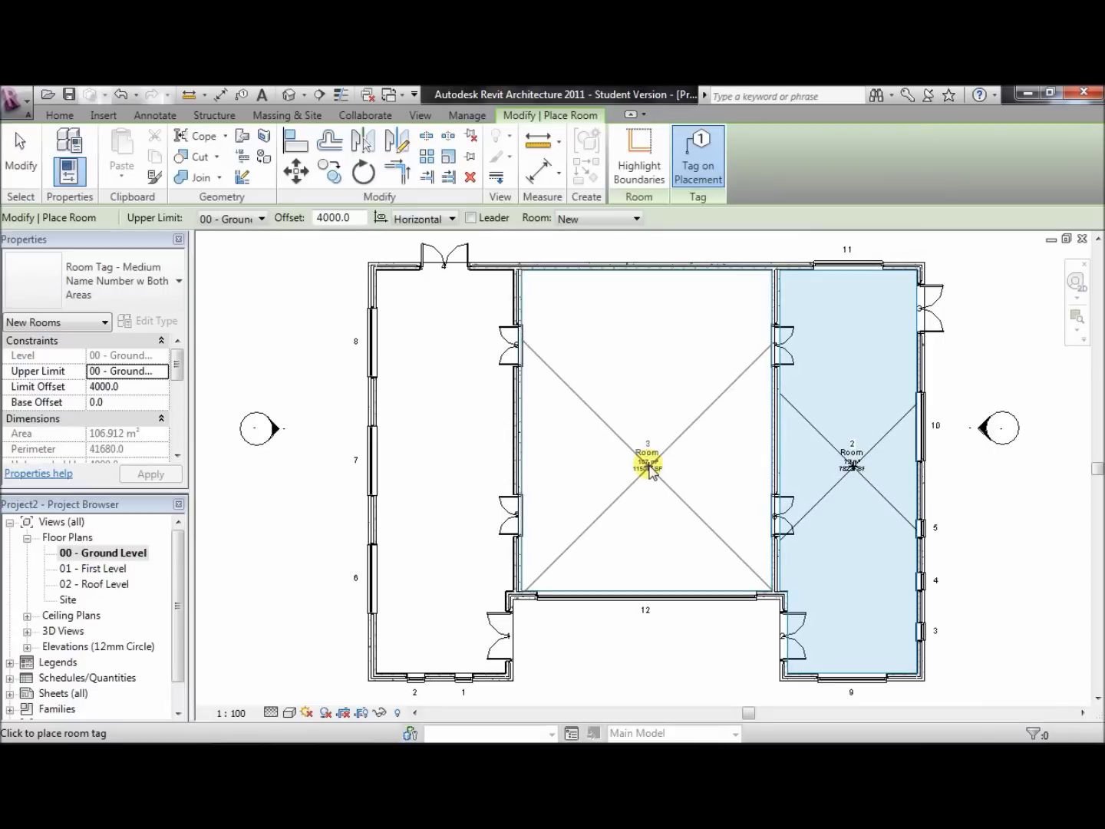
left_click(648, 468)
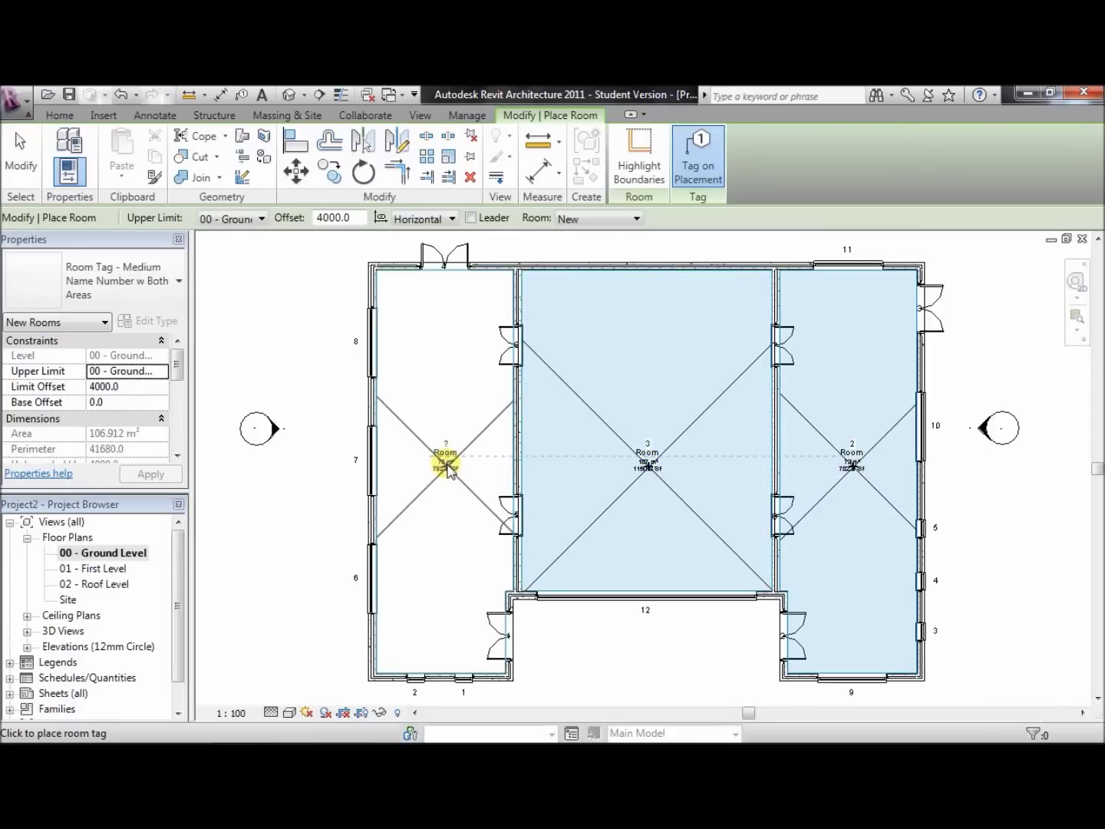
left_click(448, 466)
key("Escape")
key("Escape")
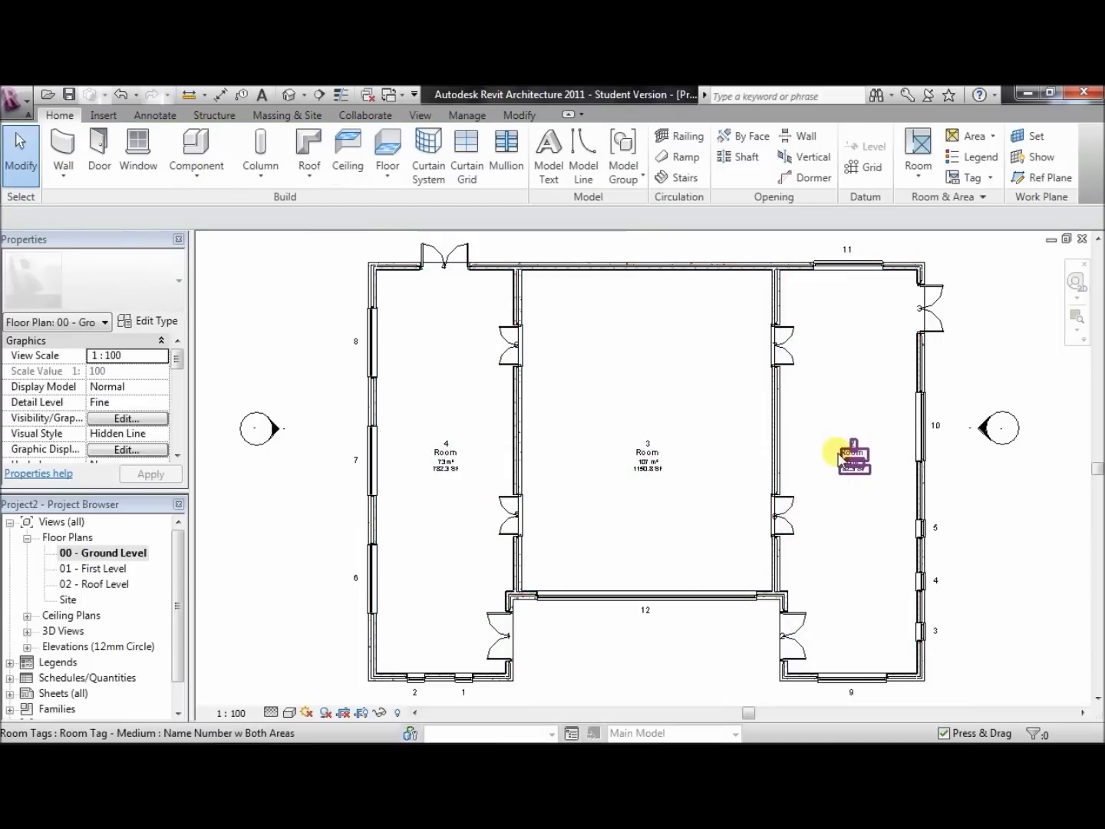
Set the upper limit of all three rooms to 02 - Roof Level and deselect them
left_click(883, 503)
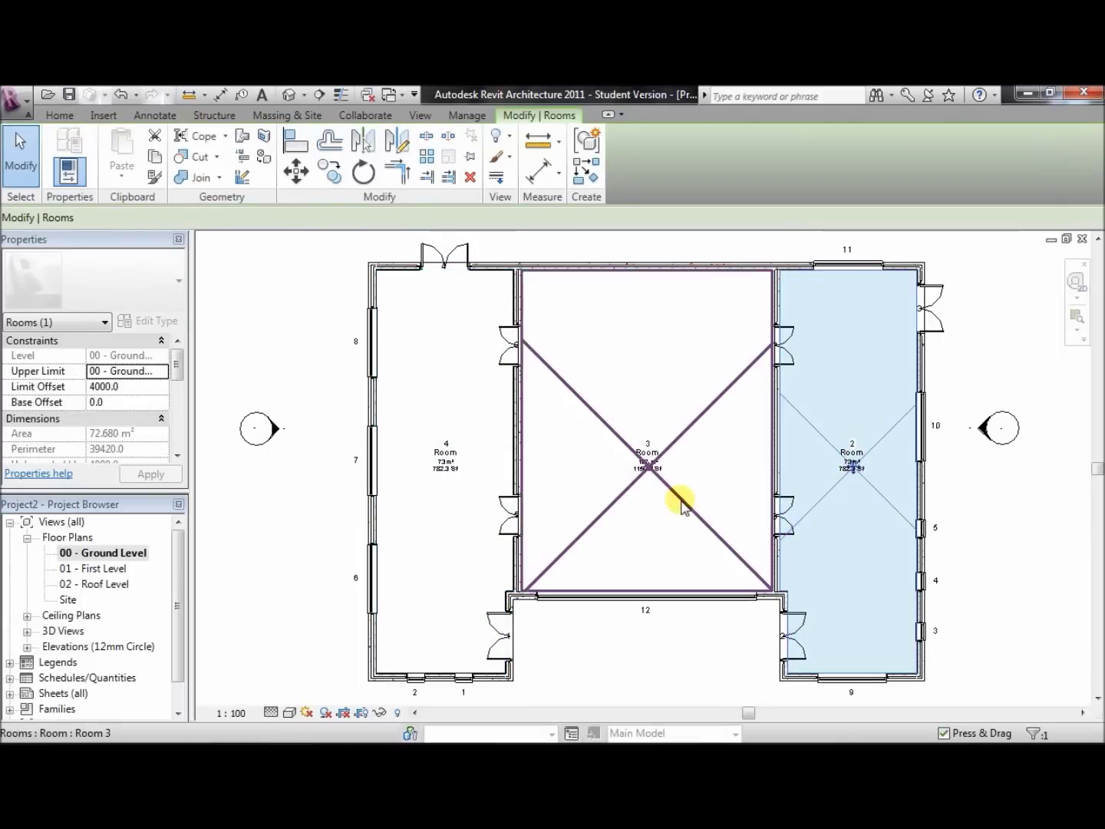
left_click(482, 510, "ctrl")
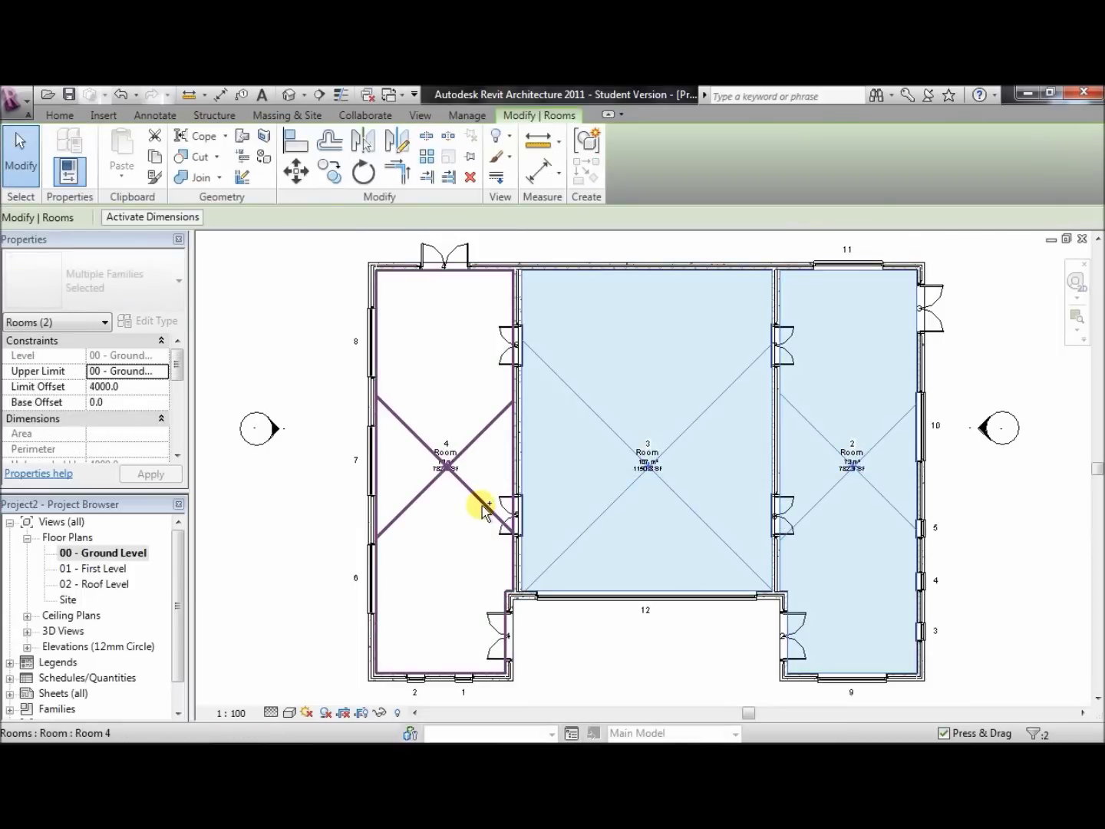
left_click(477, 506, "ctrl")
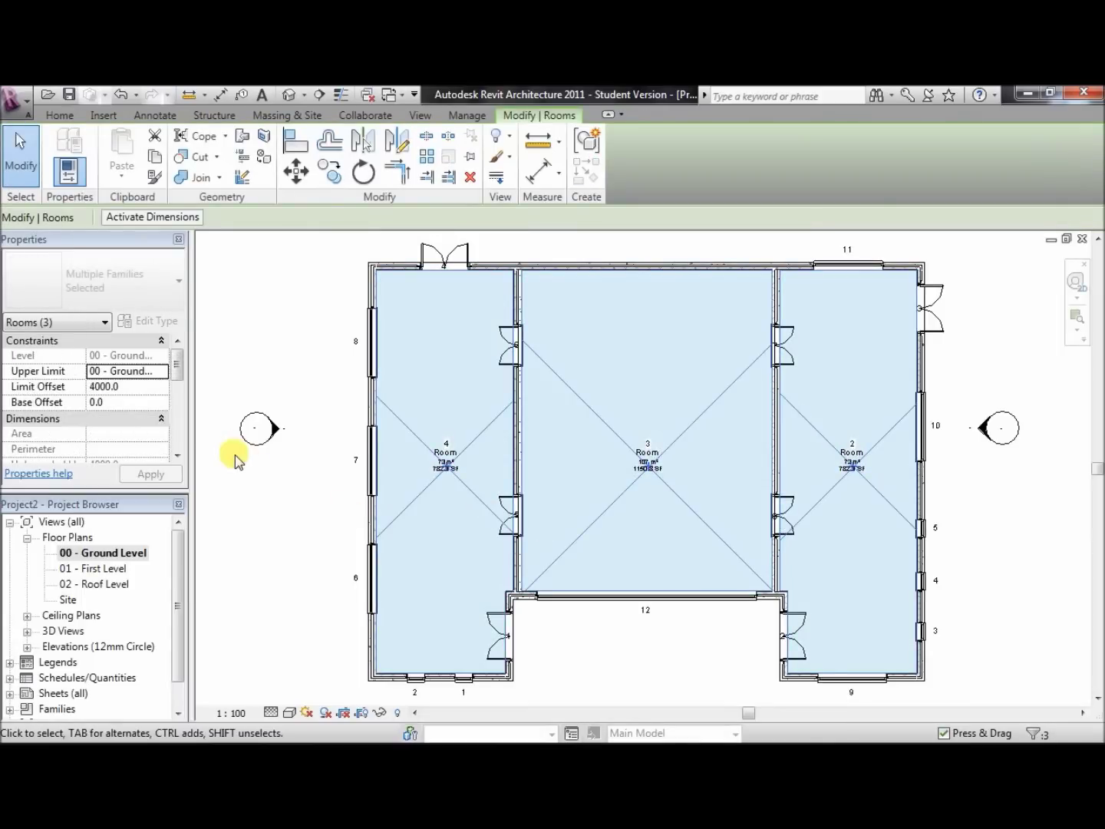
left_click(161, 371)
left_click(153, 413)
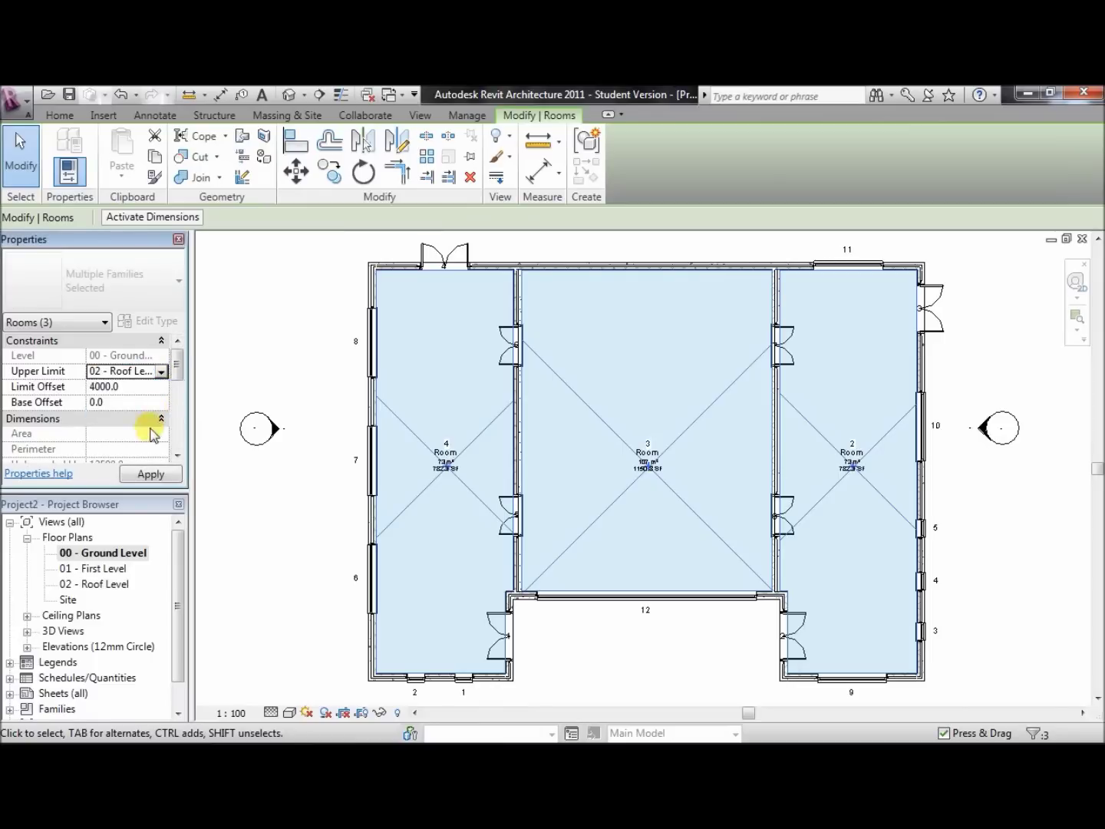
left_click(141, 481)
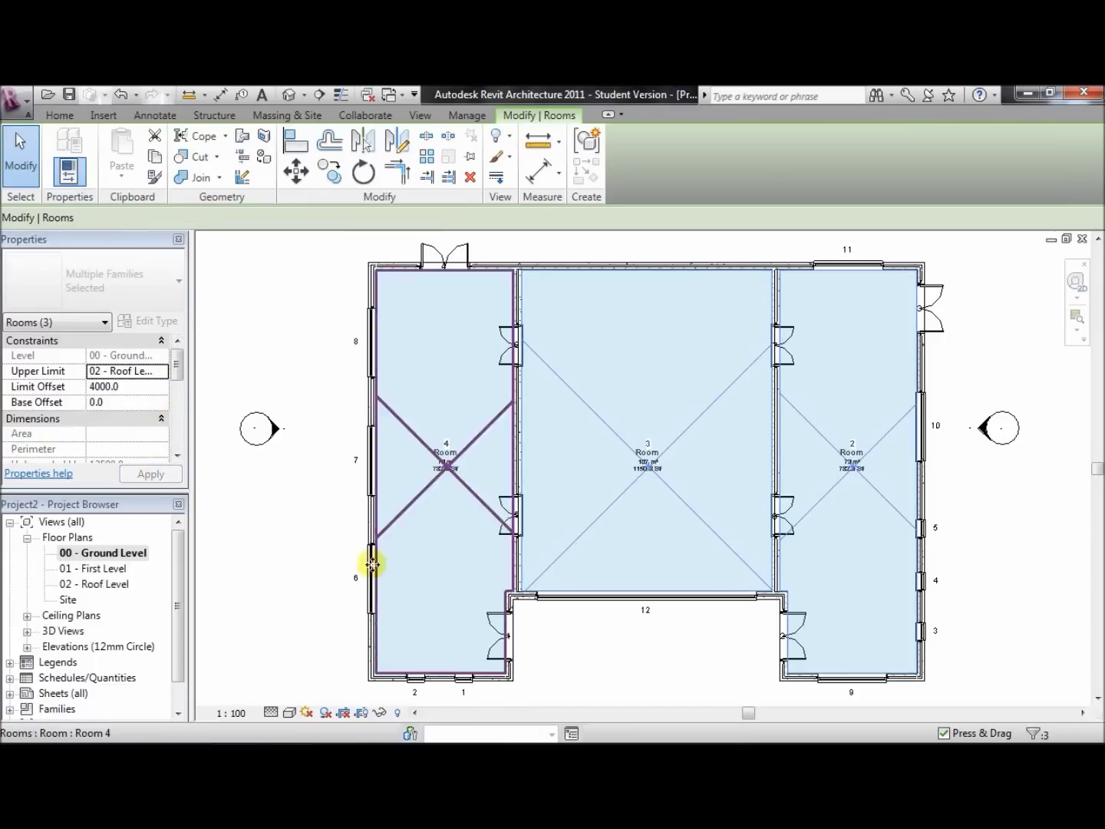
left_click(308, 579)
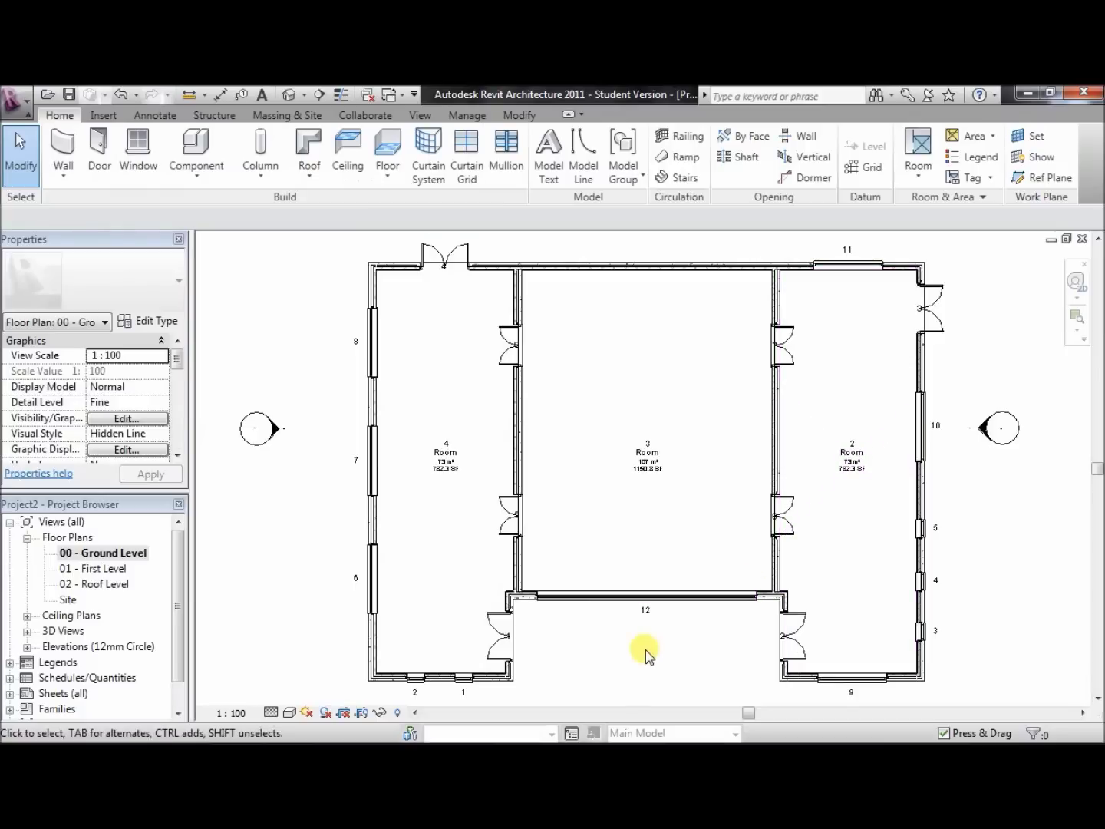
Enable the Interior Fill of the Rooms category in the ground floor plan's visibility/graphic overrides
key("v")
key("v")
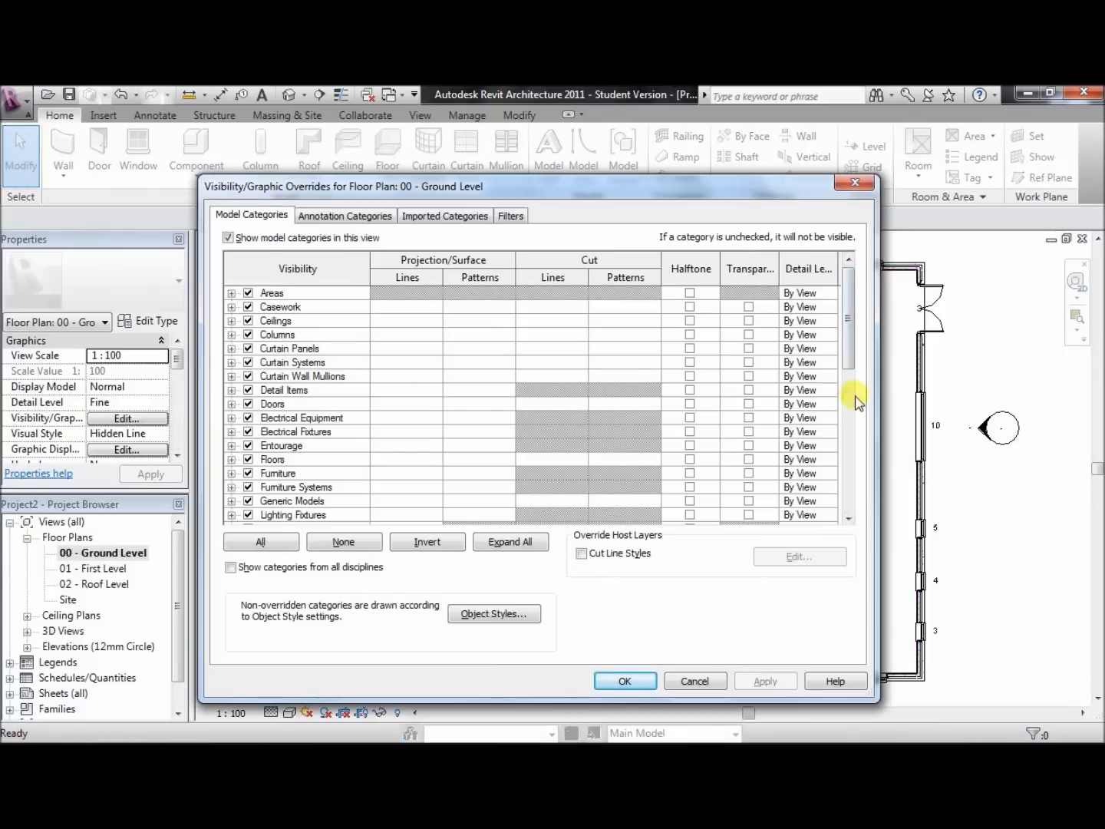
left_click_drag(846, 343, 846, 415)
left_click(231, 514)
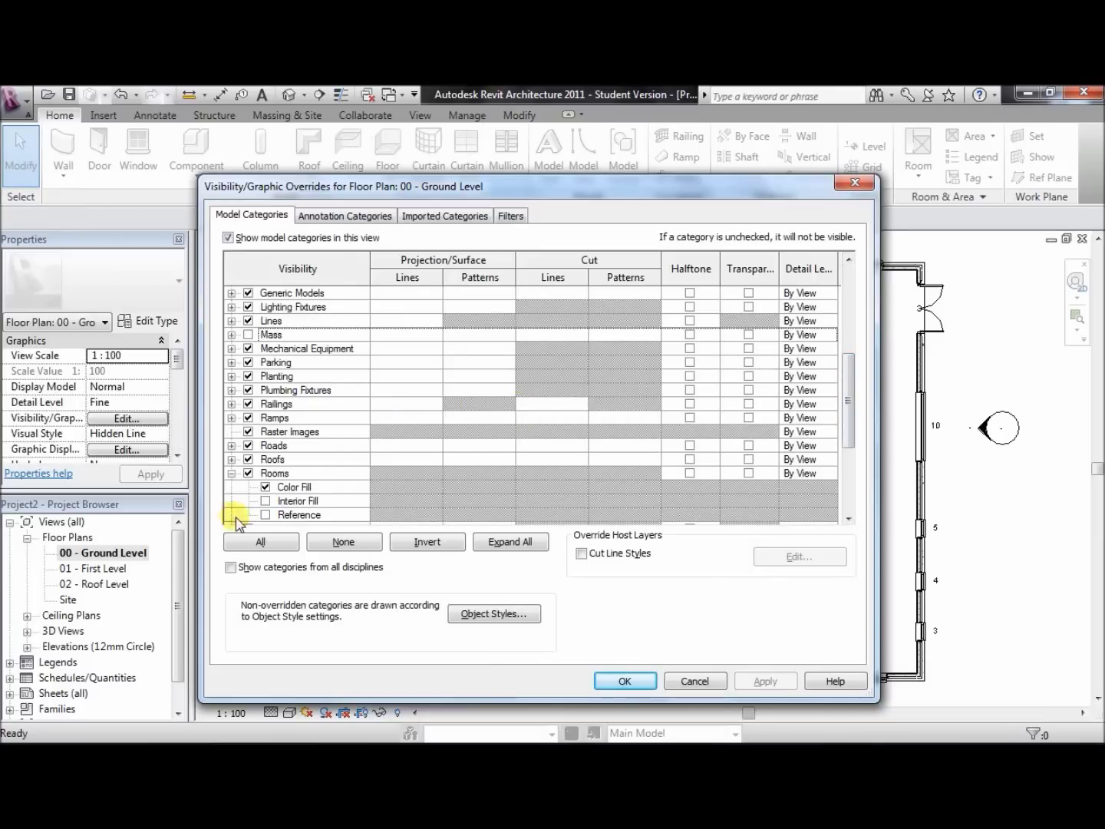
left_click(265, 501)
left_click(627, 681)
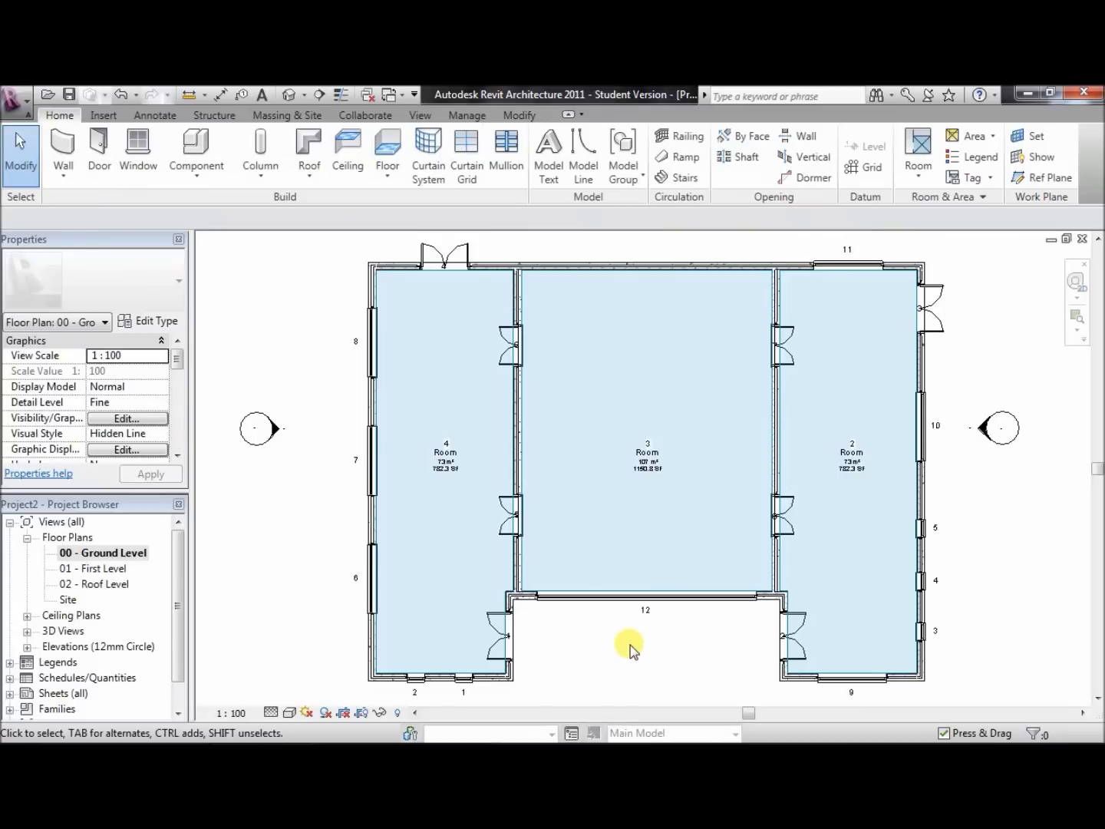
Open the default 3D view and orbit the building to examine its front, glazing and curved roof
left_click(421, 117)
left_click(328, 170)
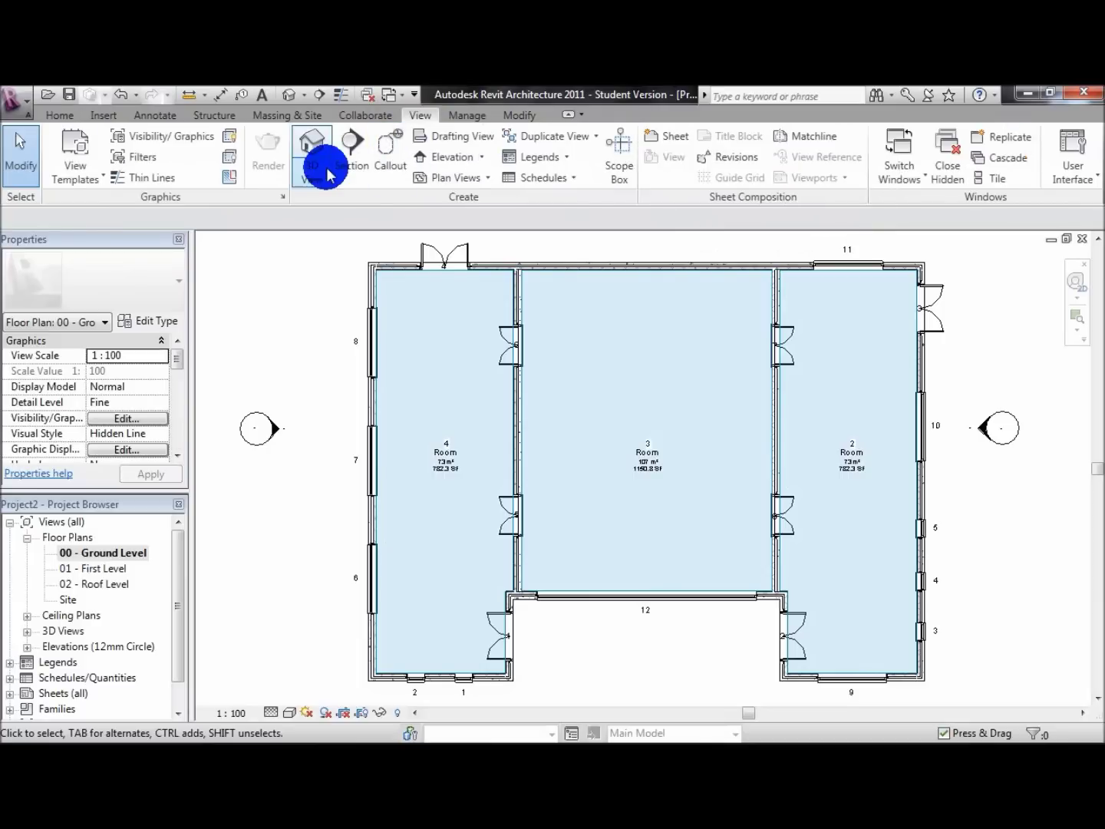
left_click(325, 207)
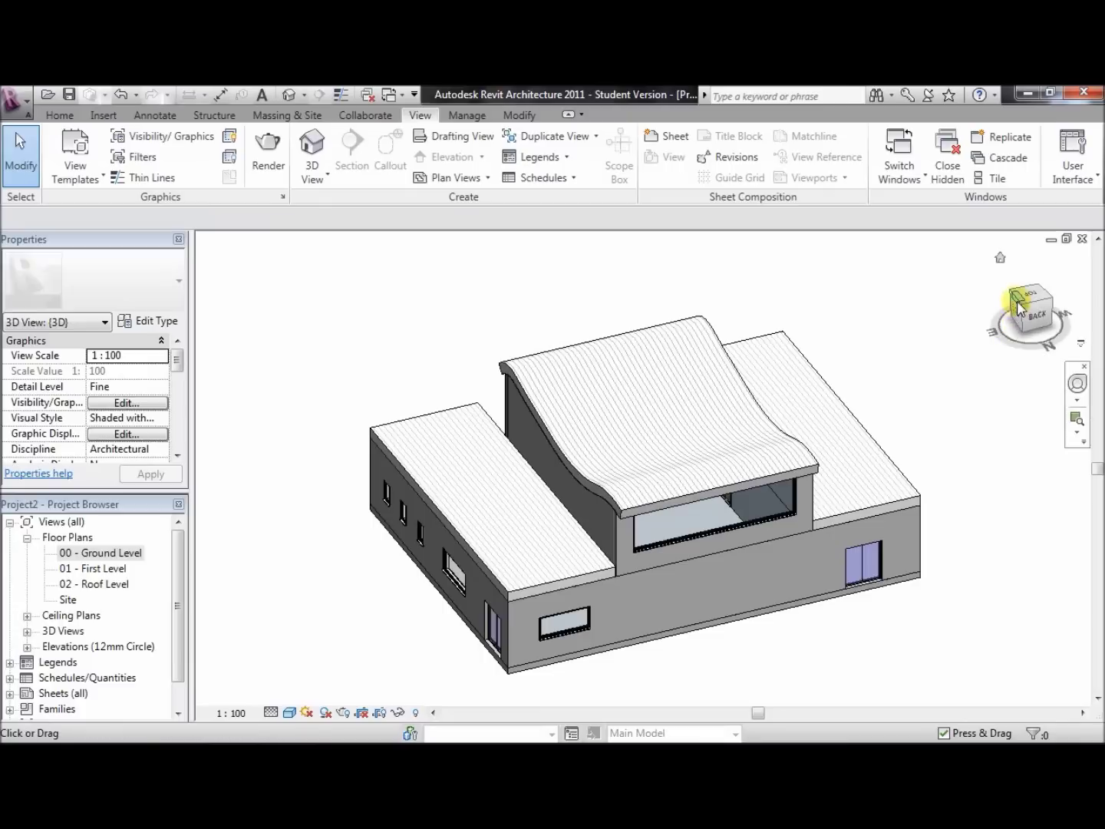
left_click(1077, 384)
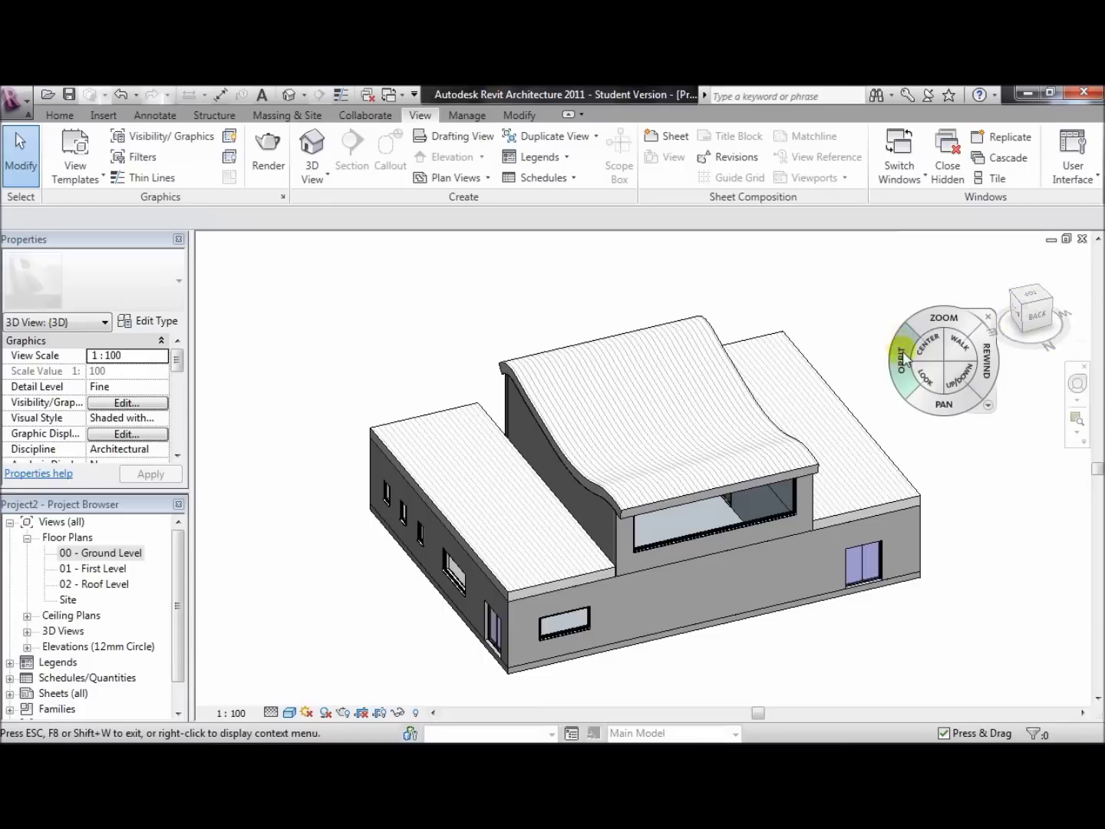
left_click_drag(935, 537, 669, 430)
left_click_drag(806, 468, 954, 461)
left_click_drag(1016, 502, 1020, 440)
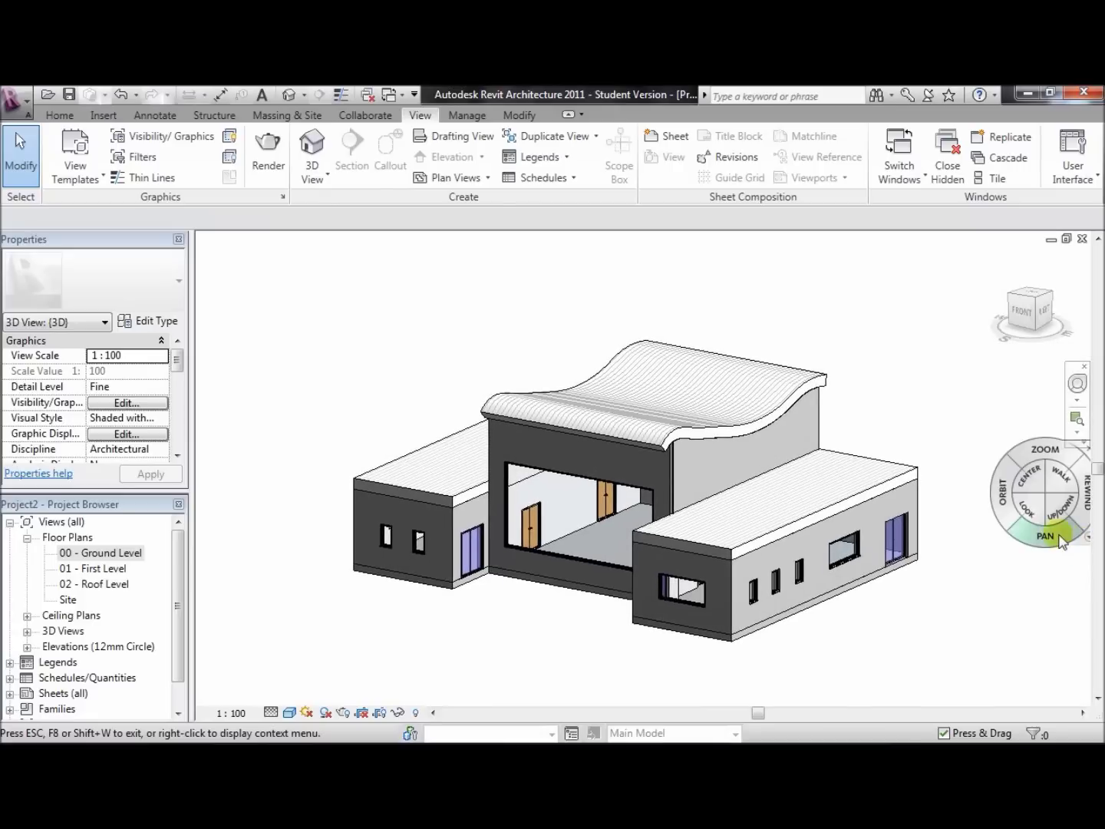
left_click(1032, 542)
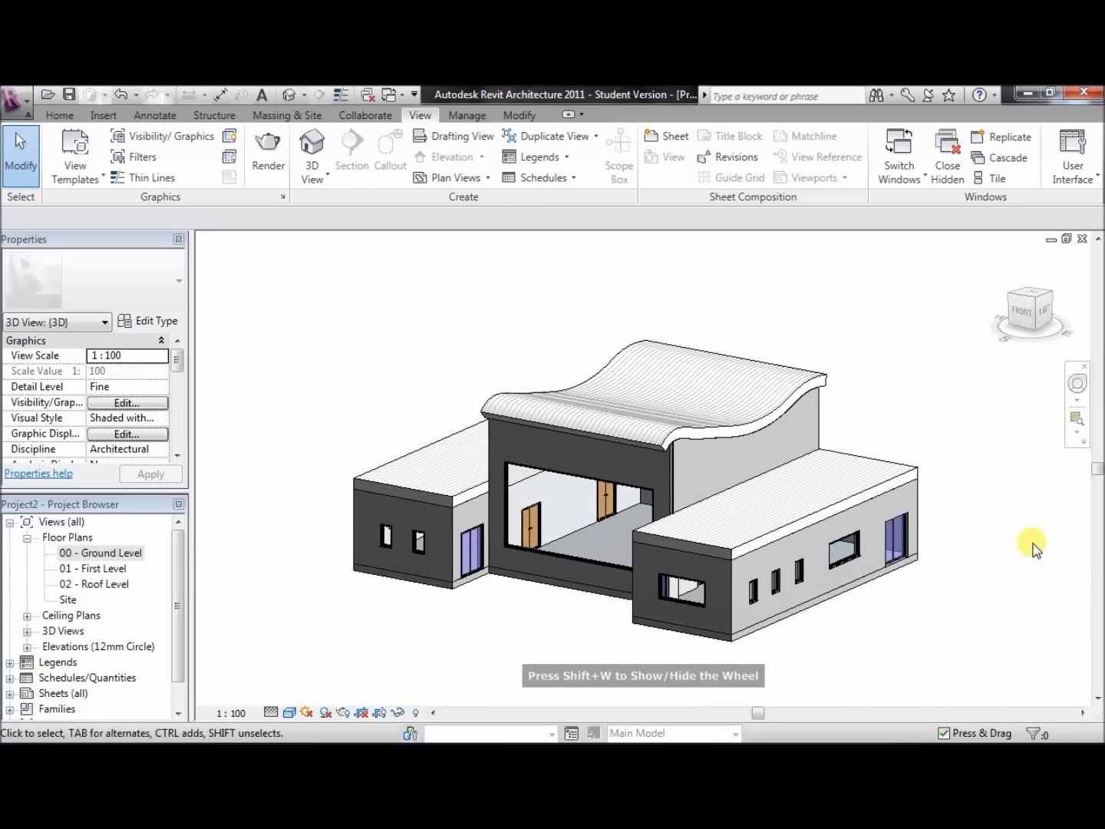